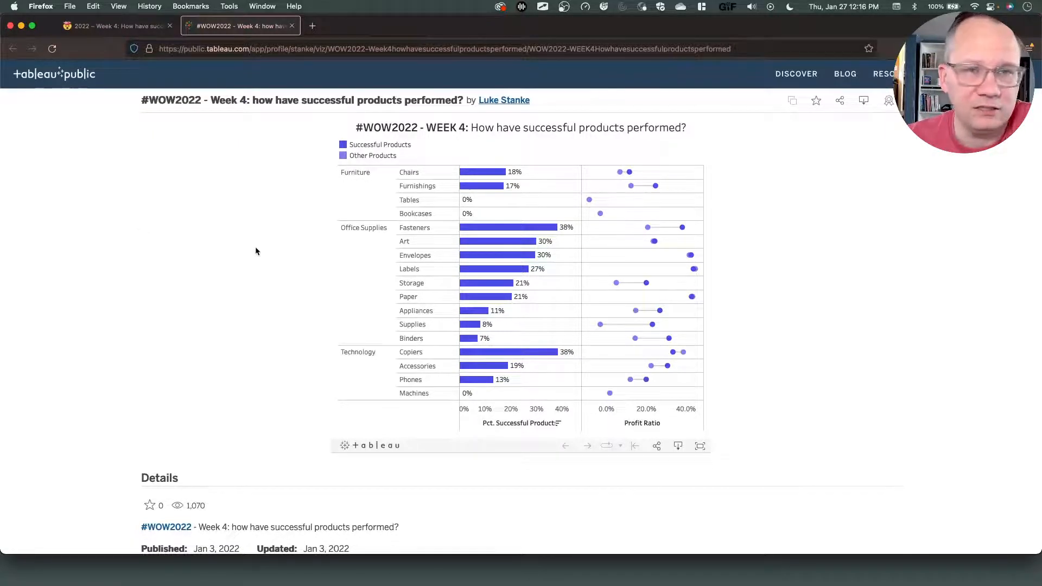
Switch to Tableau and connect the blank workbook to the saved Sample - Superstore data source.
key(ctrl+Right)
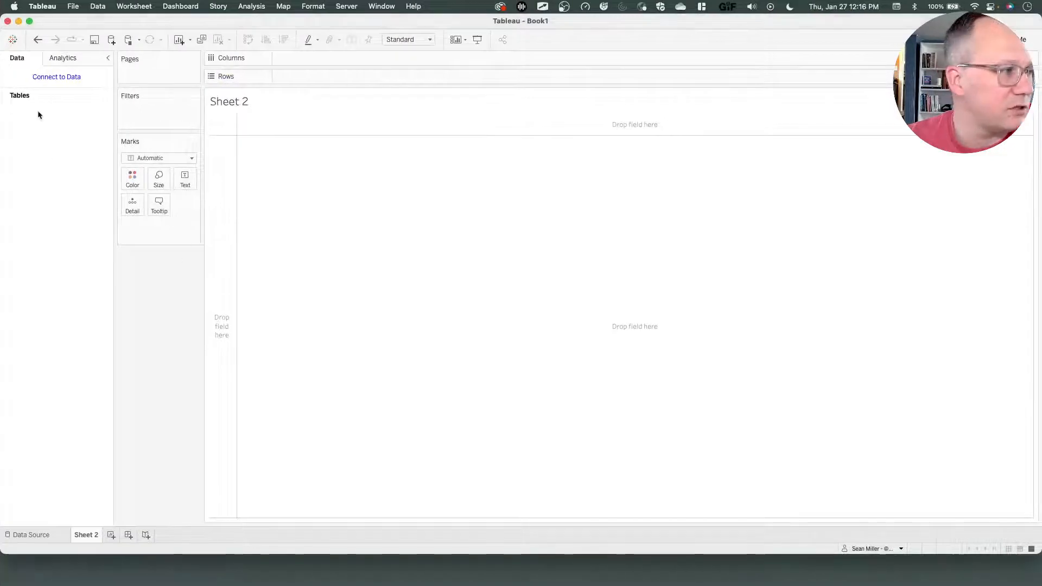
click(64, 78)
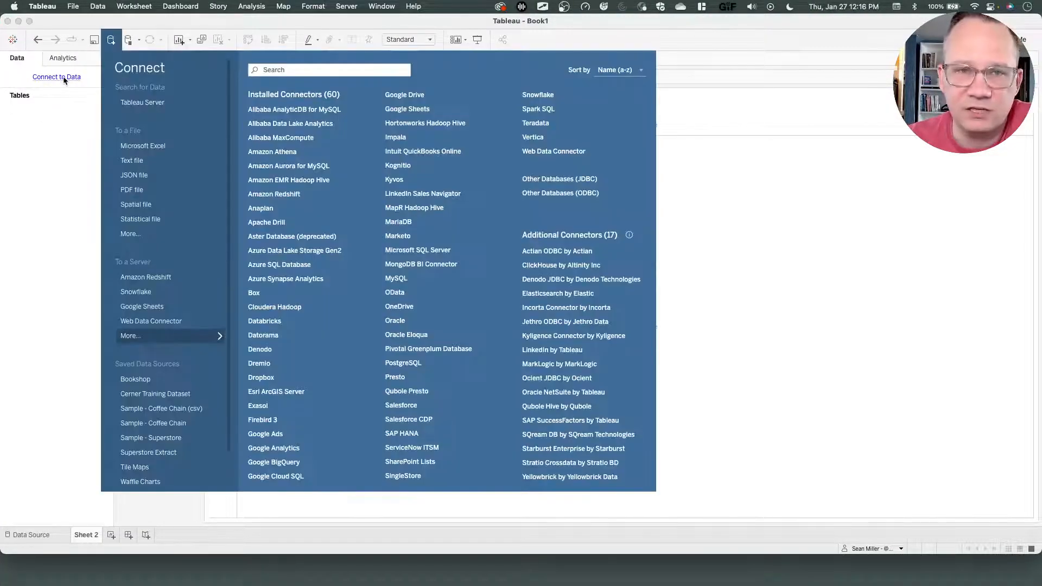
click(154, 438)
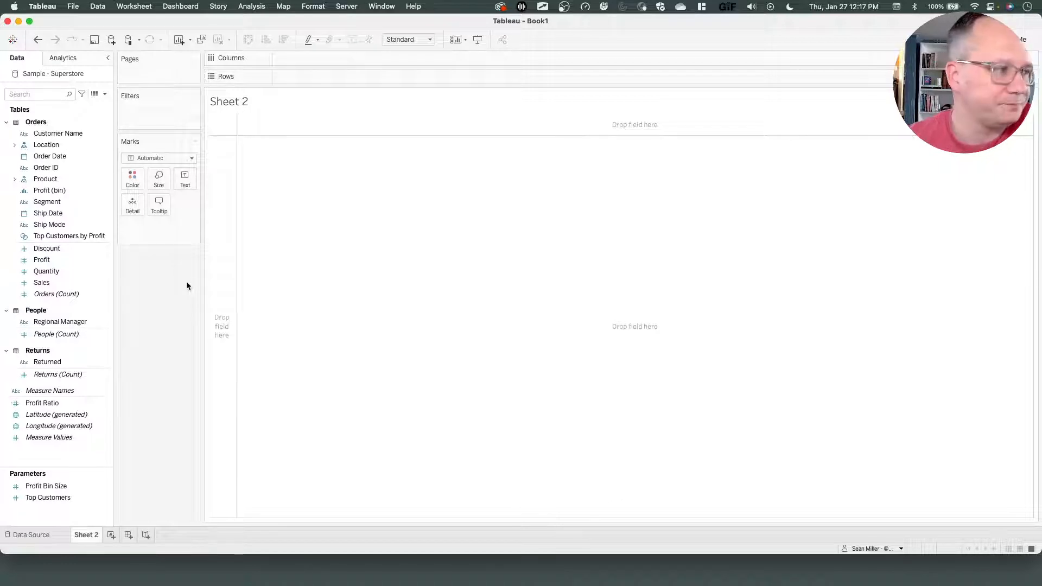
Create a new calculated field and name it "All profit".
click(103, 94)
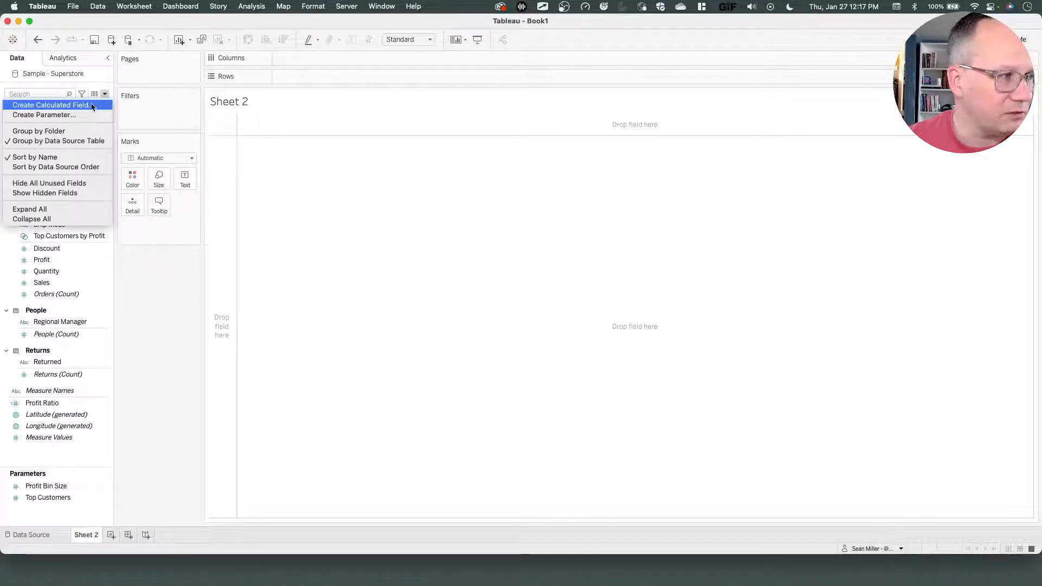
click(91, 105)
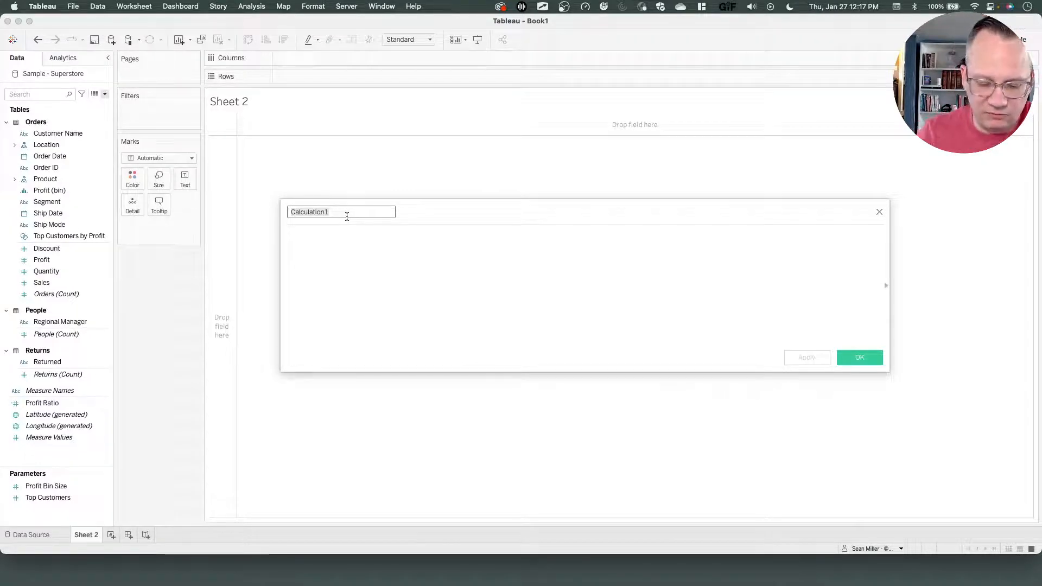
text(All )
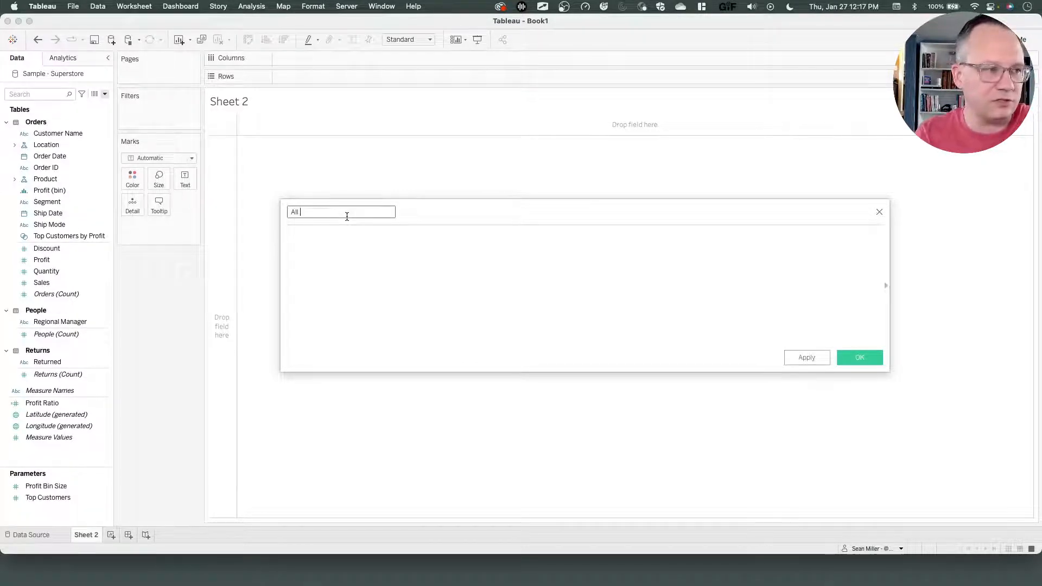
text(profit)
key(Tab)
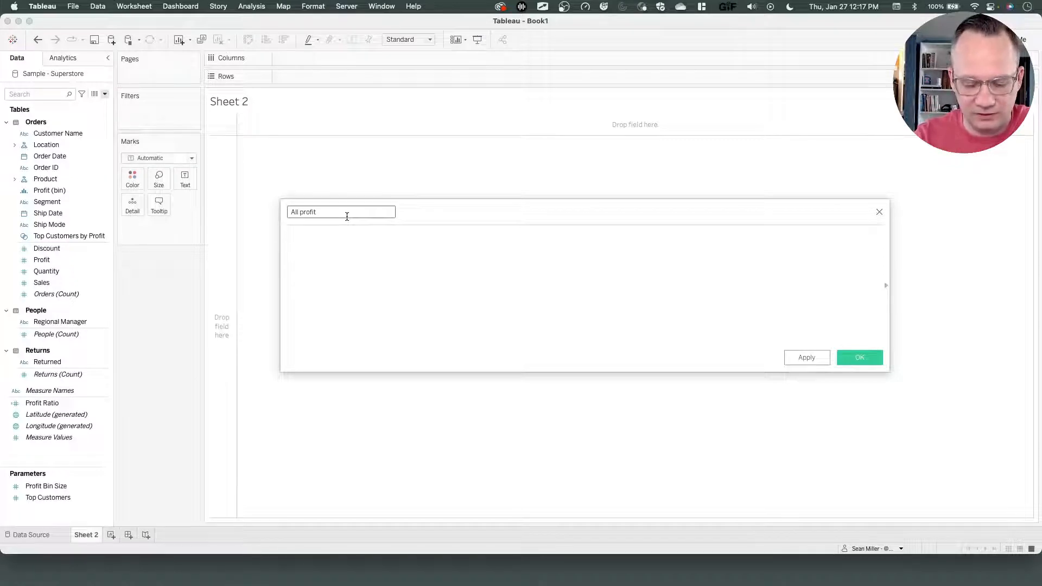
Write the expression if YEAR([Order Date])=2018 then [Profit] end) in the calculation editor.
text(if year)
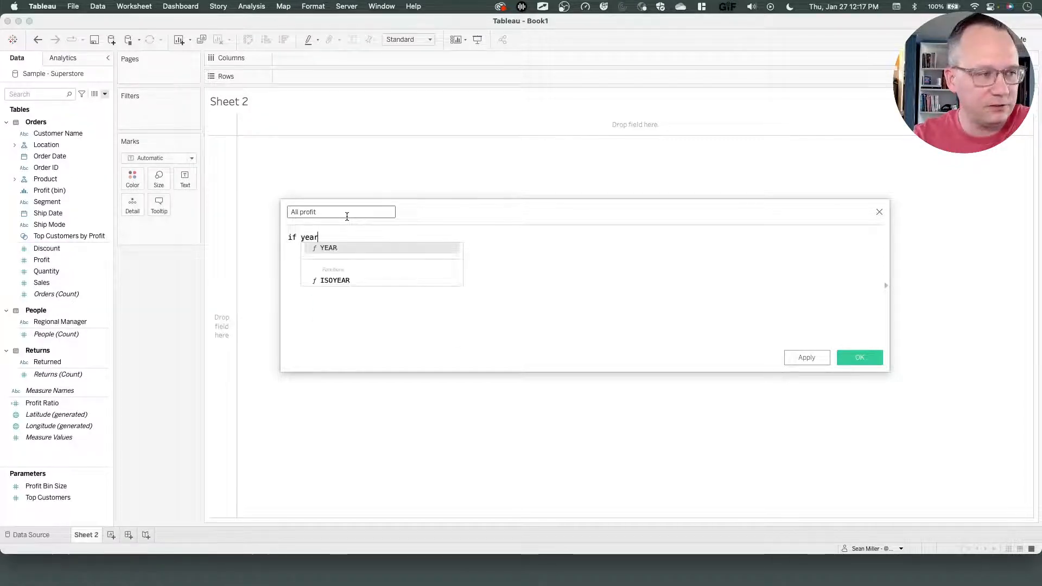
key(Return)
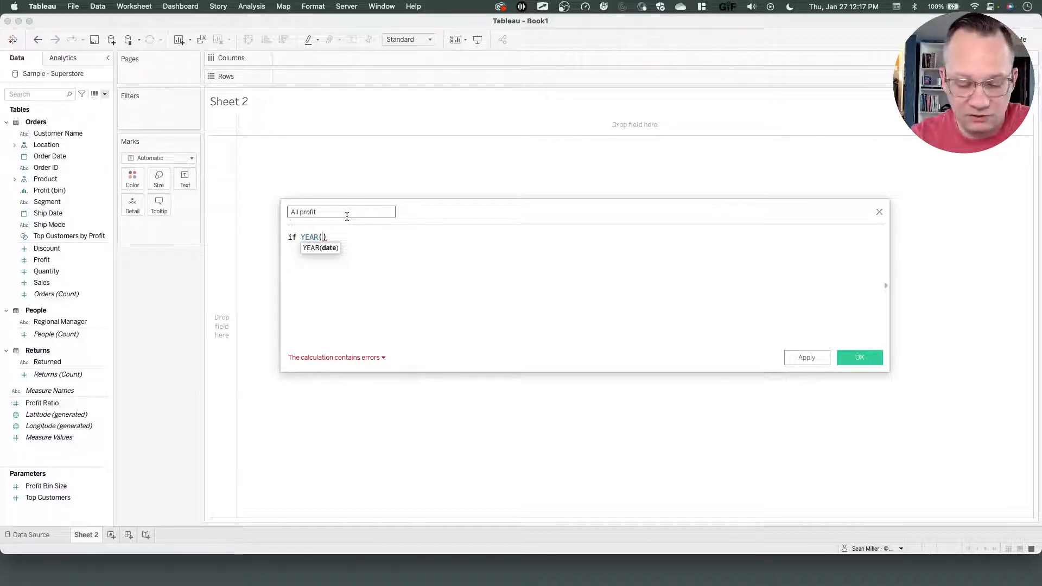
text(order)
key(Return)
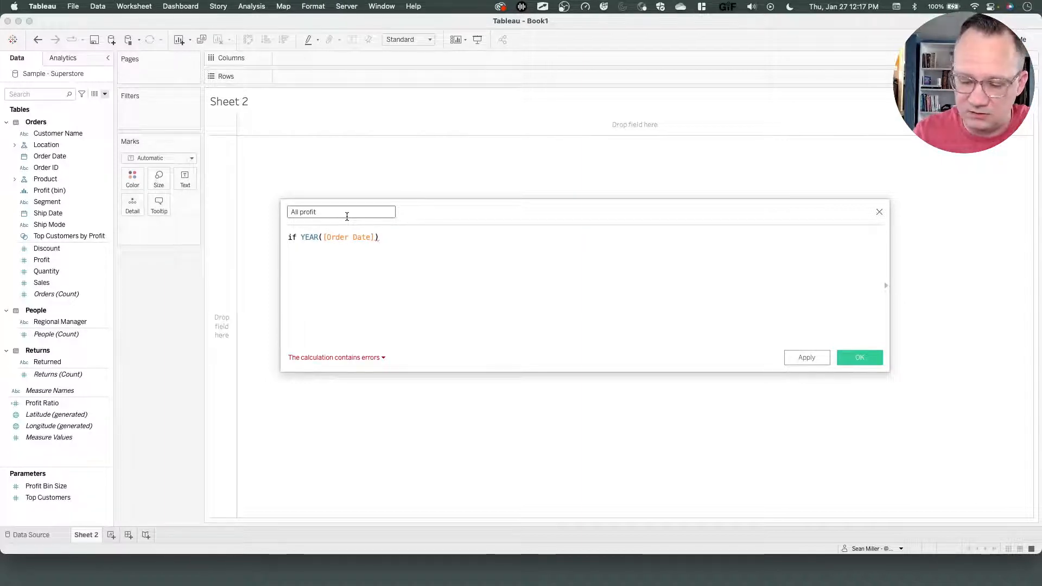
text(=2018)
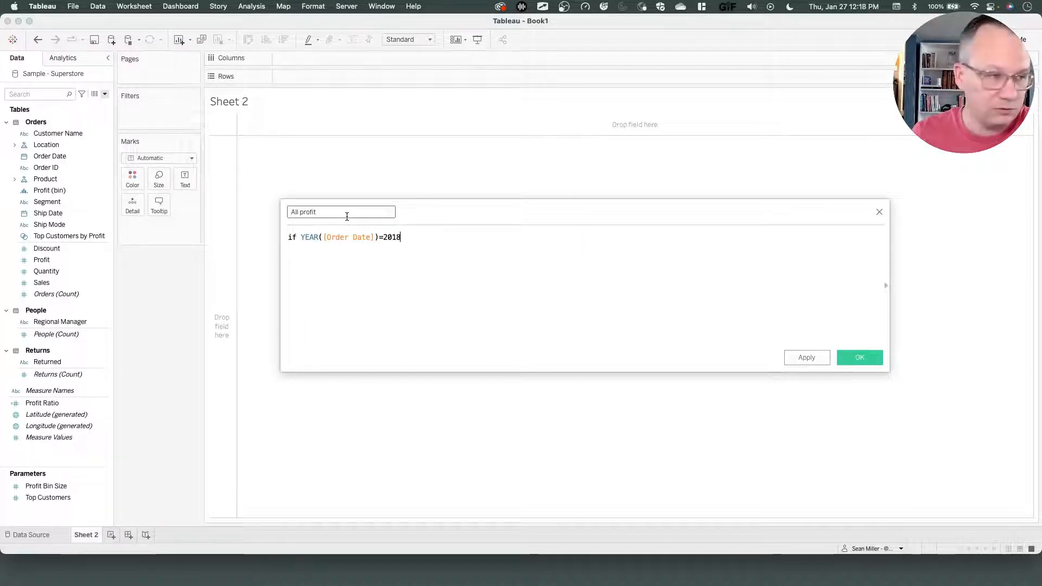
text( the)
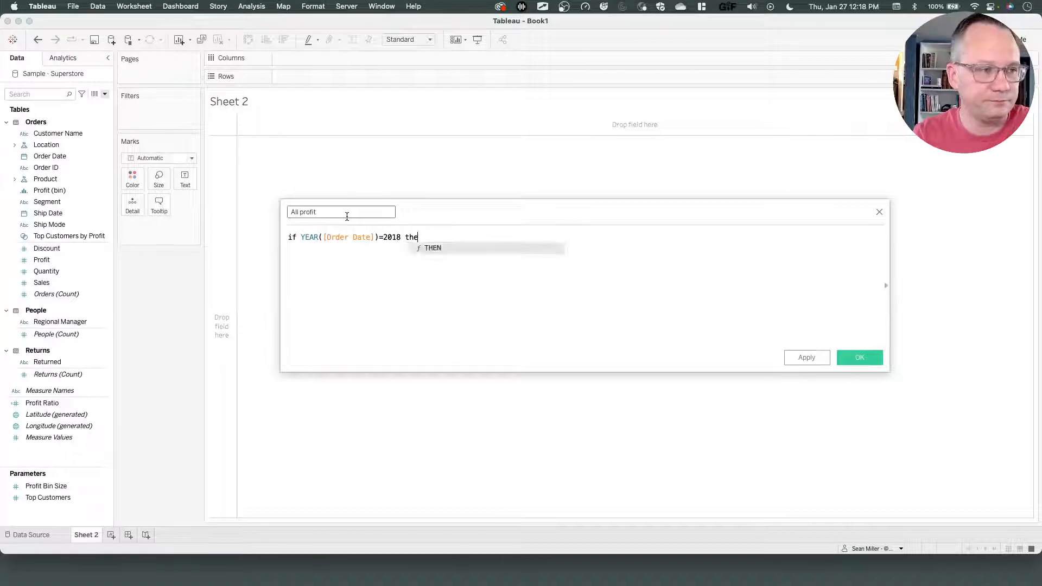
text(n profit)
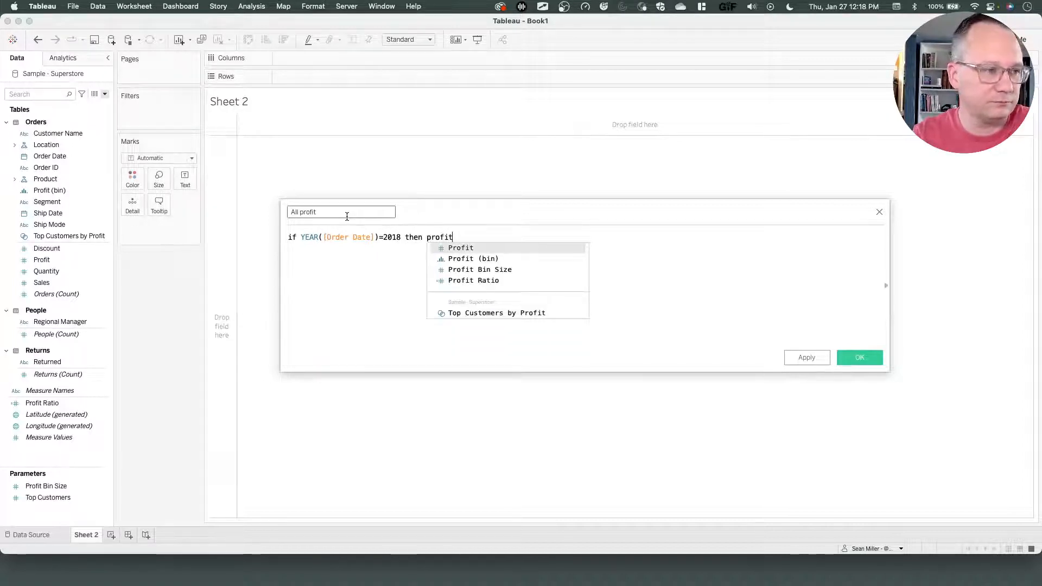
key(Return)
text(end))
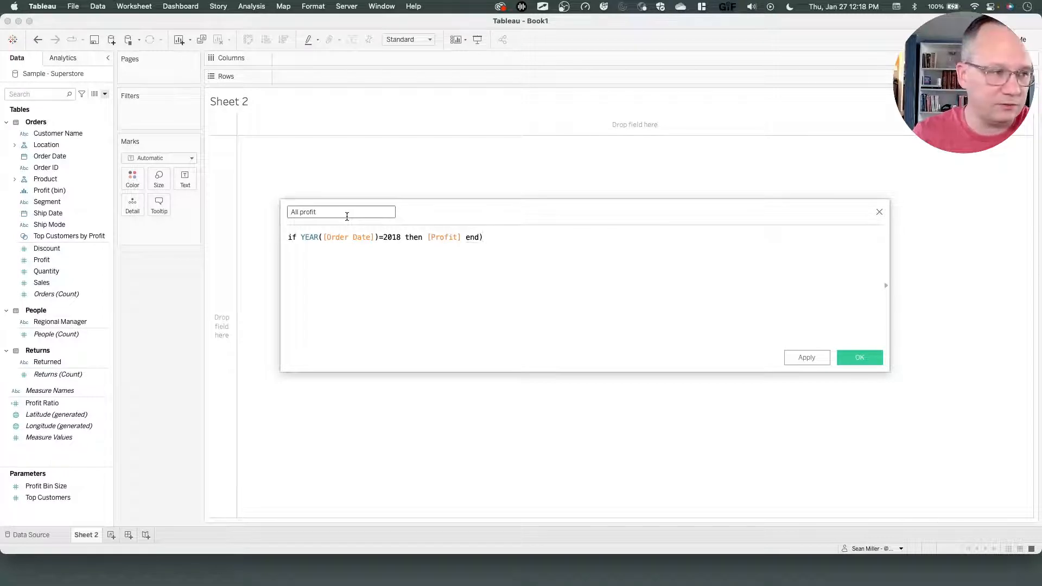
Wrap the expression in sum(, require it to be >0, and start a new line with "and".
click(289, 239)
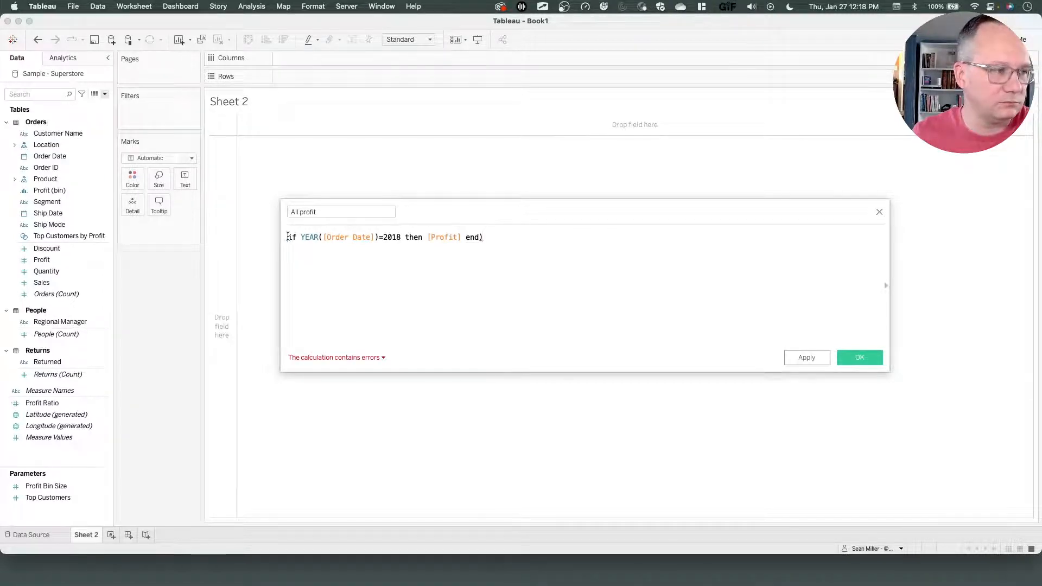
text(()
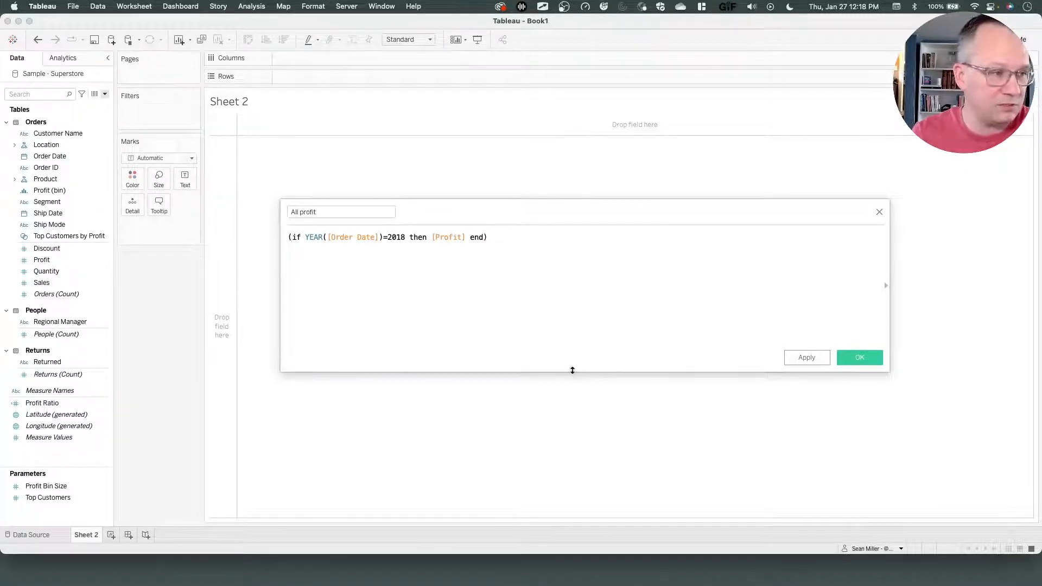
key(Left)
text(sum)
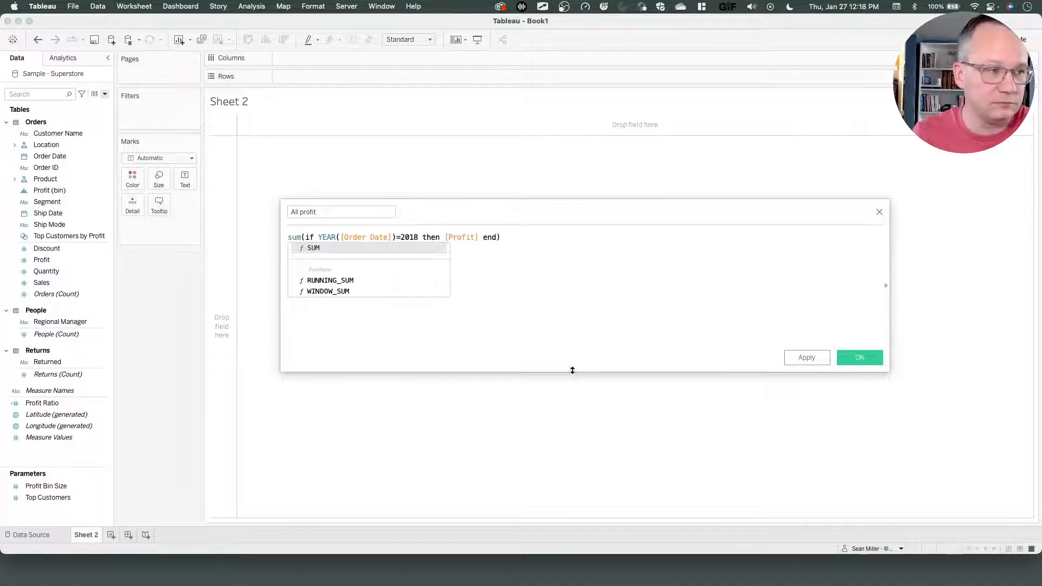
click(534, 279)
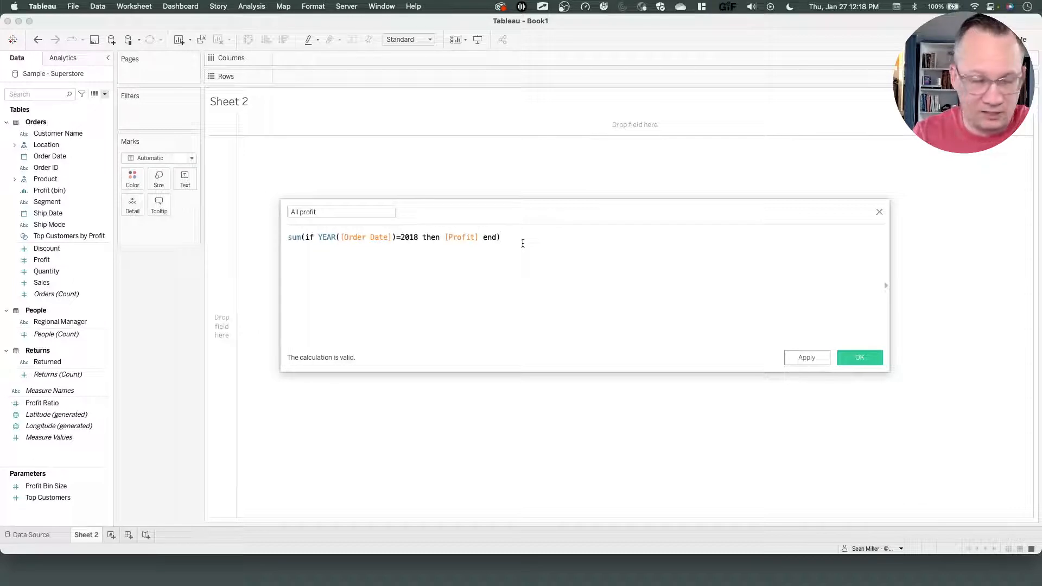
text(>)
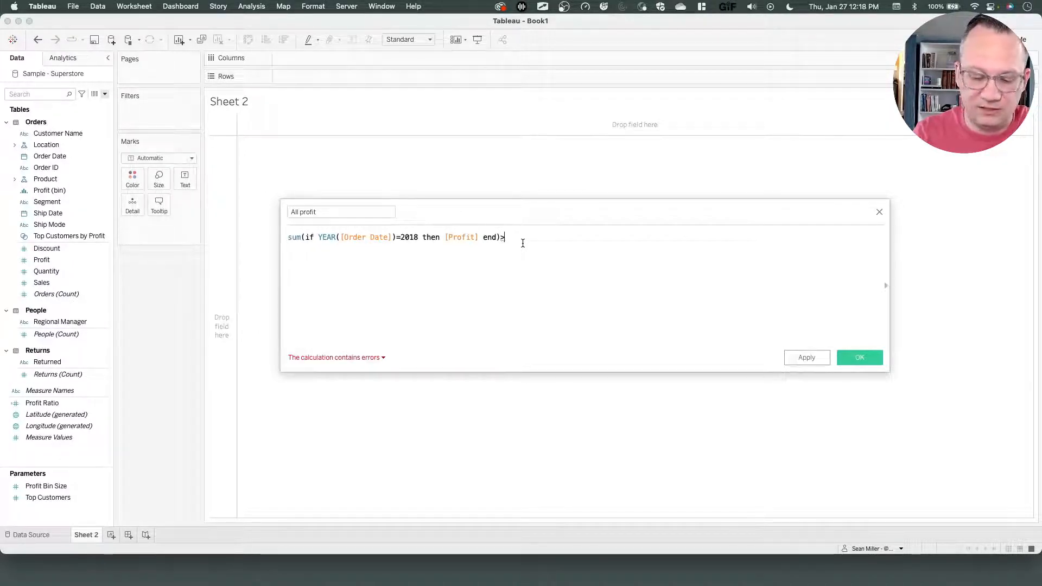
text(0)
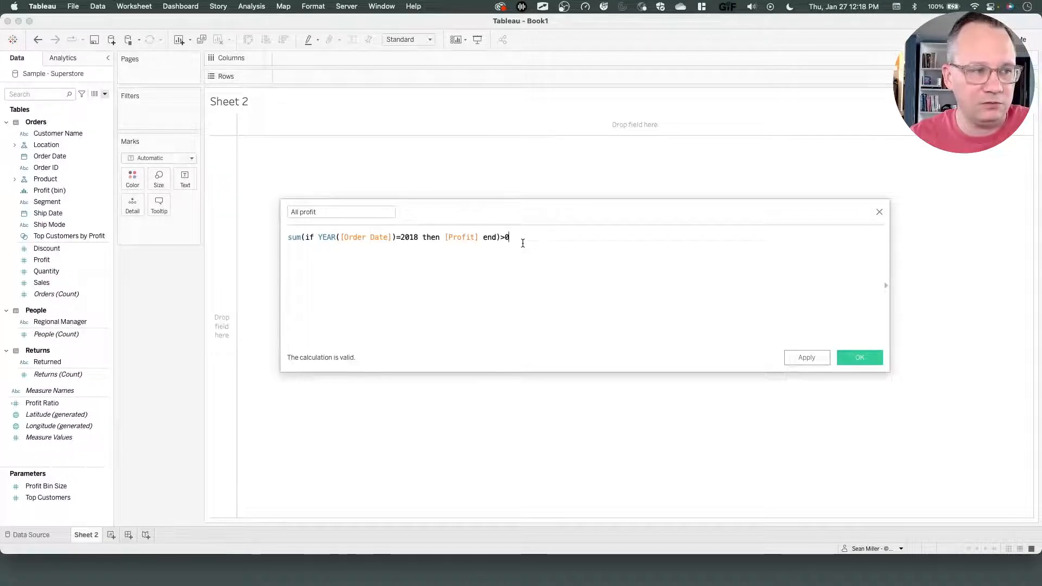
key(Return)
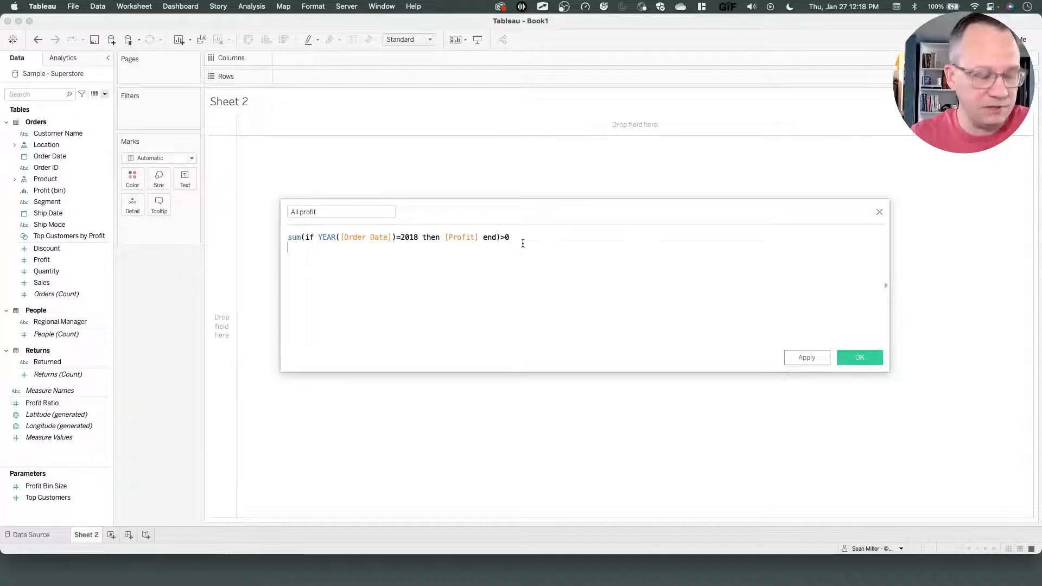
text(and)
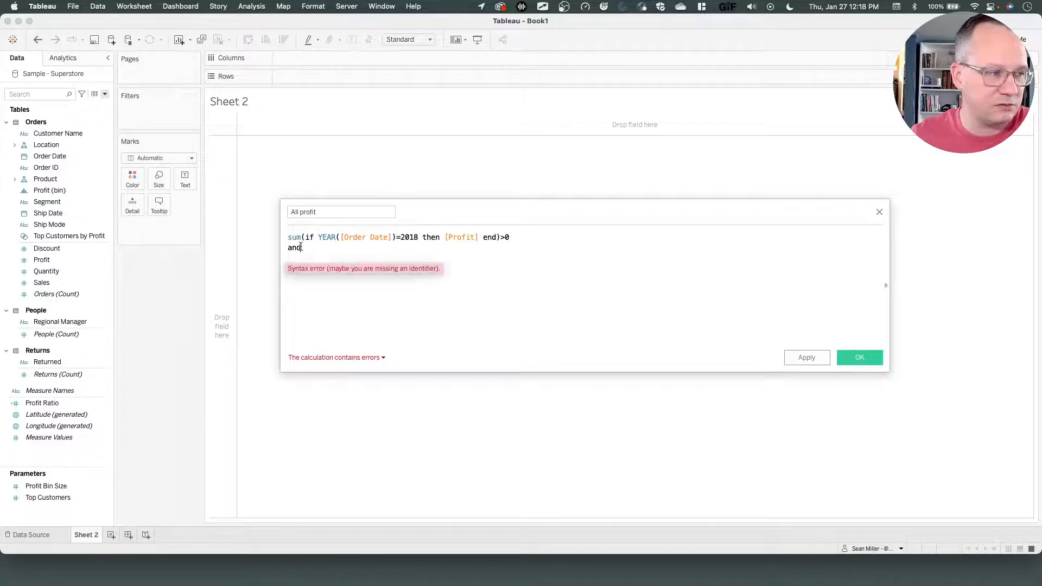
drag(304, 249, 287, 237)
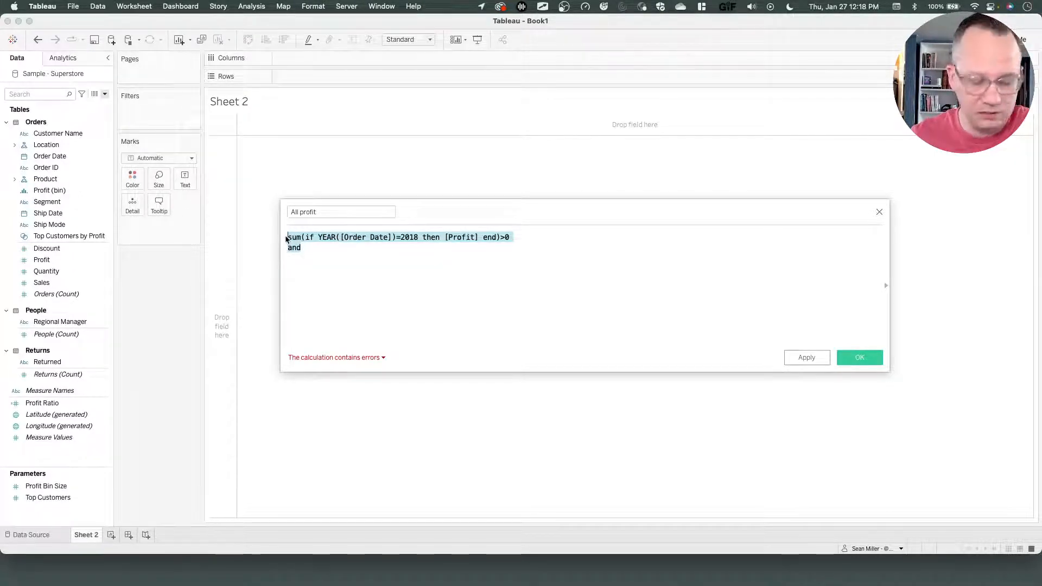
key(super+plus)
key(super+plus)
key(super+plus)
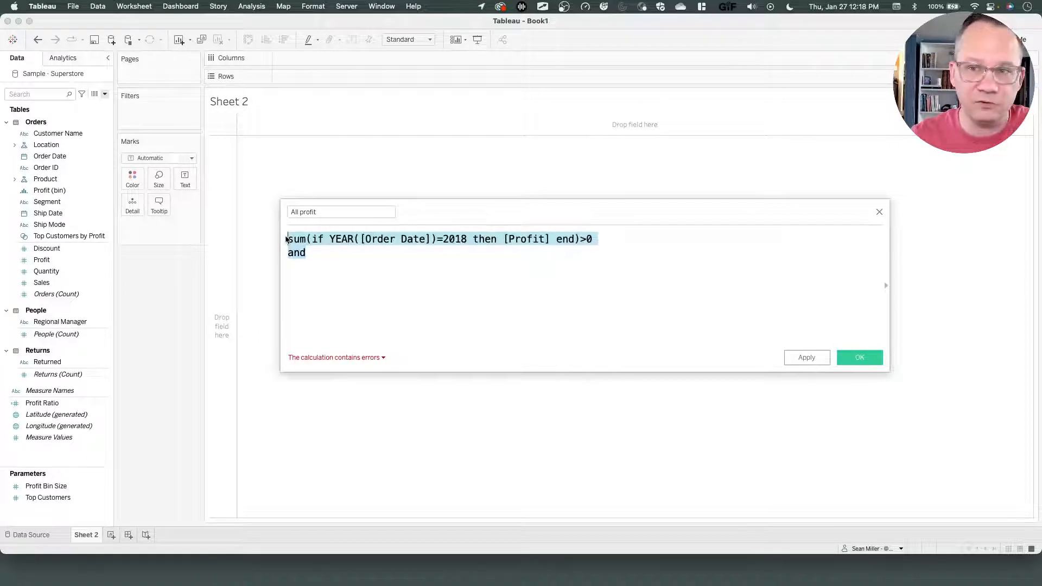
click(324, 254)
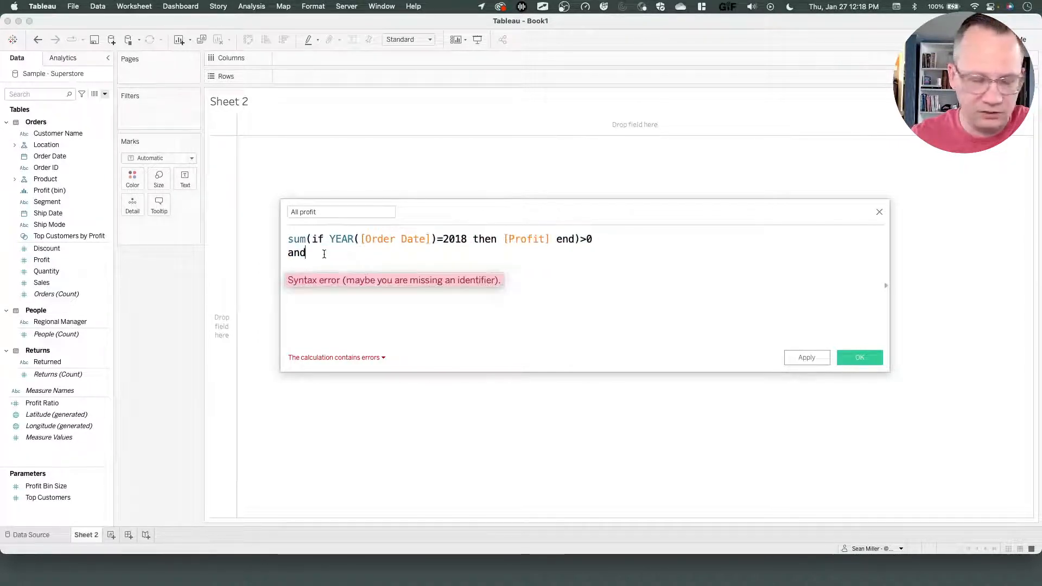
key(Return)
text(https://youtu.be/3SP3maWQ30A)
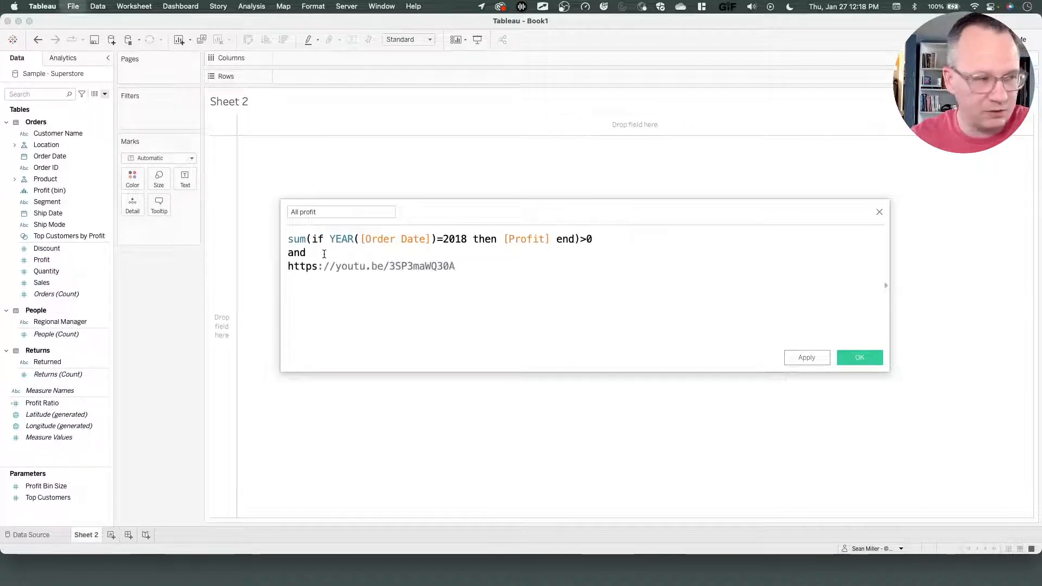
key(super+z)
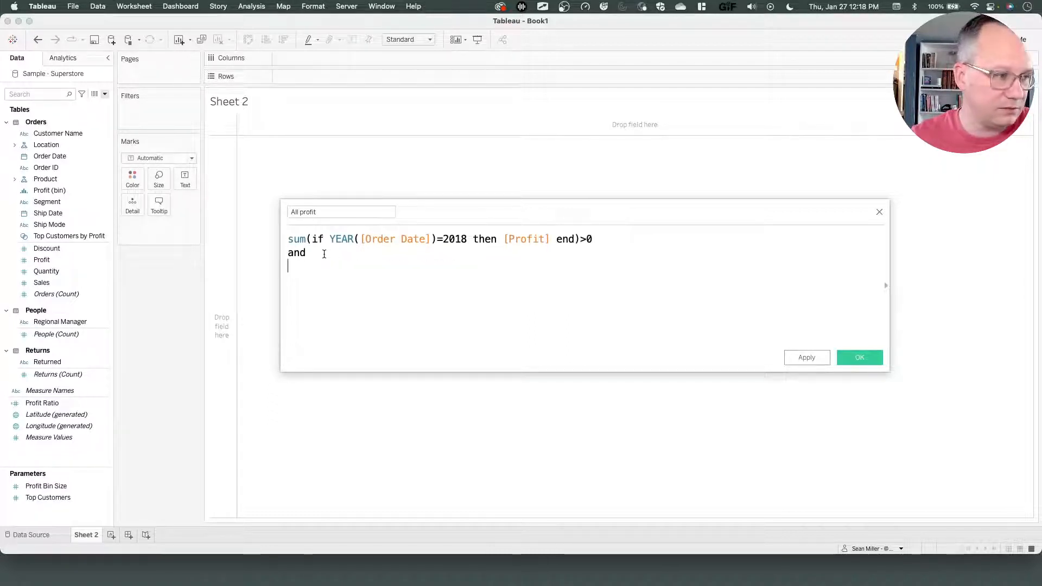
Copy the sum condition with its "and" line and paste it three more times below.
drag(324, 254, 289, 239)
right_click(299, 243)
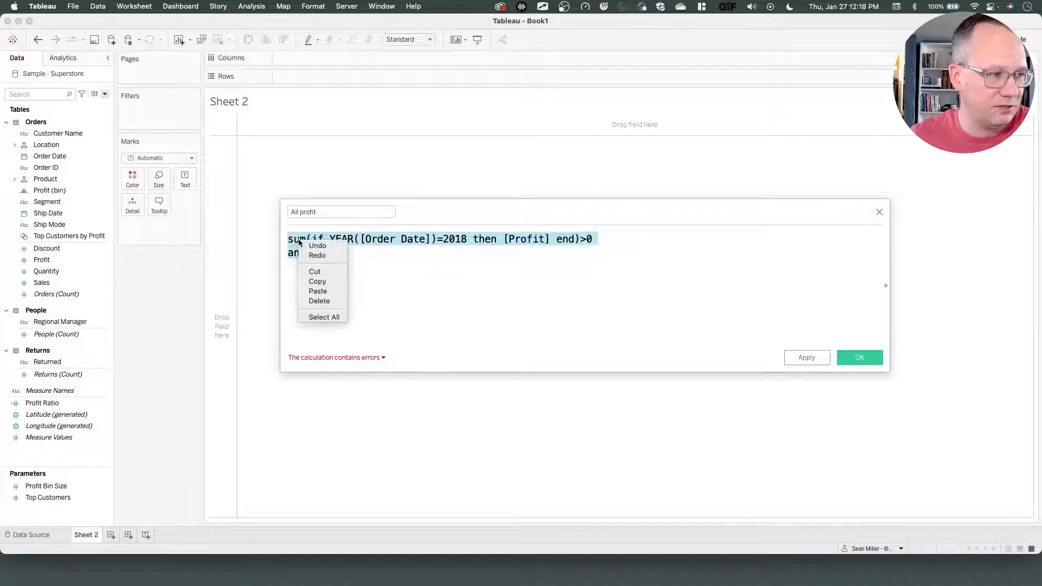
click(322, 281)
click(323, 253)
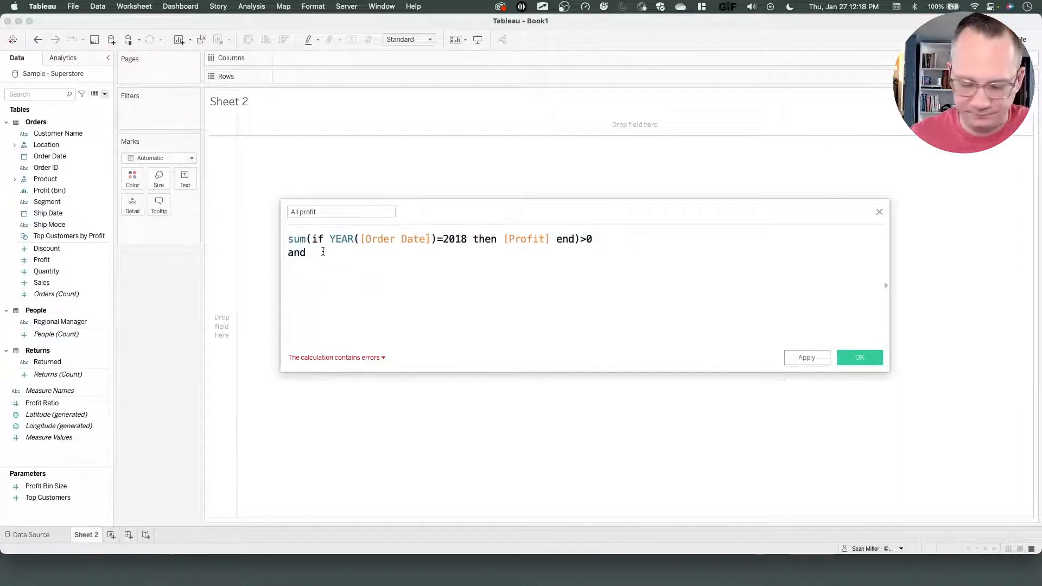
key(Return)
key(super+v)
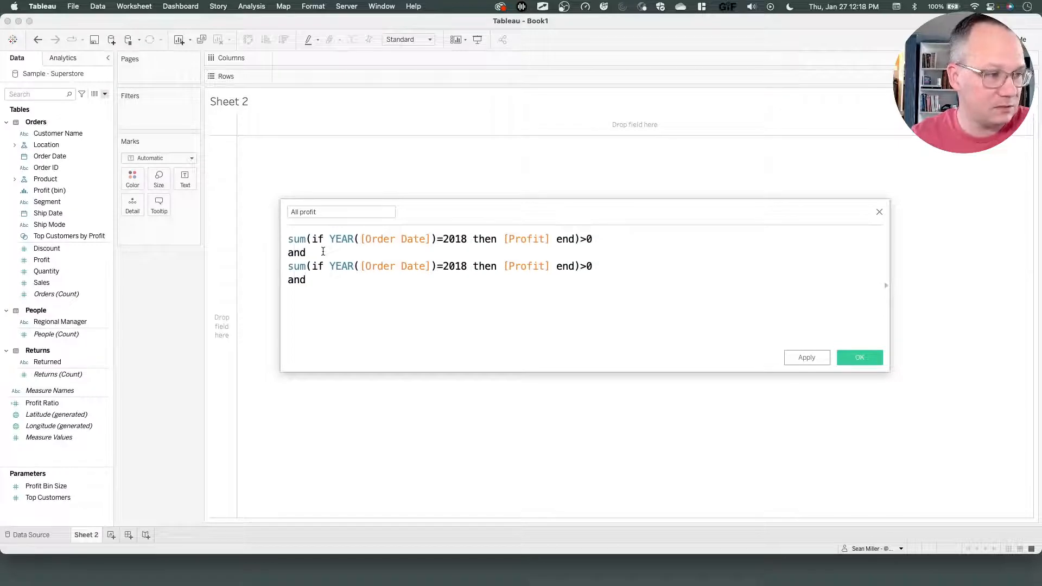
key(Return)
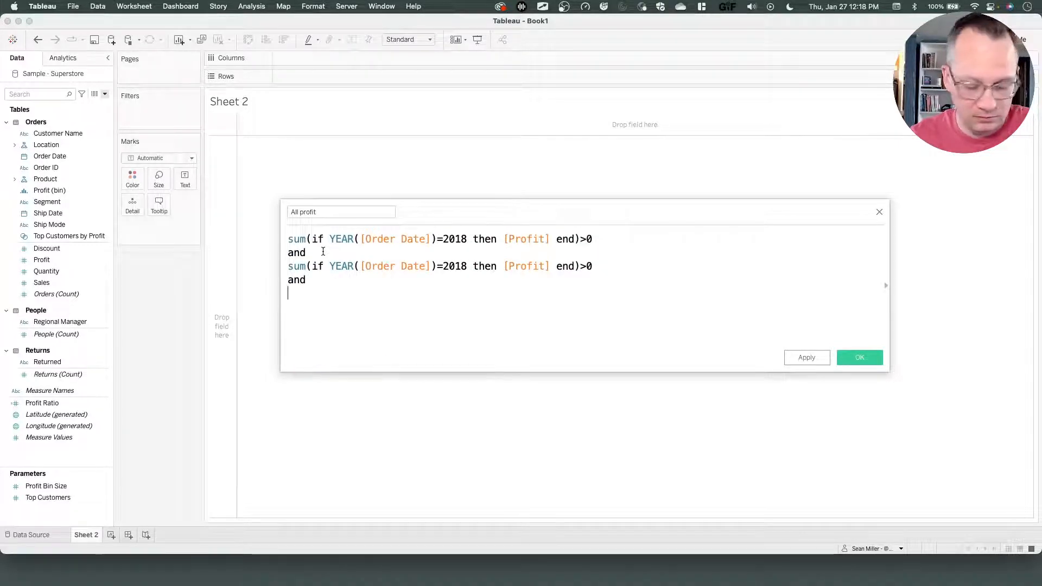
key(super+v)
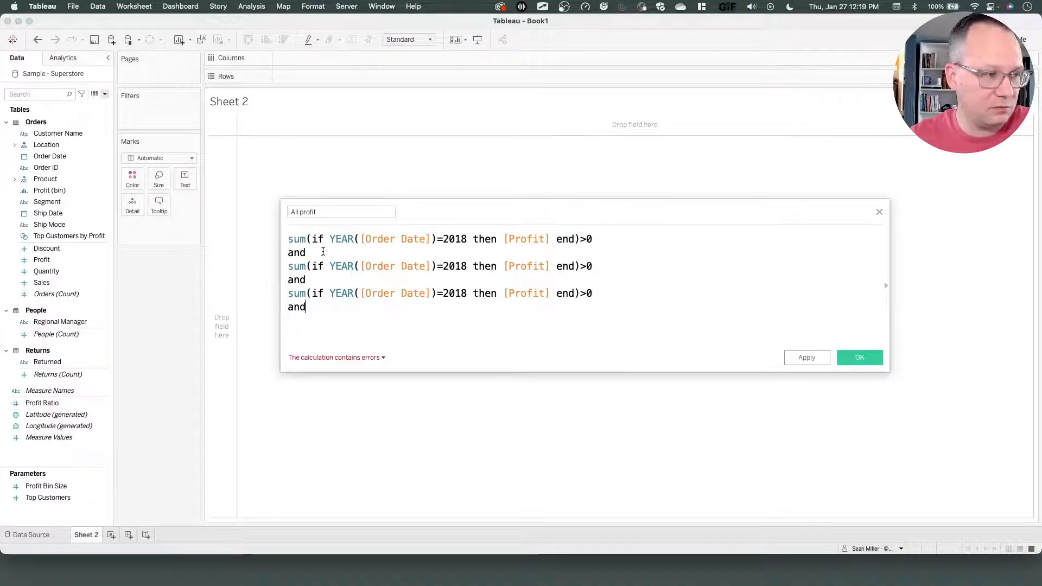
key(Return)
key(super+v)
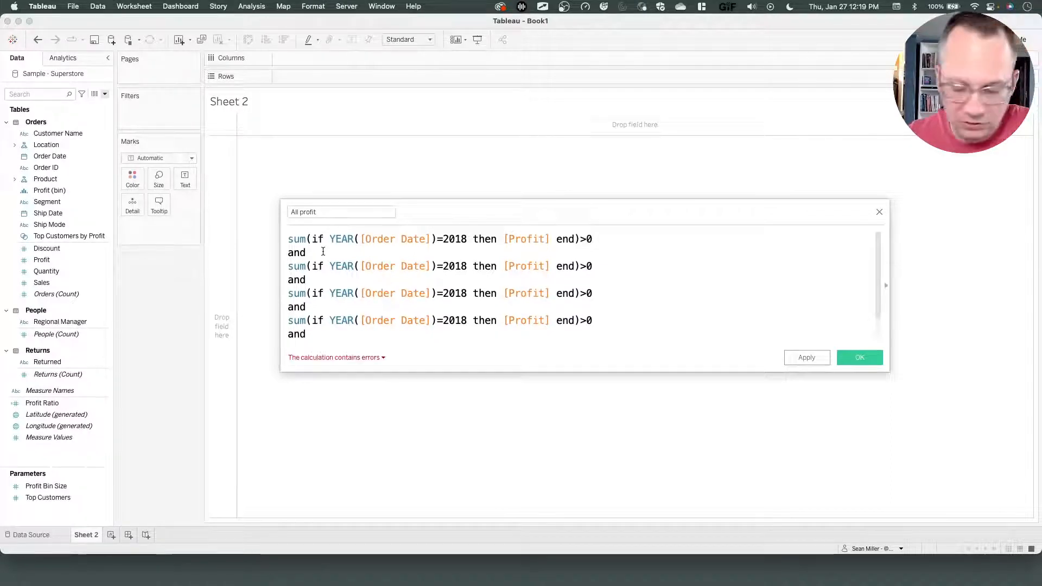
Remove the trailing "and" after the last condition so the calculation is valid.
key(BackSpace)
key(BackSpace)
key(BackSpace)
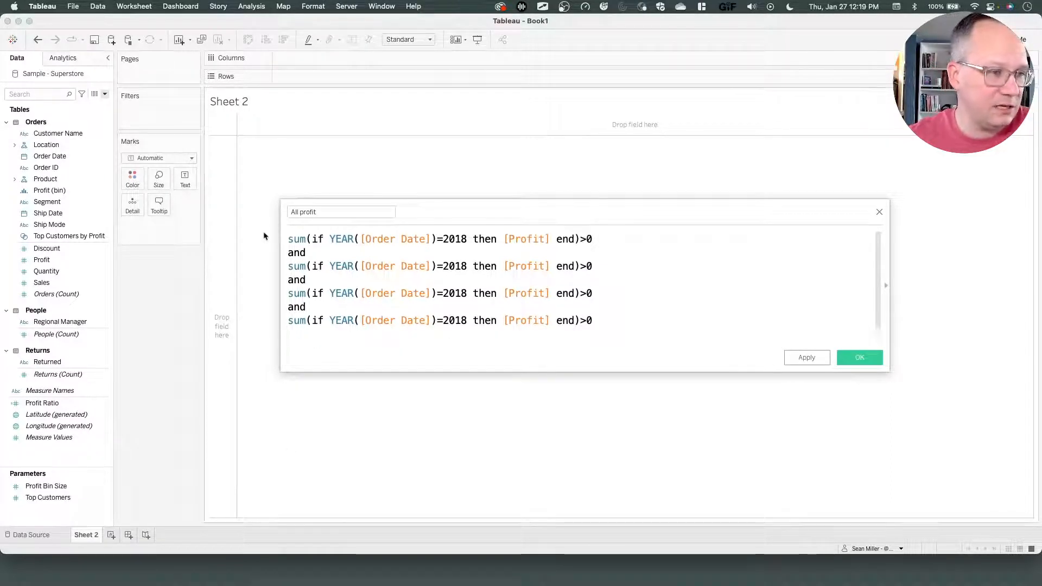
click(466, 267)
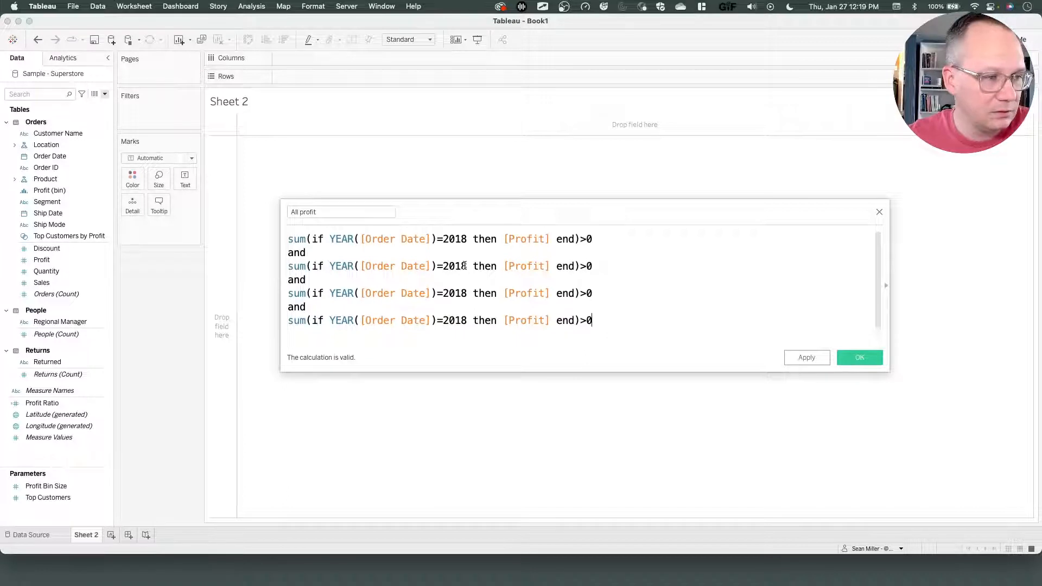
Change the years in the second, third and fourth copied conditions to 2019, 2020 and 2021.
key(BackSpace)
text(9)
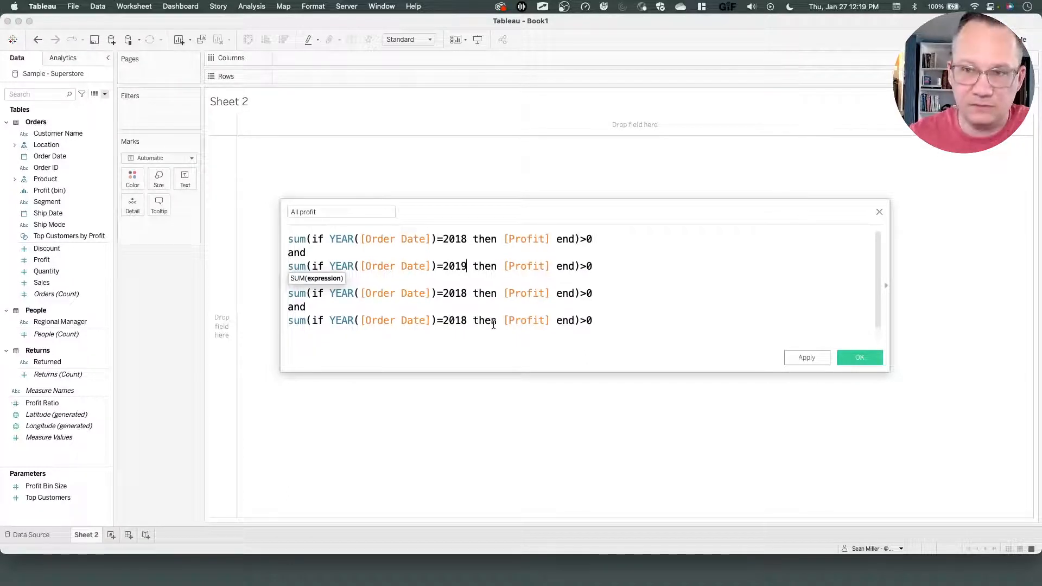
click(466, 293)
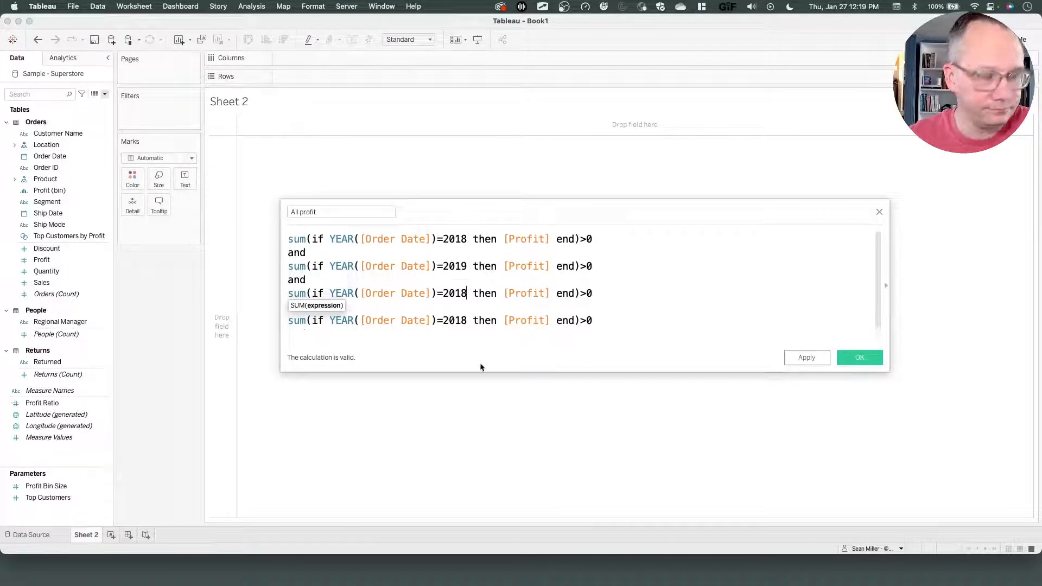
key(BackSpace)
key(BackSpace)
text(20)
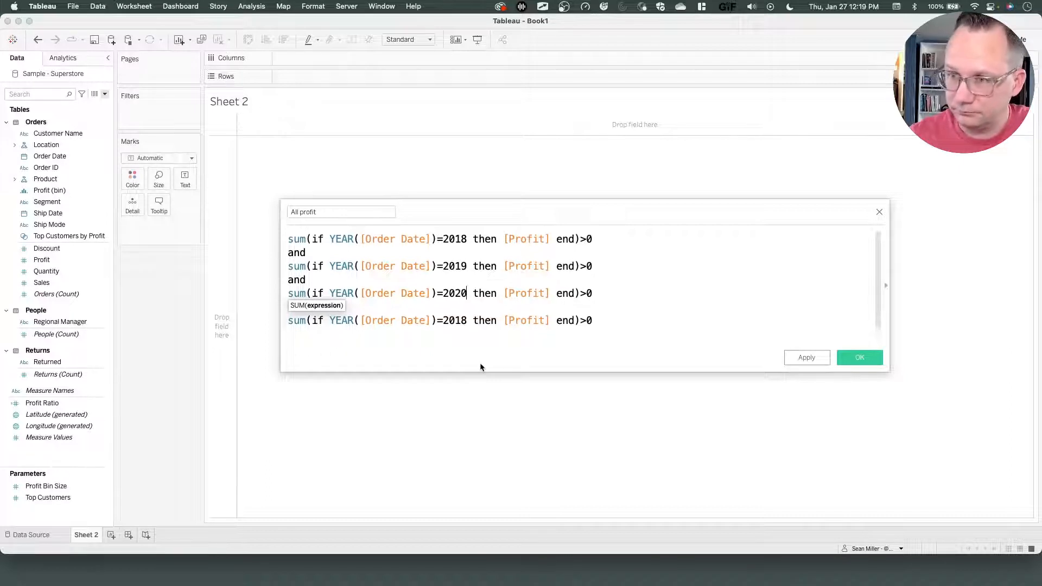
click(467, 320)
key(BackSpace)
key(BackSpace)
text(21)
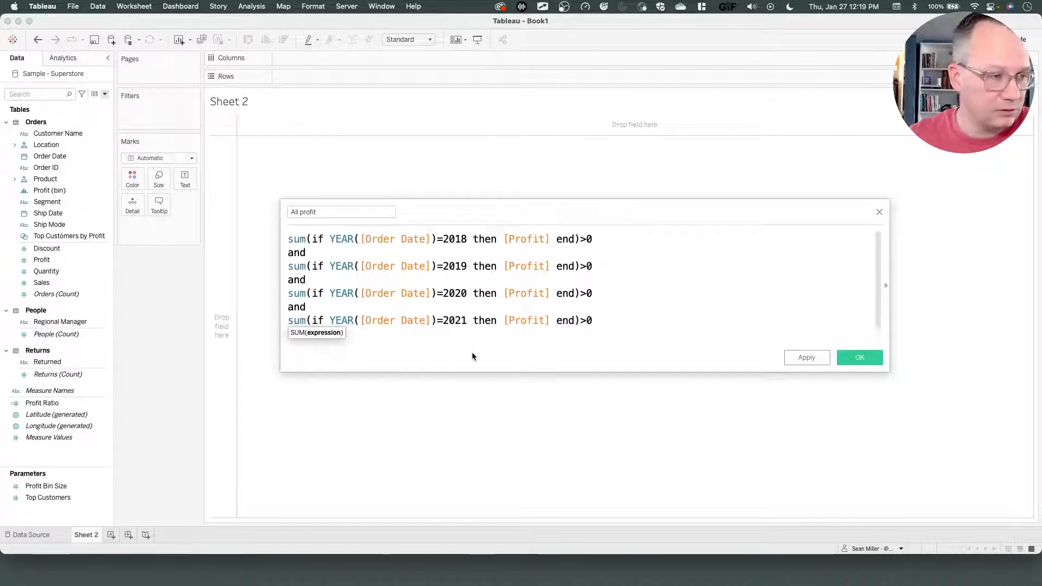
Review the four-year profit calculation and save it as the All profit calculated field.
click(426, 293)
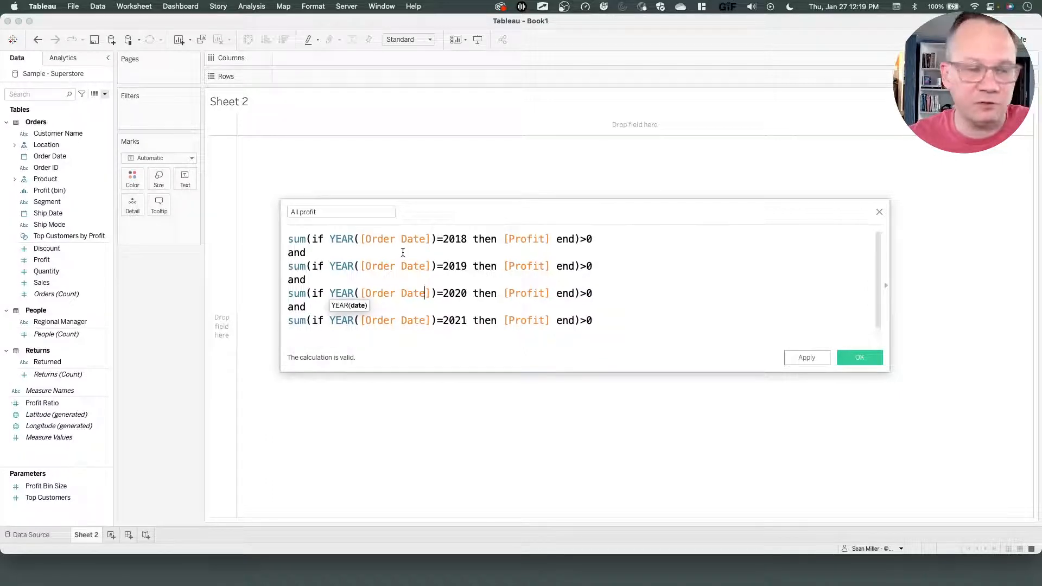
click(319, 239)
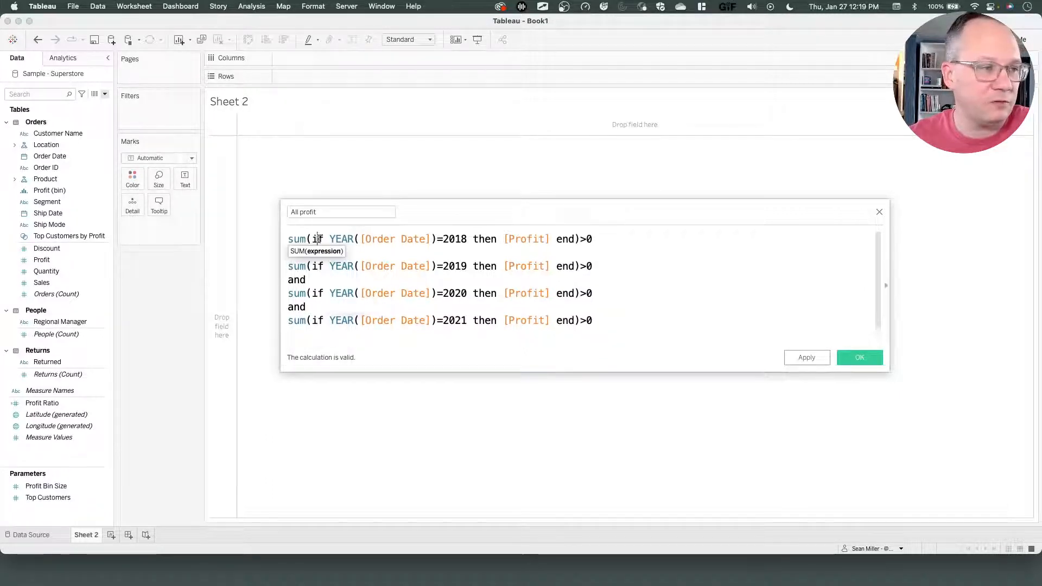
click(382, 243)
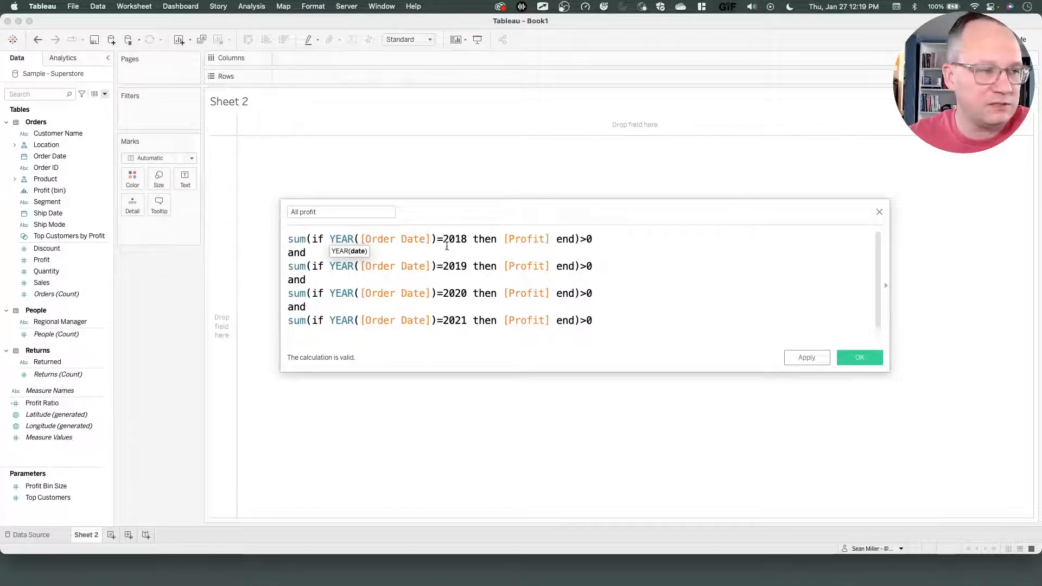
click(496, 240)
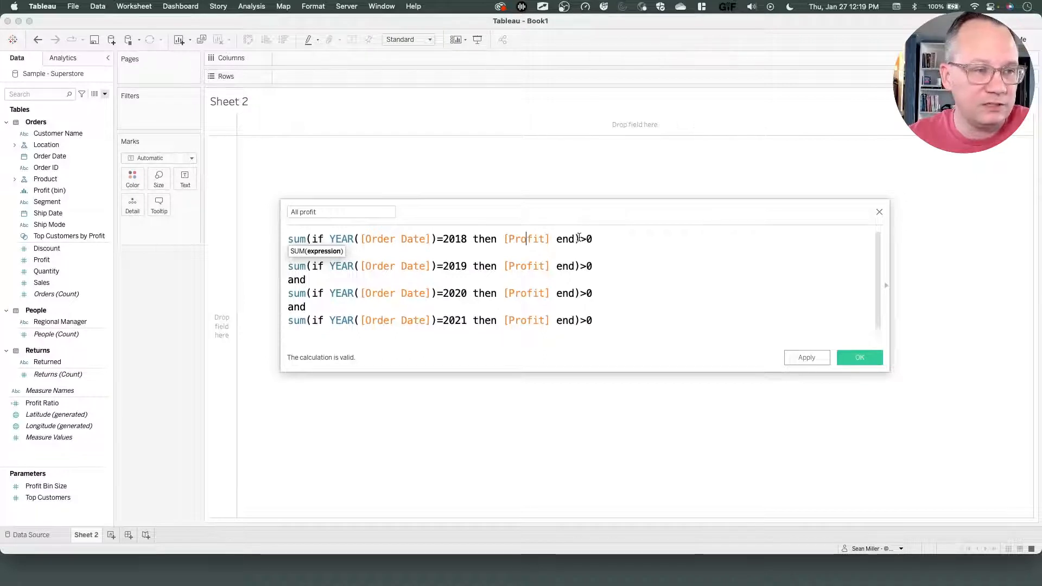
drag(579, 239, 306, 234)
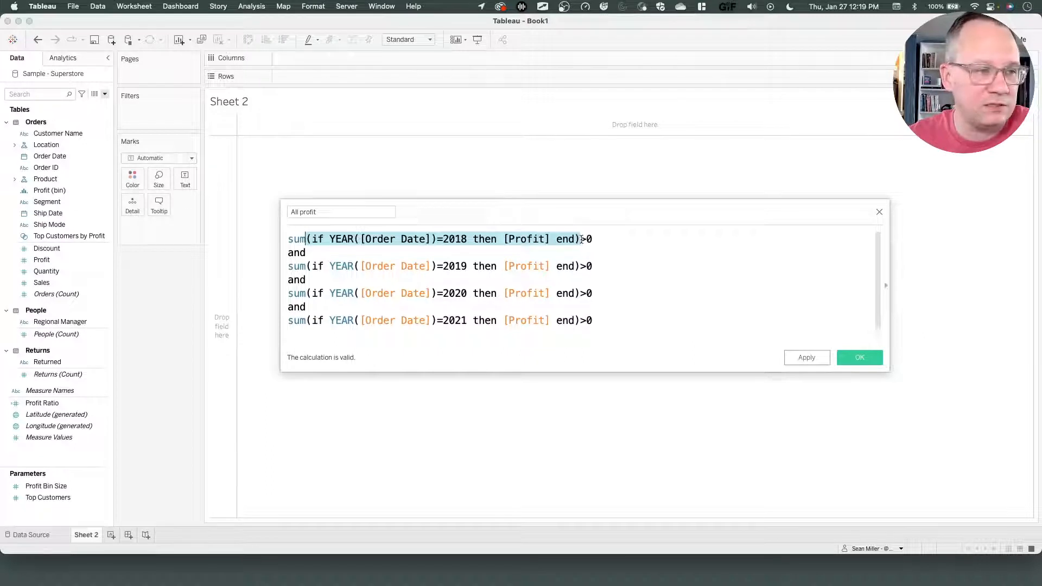
mouse_move(586, 240)
mouse_down()
mouse_move(524, 240)
mouse_move(580, 243)
mouse_up()
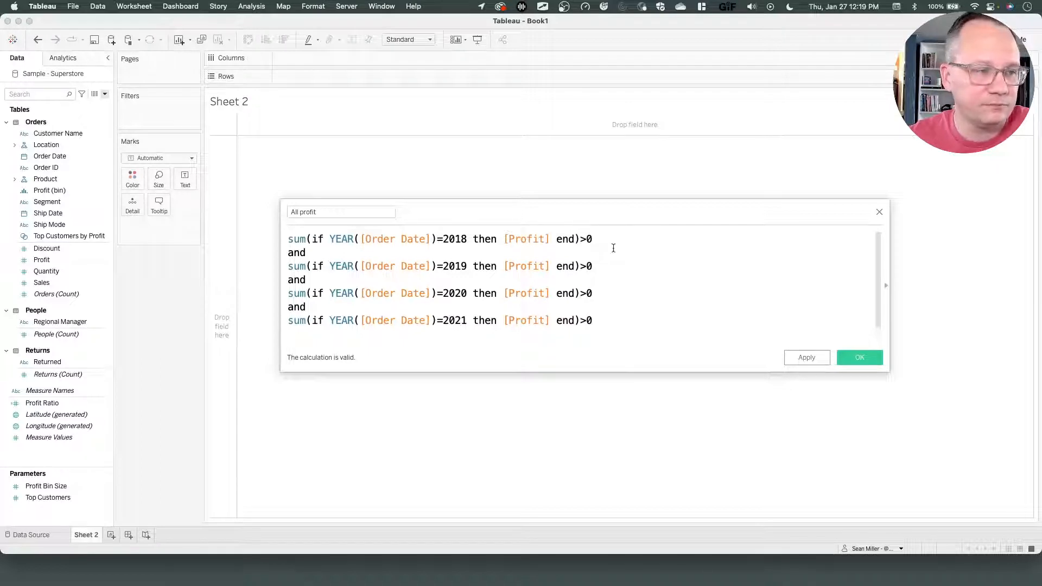
click(600, 240)
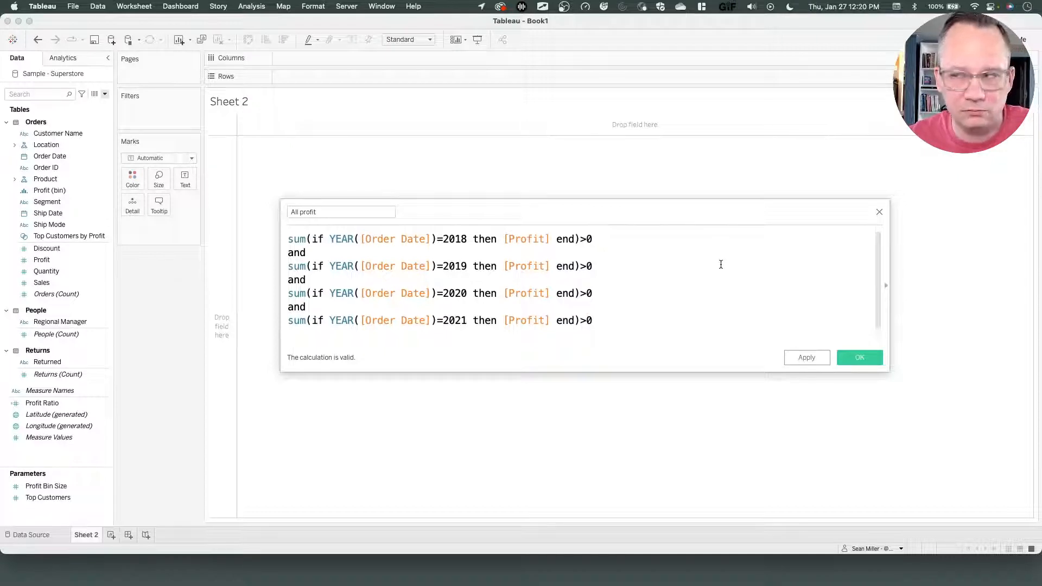
click(842, 353)
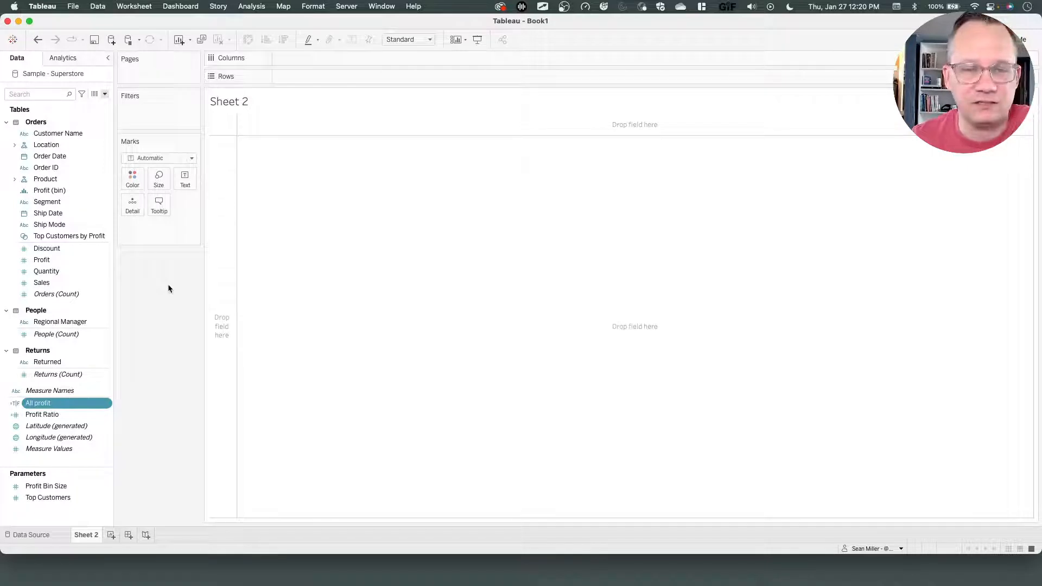
Expand the Product folder in the data pane to reveal Product Name and its sibling fields.
click(14, 180)
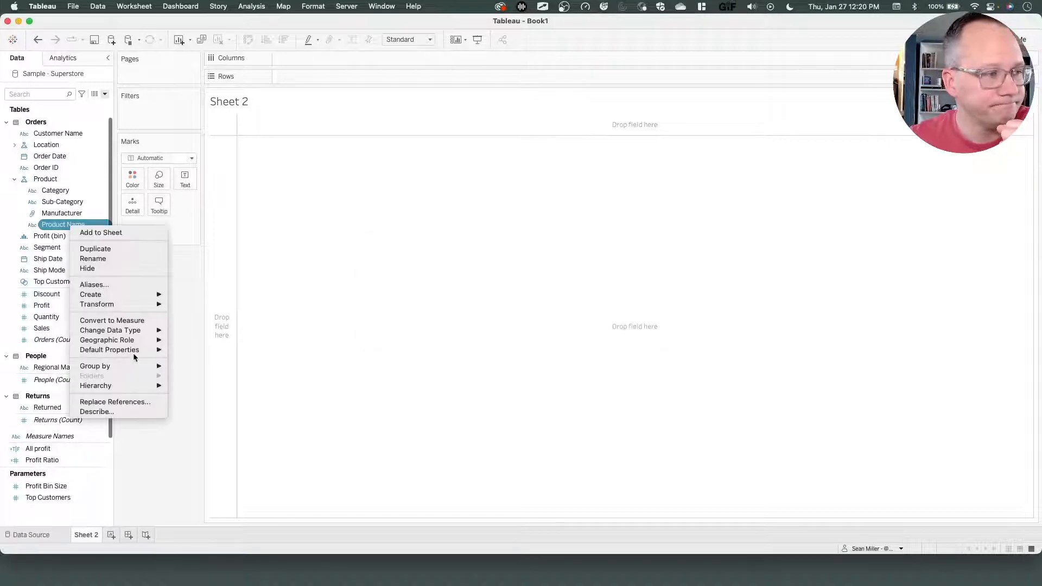
mouse_move(108, 294)
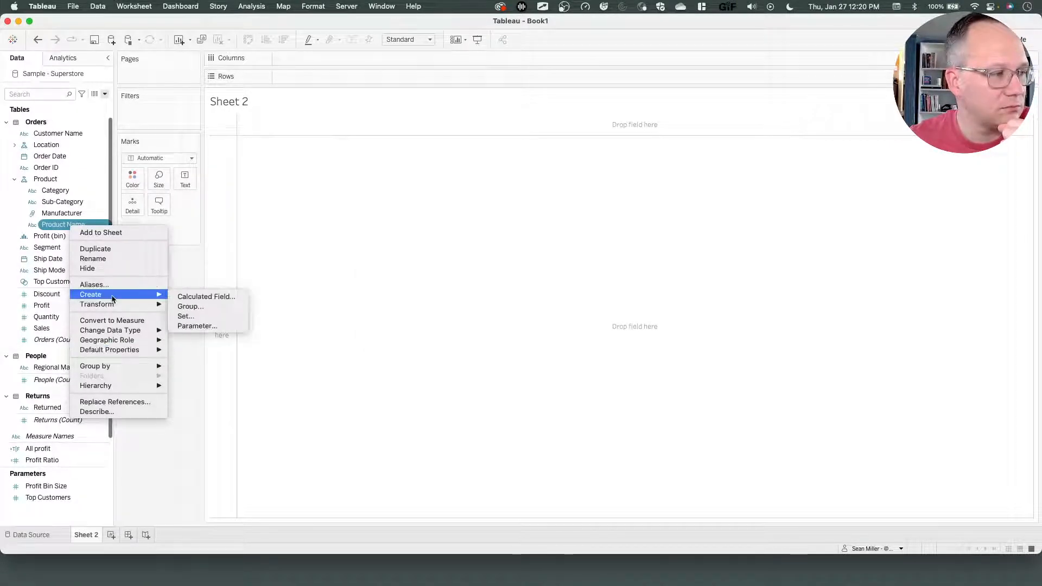
click(205, 308)
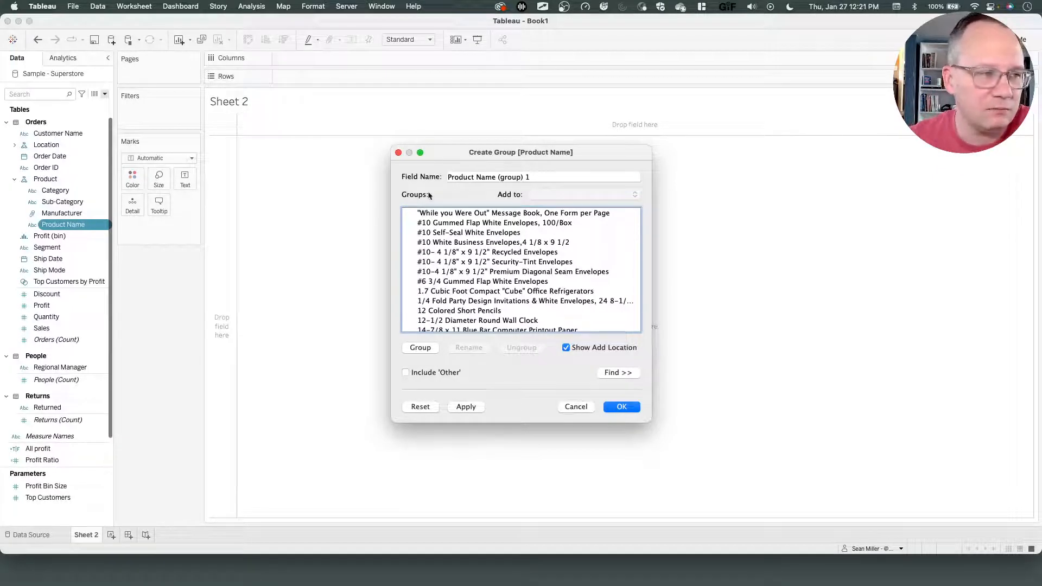
click(576, 407)
right_click(571, 398)
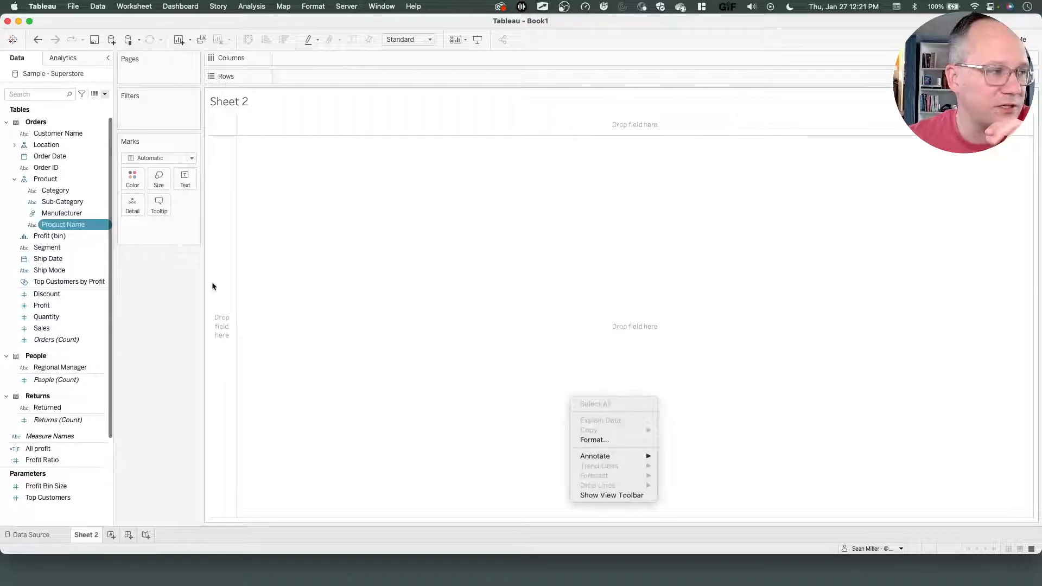
click(317, 374)
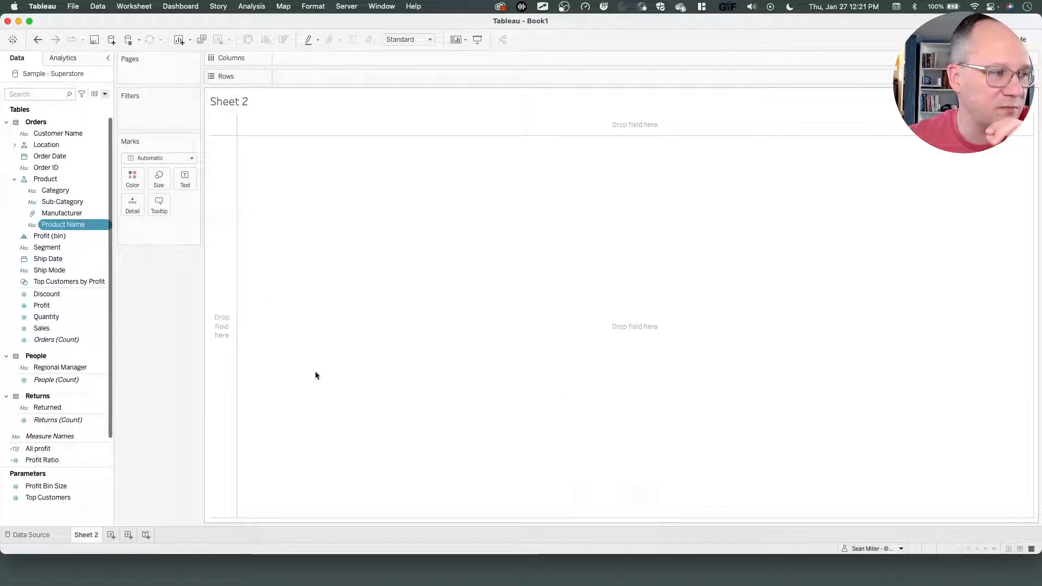
Create a set from Product Name and name it Successful Products.
right_click(86, 227)
mouse_move(152, 298)
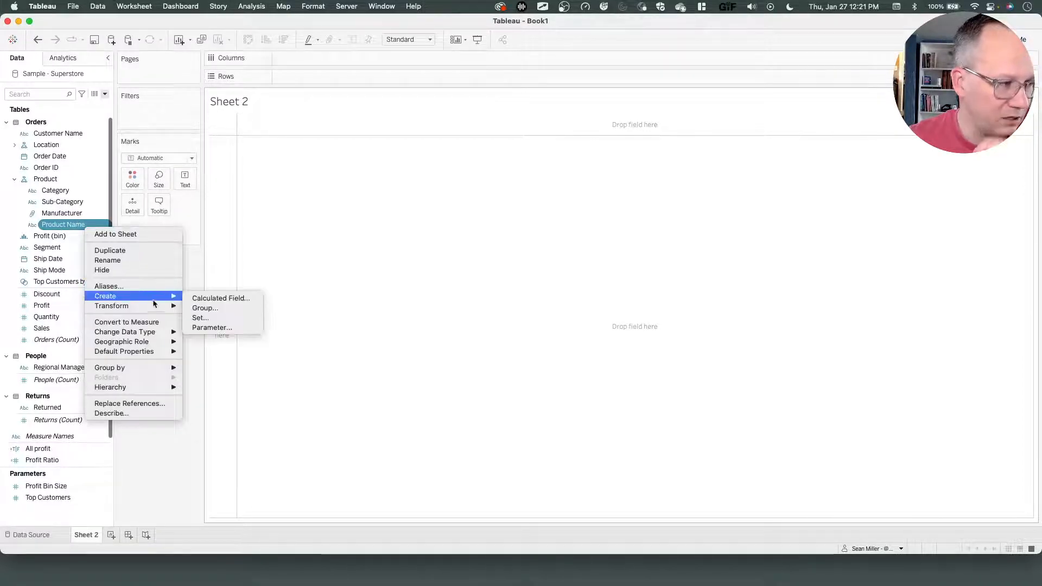
click(230, 319)
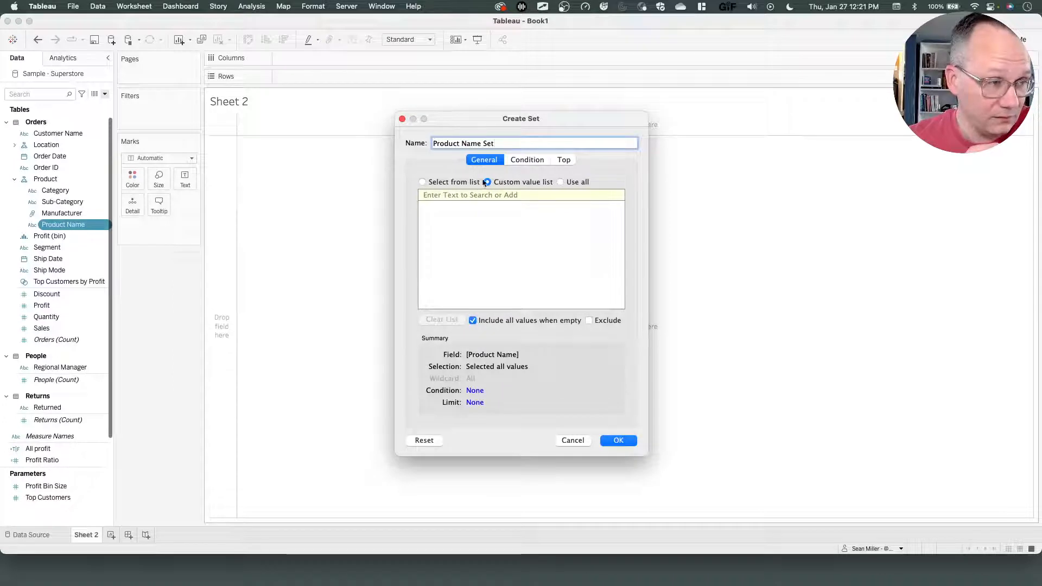
triple_click(458, 143)
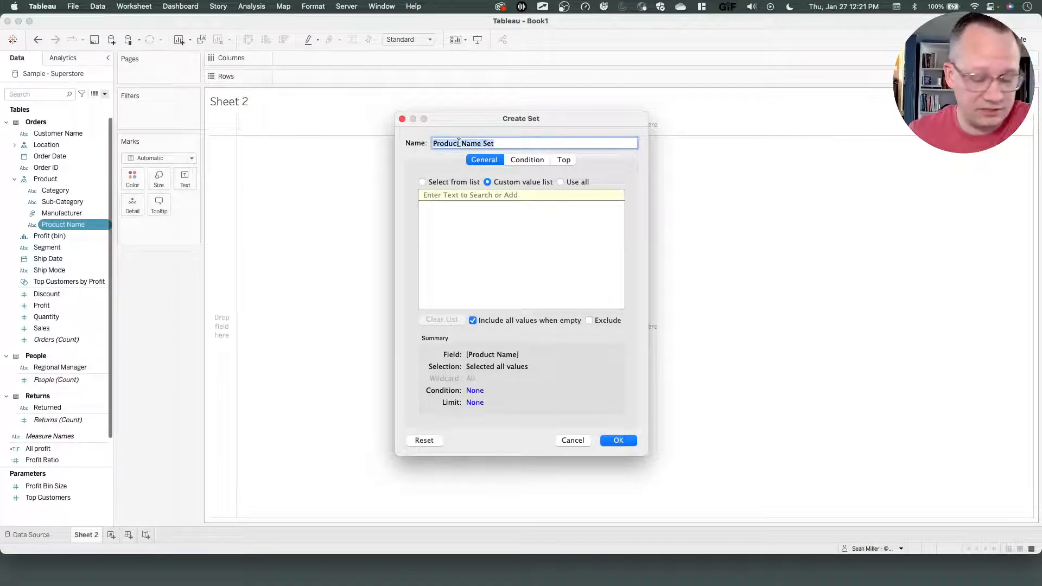
text(Succes)
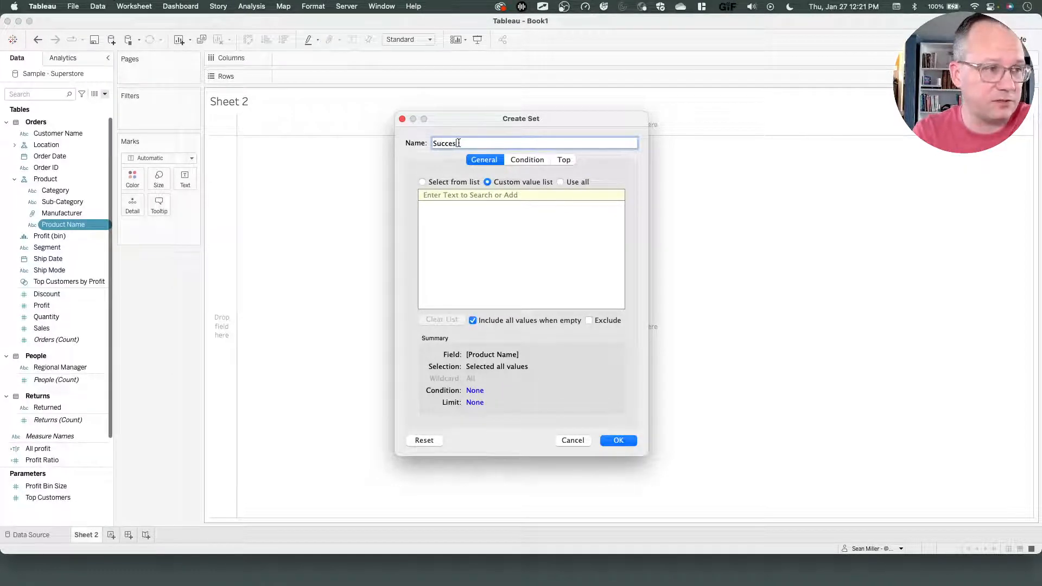
text(sful Products)
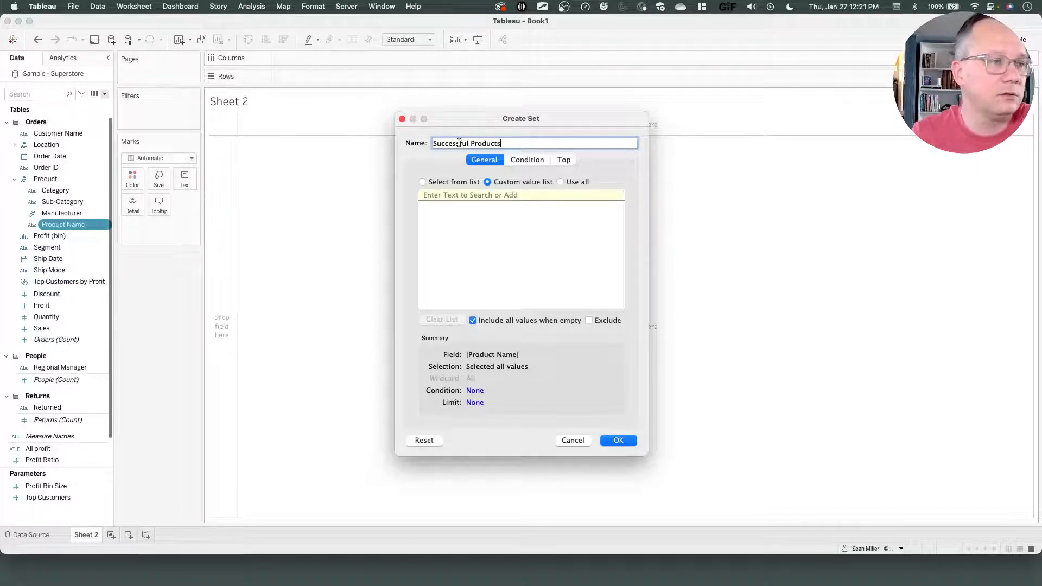
Define the Successful Products set's condition by formula as [All profit] and confirm the set.
click(518, 163)
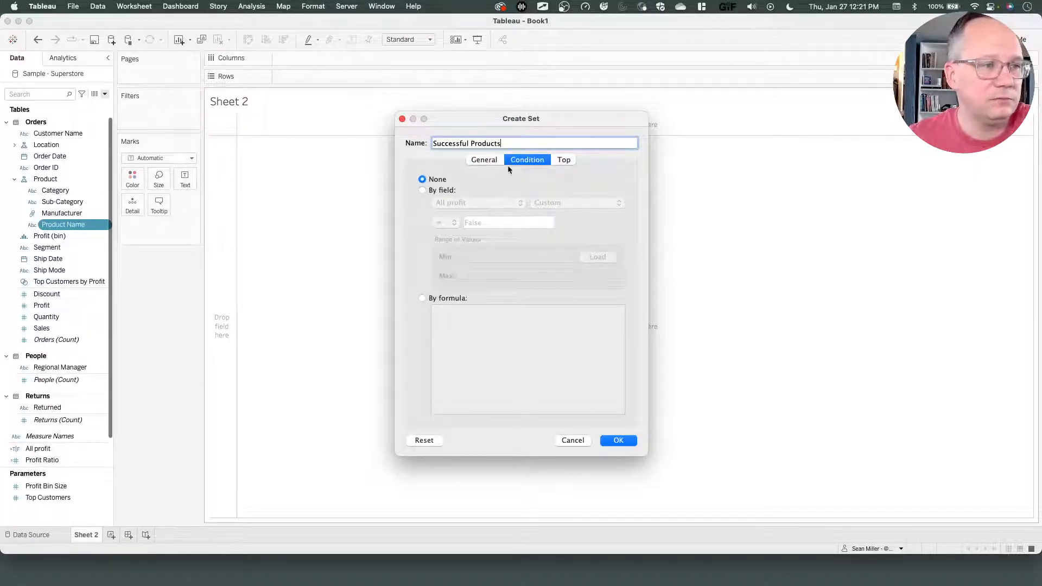
click(491, 163)
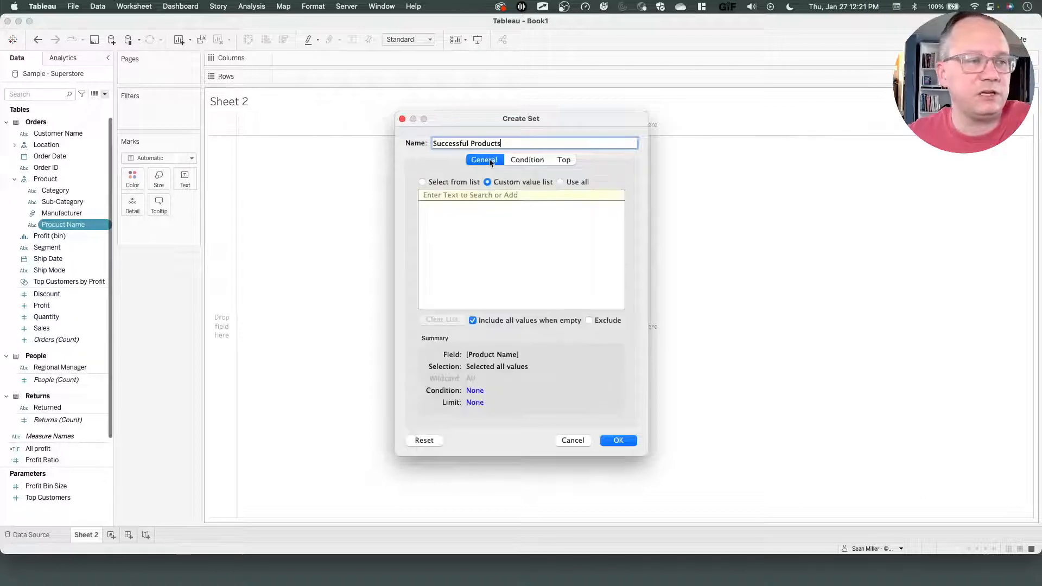
click(463, 183)
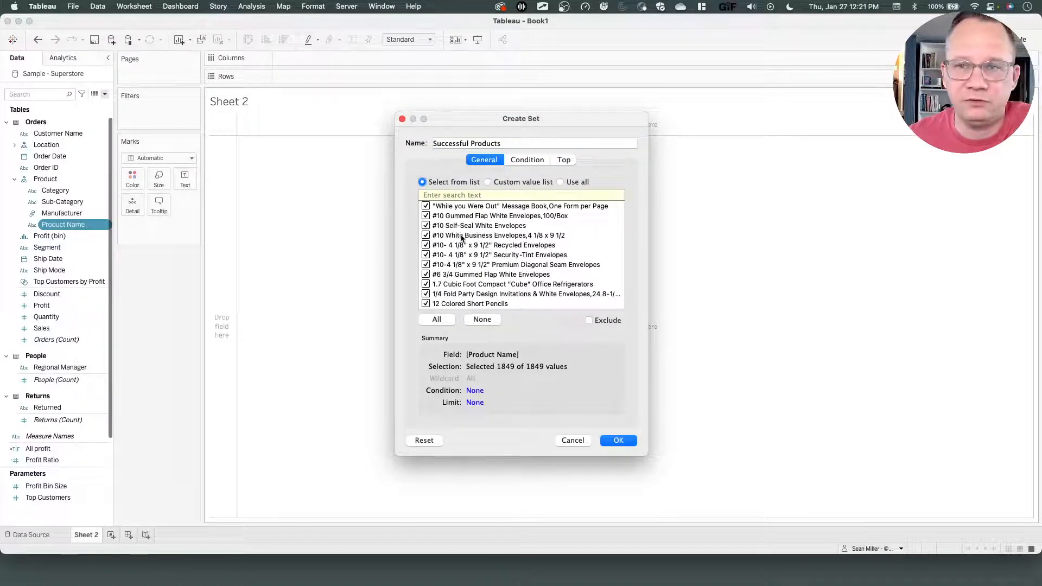
click(524, 161)
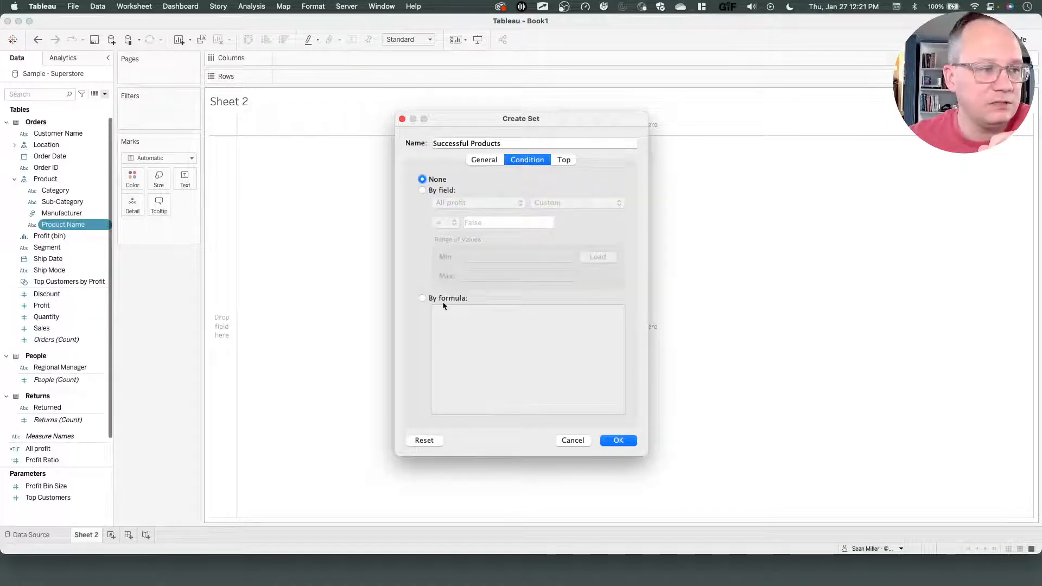
click(422, 298)
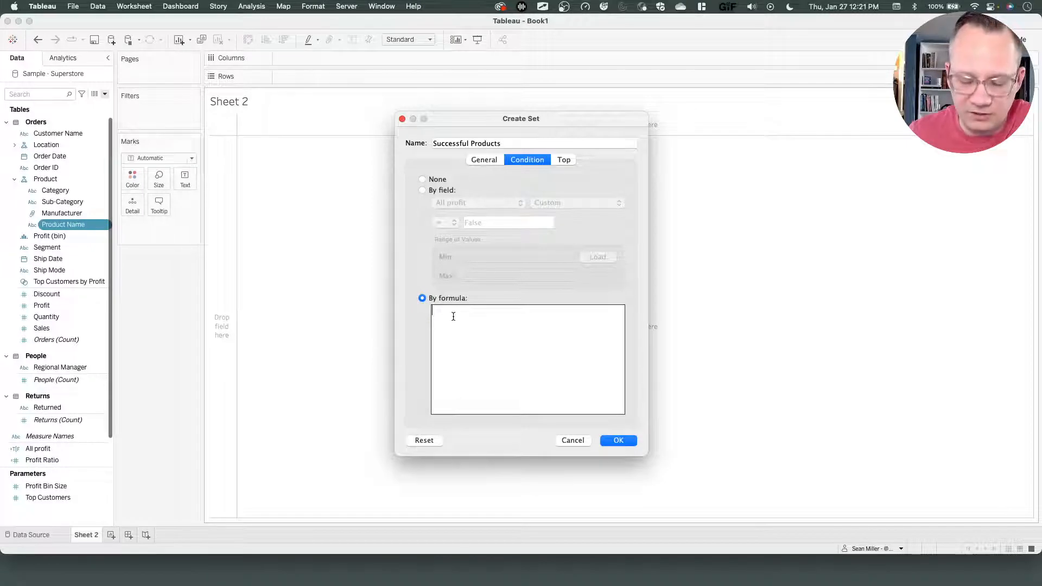
text(all)
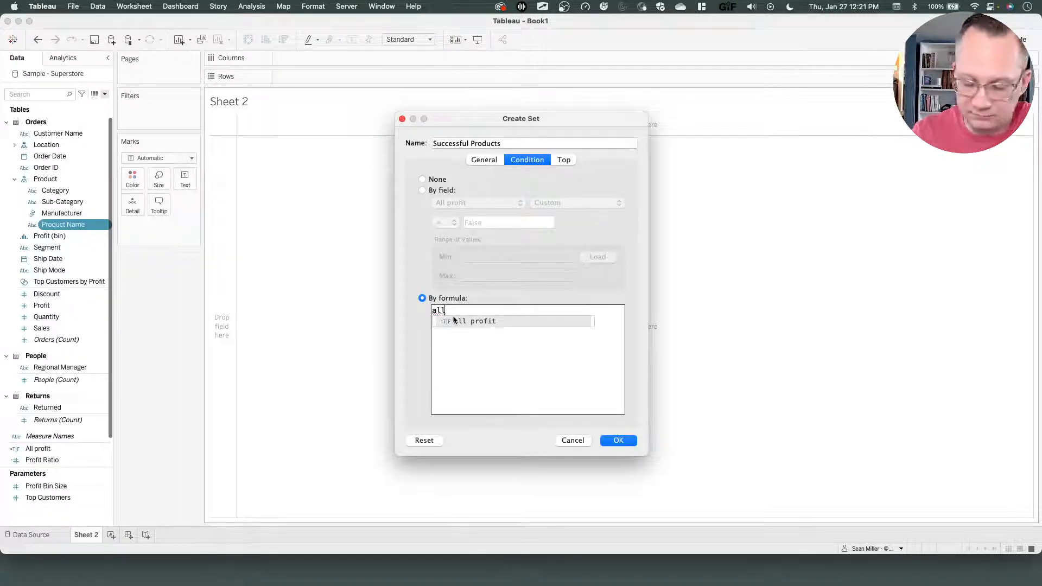
click(454, 321)
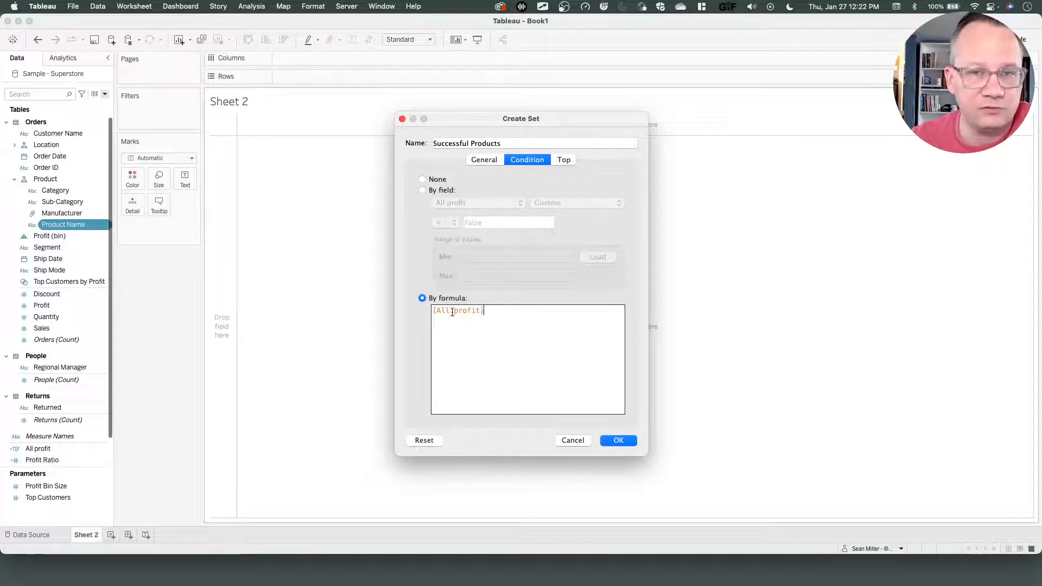
click(619, 441)
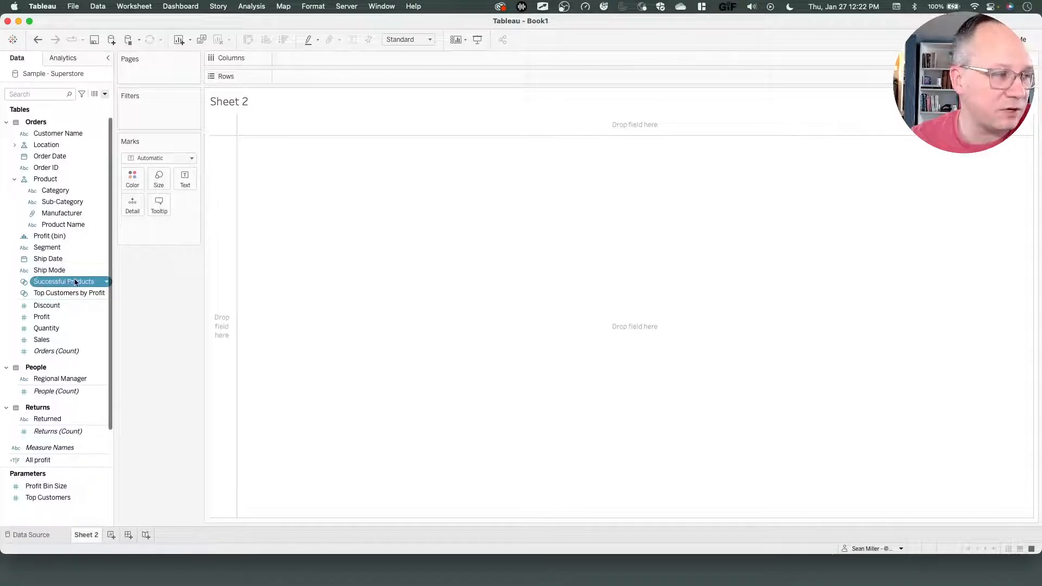
Compare against the reference chart, then put Category on Rows and drill down to Sub-Category.
key(ctrl+Left)
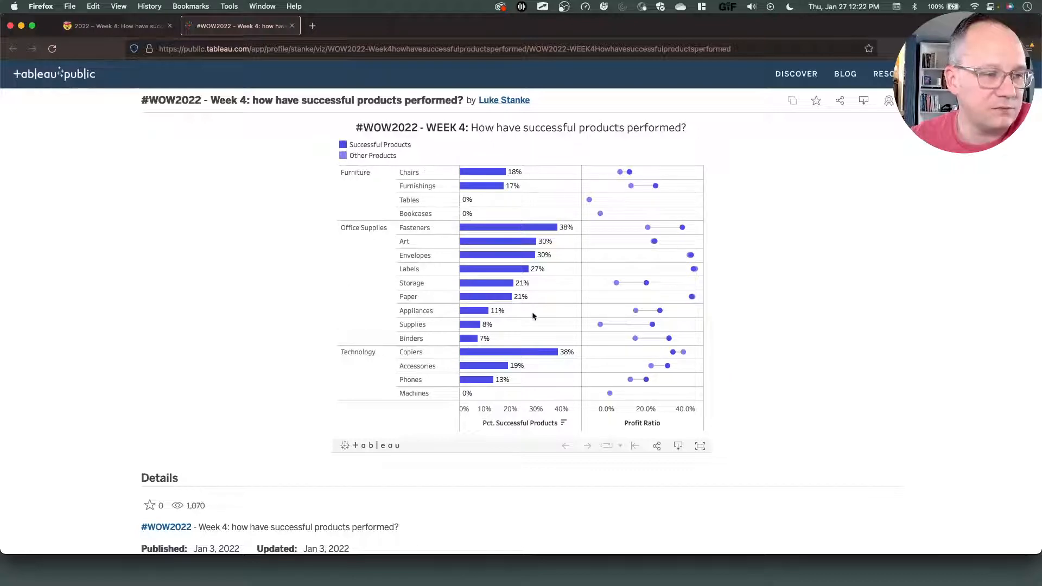
key(ctrl+Right)
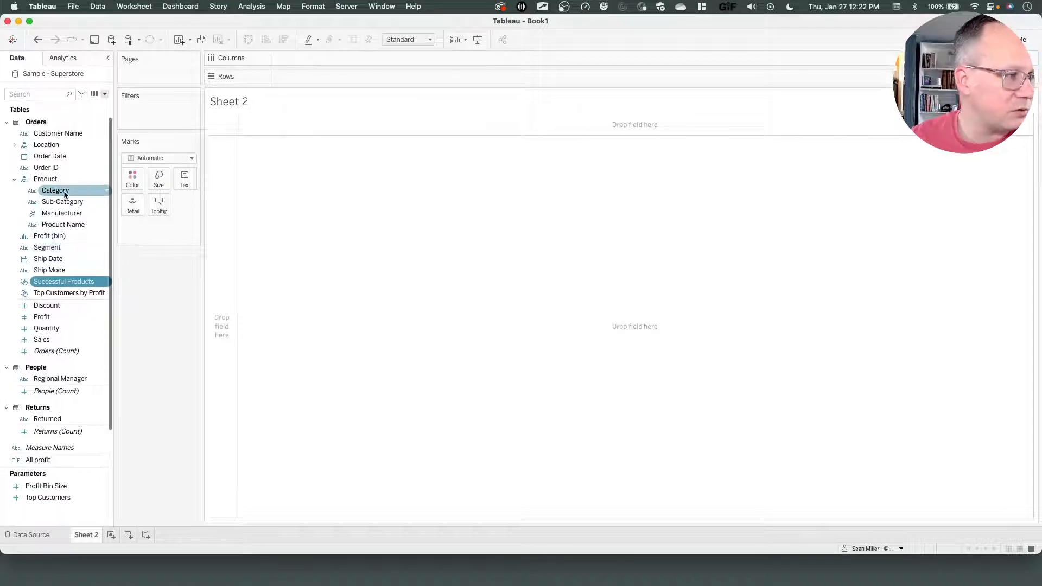
drag(60, 191, 310, 80)
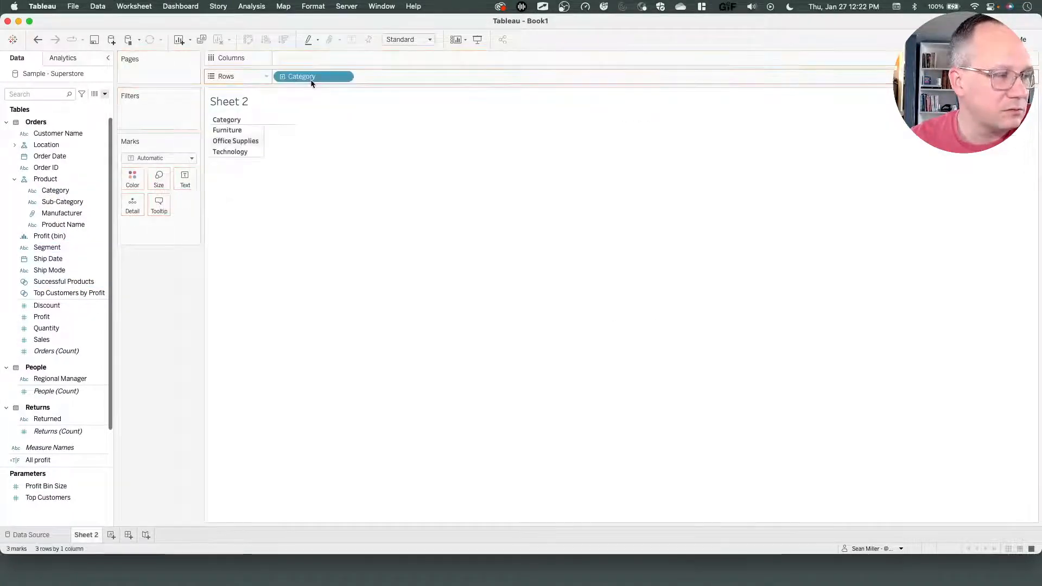
click(282, 77)
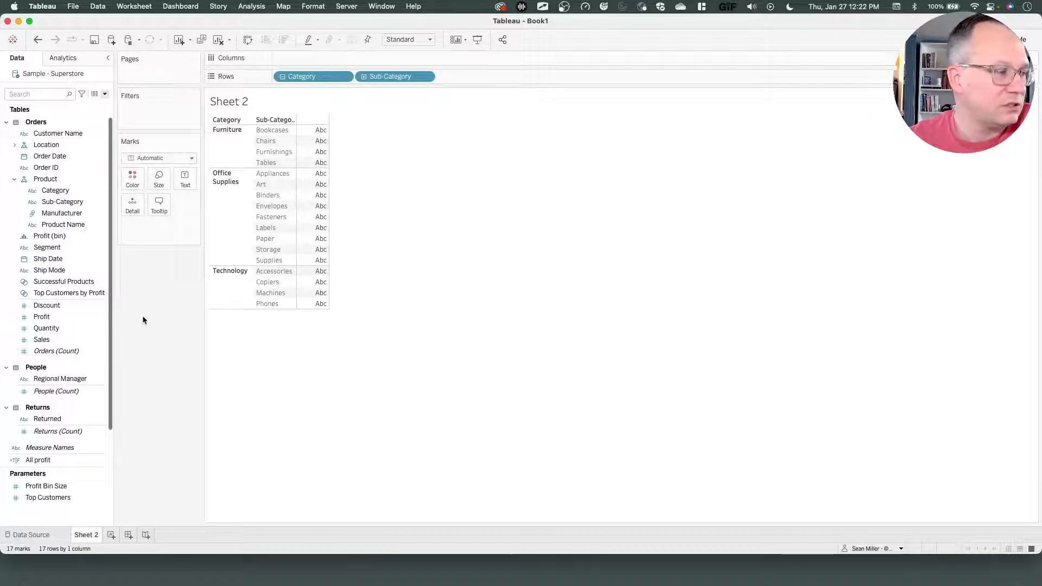
Switch to the browser to review the reference chart layout.
key(ctrl+Left)
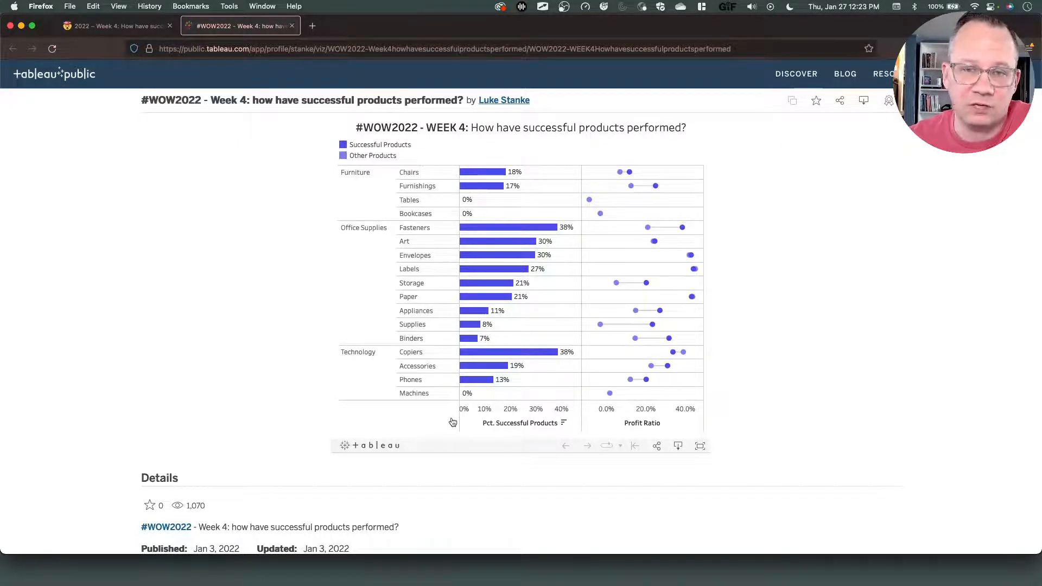
Back in the worksheet, create a calculated field # of Products as COUNTD([Product Name]) and place it on the Text mark.
key(super+Tab)
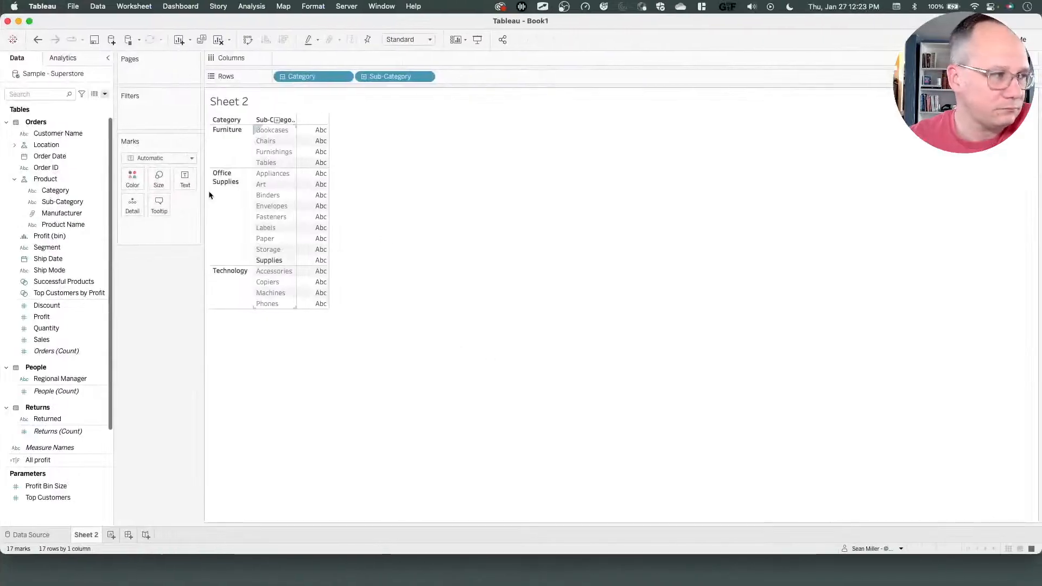
click(106, 94)
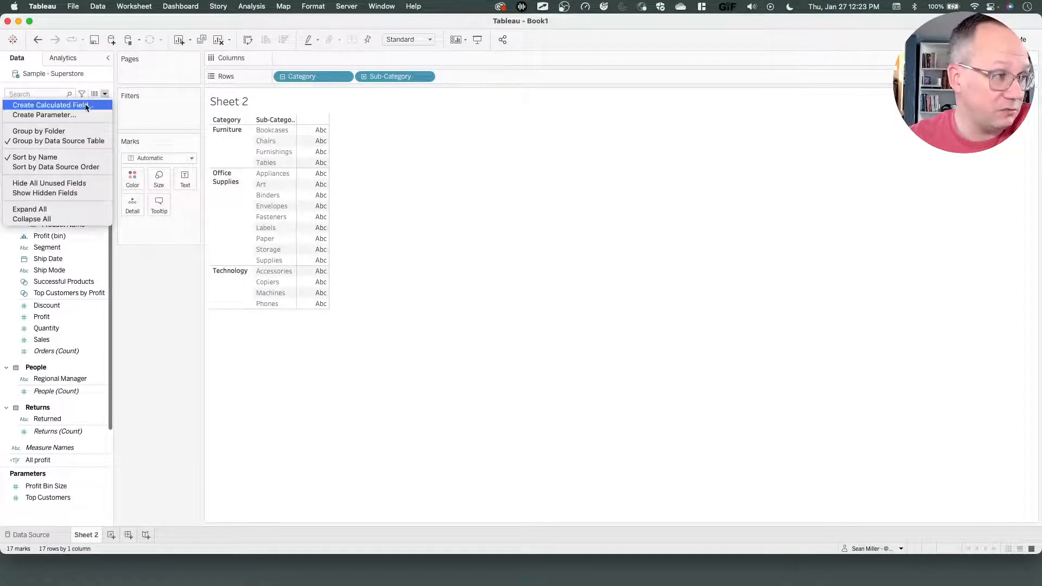
click(48, 104)
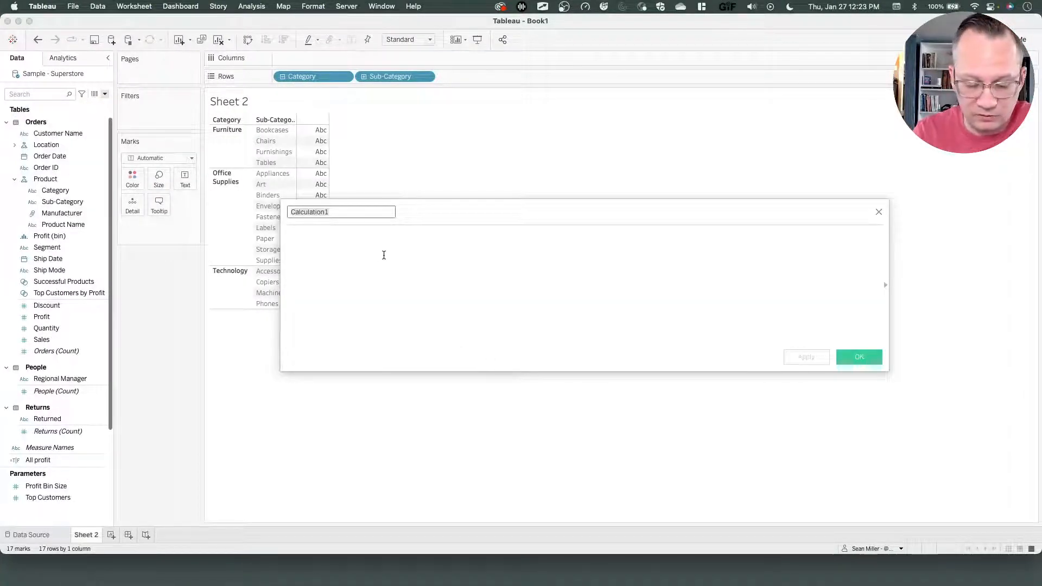
text(# o)
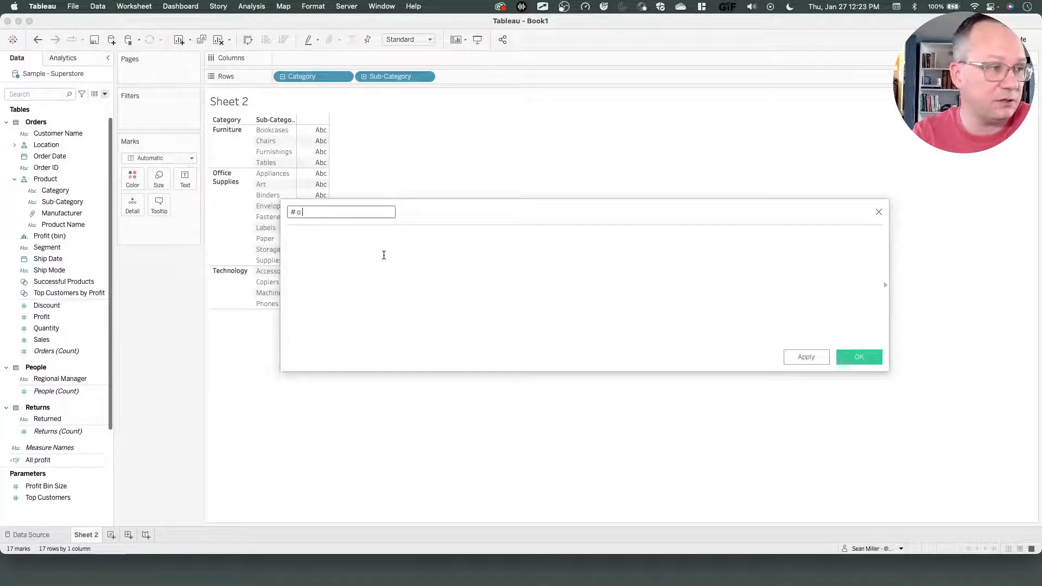
text(f Products)
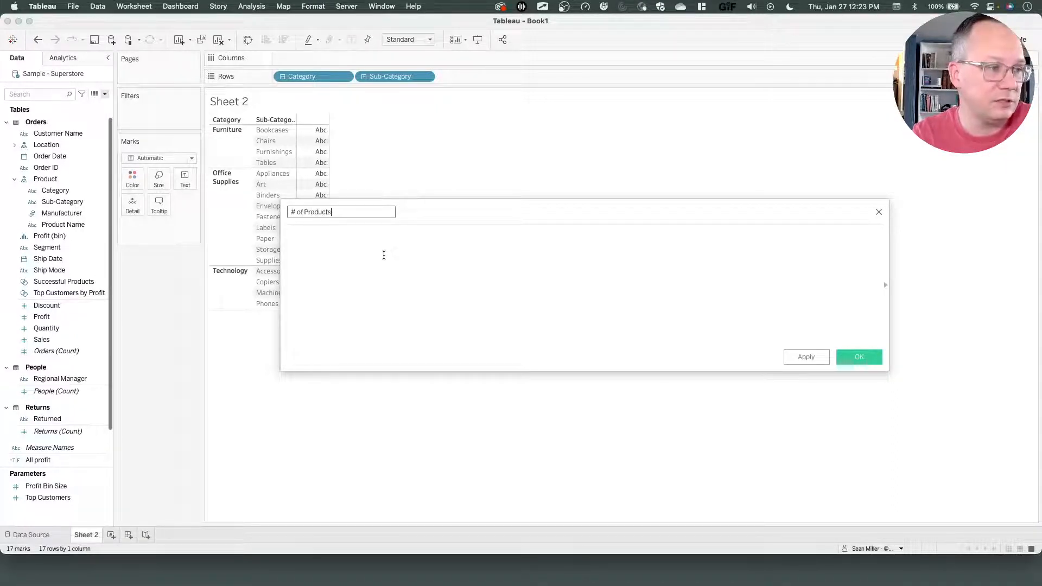
click(384, 255)
text(coutnd)
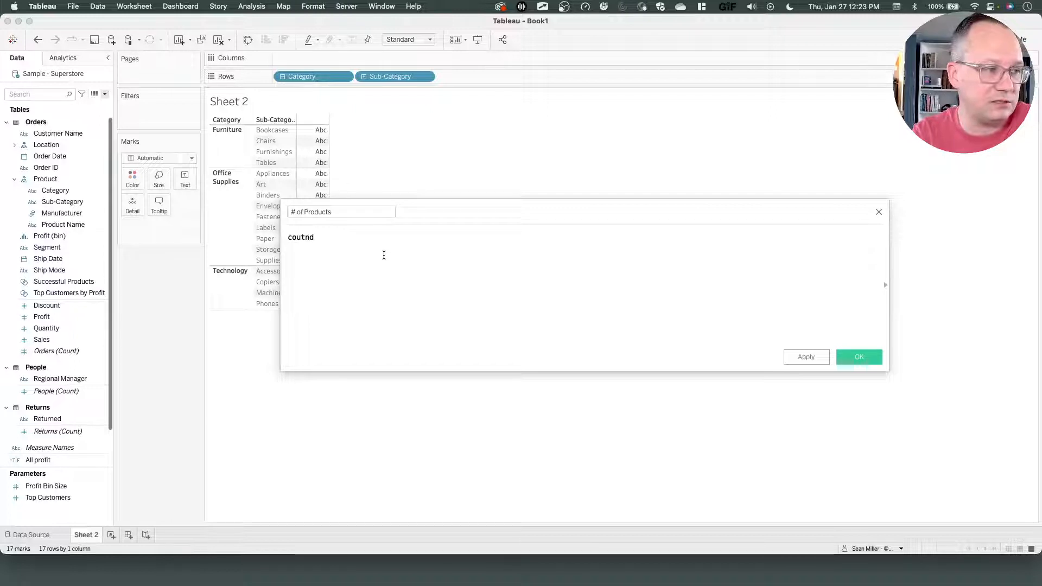
key(BackSpace)
text(nd)
key(Tab)
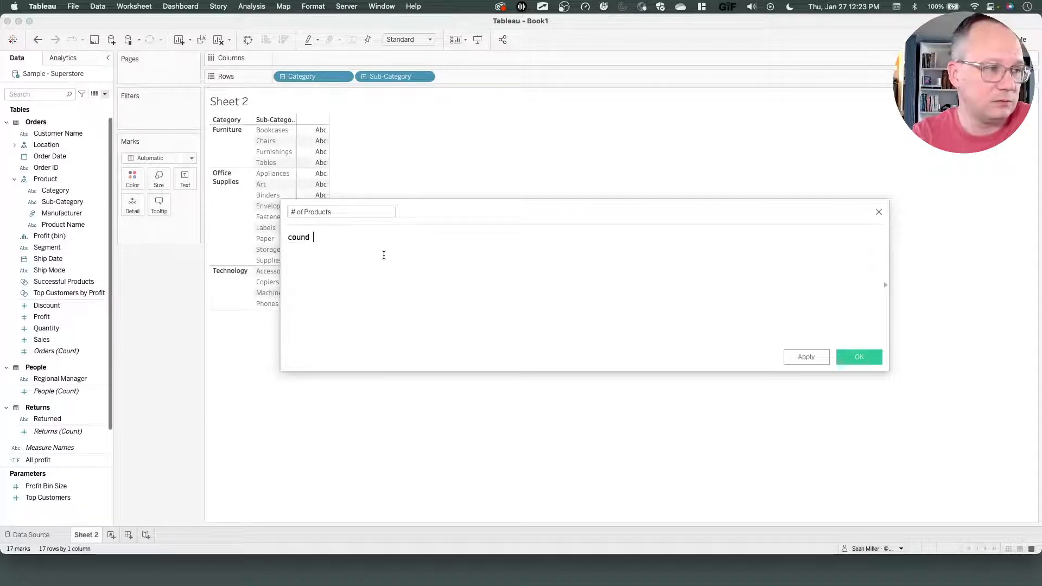
key(BackSpace)
key(BackSpace)
text(t)
click(384, 255)
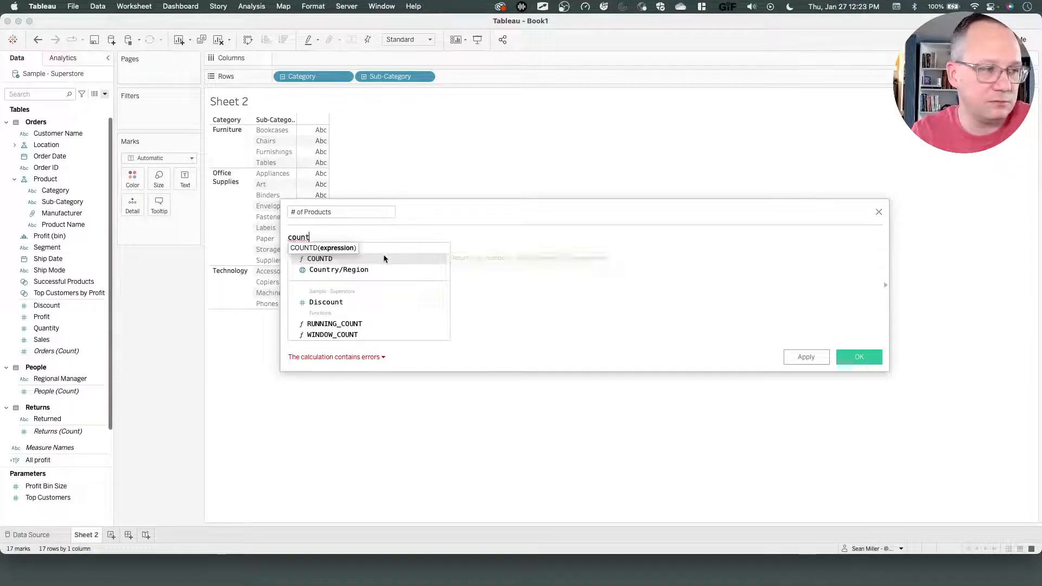
key(super+plus)
key(super+plus)
key(super+plus)
key(super+plus)
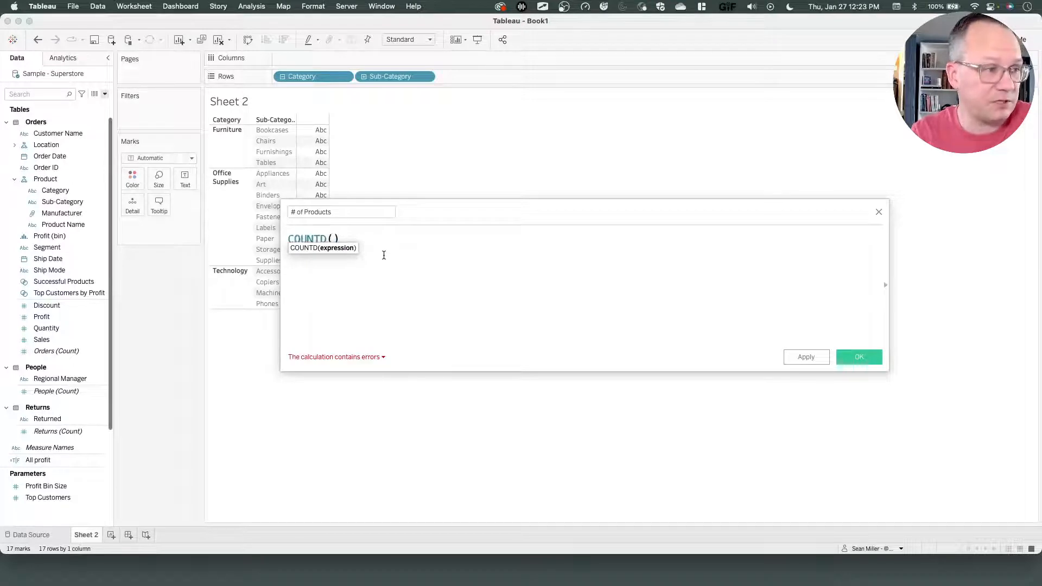
text(prod)
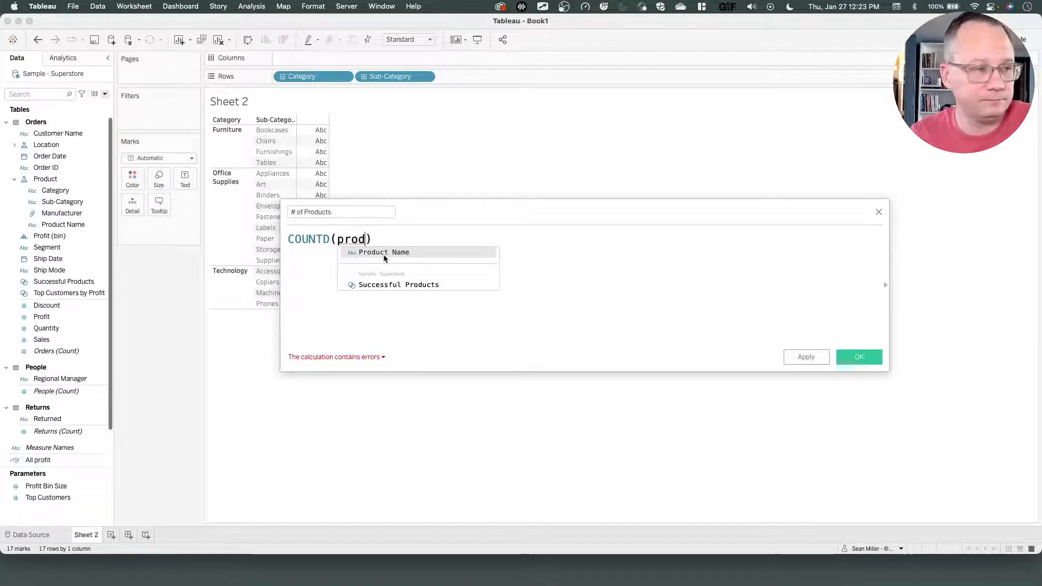
click(384, 253)
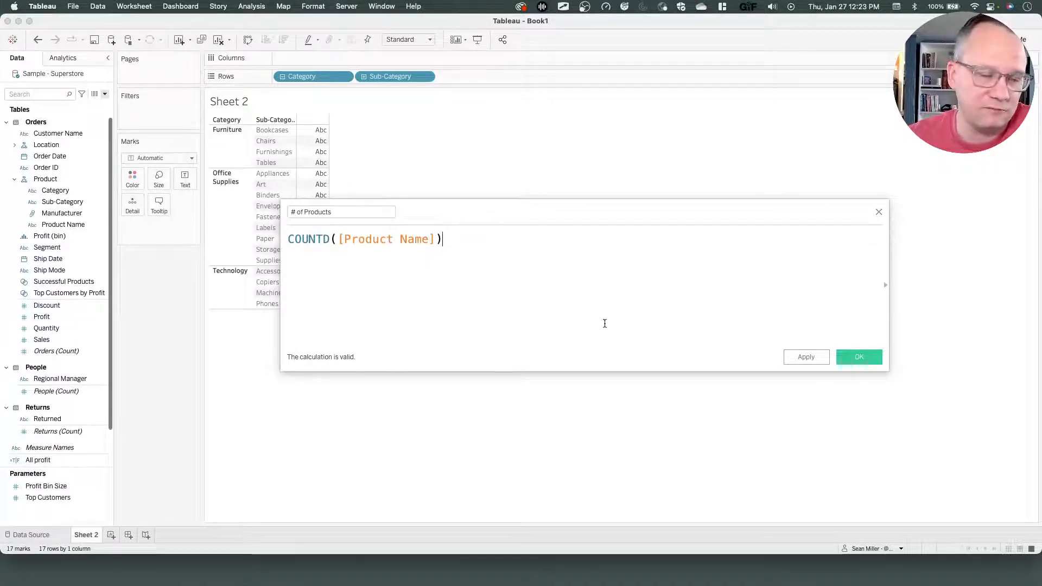
click(859, 357)
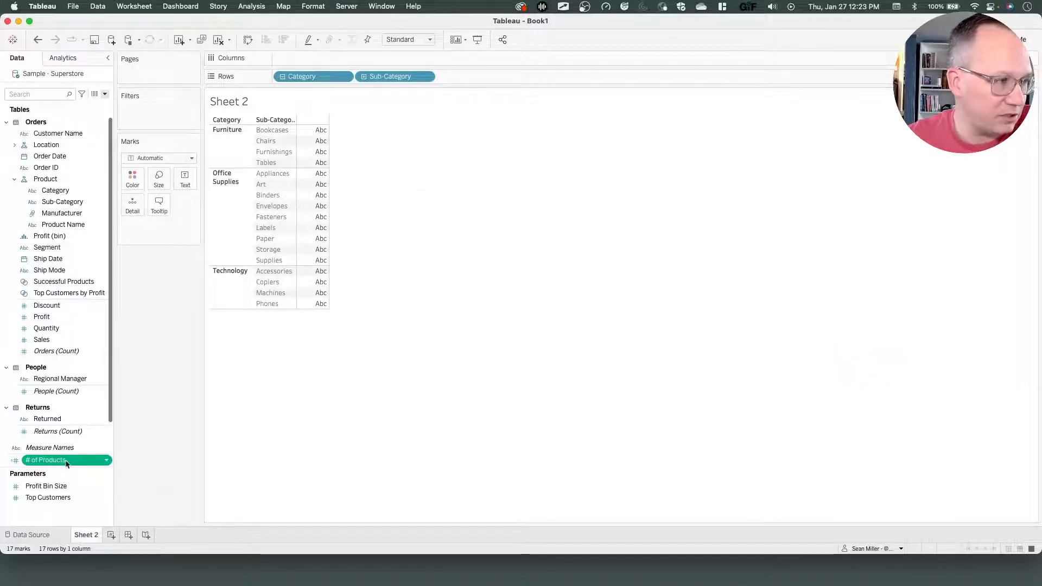
drag(66, 462, 185, 188)
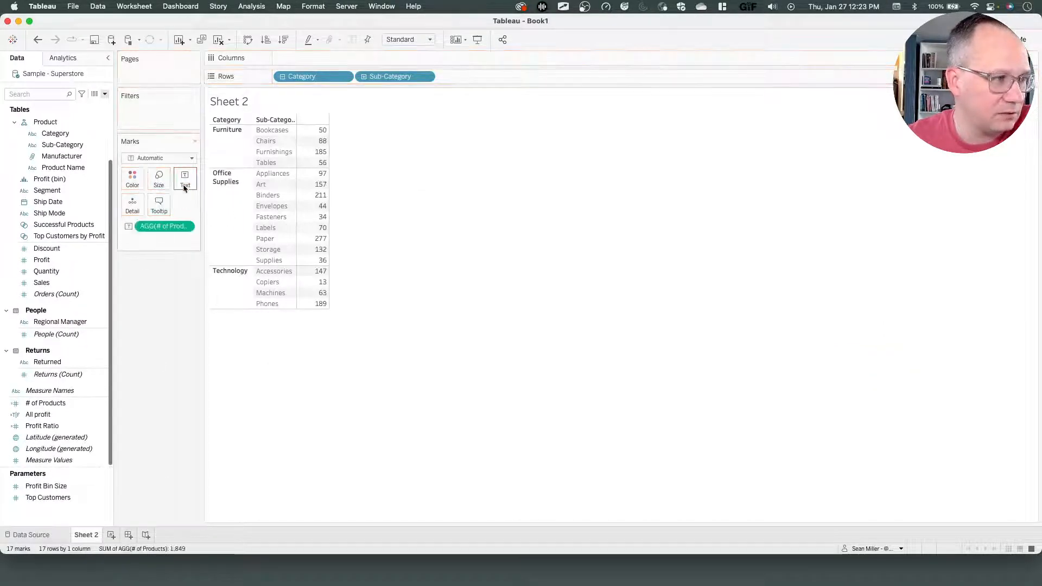
mouse_move(313, 161)
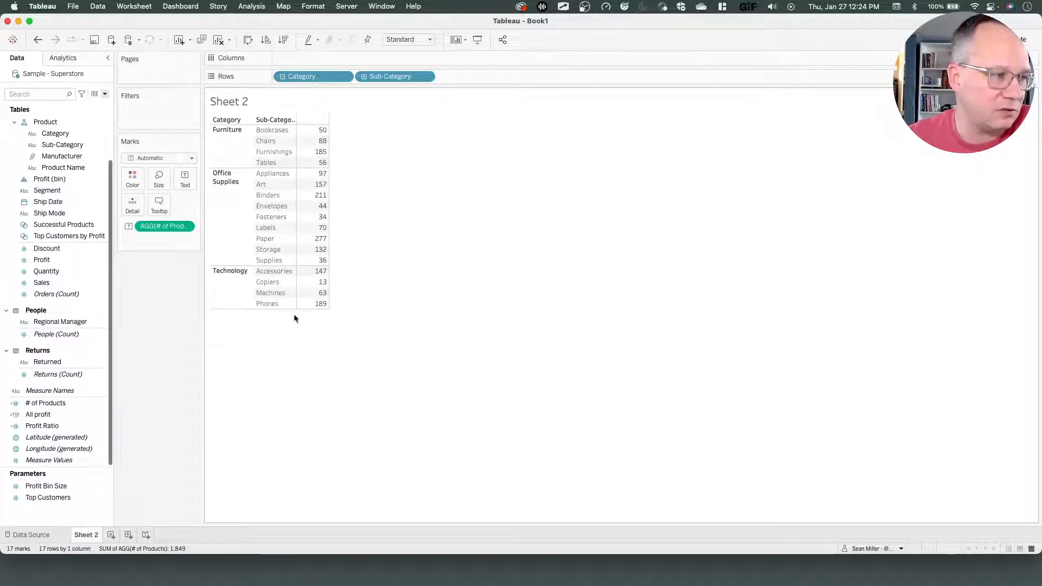
Start a new calculated field and name it # of Successful Products.
click(106, 95)
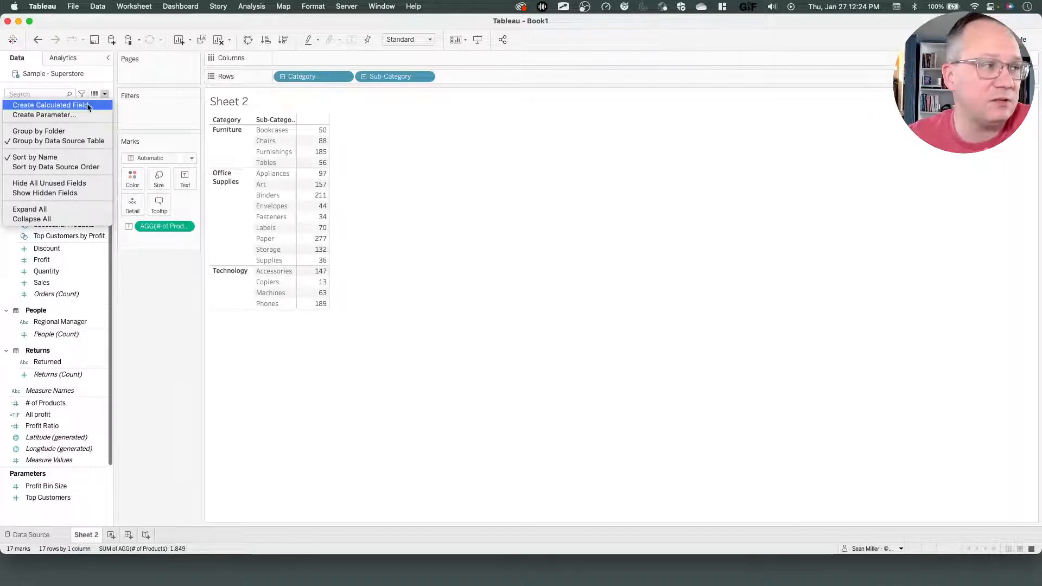
click(88, 105)
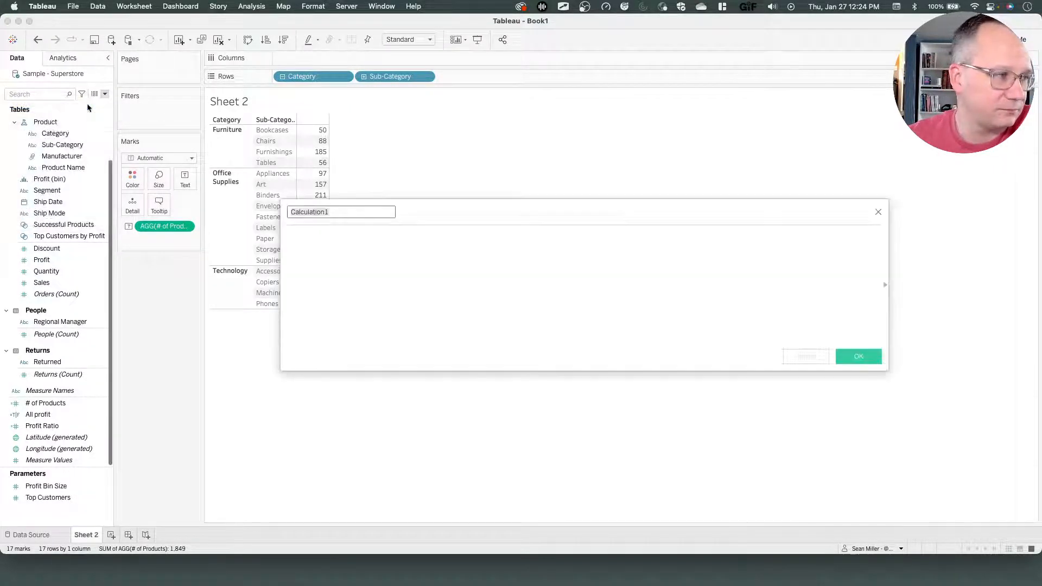
text(#)
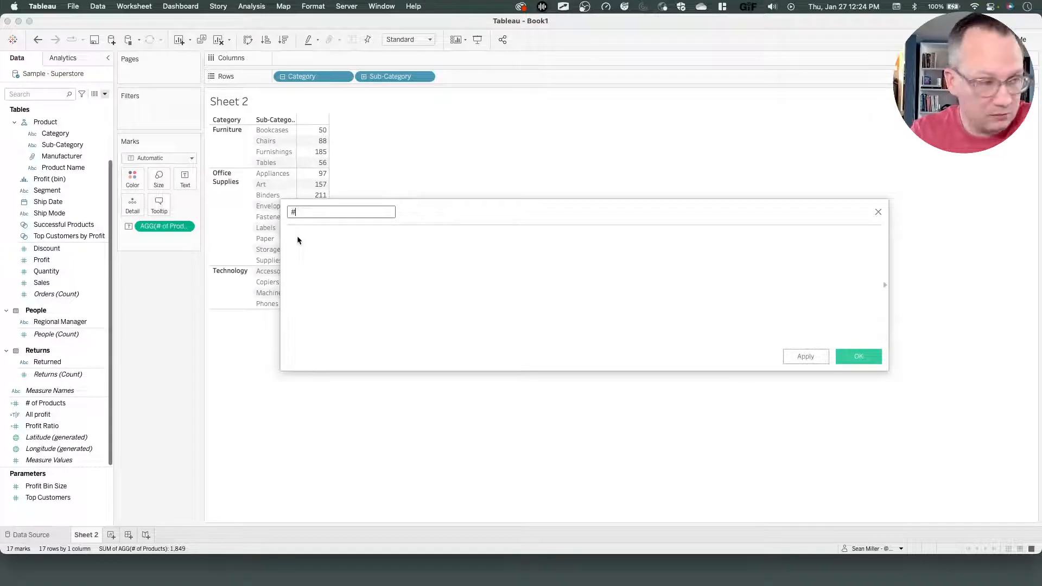
text( of Succe)
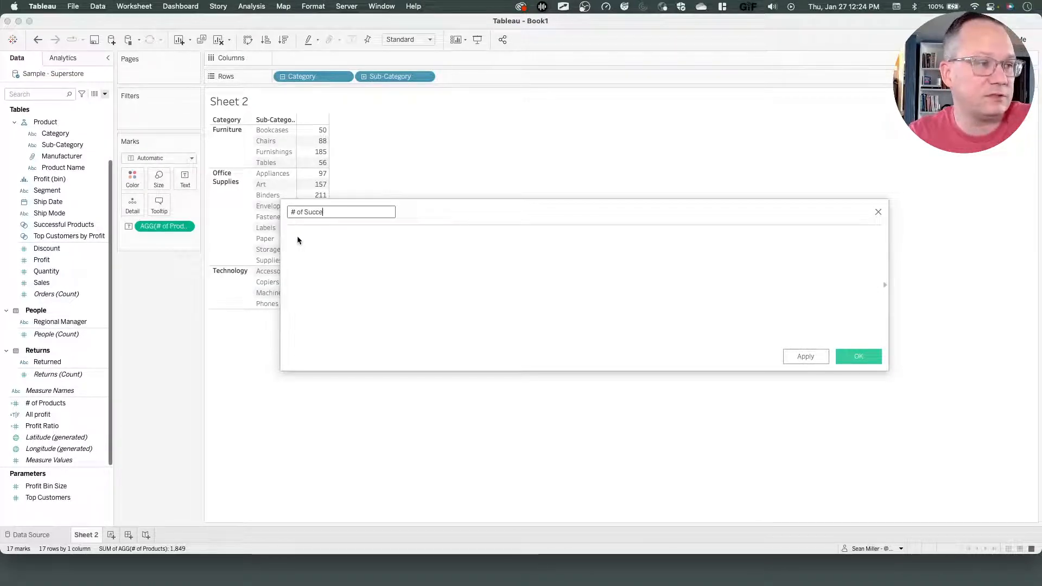
text(ssful Products)
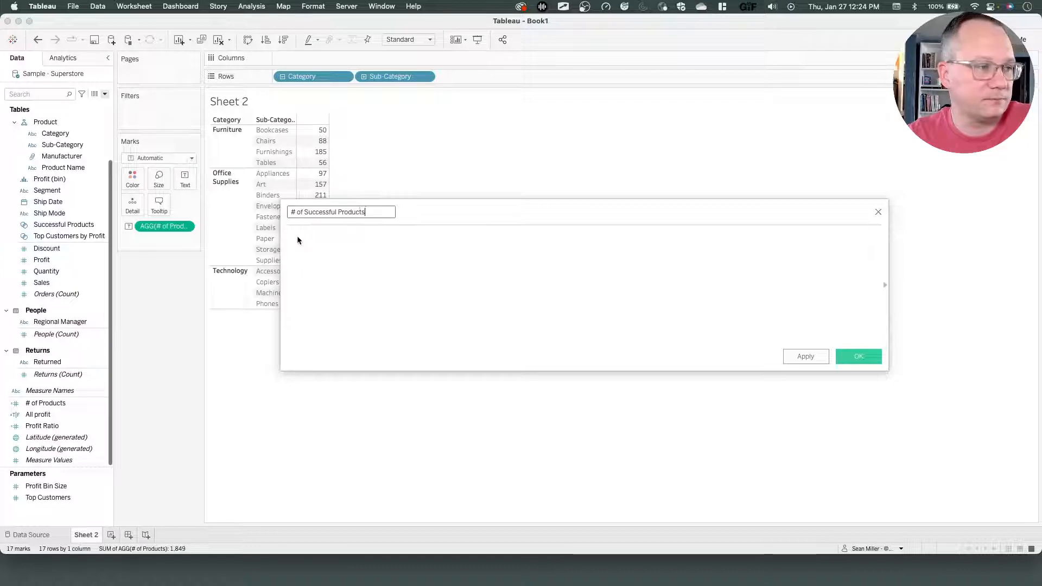
key(Tab)
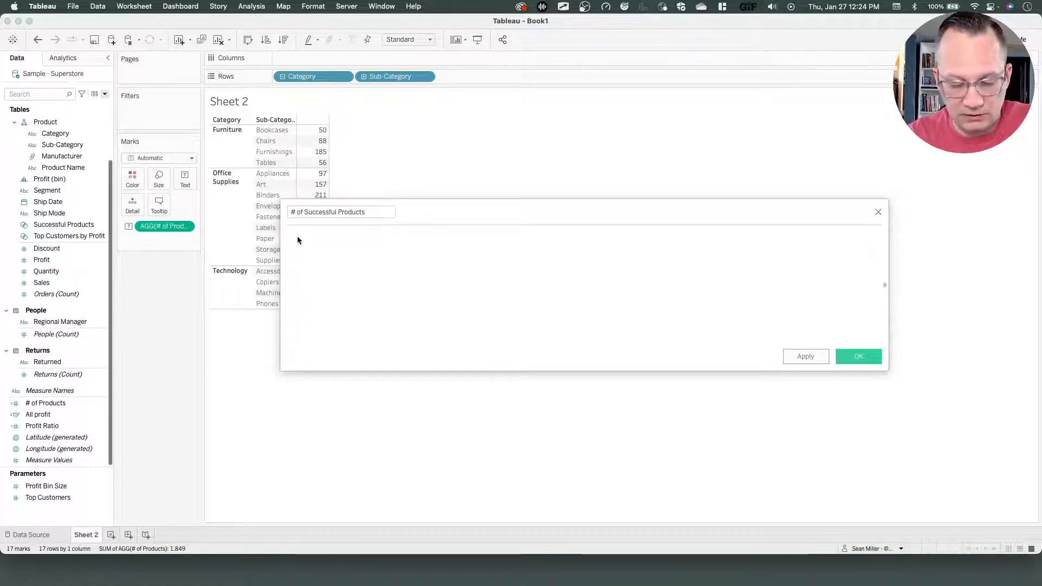
Write the formula IF [Successful Products] THEN [Product Name] END for the # of Successful Products field.
text(coun)
key(BackSpace)
key(BackSpace)
key(BackSpace)
key(BackSpace)
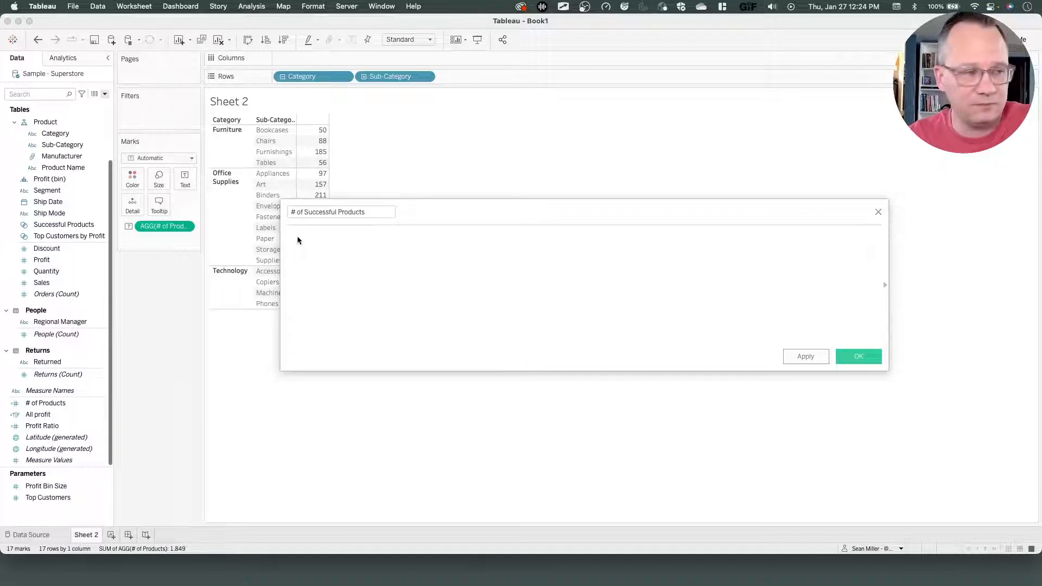
text(if suc)
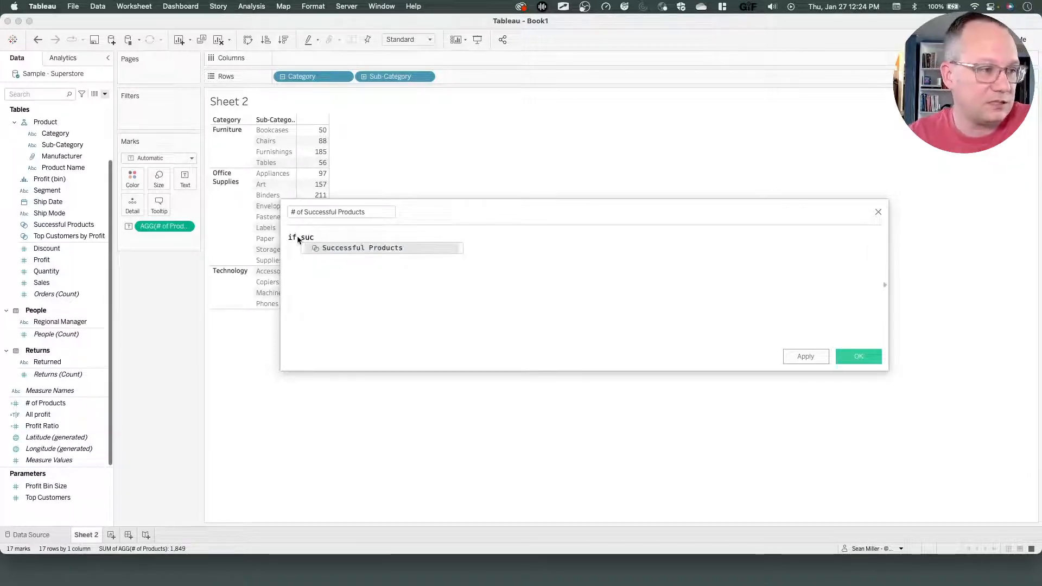
key(Return)
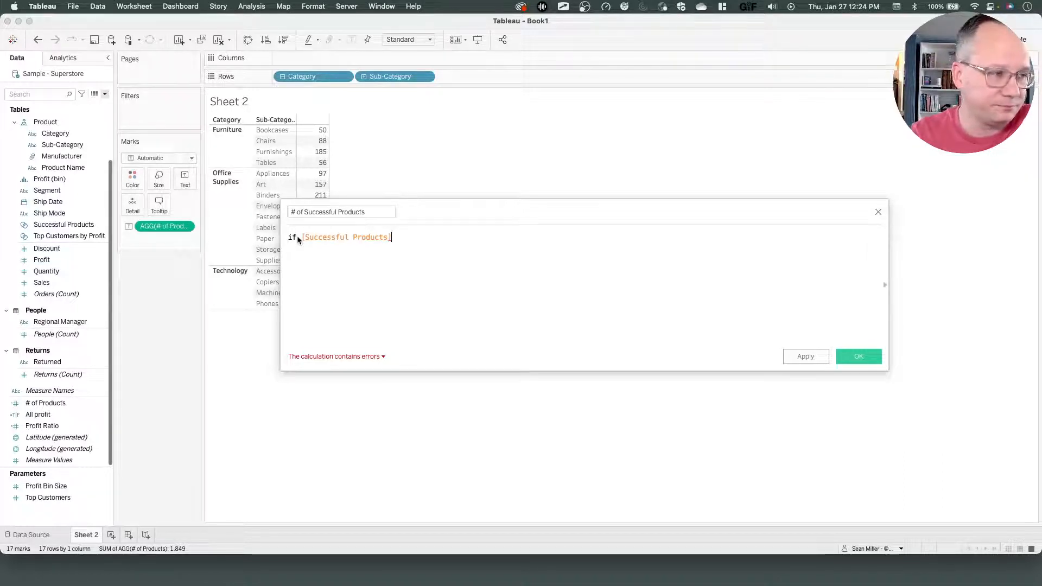
key(Return)
text(then)
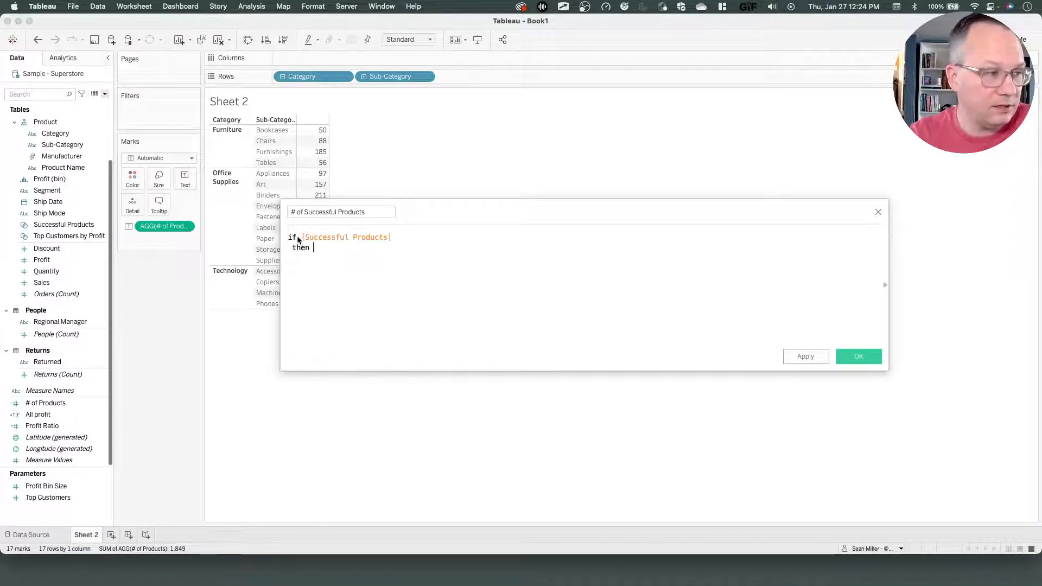
key(BackSpace)
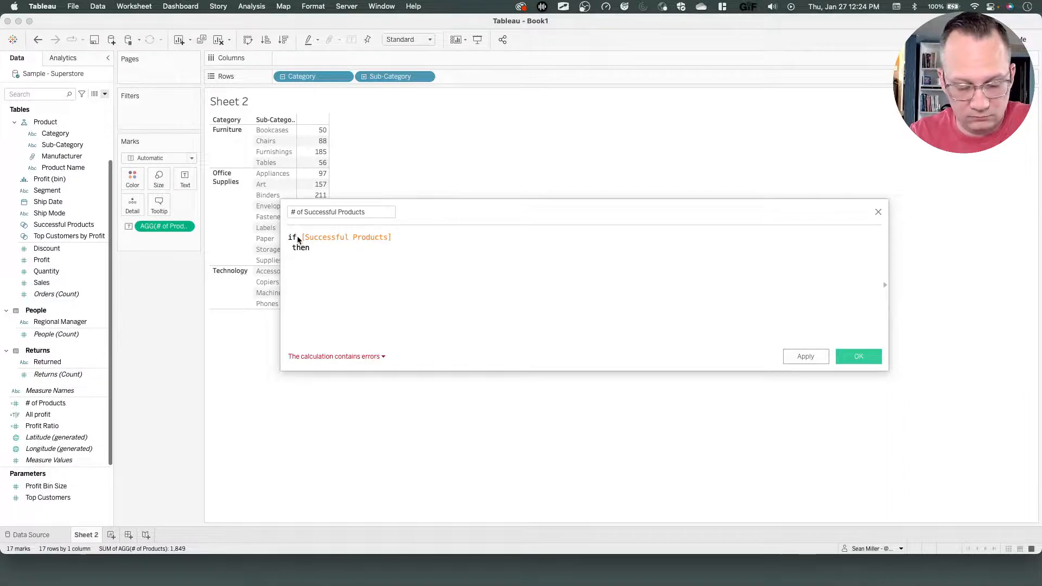
text(prod)
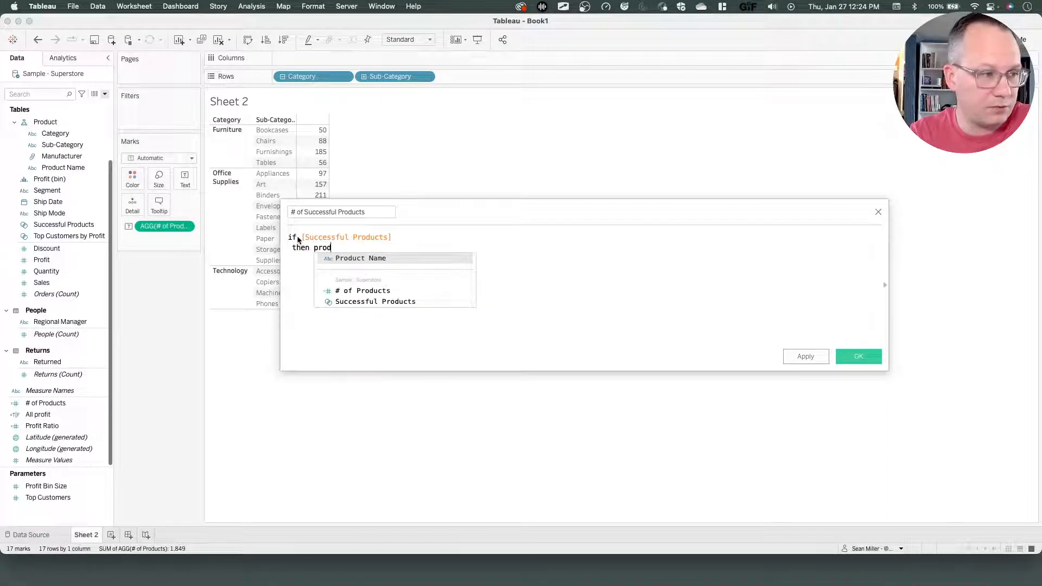
key(Return)
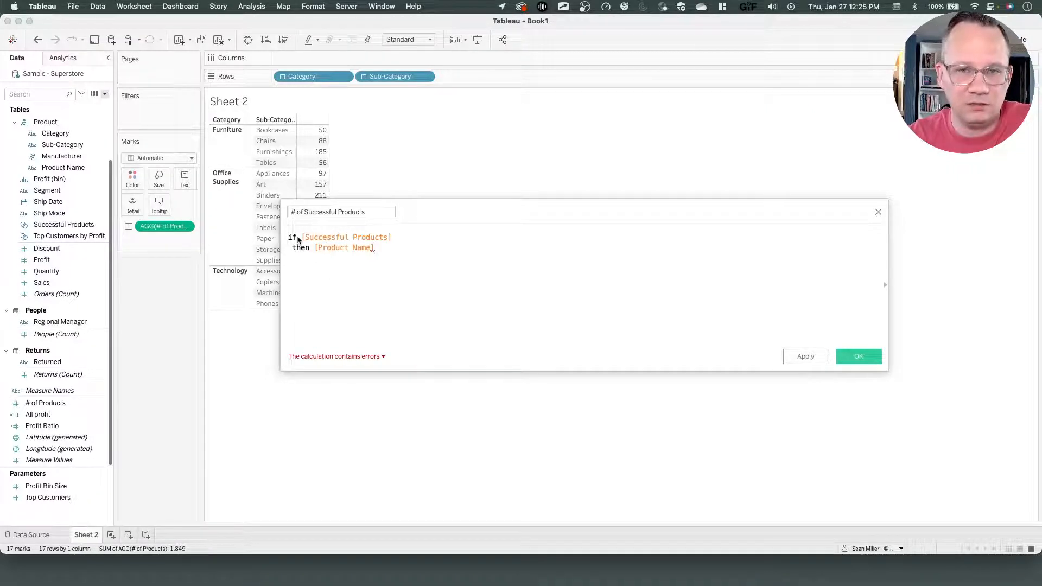
key(Return)
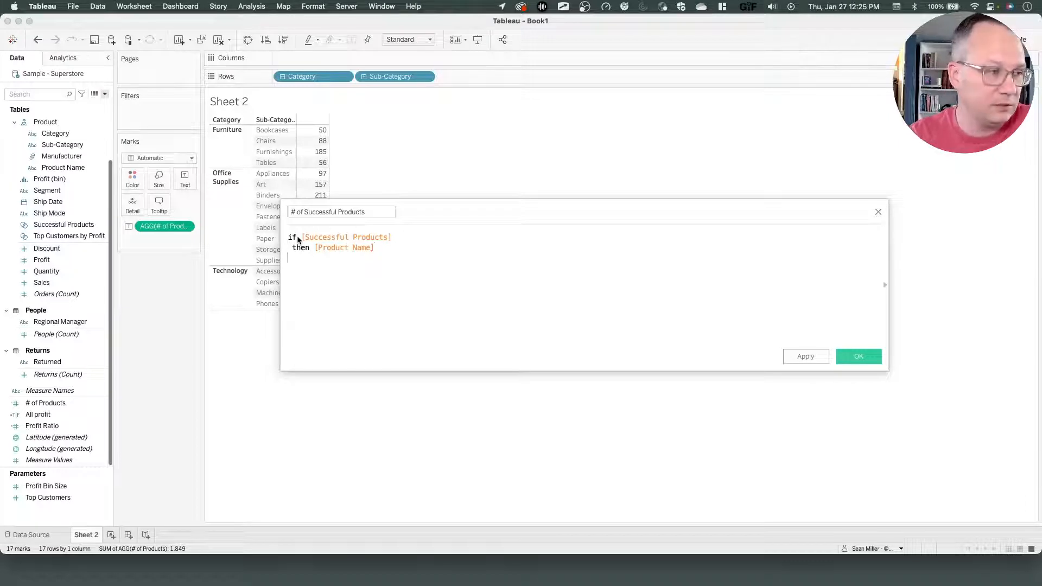
text(EN)
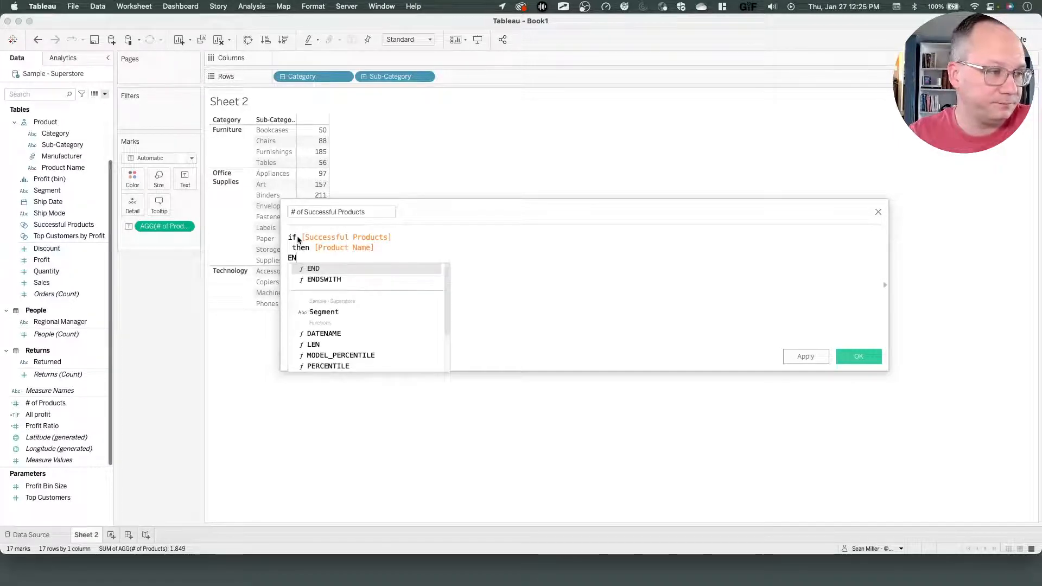
key(Return)
text())
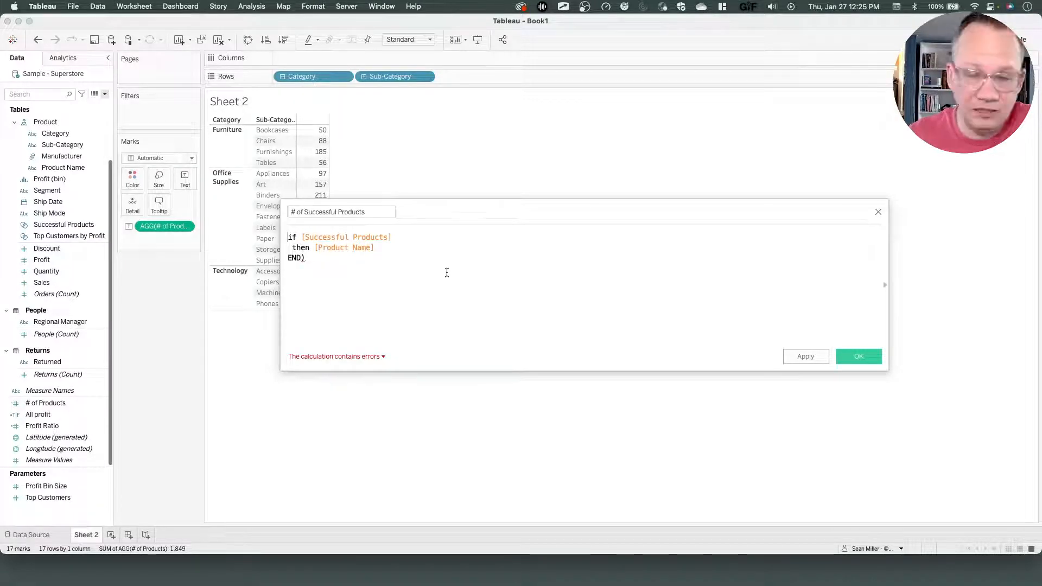
text(countd()
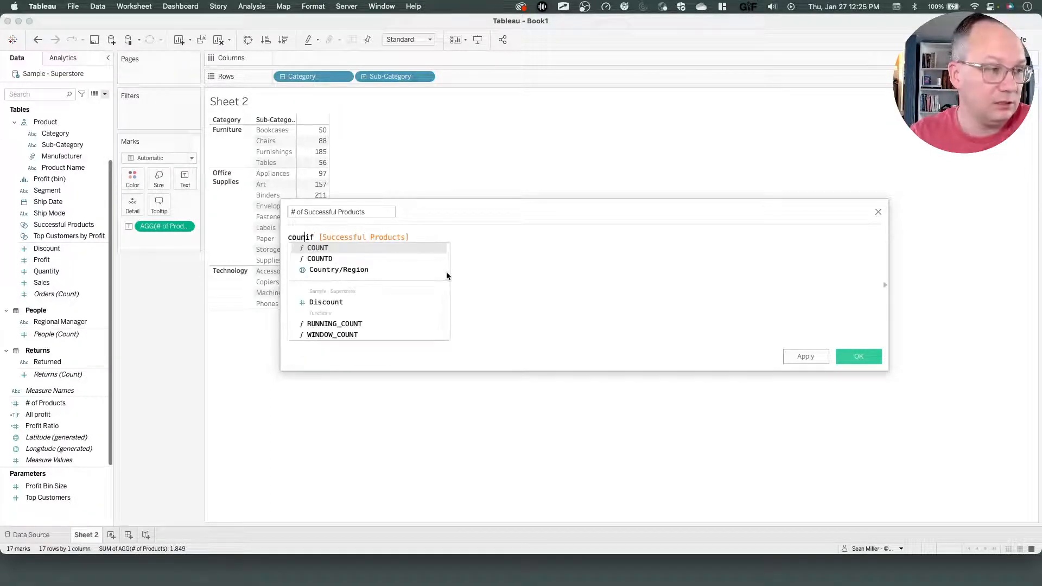
Wrap the IF expression in COUNTD( … ) and save the # of Successful Products calculated field.
click(447, 273)
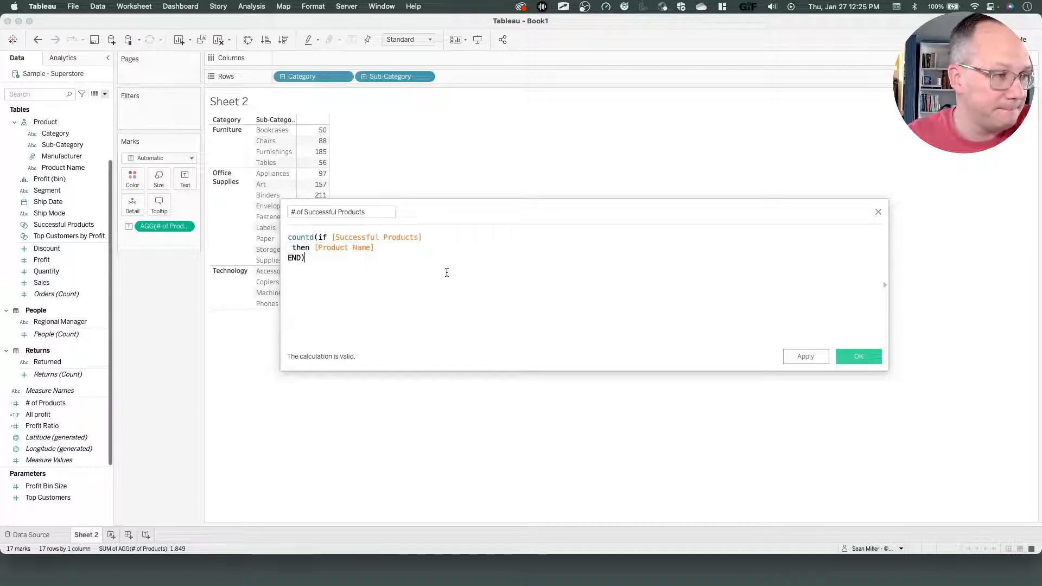
click(328, 237)
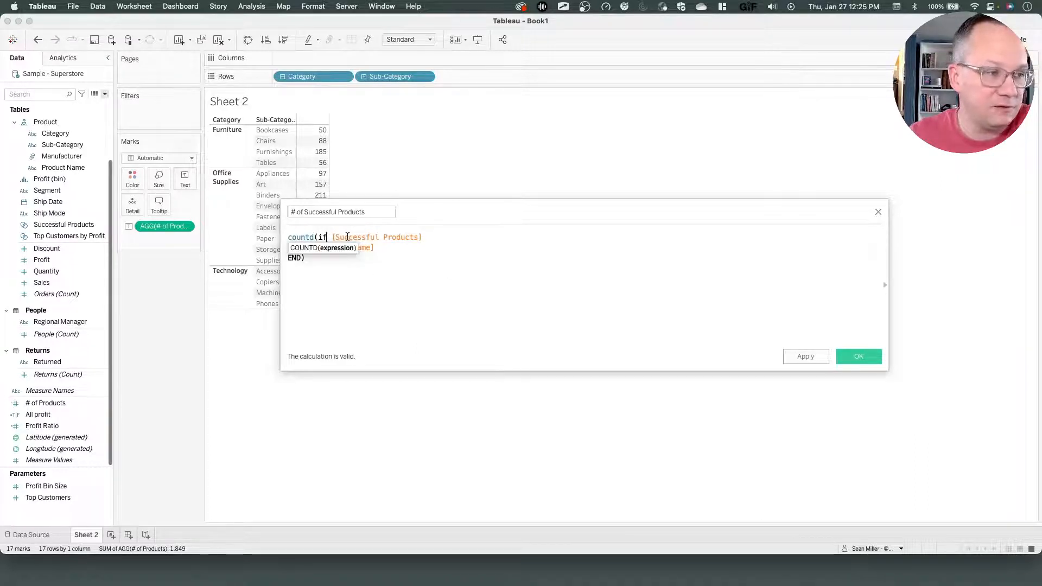
drag(364, 238, 400, 238)
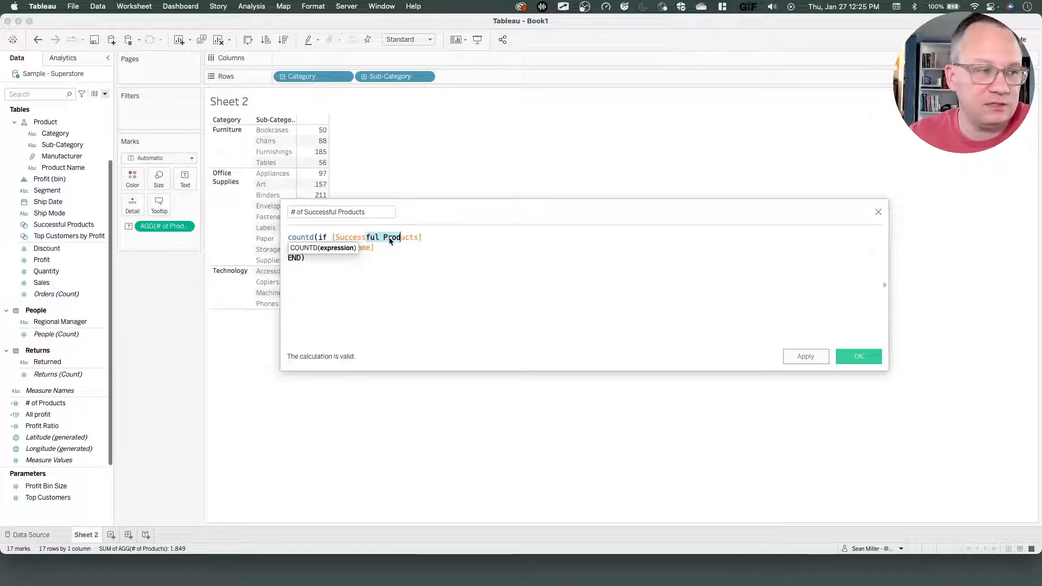
click(431, 260)
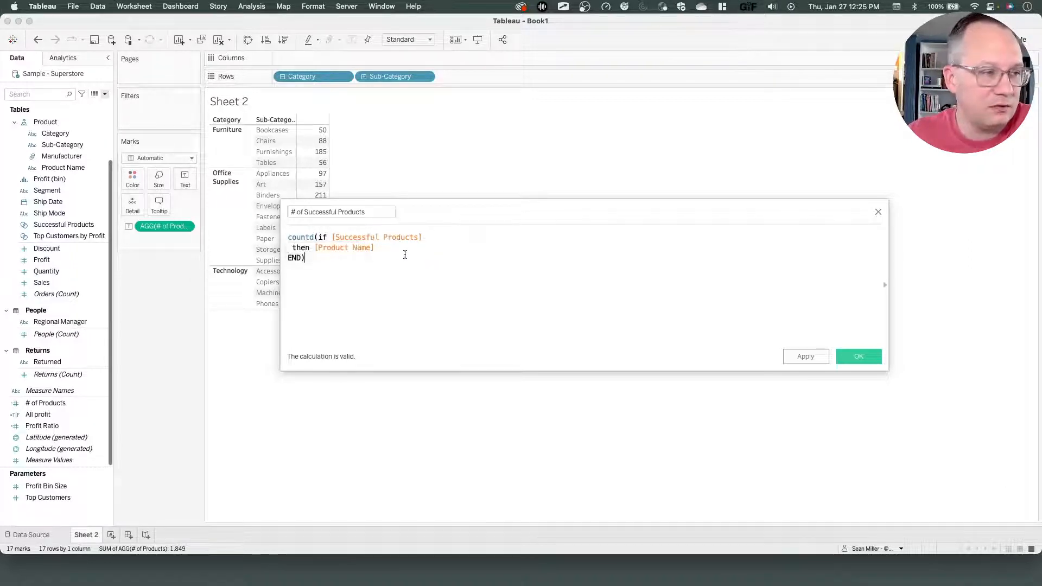
click(370, 248)
click(343, 284)
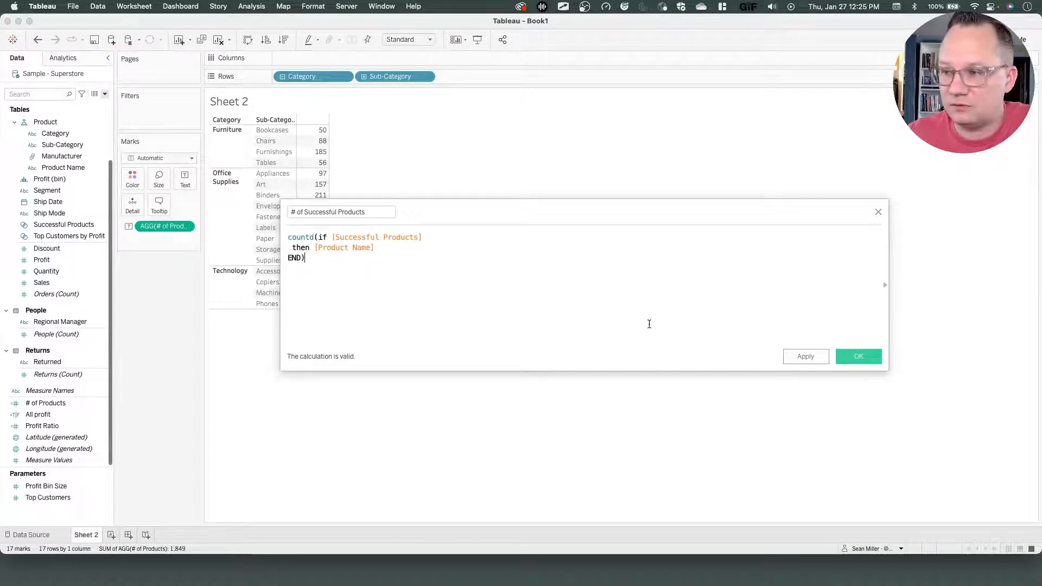
click(854, 361)
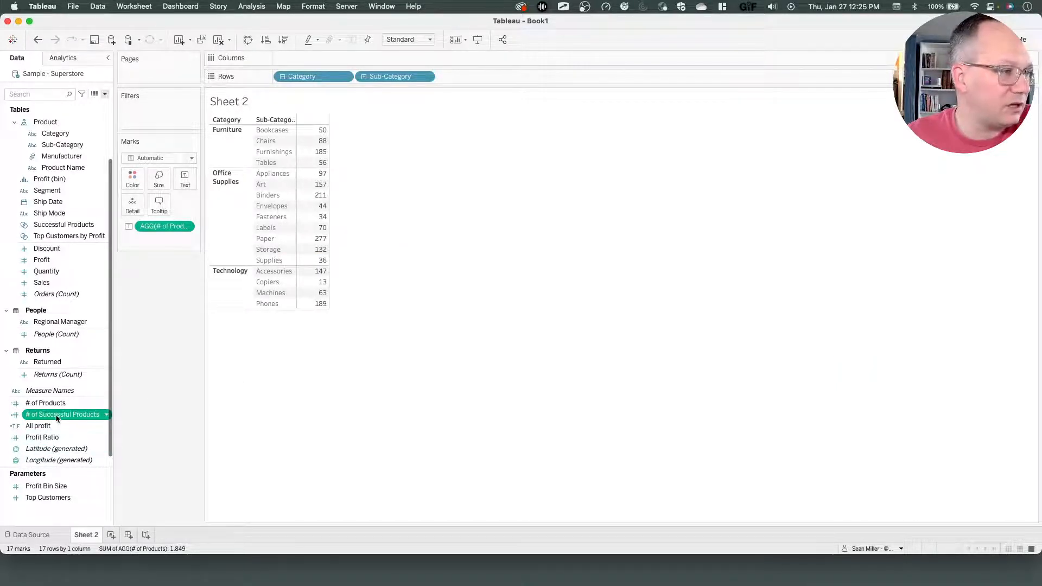
Add # of Successful Products to the table next to # of Products.
drag(57, 415, 318, 245)
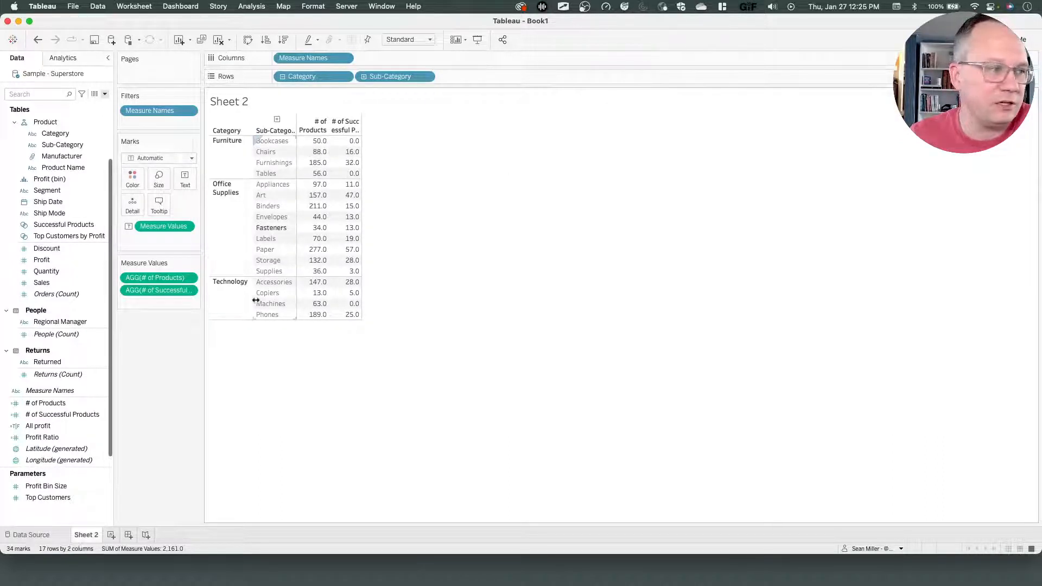
Create a new calculated field named Pct. Successful Products, checking the reference chart's axis title.
click(104, 95)
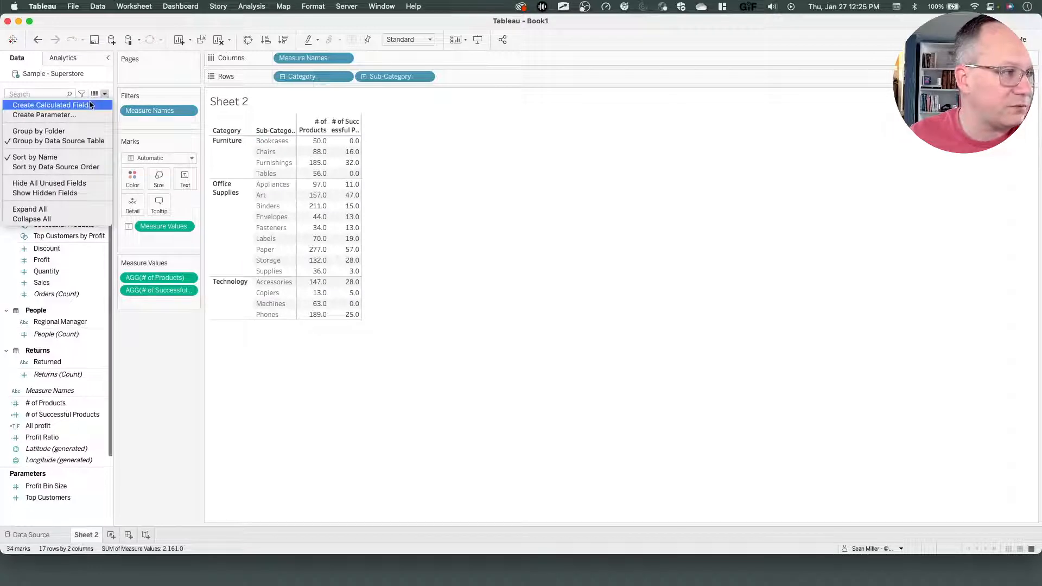
click(93, 104)
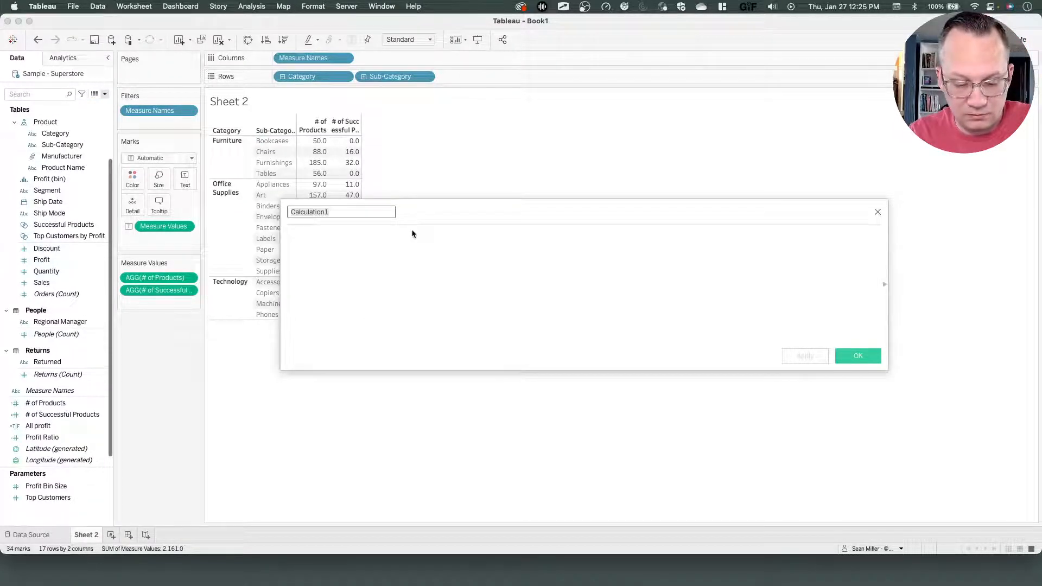
key(super+Tab)
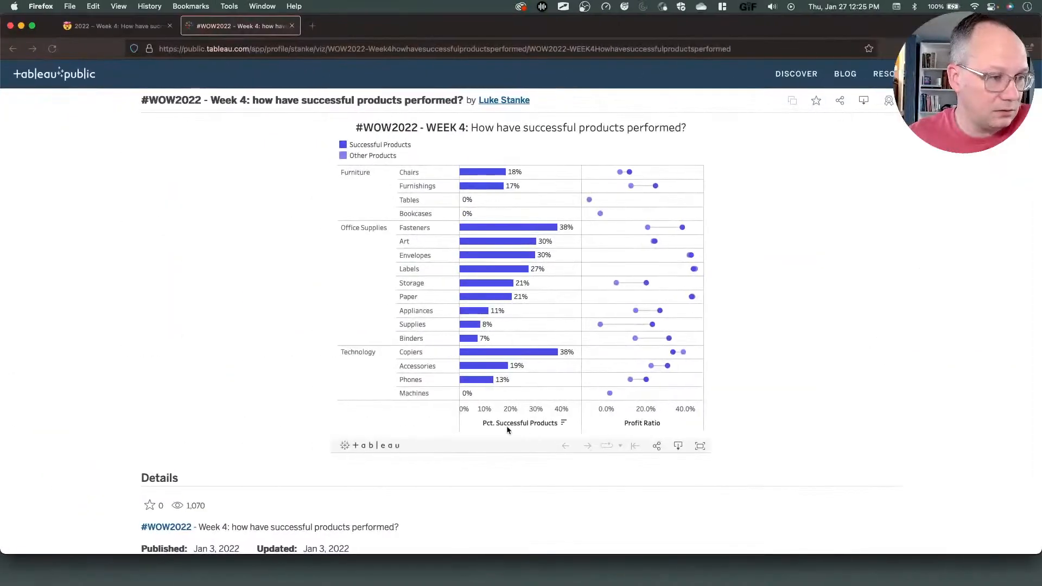
key(ctrl+Right)
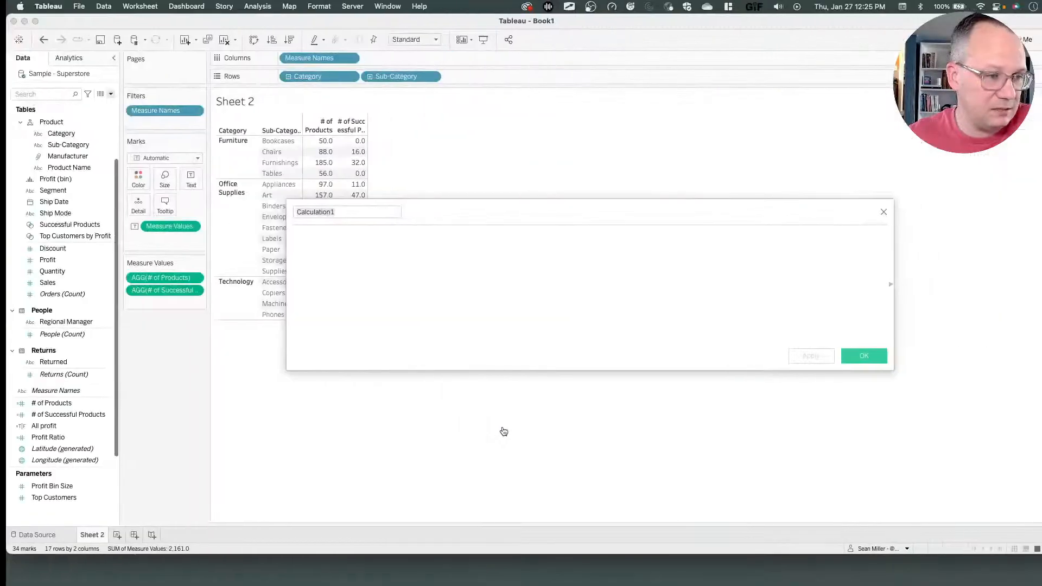
text(Pc)
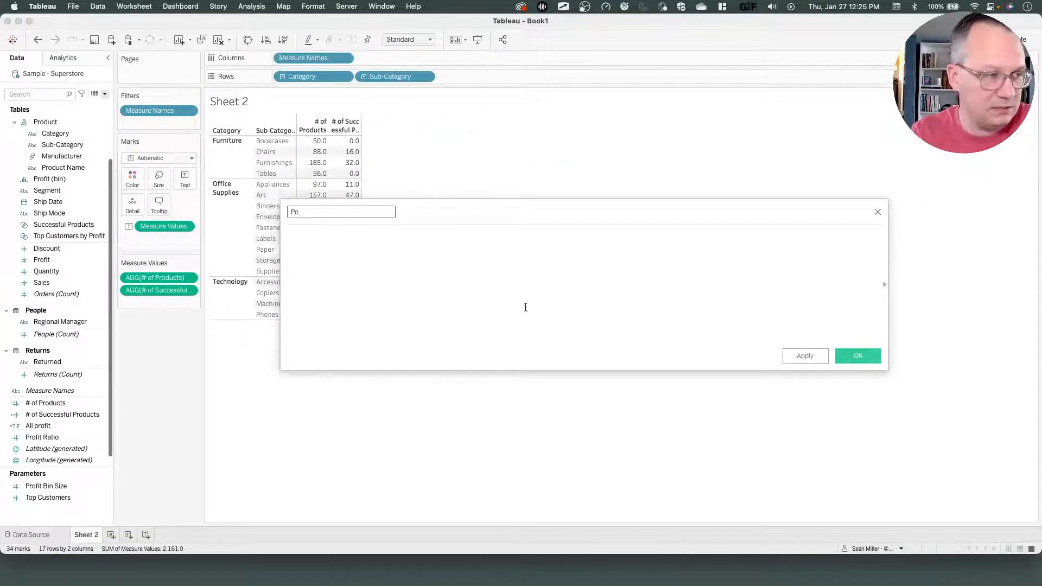
text(t. Su)
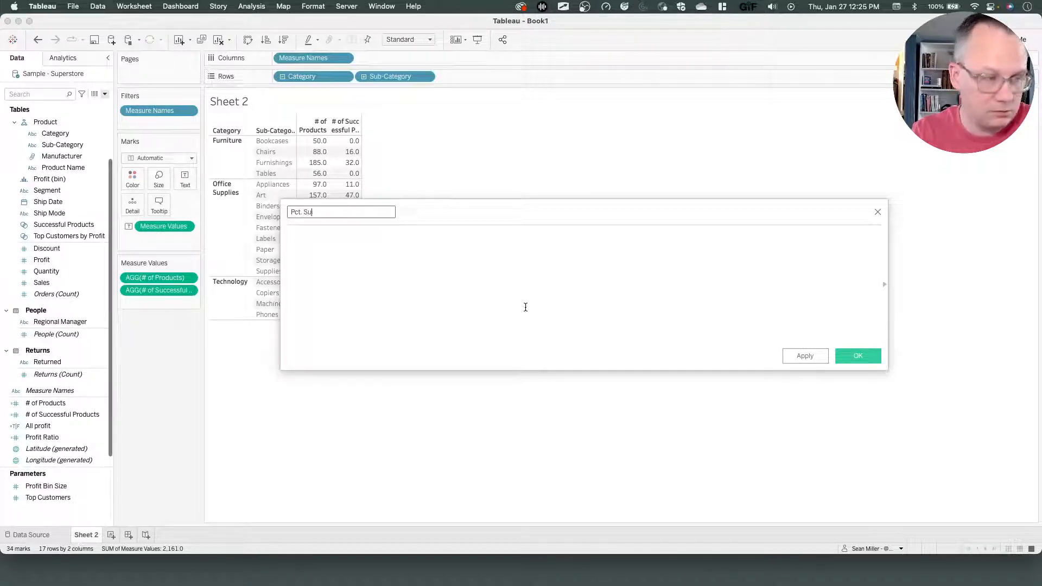
text(ccessful)
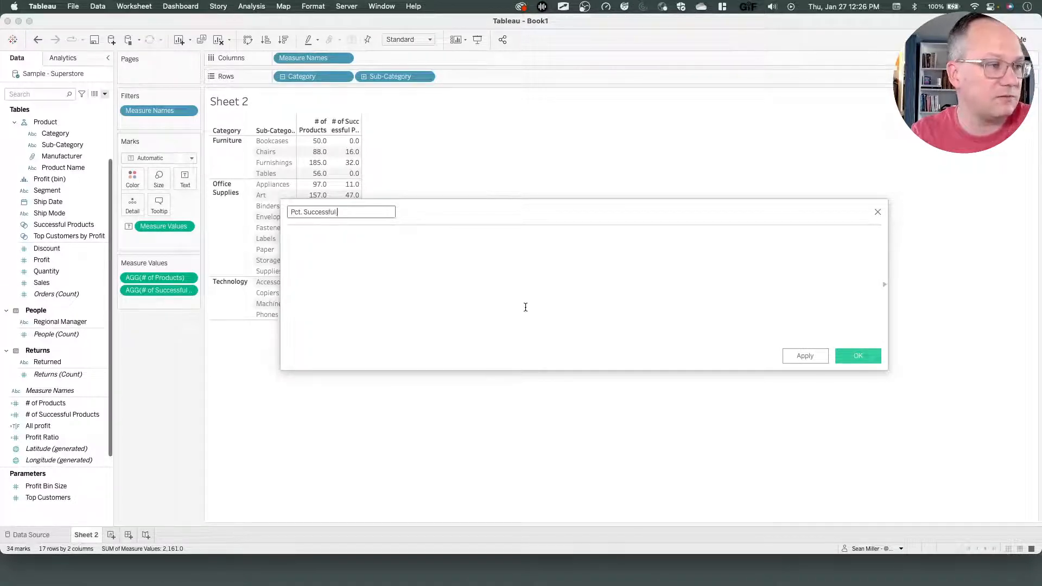
text( Products)
click(526, 307)
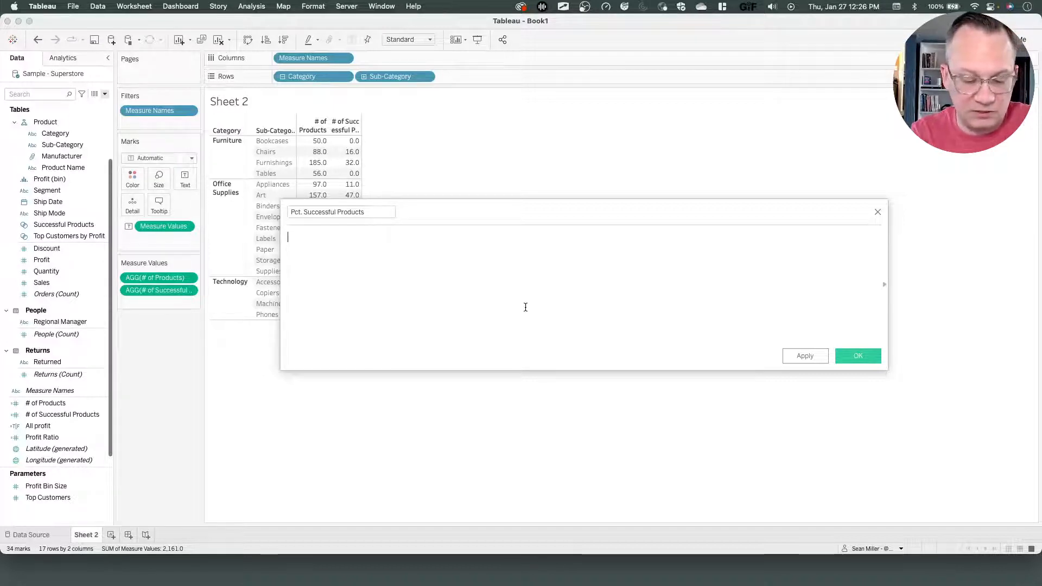
Enter the formula [# of Successful Products] / [# of Products] for Pct. Successful Products.
text([#)
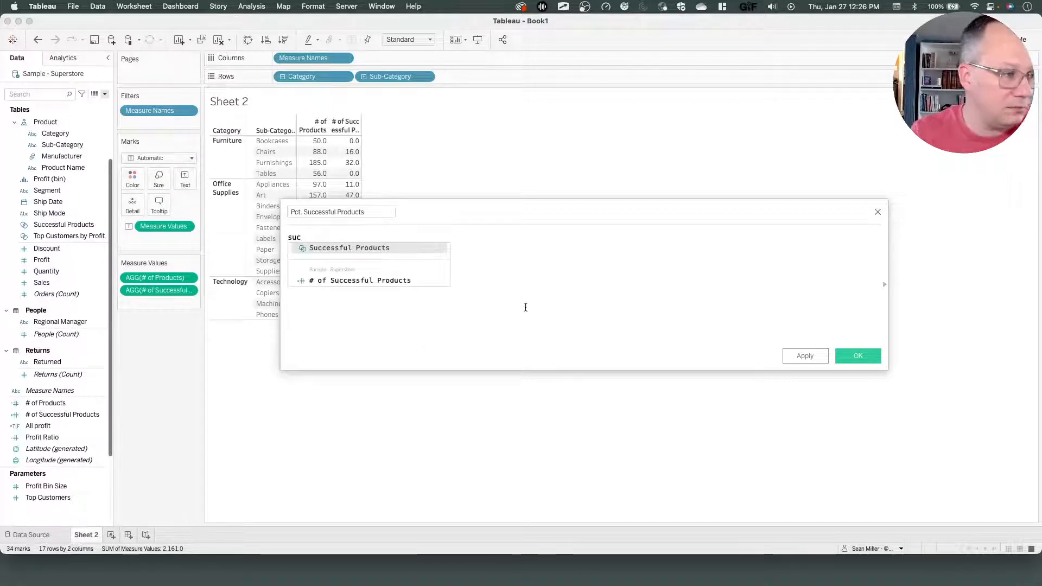
key(Down)
key(Return)
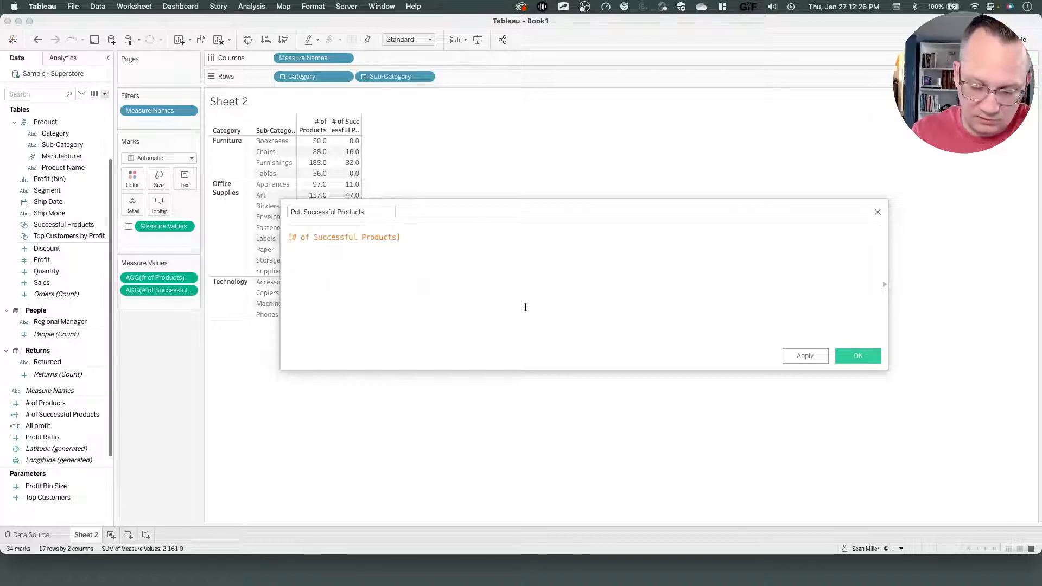
text(/)
key(Return)
text(pr)
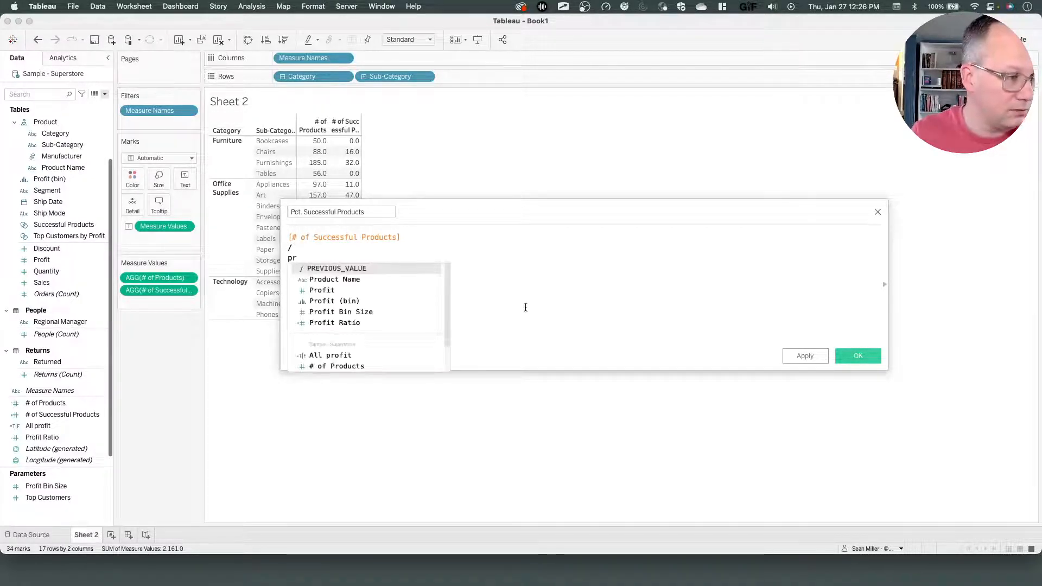
key(Down)
key(Down)
key(Down)
key(Down)
key(Down)
key(Down)
key(Down)
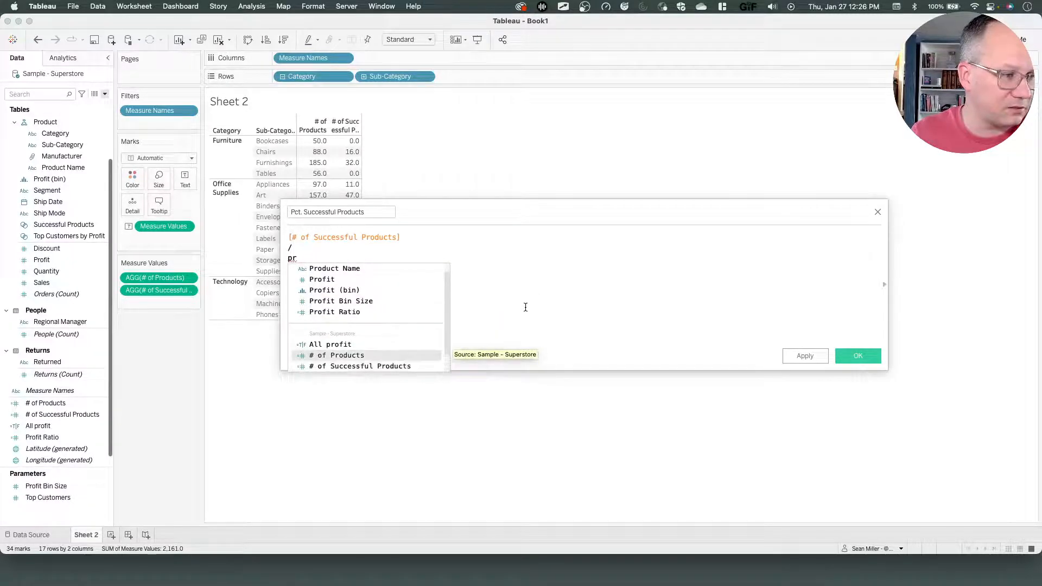
key(Return)
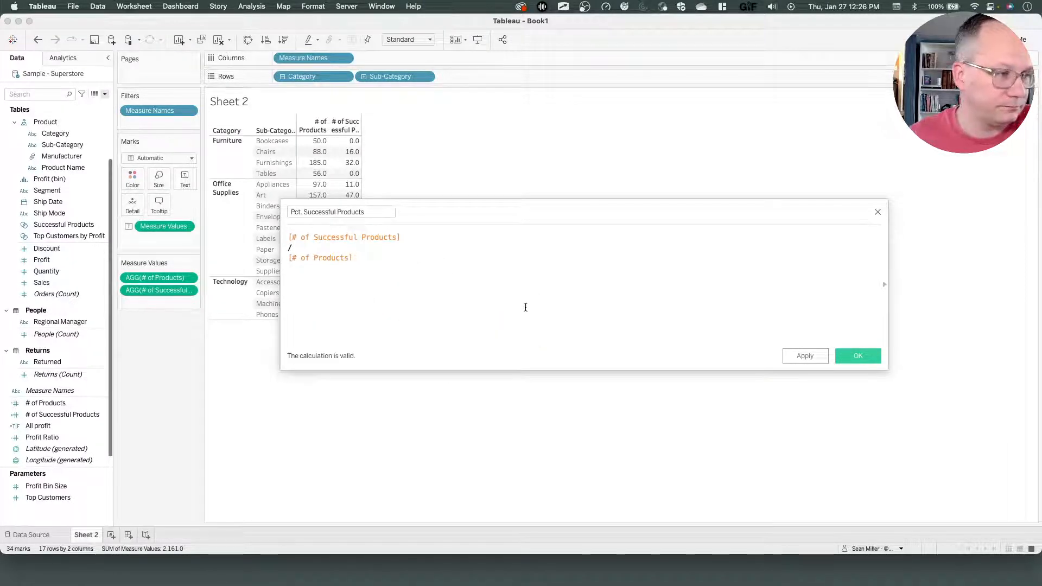
click(340, 259)
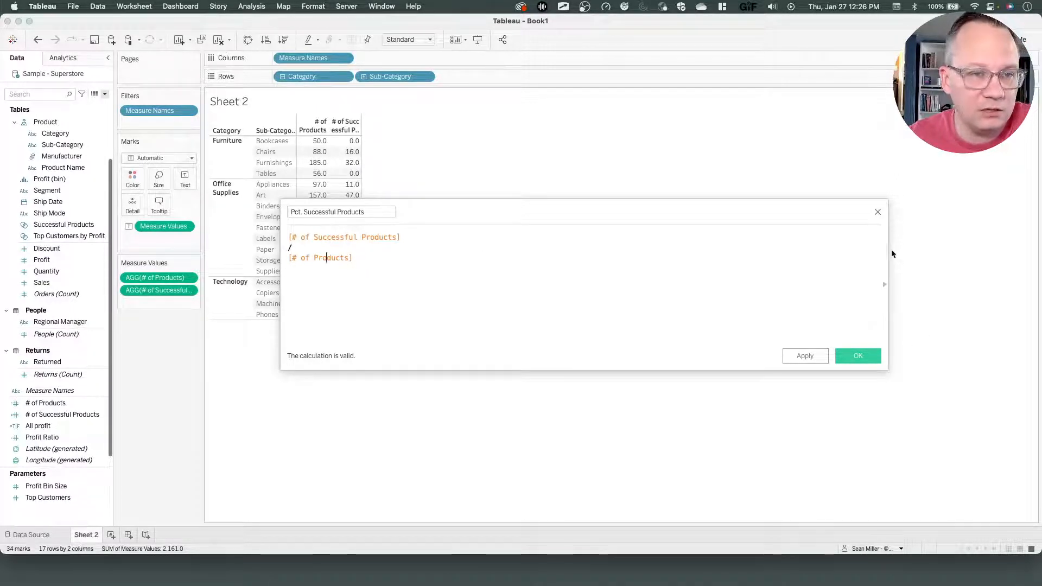
Open the calculation editor's reference panel to inspect the definitions of the referenced count fields.
drag(886, 249, 521, 235)
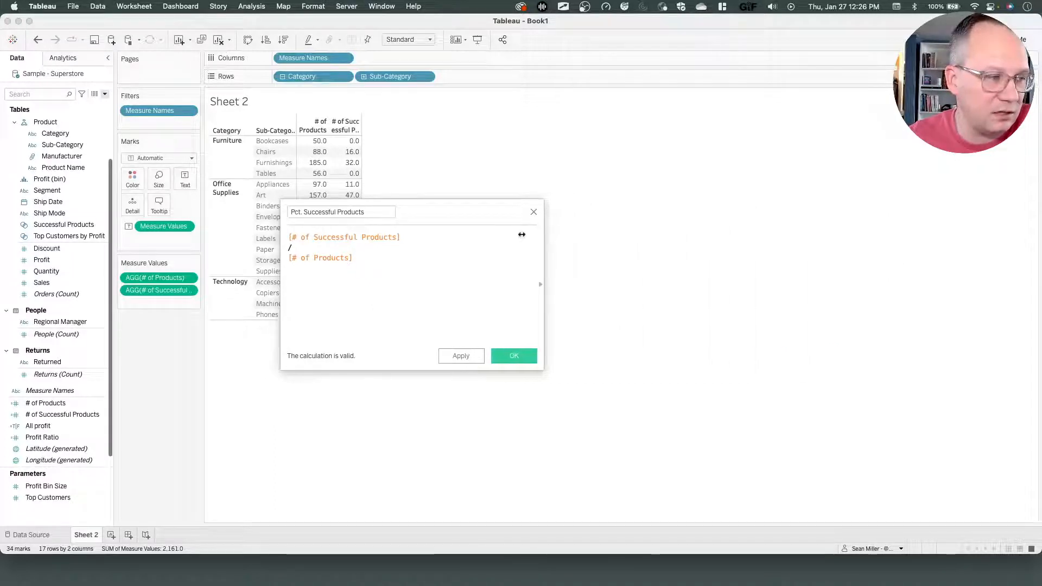
click(538, 286)
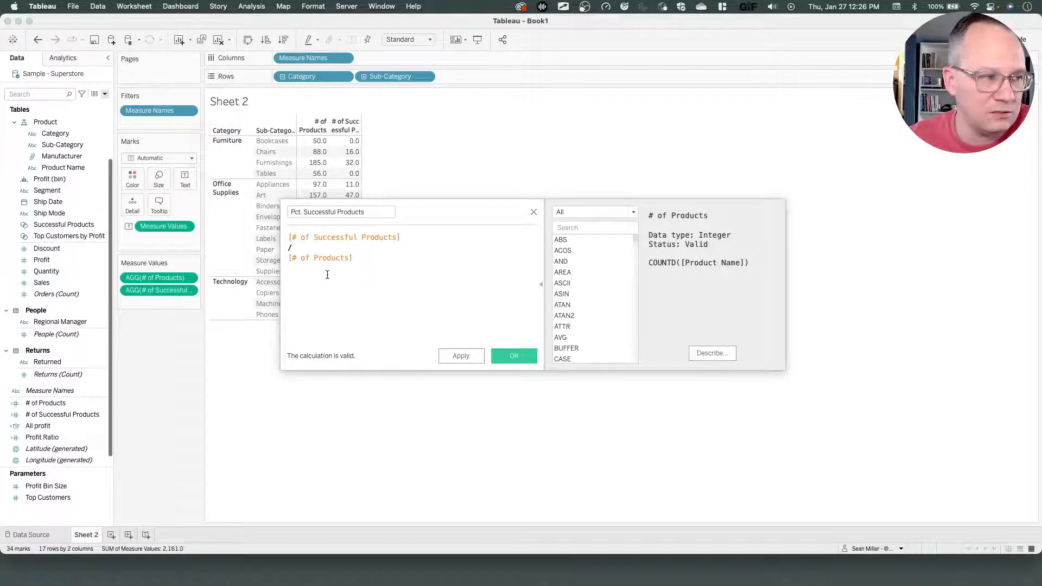
click(332, 239)
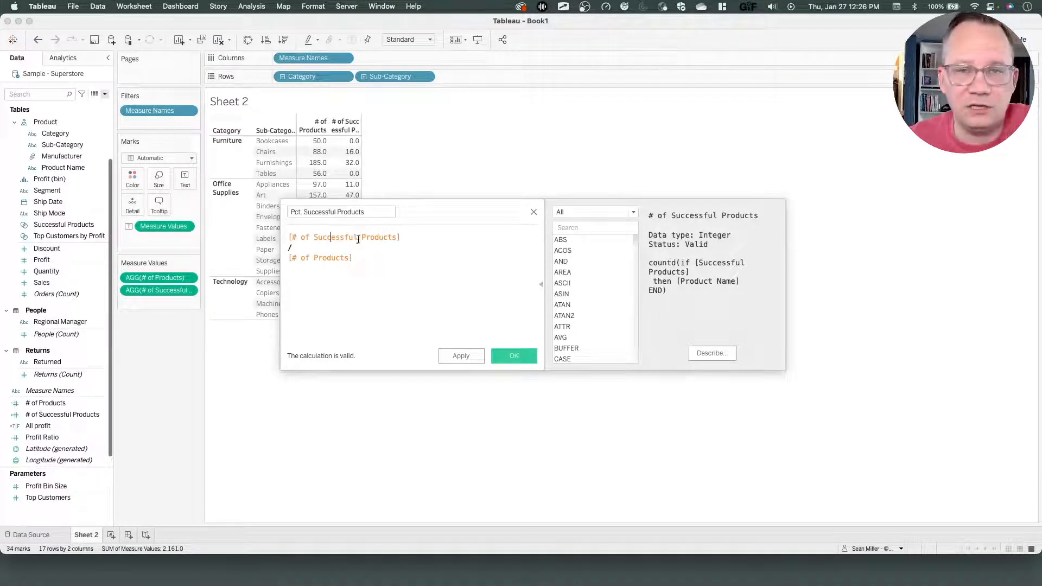
Review the definitions of both referenced count fields and save the Pct. Successful Products calculation.
drag(399, 238, 285, 229)
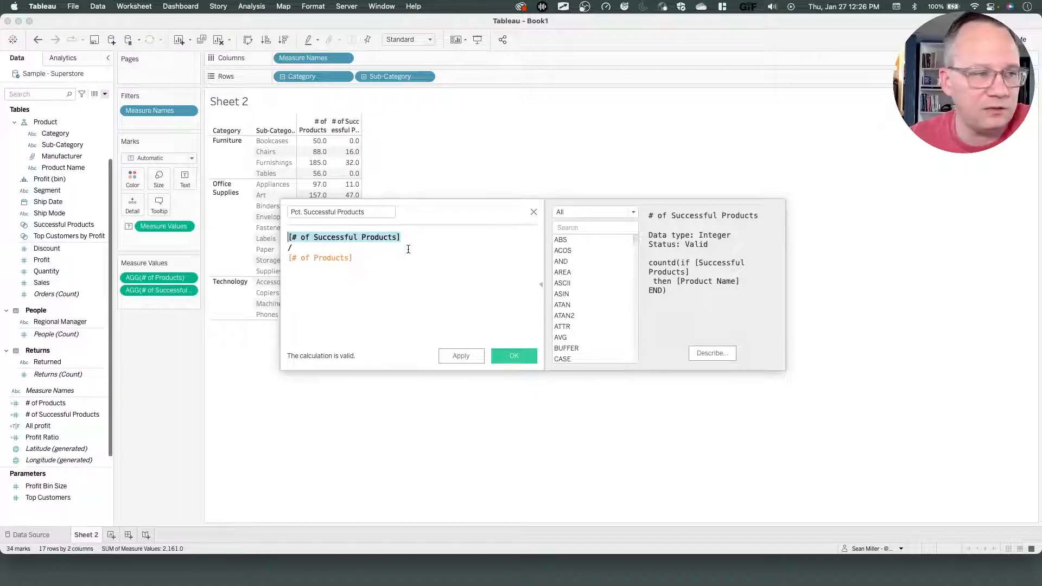
click(358, 241)
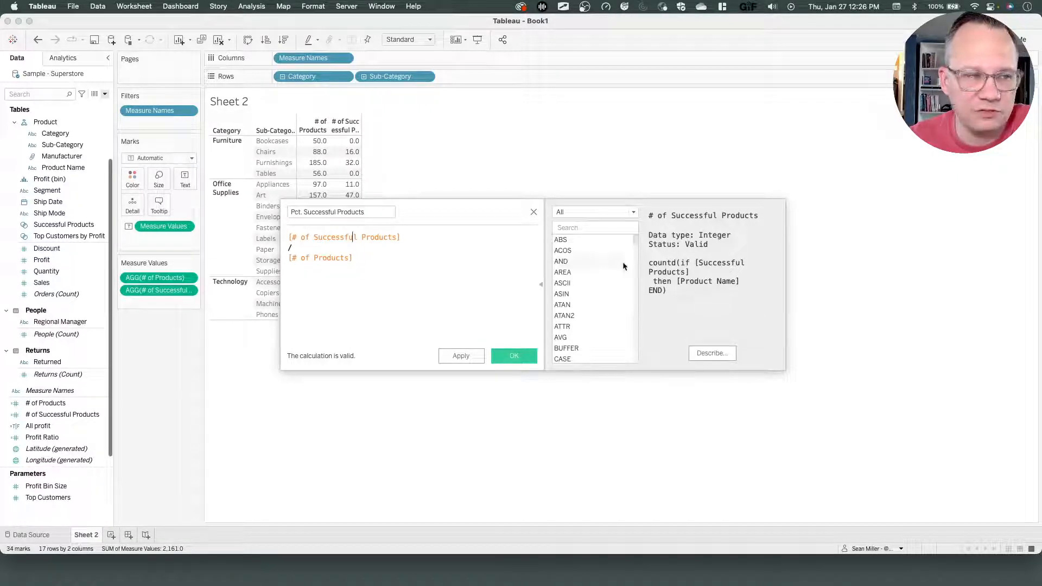
click(339, 258)
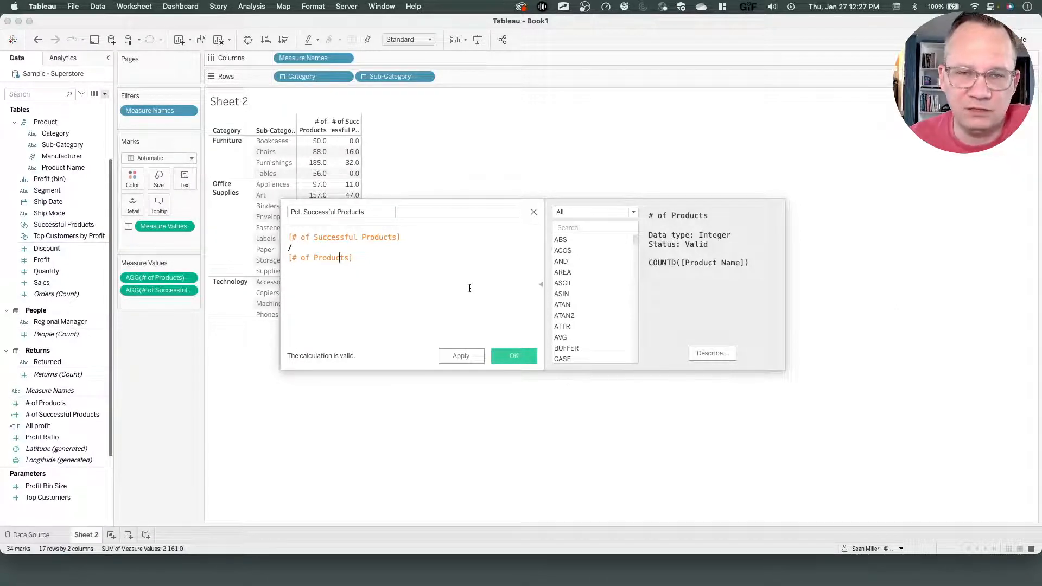
click(338, 239)
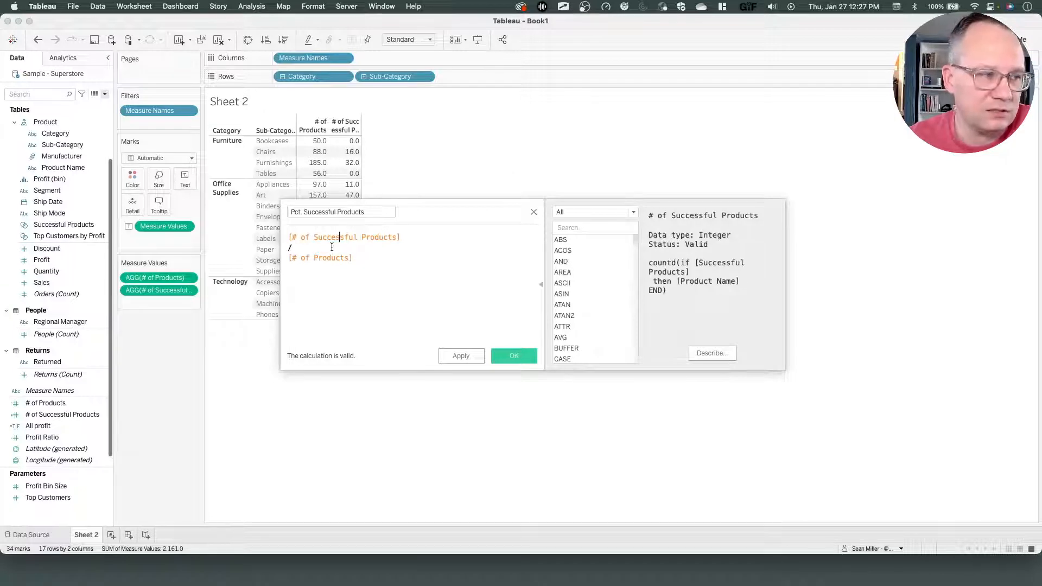
click(324, 256)
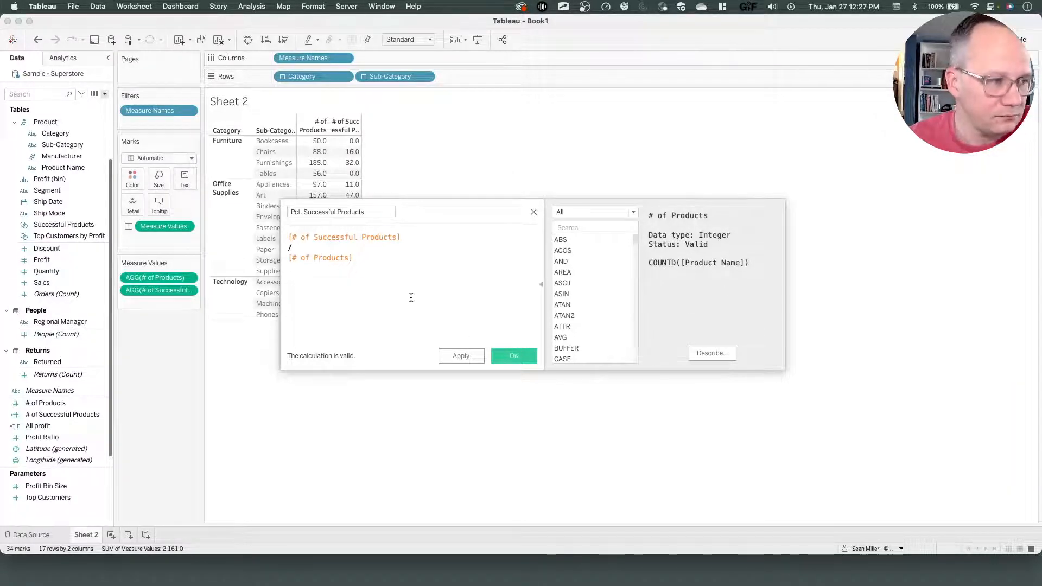
click(514, 360)
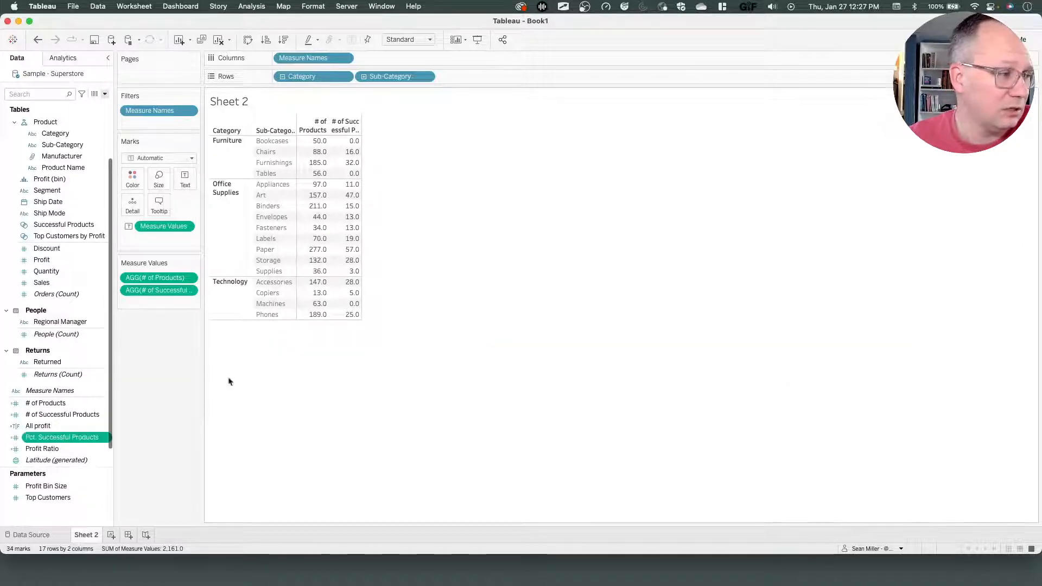
Set the default number format of Pct. Successful Products to Percentage with 0 decimal places.
right_click(53, 439)
mouse_move(107, 383)
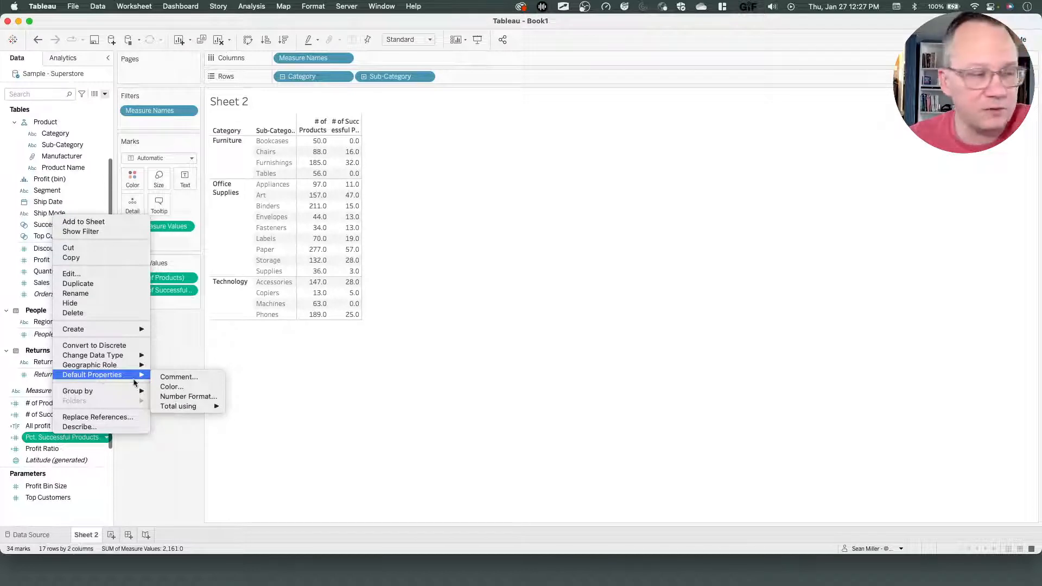
click(191, 399)
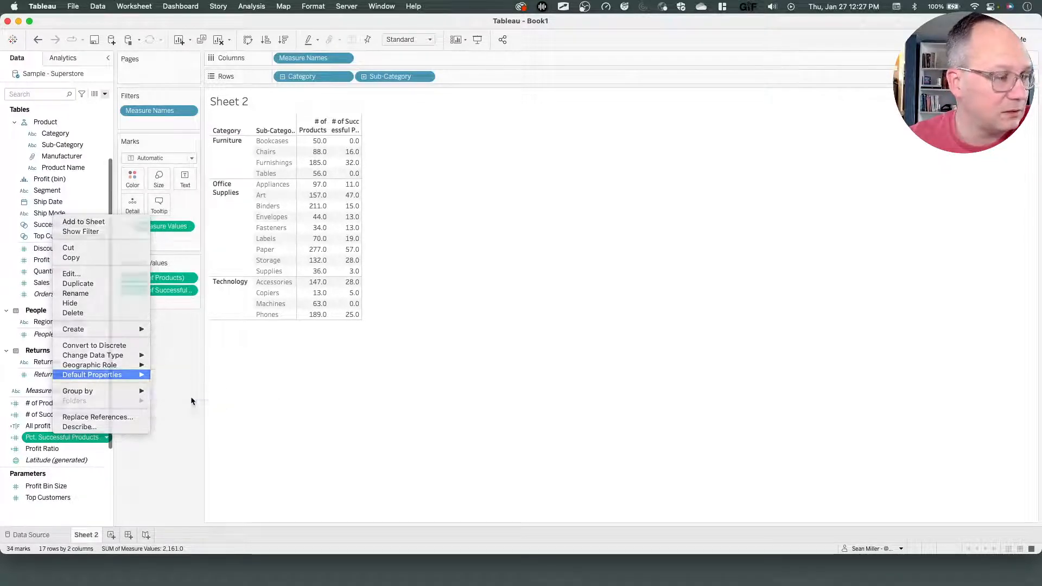
click(427, 280)
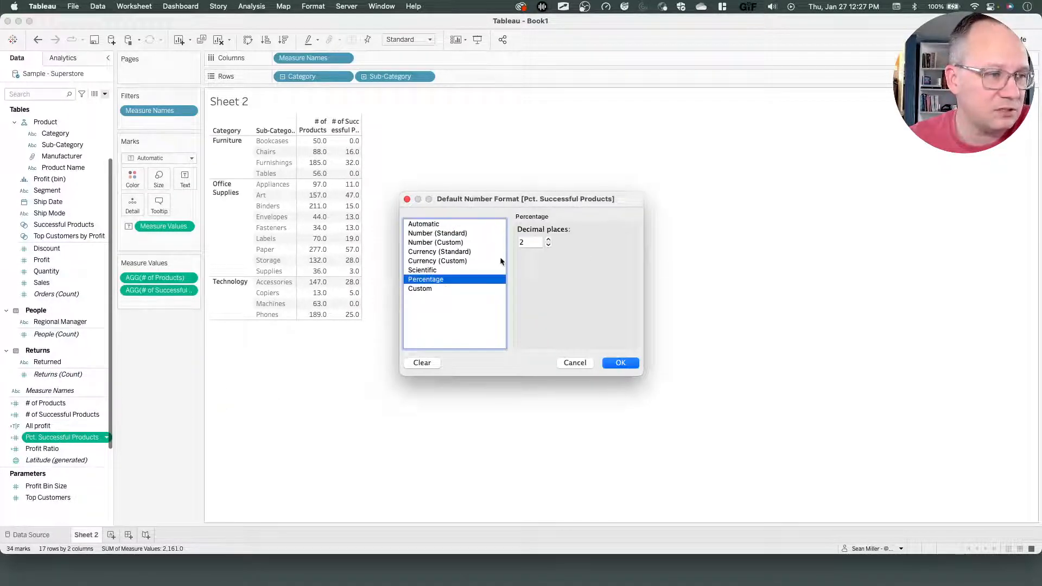
click(550, 246)
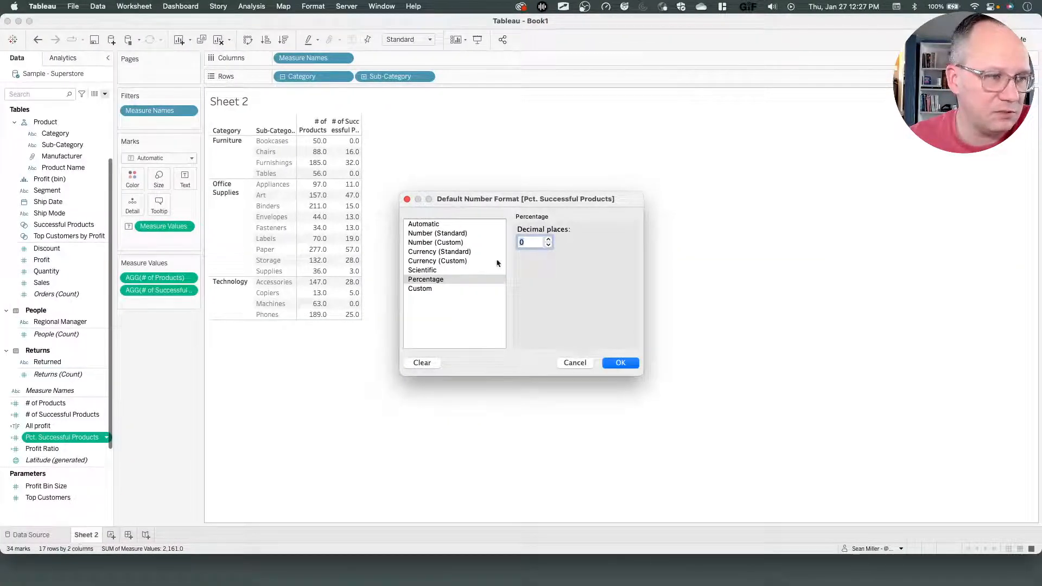
click(620, 364)
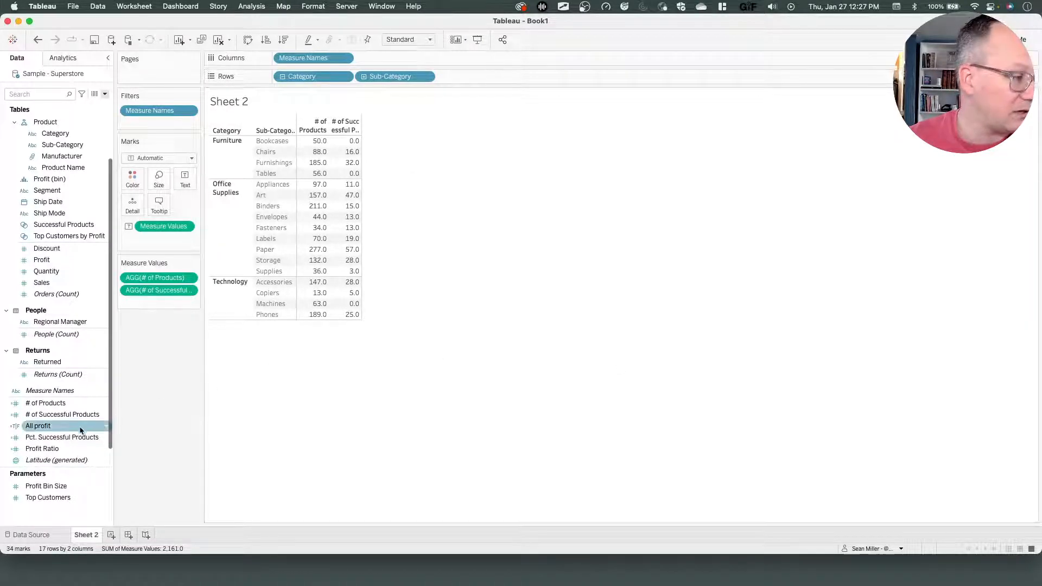
Add Pct. Successful Products to the table and sort the sub-categories by it in descending order.
drag(63, 437, 155, 306)
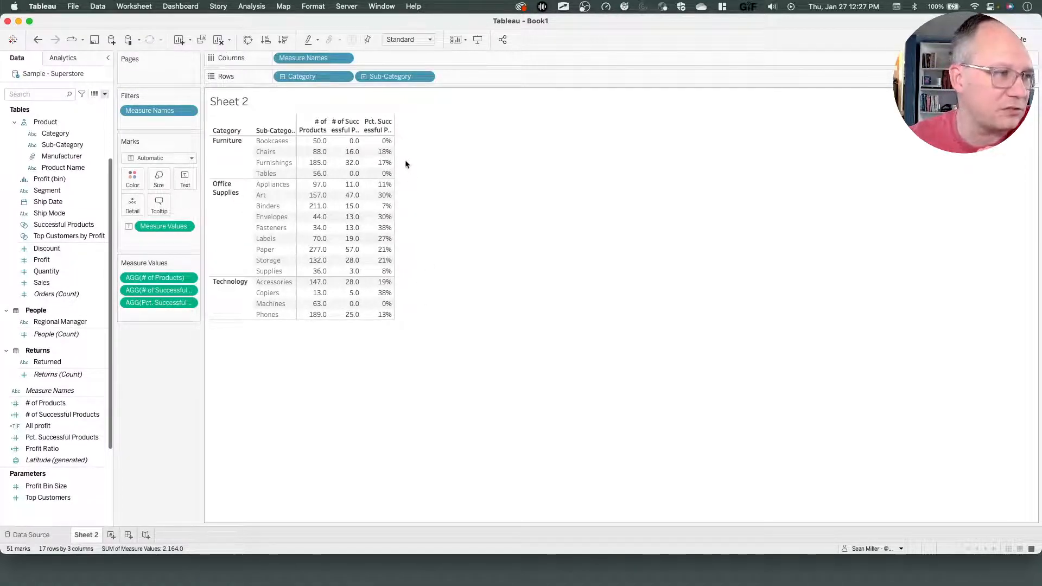
click(387, 131)
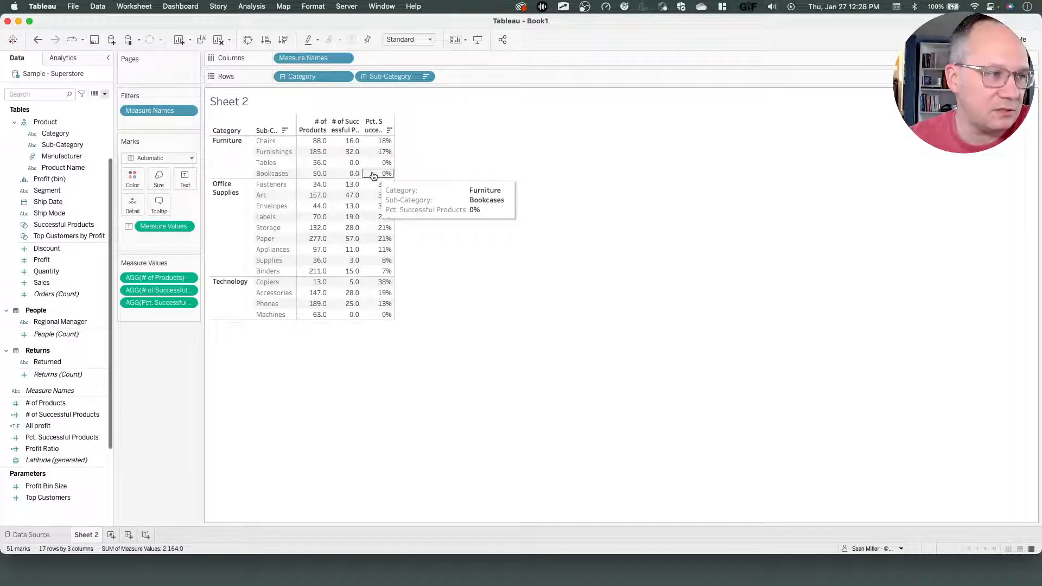
Check the reference chart's tooltip, then move # of Products from the table onto the tooltip.
key(ctrl+Left)
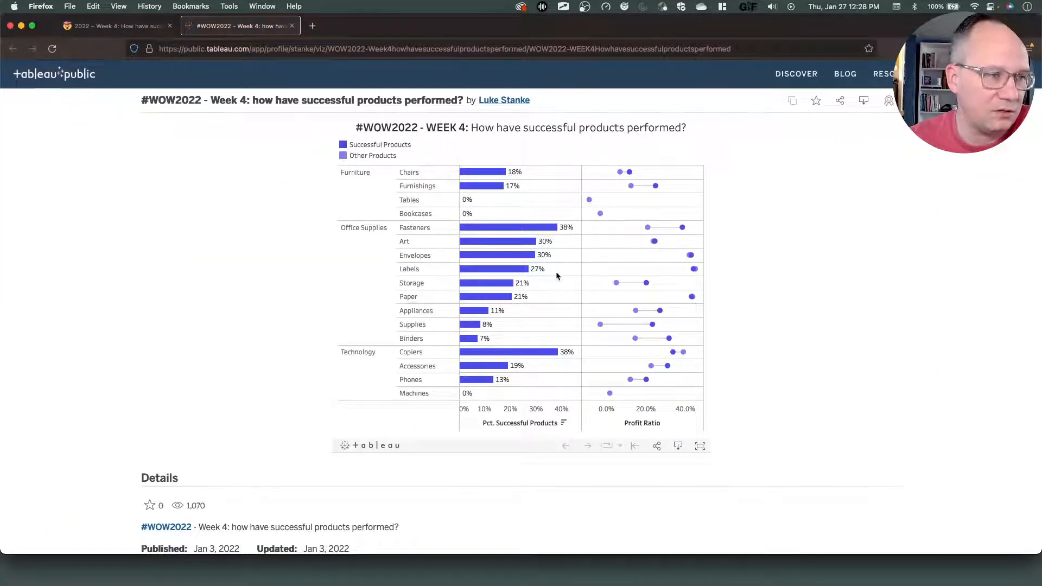
key(ctrl+Right)
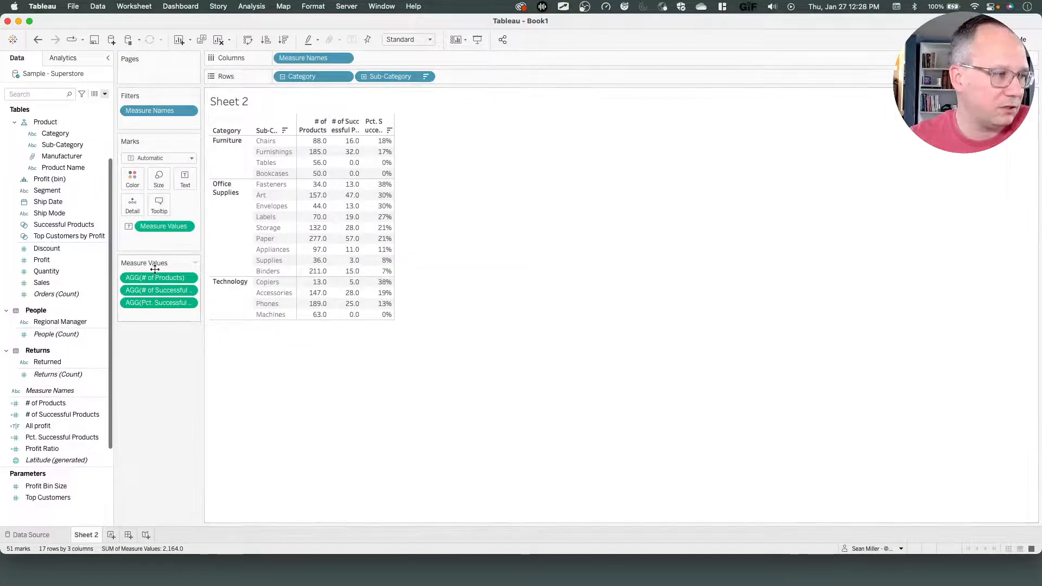
mouse_move(153, 281)
mouse_down()
mouse_move(161, 197)
mouse_move(158, 278)
mouse_up()
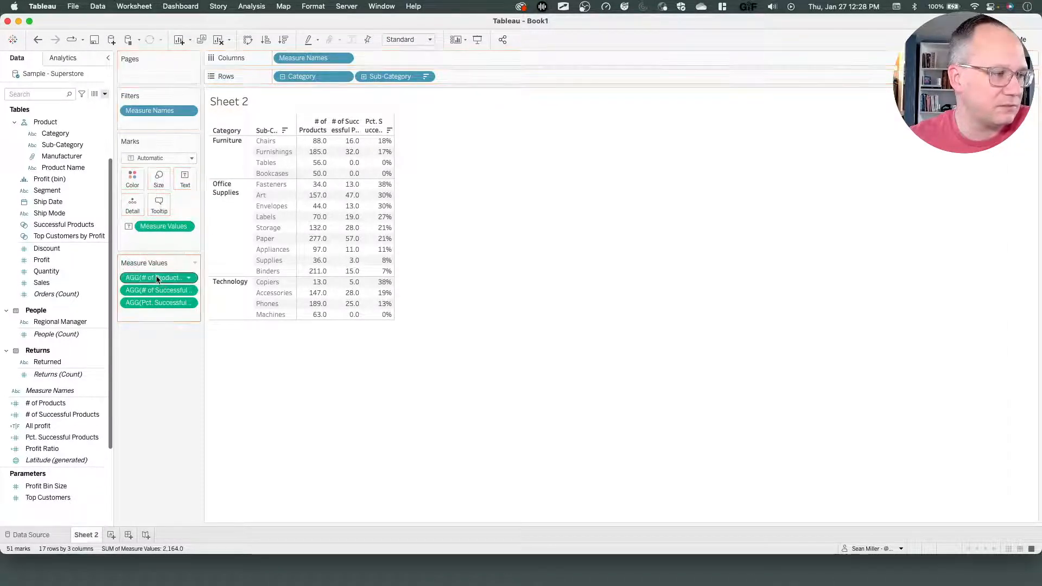
key(ctrl+Left)
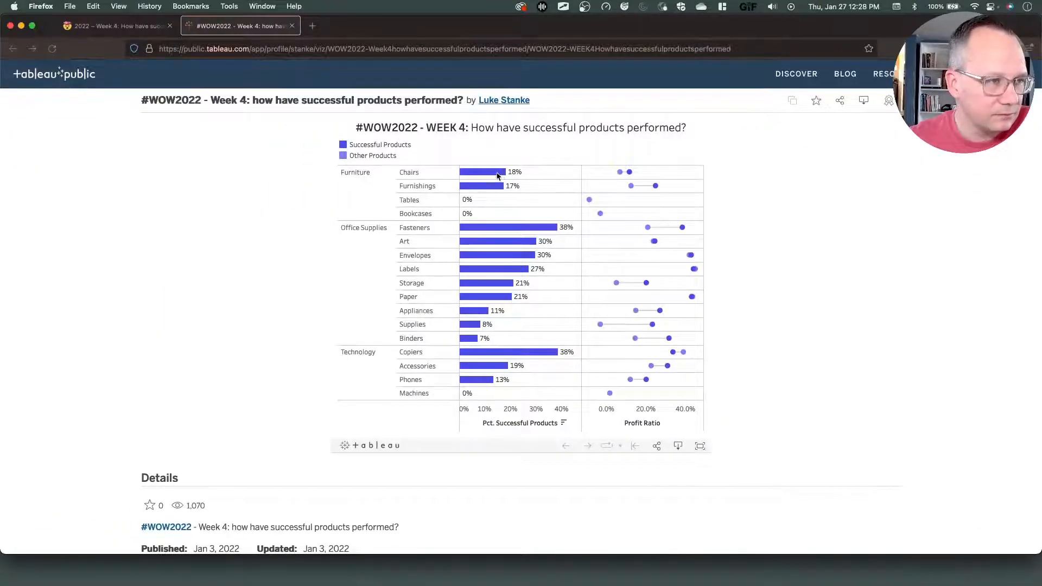
mouse_move(497, 177)
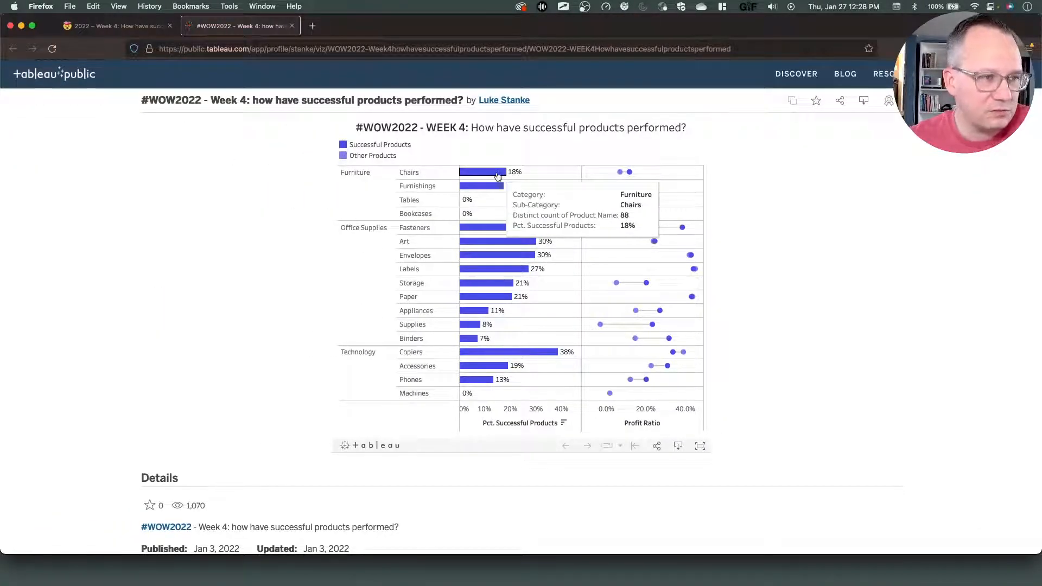
key(ctrl+Right)
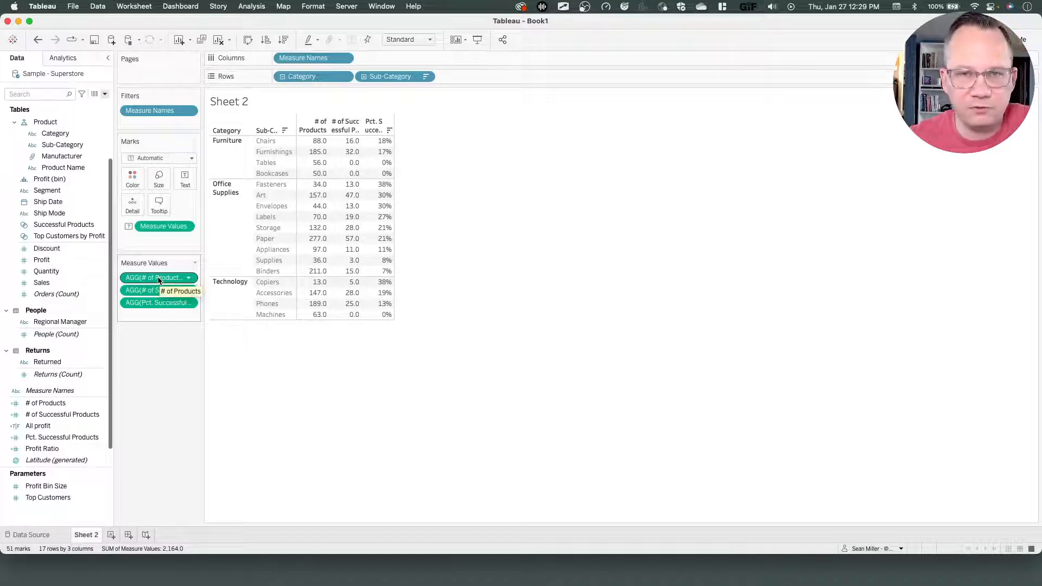
drag(158, 279, 158, 204)
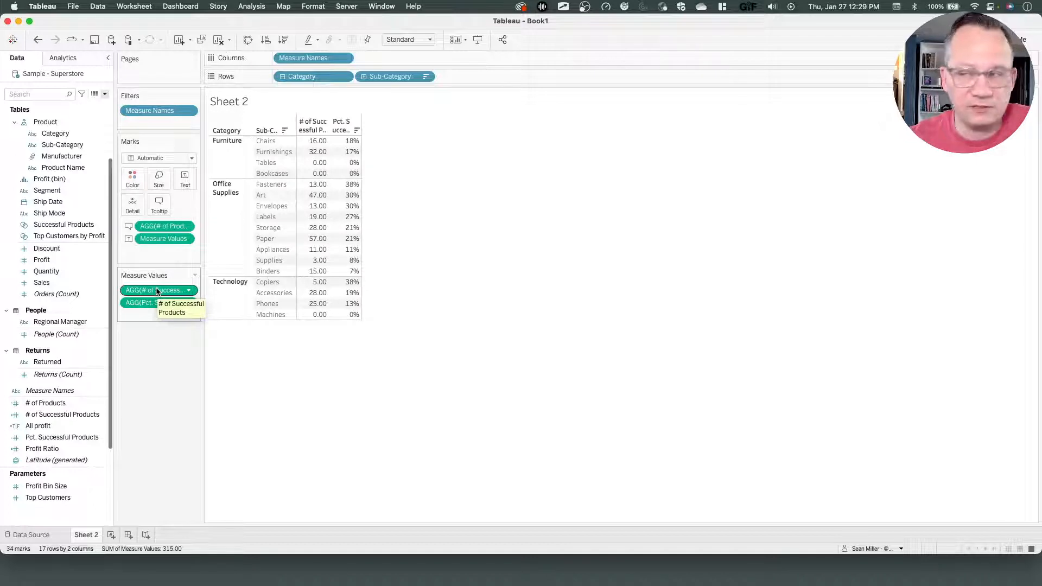
Remove # of Successful Products from the table and put Pct. Successful Products on Columns as bars.
drag(157, 292, 154, 364)
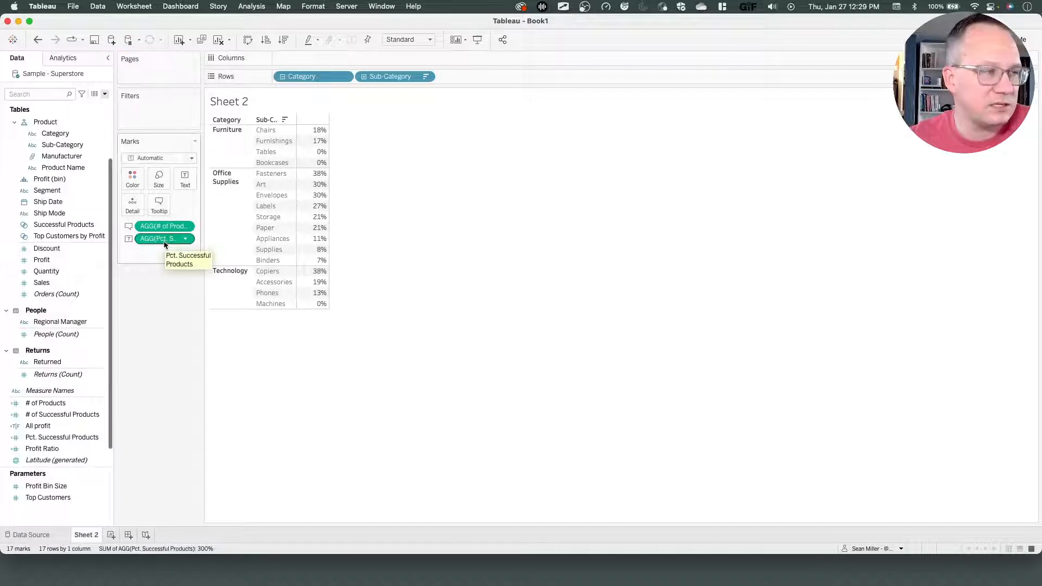
drag(164, 244, 305, 57)
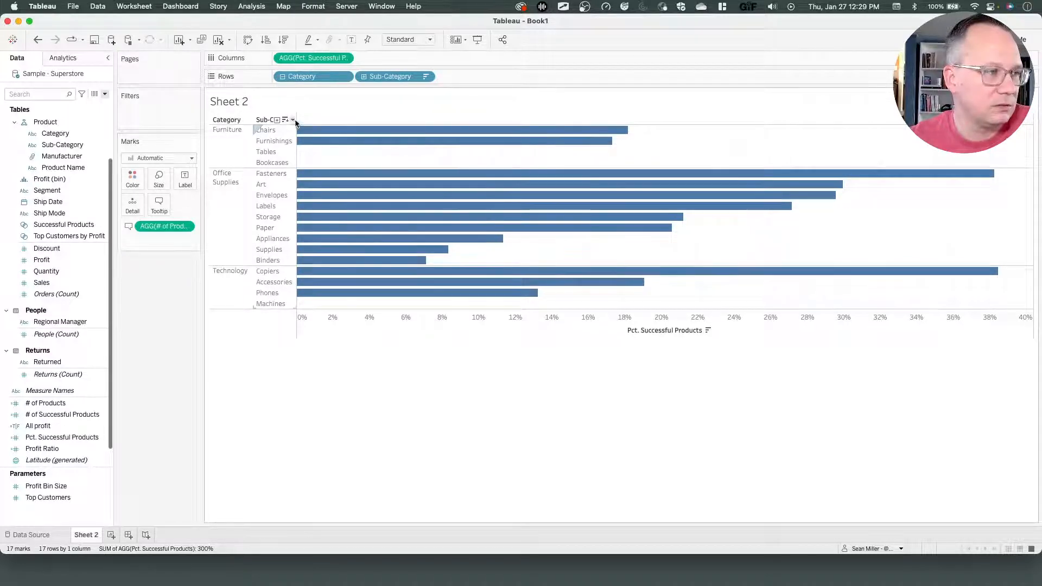
Hide the field labels for rows in the table layout.
key(ctrl+Left)
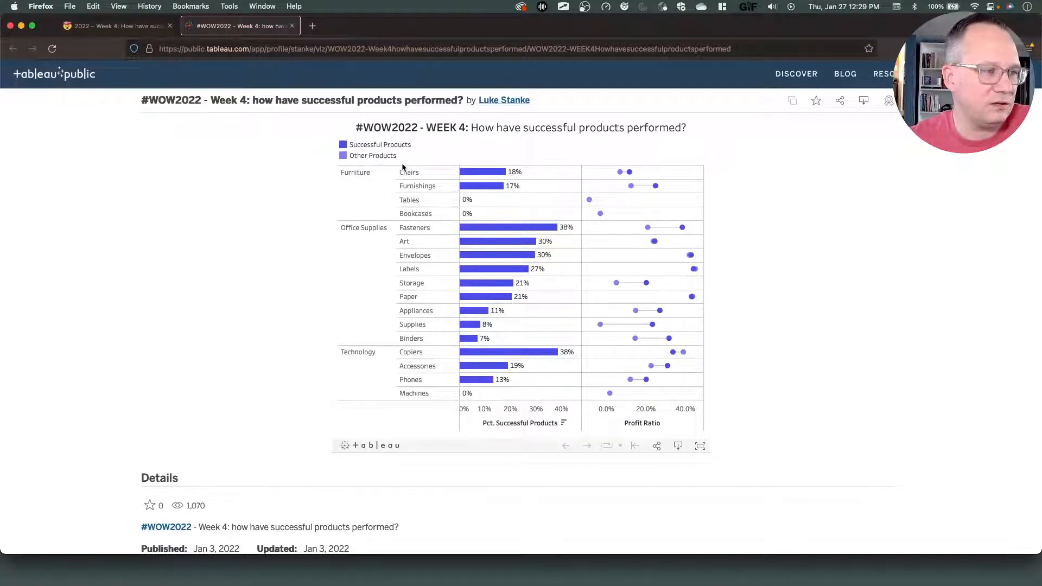
key(ctrl+Right)
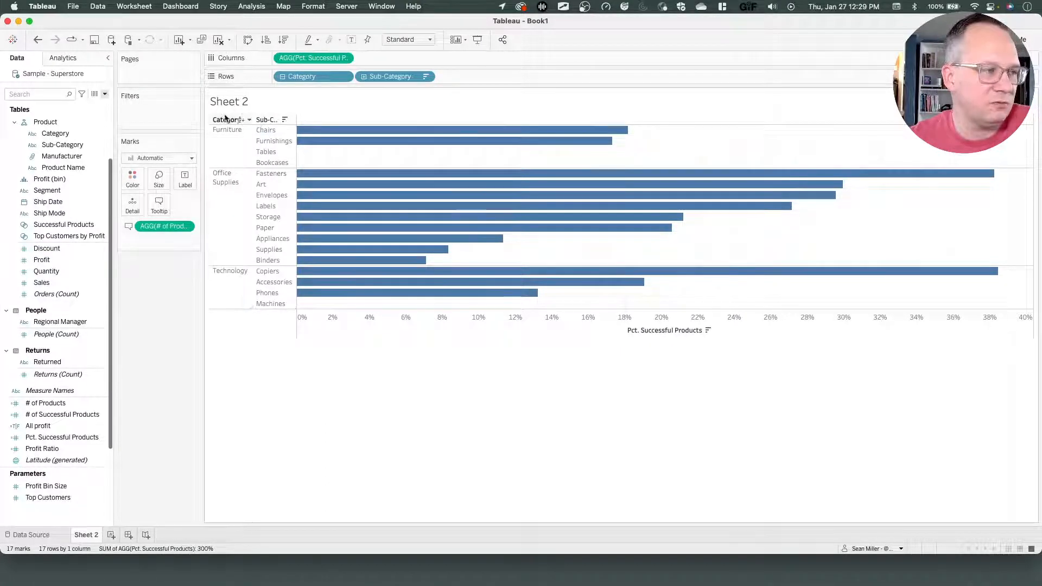
right_click(261, 120)
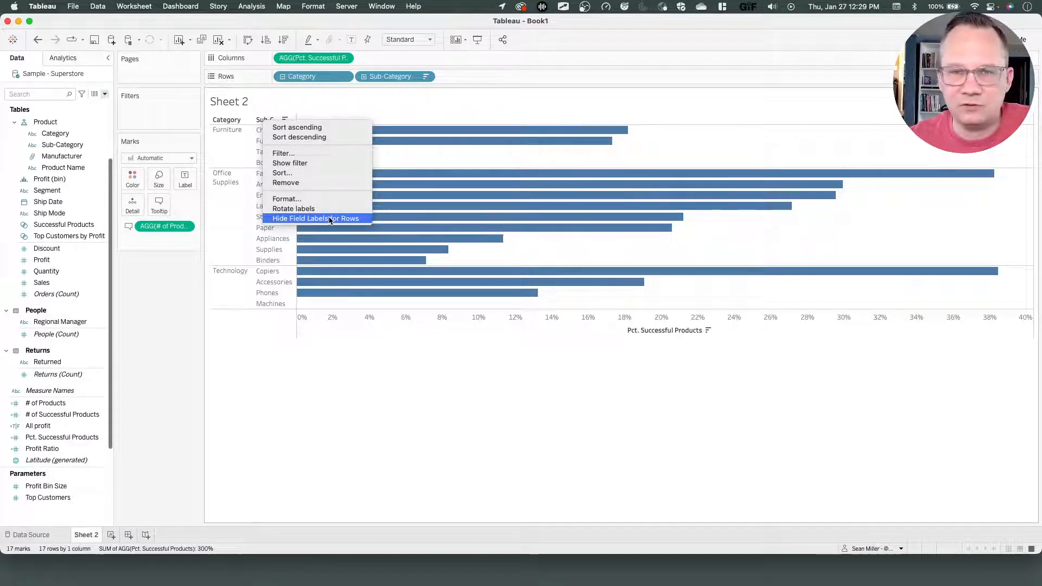
click(298, 374)
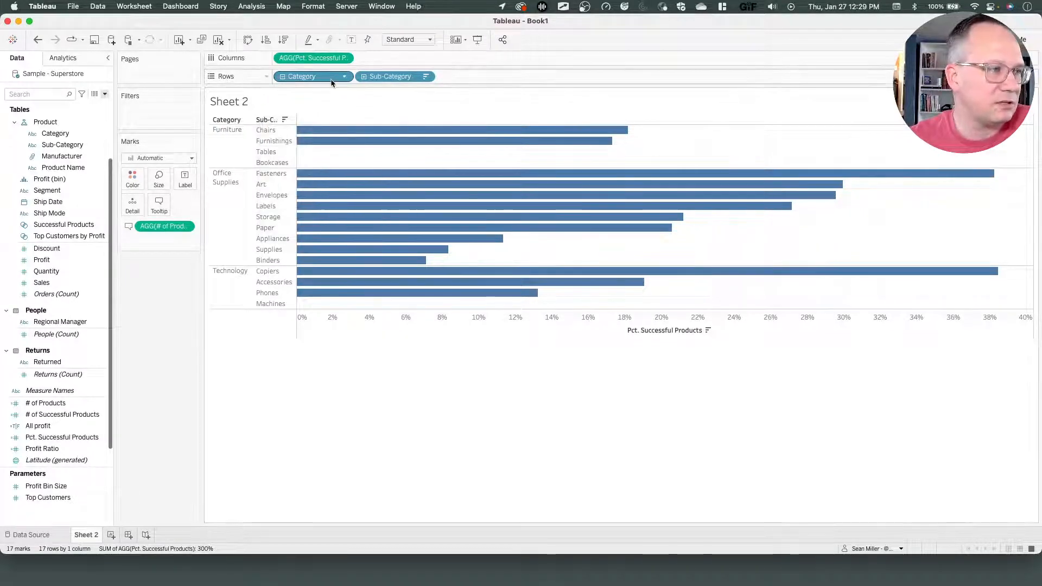
click(252, 6)
click(252, 7)
click(251, 6)
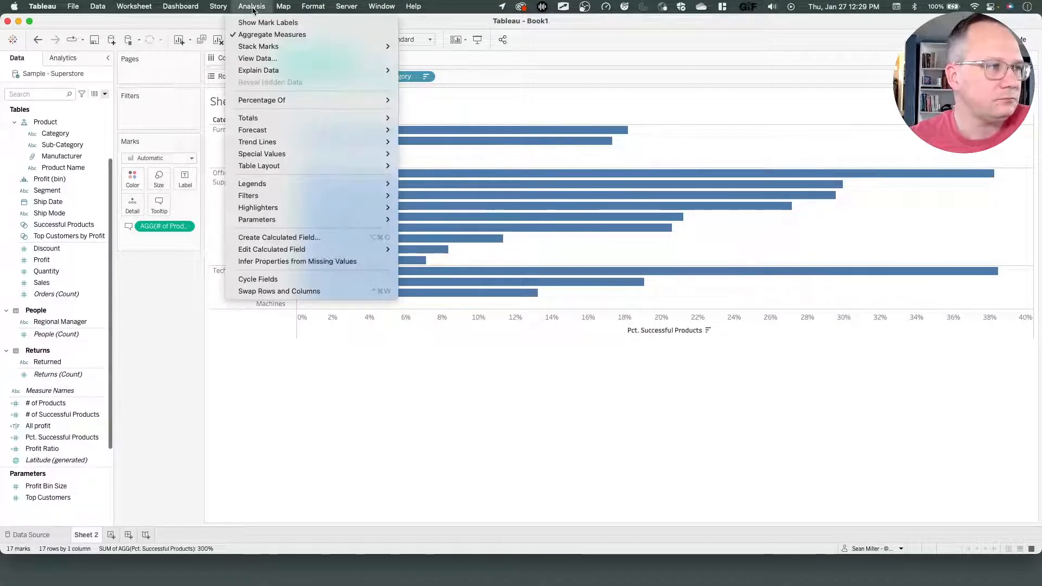
mouse_move(266, 171)
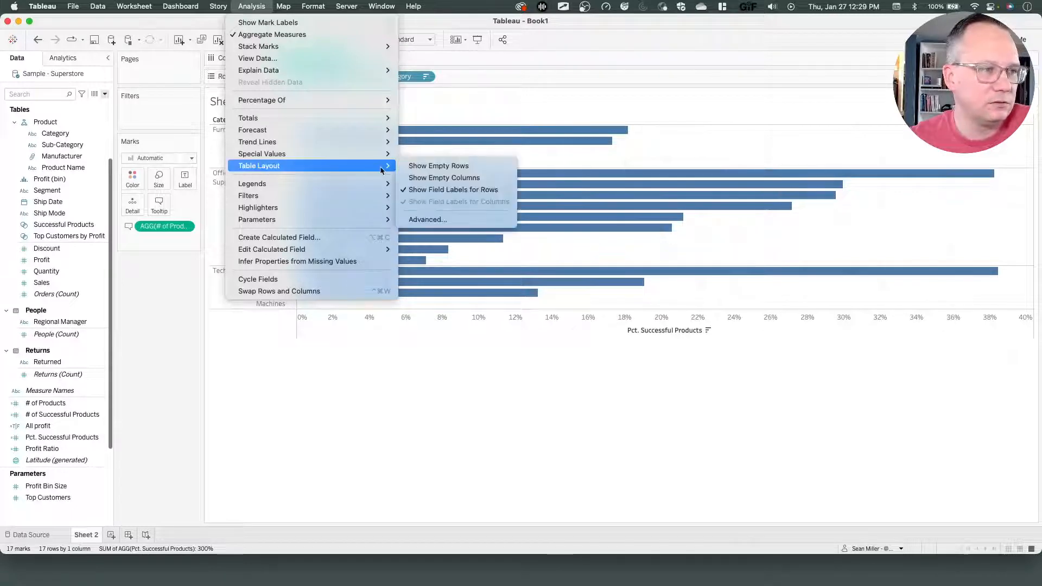
click(461, 190)
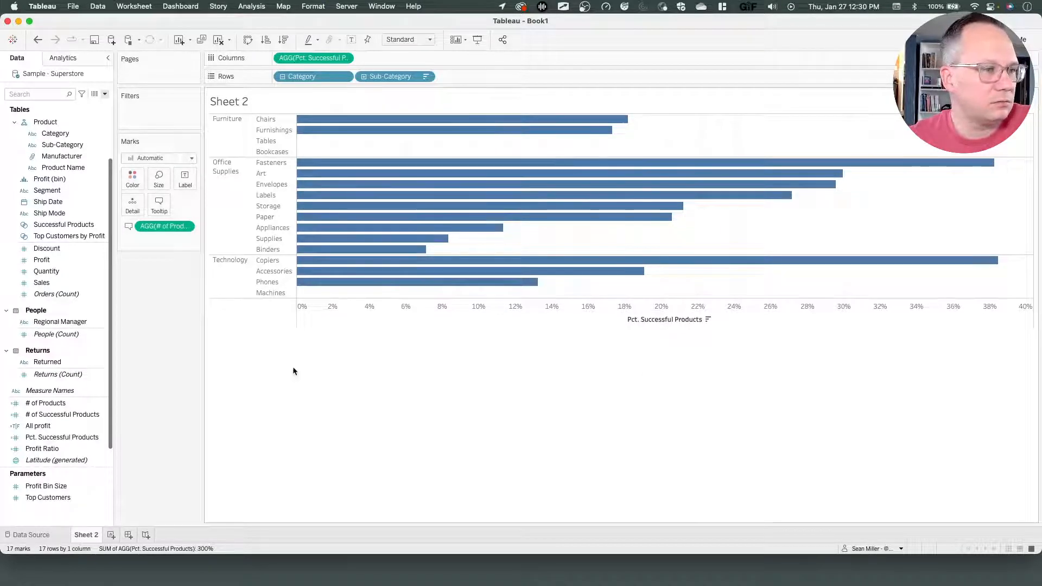
Show mark labels on the percentage bars to match the reference chart.
key(super+Tab)
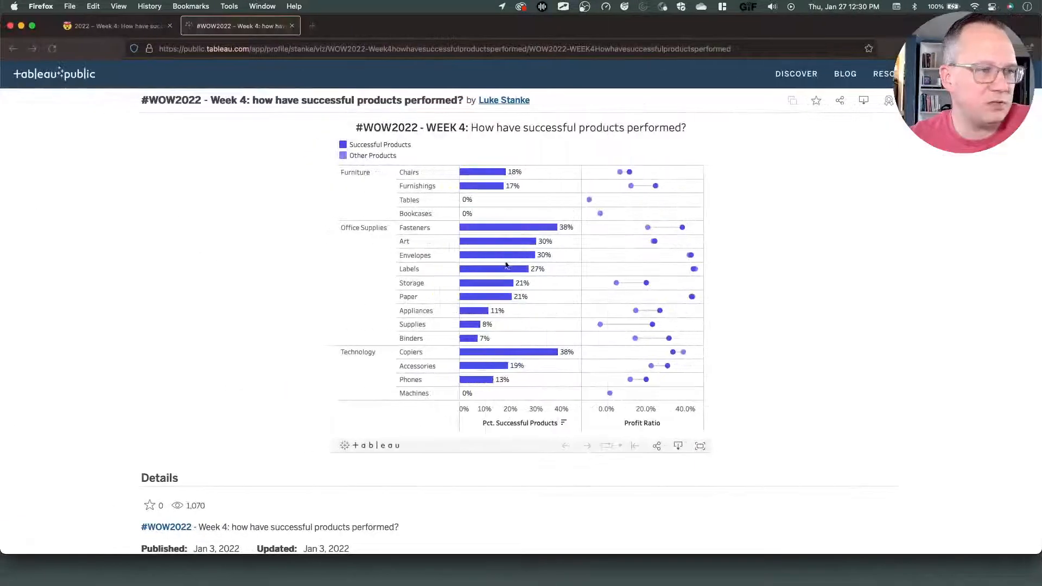
key(super+Tab)
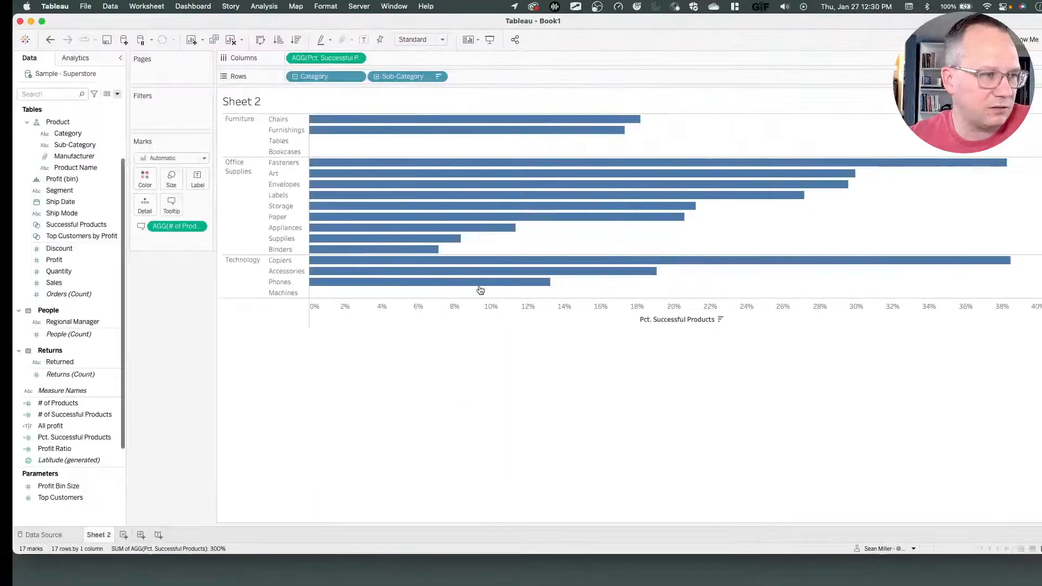
click(182, 183)
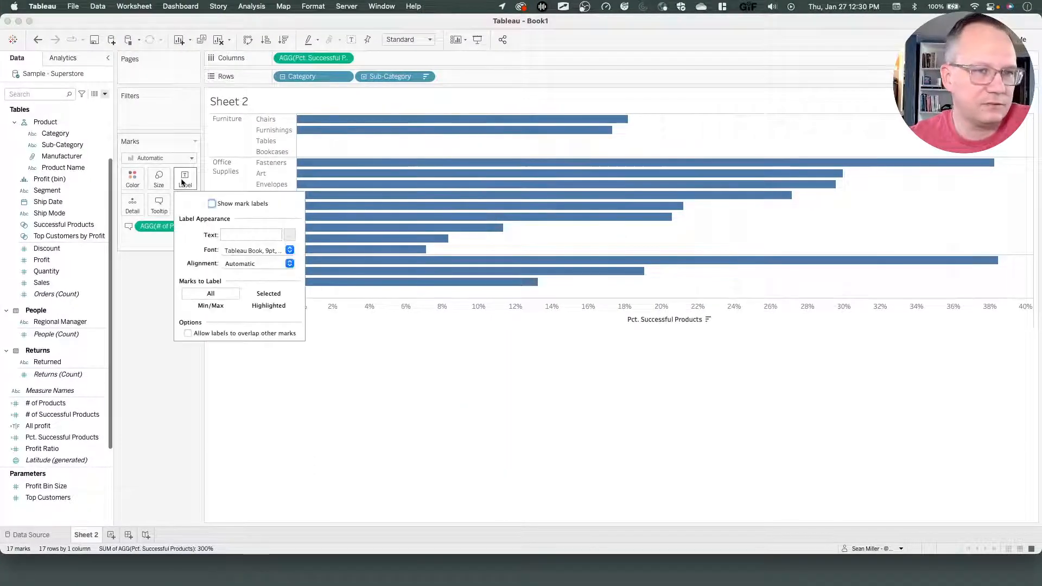
click(211, 204)
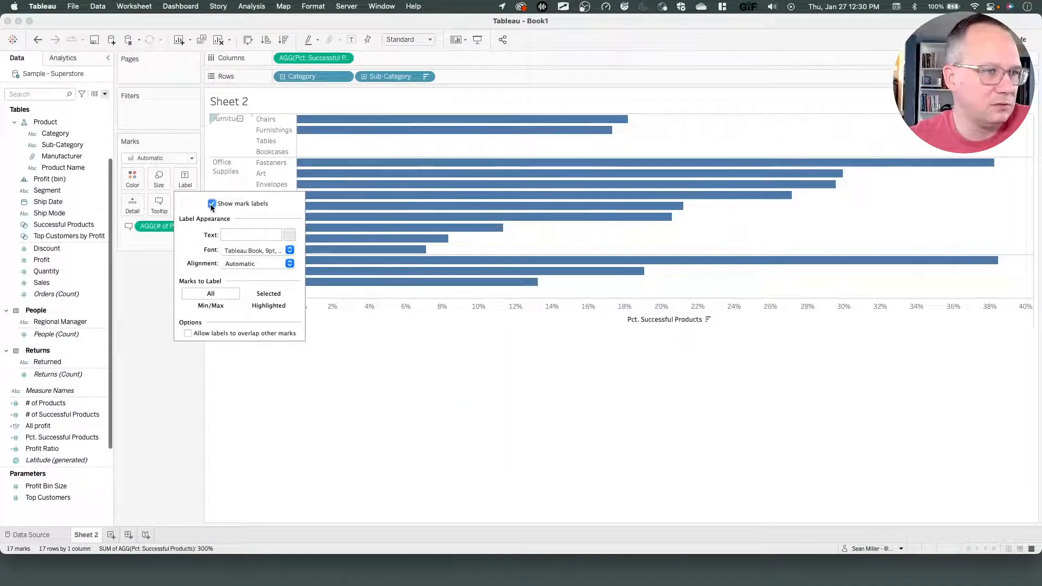
key(super+Tab)
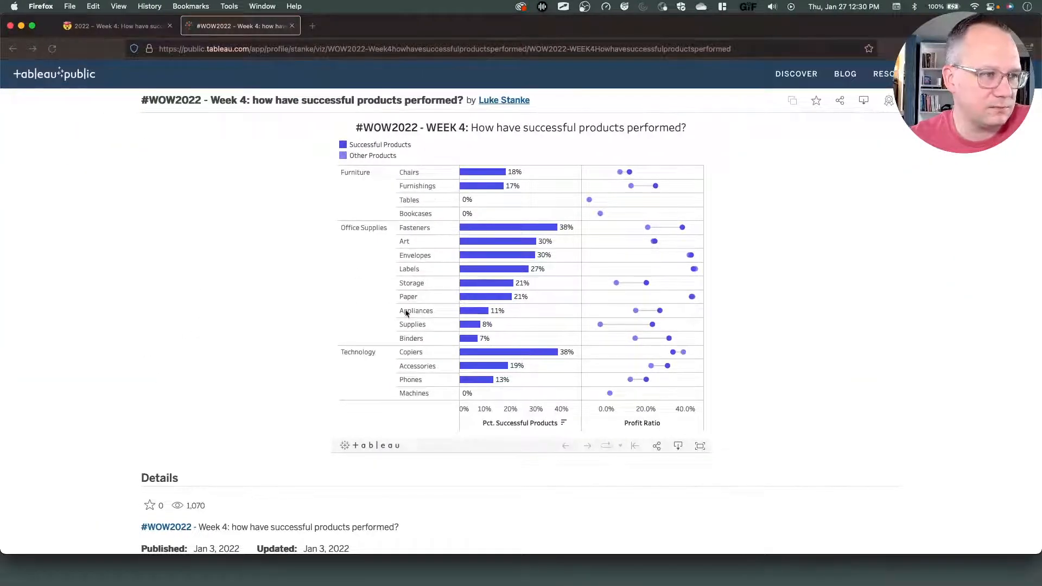
key(super+Tab)
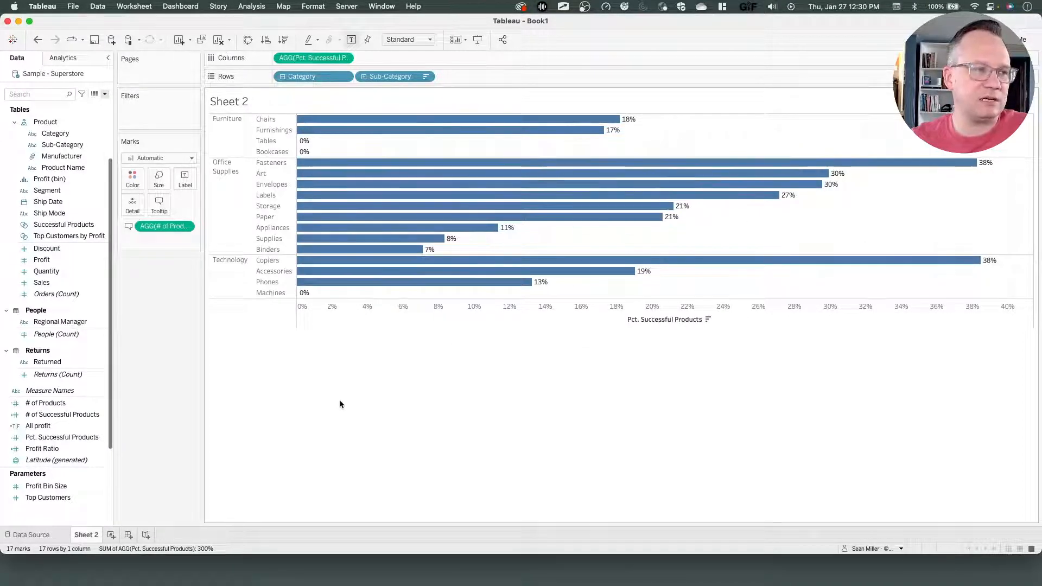
Compare against the reference chart, then add Profit Ratio to Columns beside Pct. Successful Products.
key(ctrl+Left)
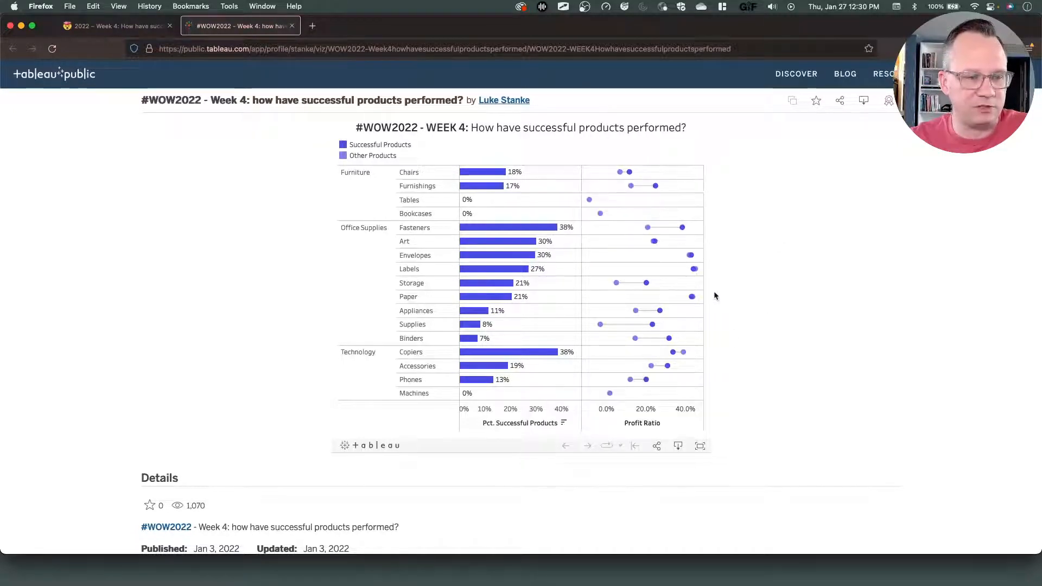
key(ctrl+Right)
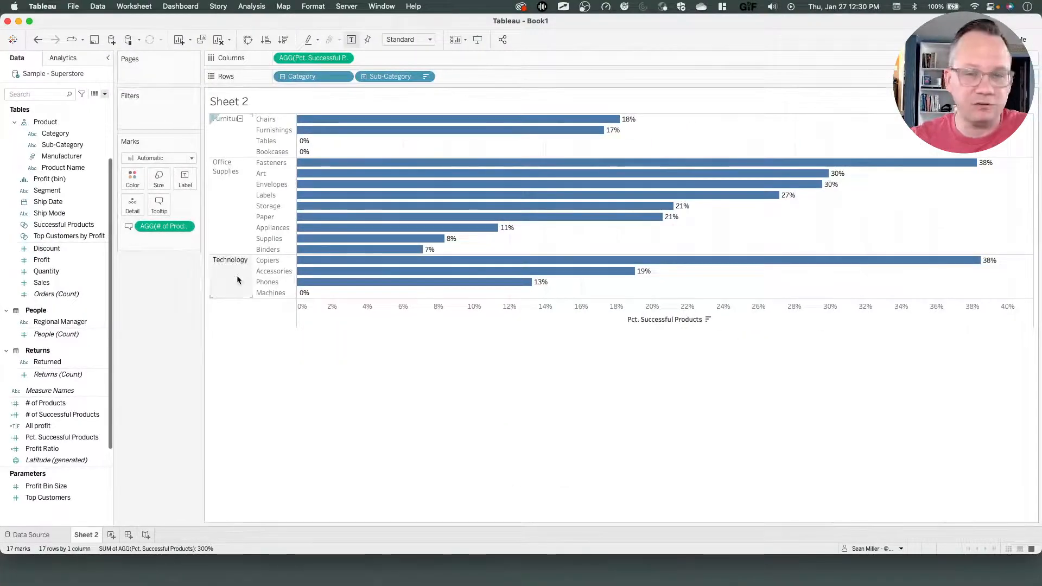
scroll(59, 333, down, 2)
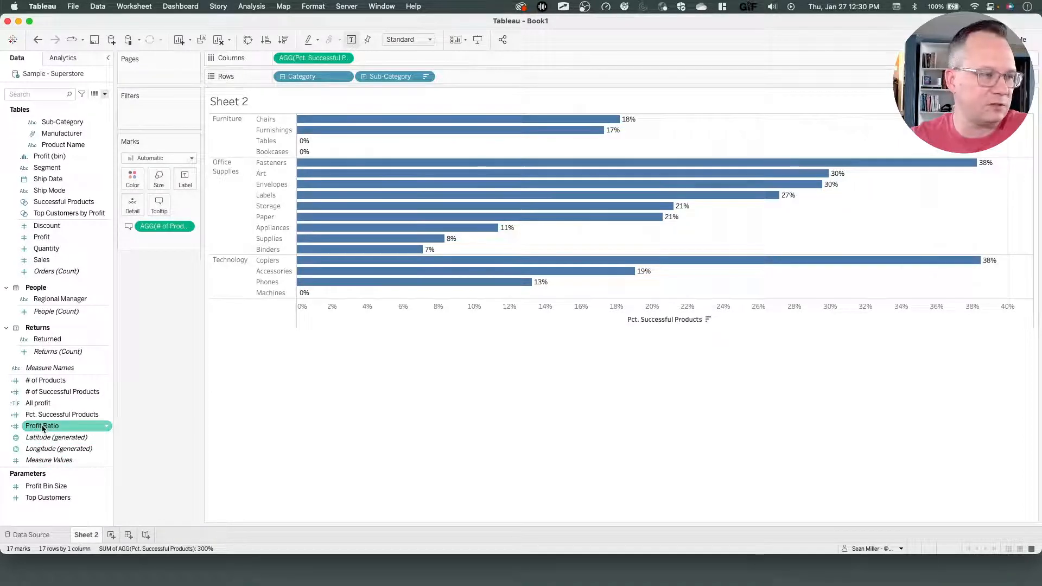
drag(42, 428, 373, 60)
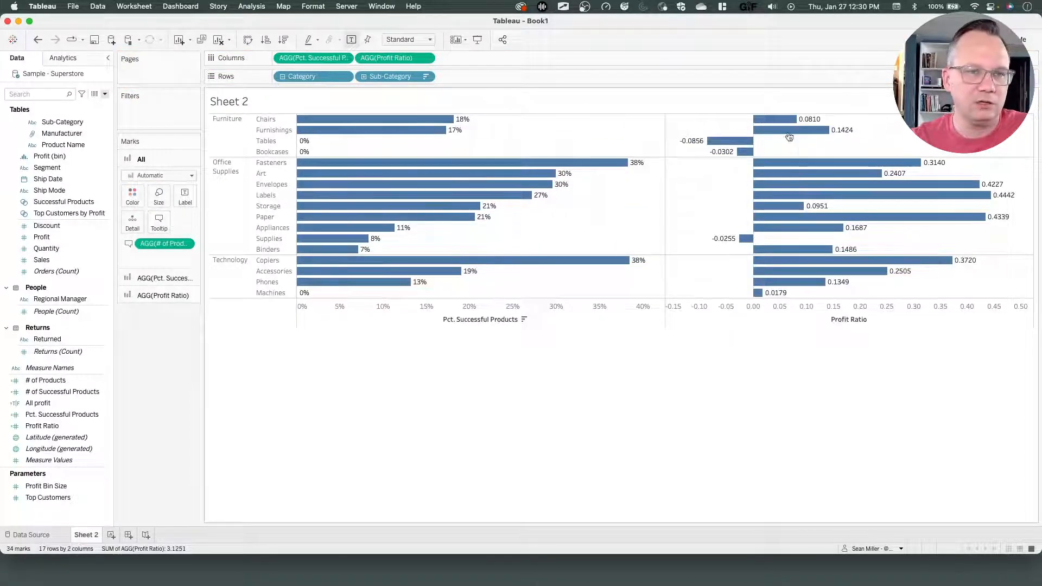
On the Profit Ratio marks card, remove # of Products from the tooltip and turn off mark labels.
mouse_move(765, 134)
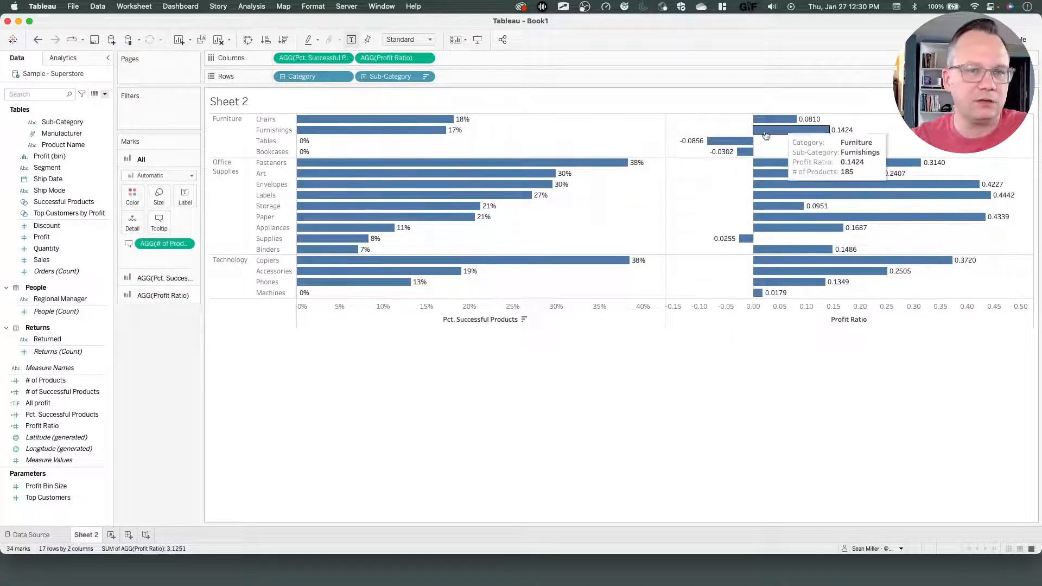
click(157, 295)
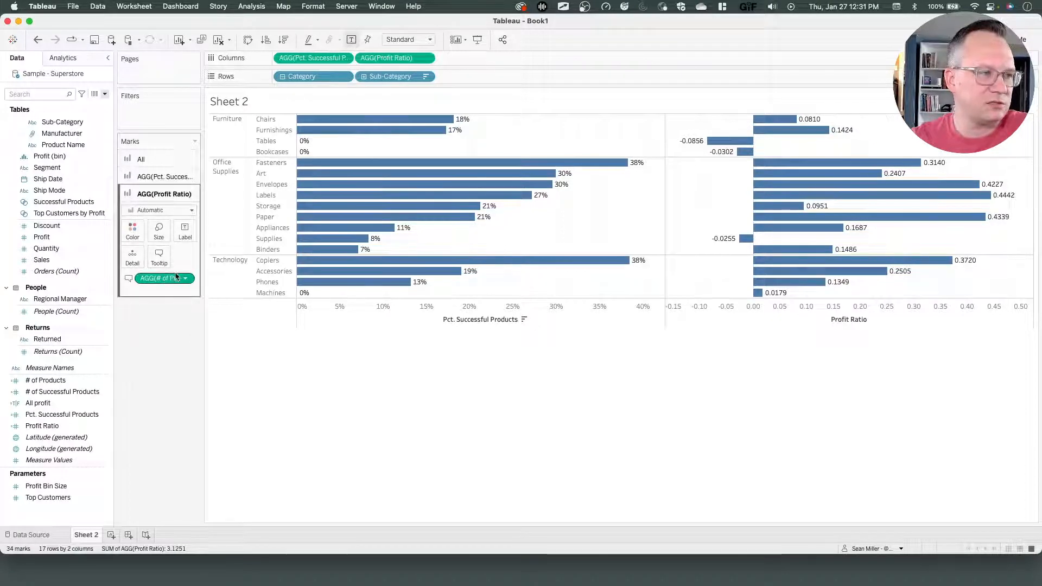
drag(162, 286, 161, 350)
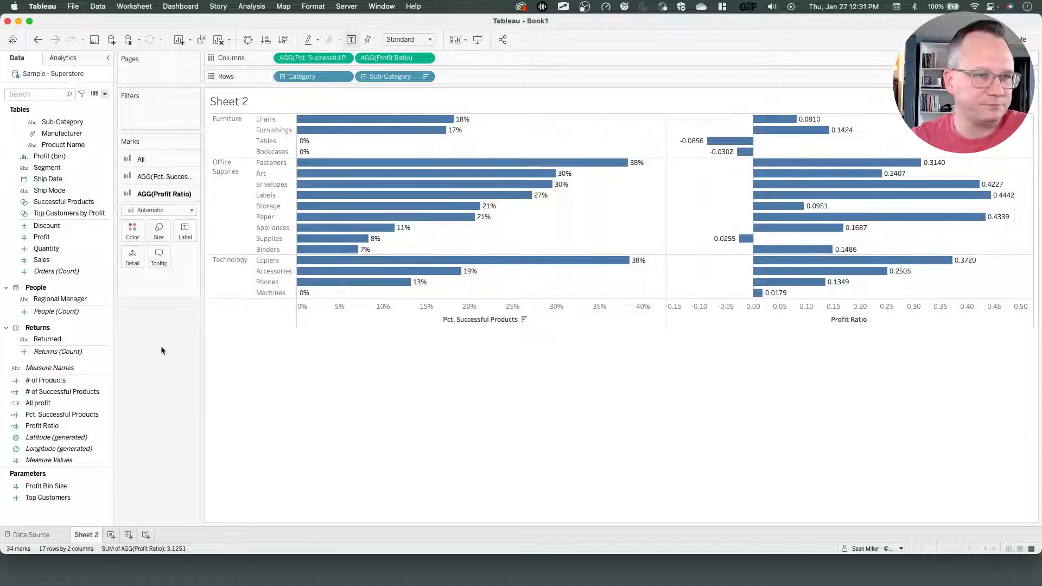
click(183, 234)
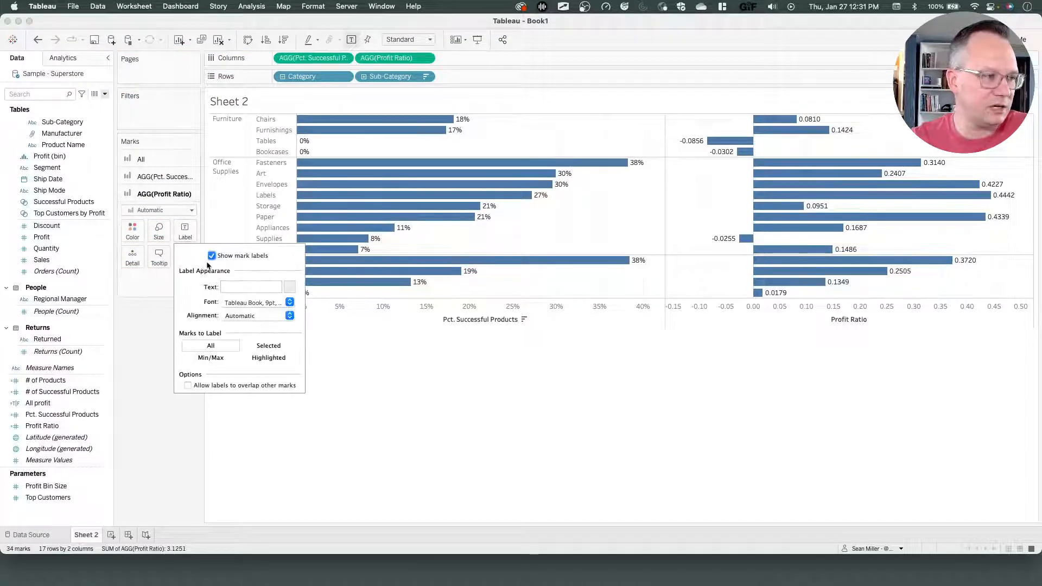
click(212, 255)
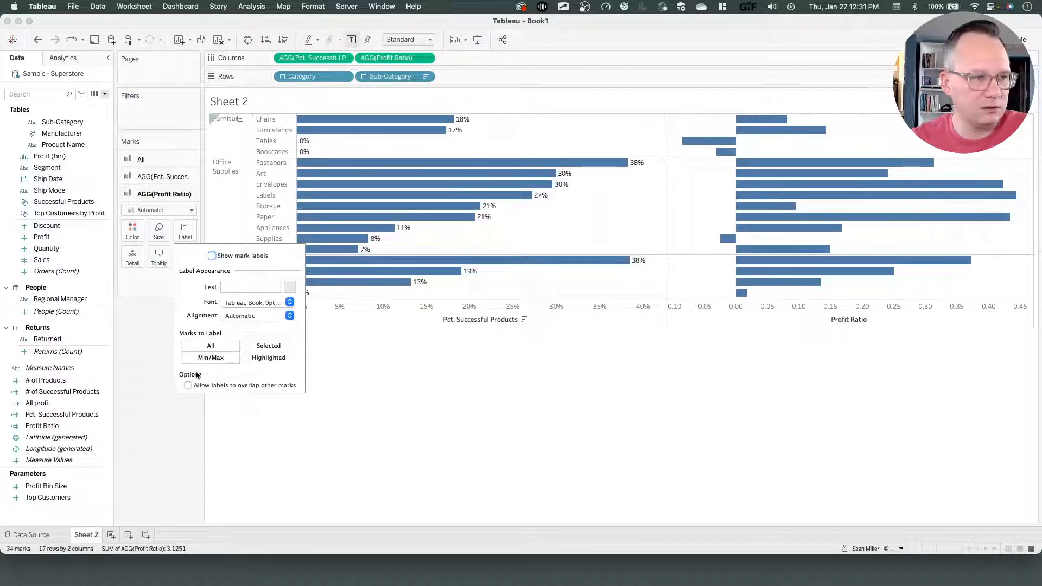
click(319, 421)
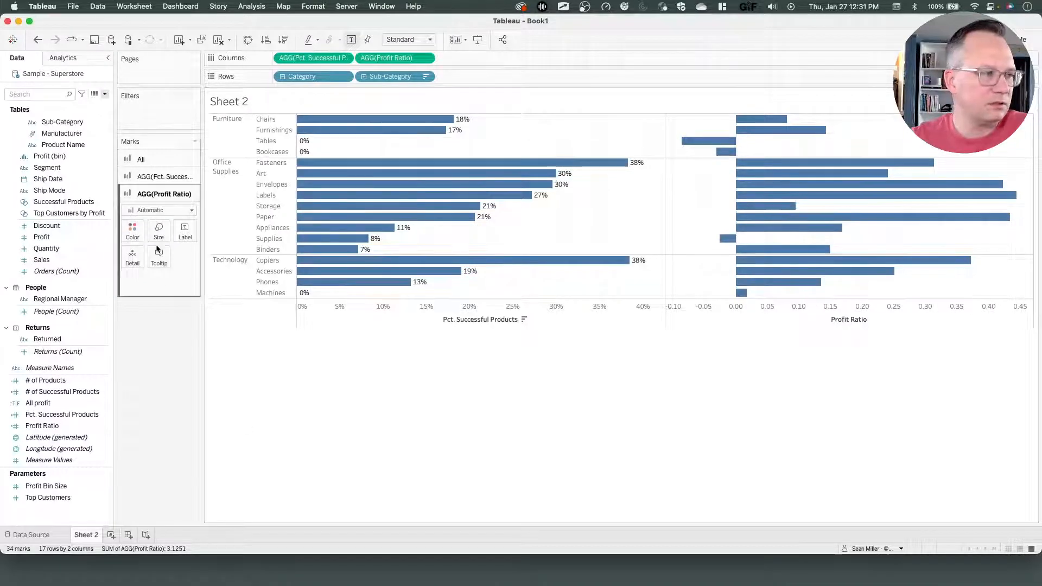
Change the Profit Ratio mark type to Circle and color the circles by the Successful Products set.
click(160, 230)
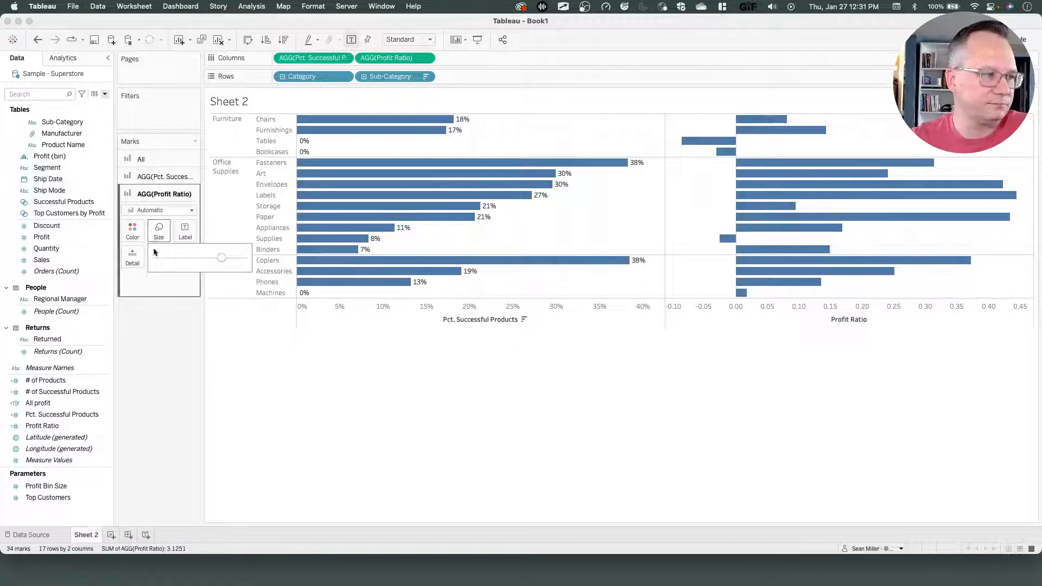
click(149, 211)
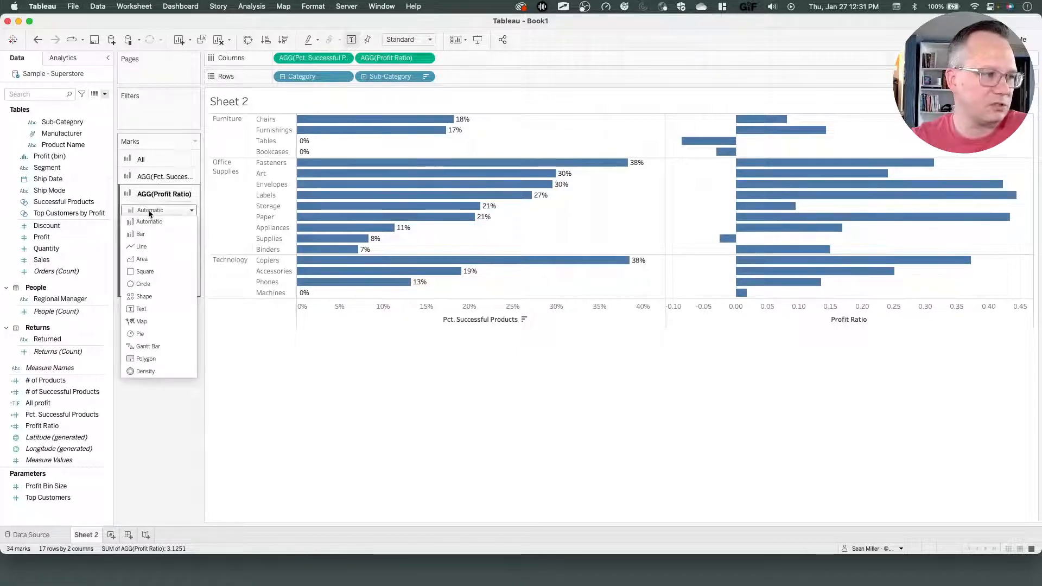
click(153, 284)
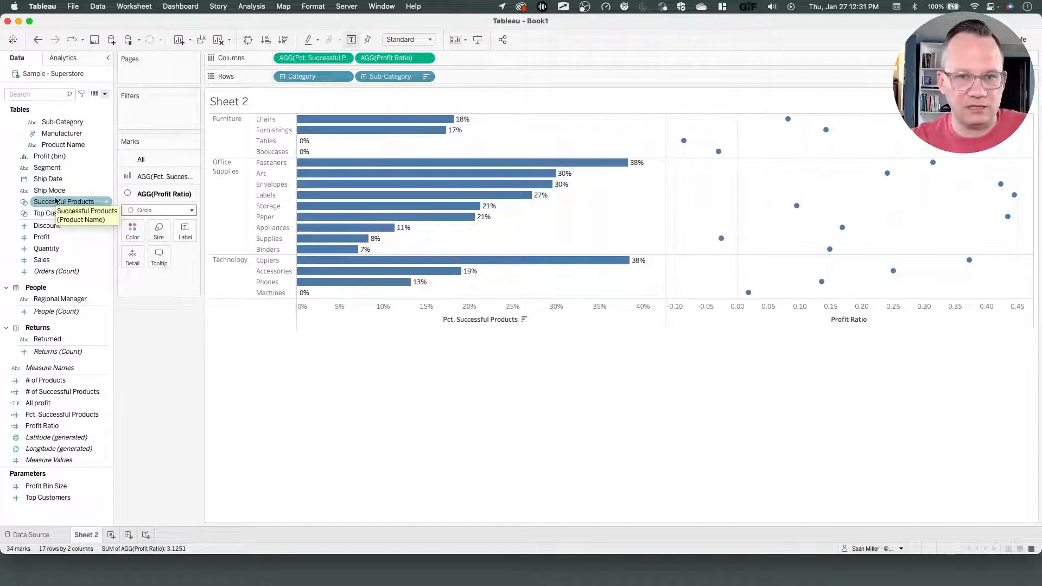
drag(58, 203, 128, 232)
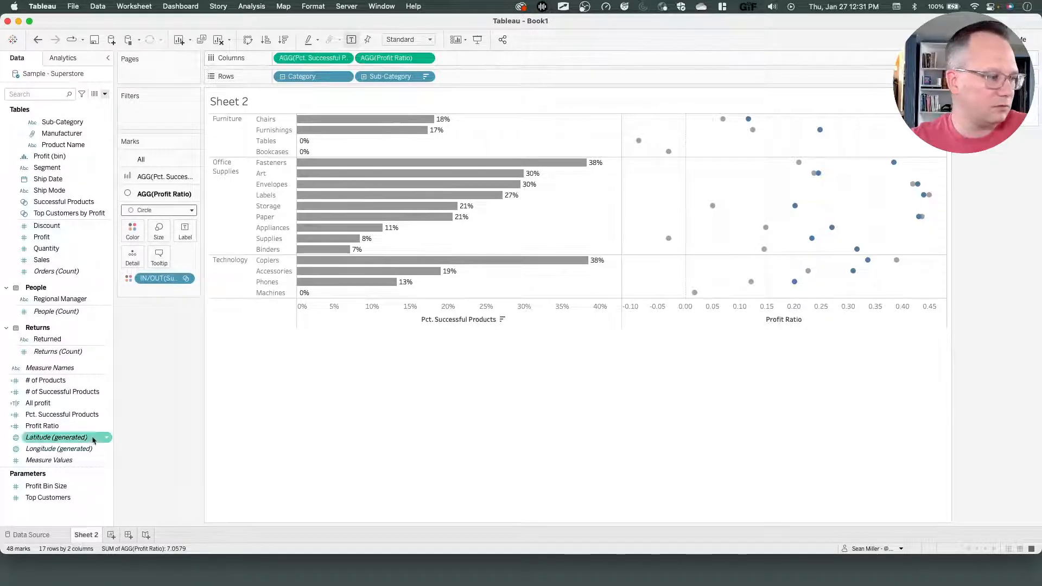
Set Profit Ratio's default number format to Percentage with 1 decimal place.
right_click(59, 423)
mouse_move(100, 350)
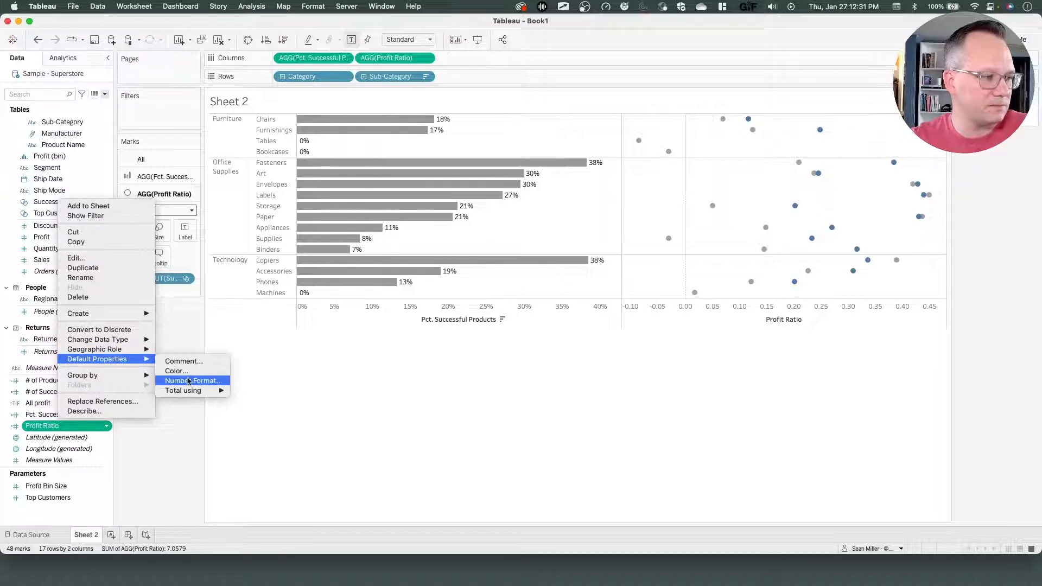
click(190, 381)
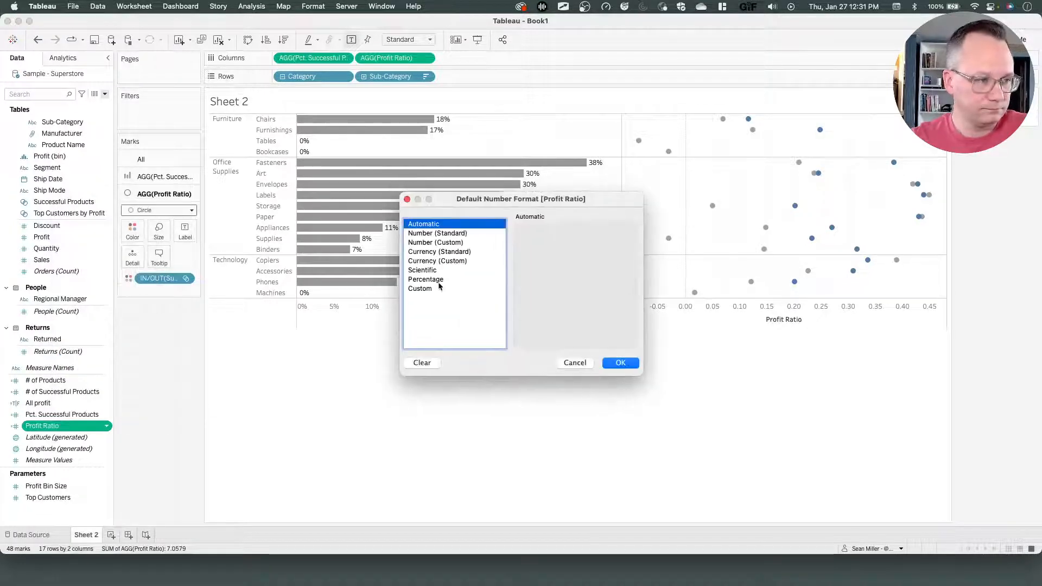
click(469, 279)
click(548, 245)
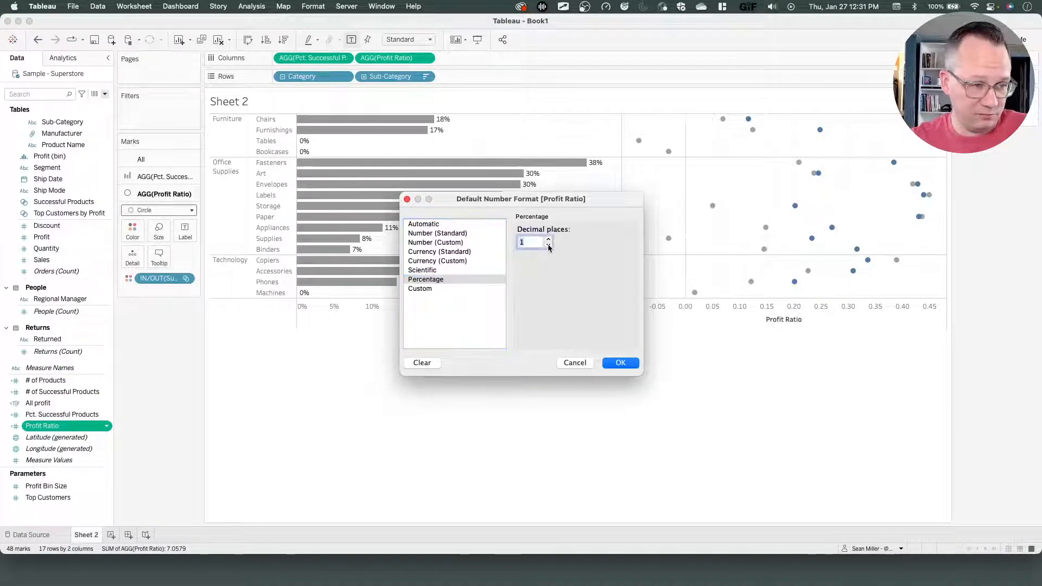
click(620, 363)
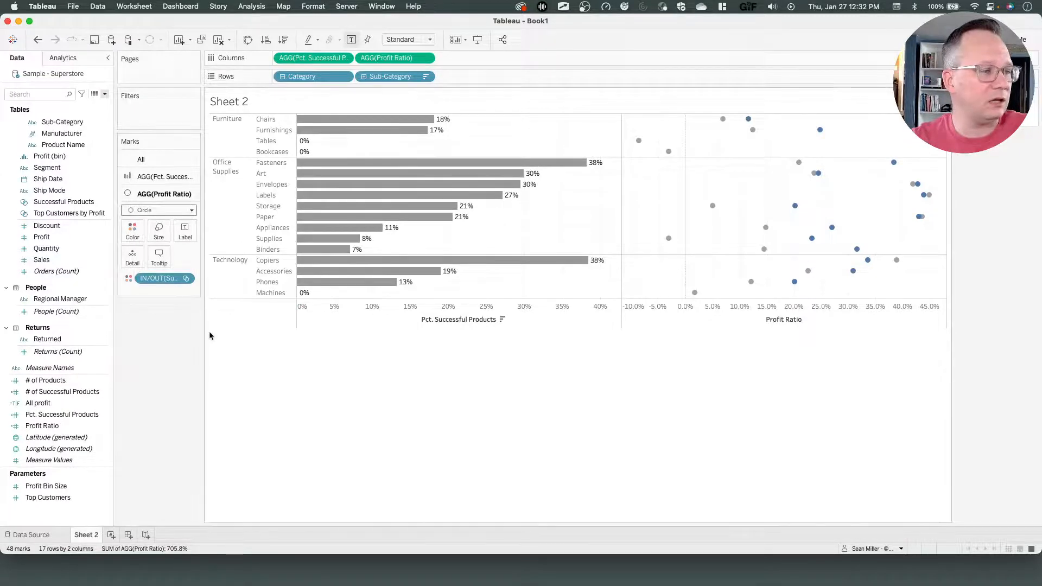
Open the challenge page and copy the first required formatting color, #5557EB.
key(ctrl+Left)
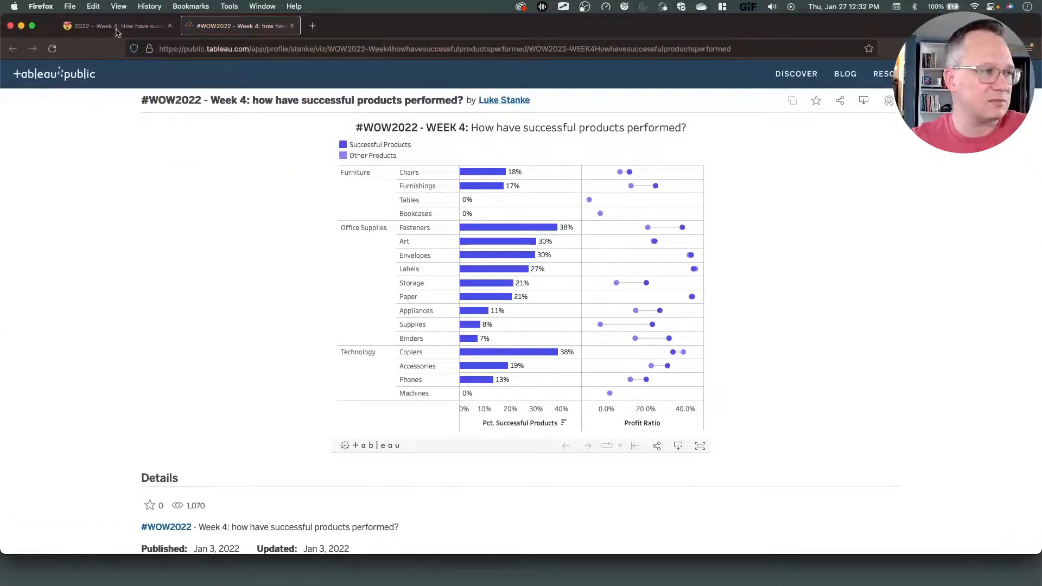
click(116, 29)
scroll(454, 446, down, 6)
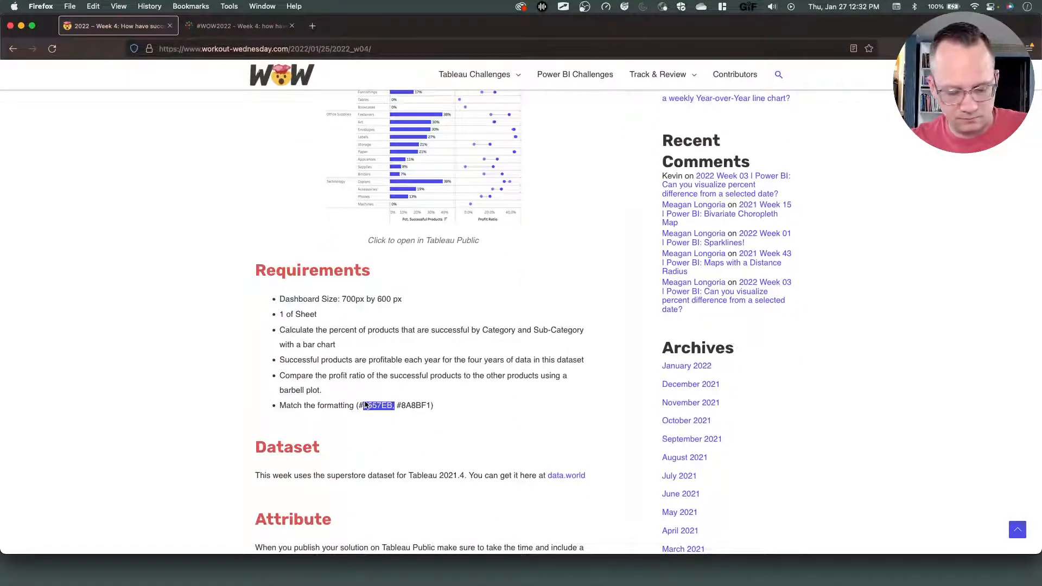
key(ctrl+Right)
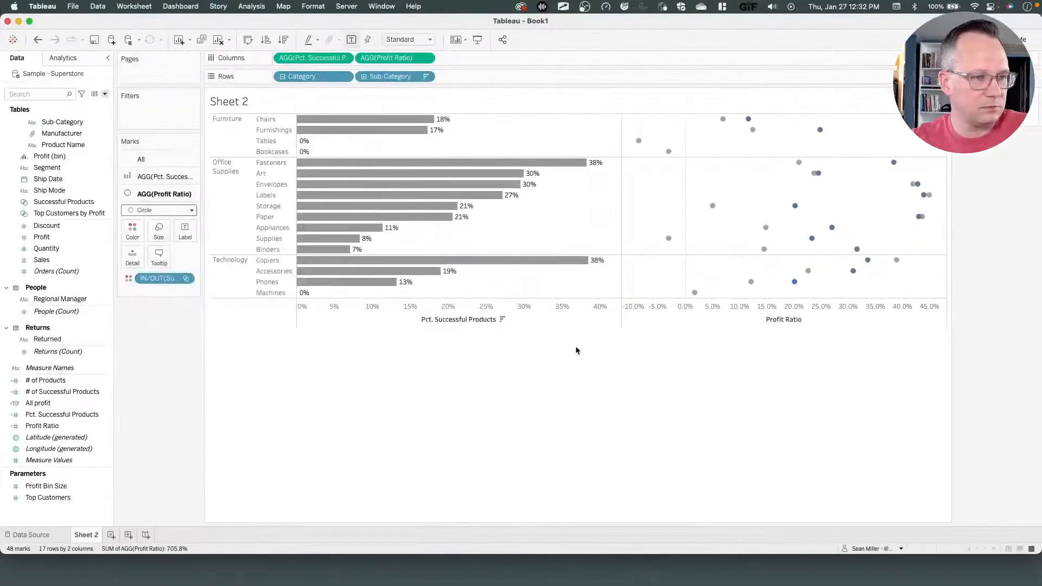
Edit the color legend and set the In color to hex 5557EB.
click(132, 230)
click(155, 269)
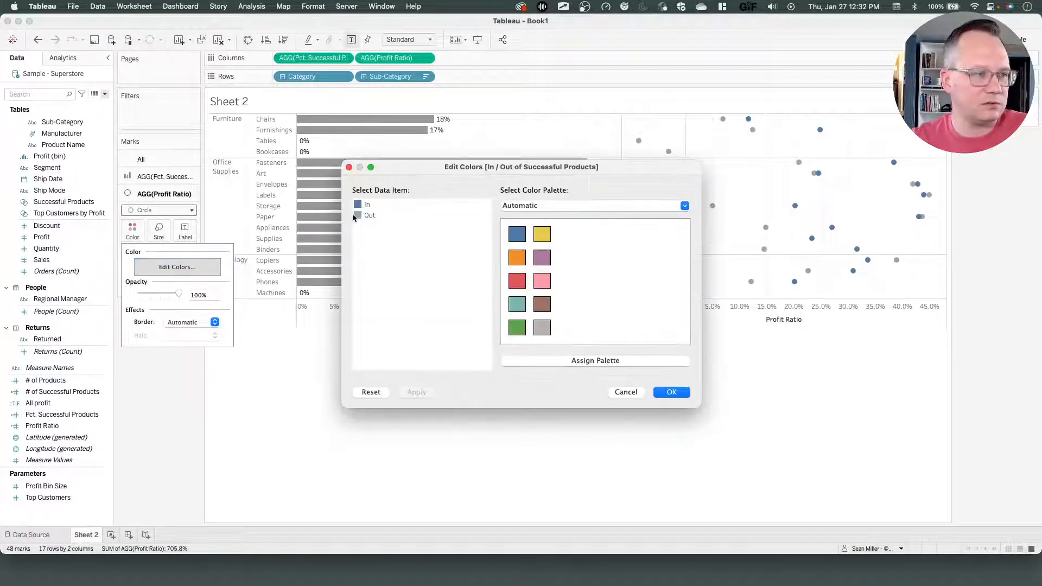
double_click(571, 294)
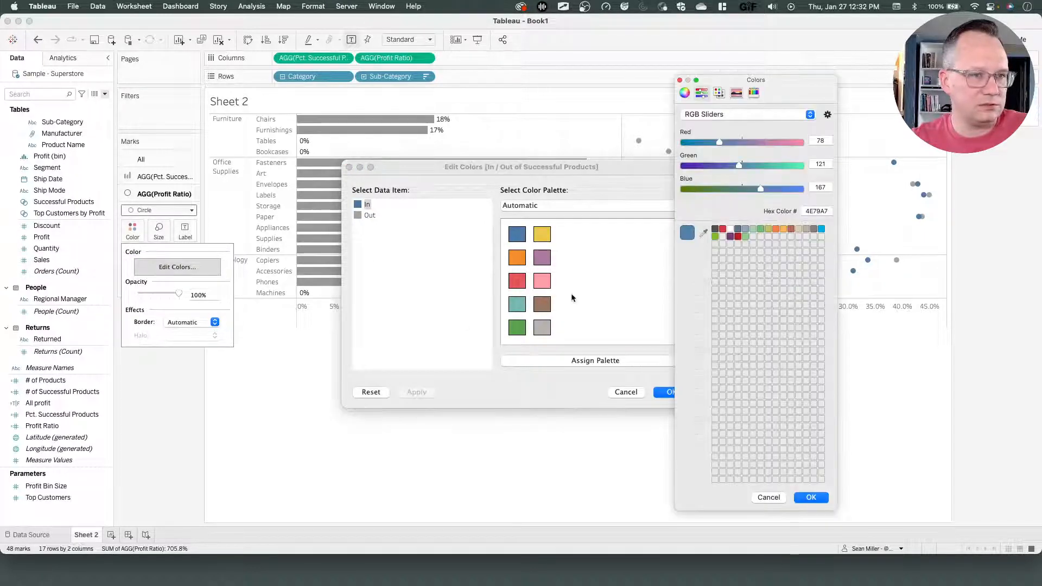
double_click(813, 211)
text(5557EB,)
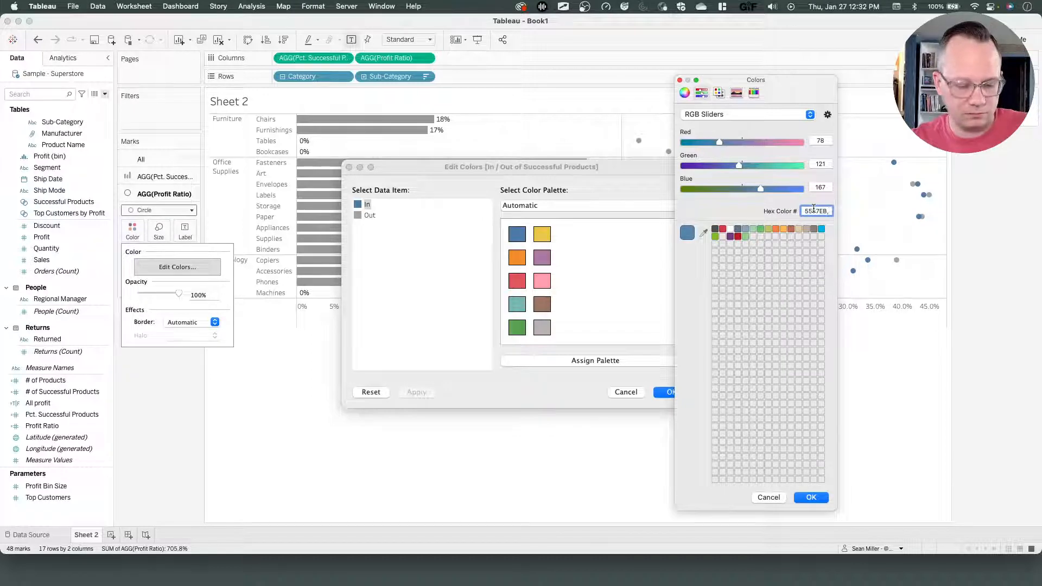
key(Return)
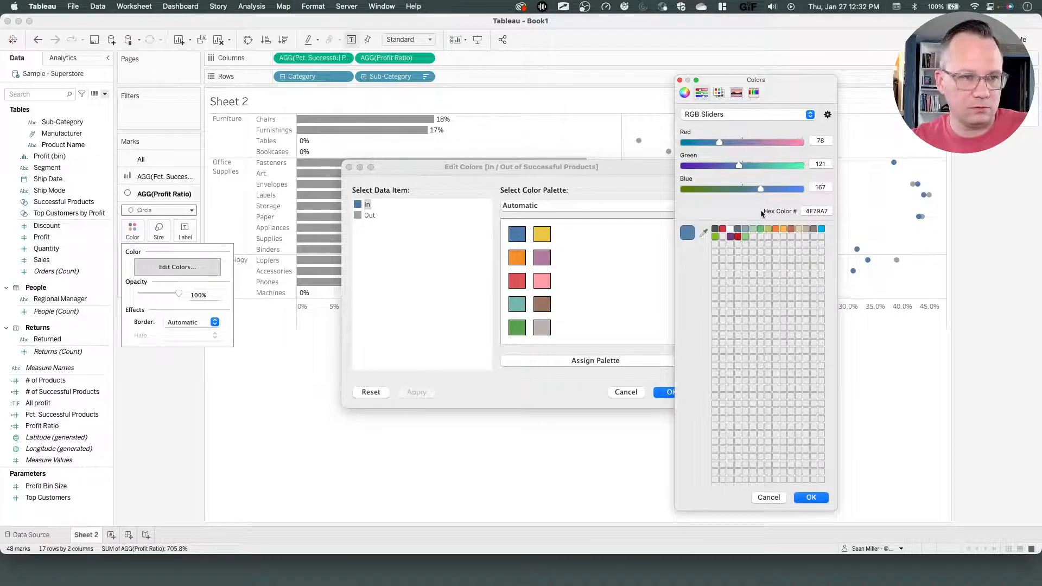
double_click(820, 211)
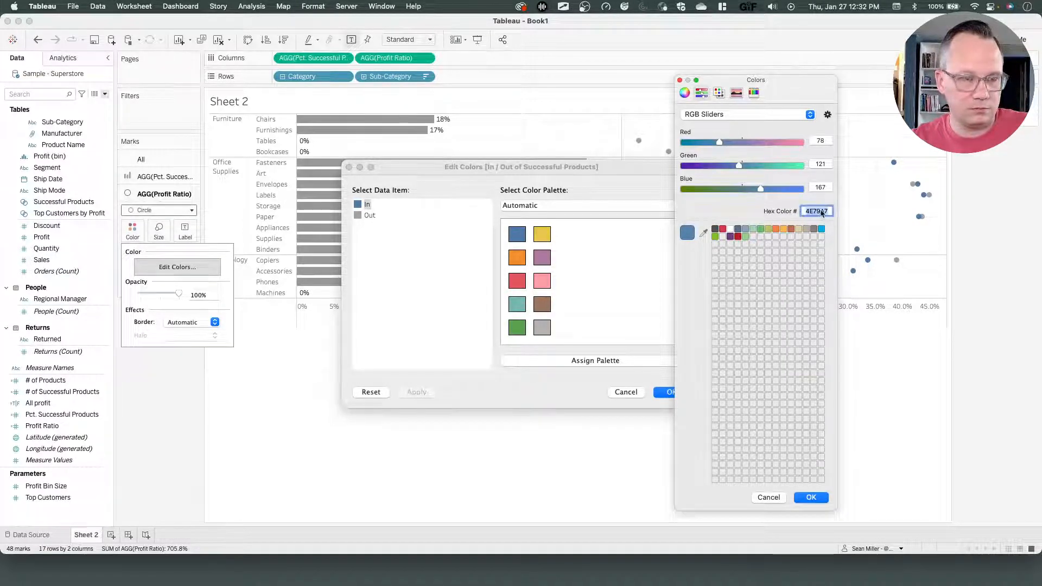
text(5557EB)
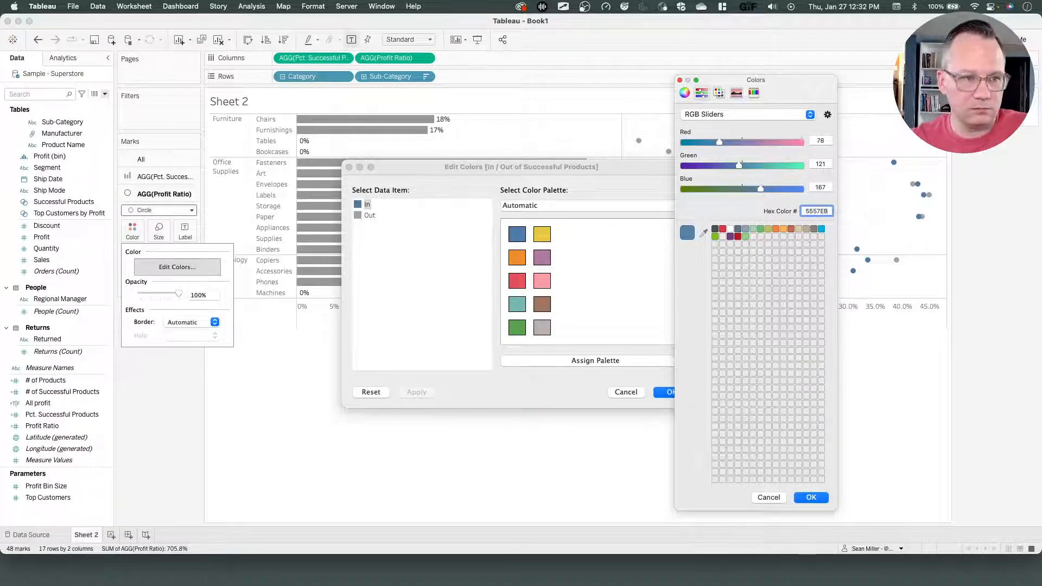
key(Return)
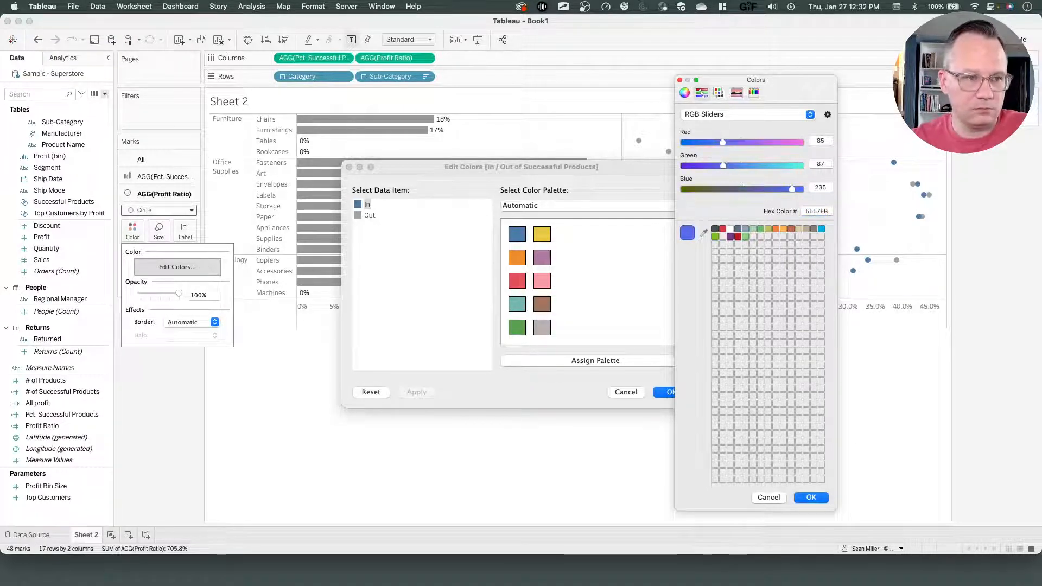
click(808, 497)
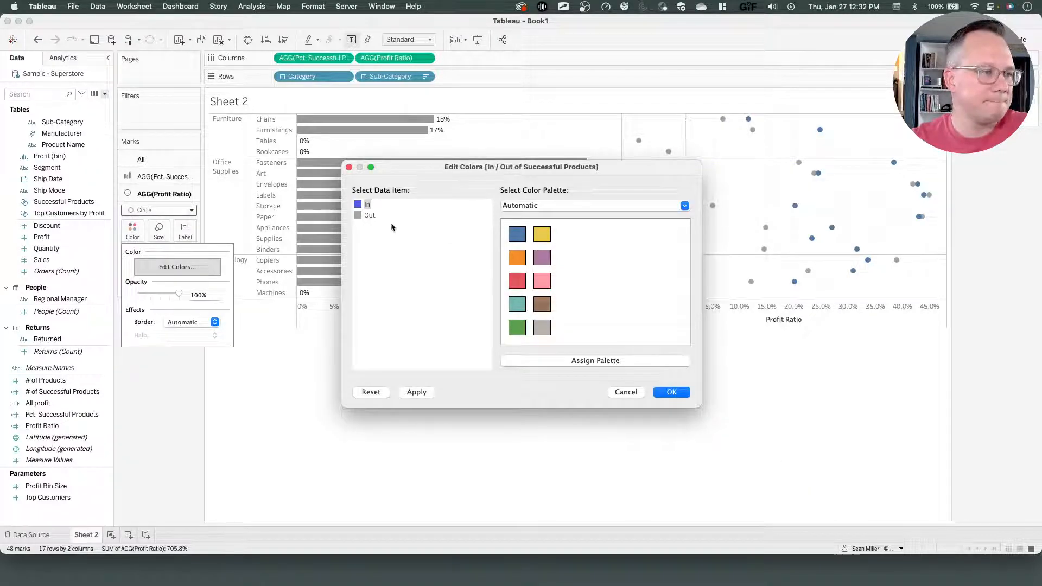
Copy the second required formatting color, #8A8BF1, from the challenge page.
key(super+Tab)
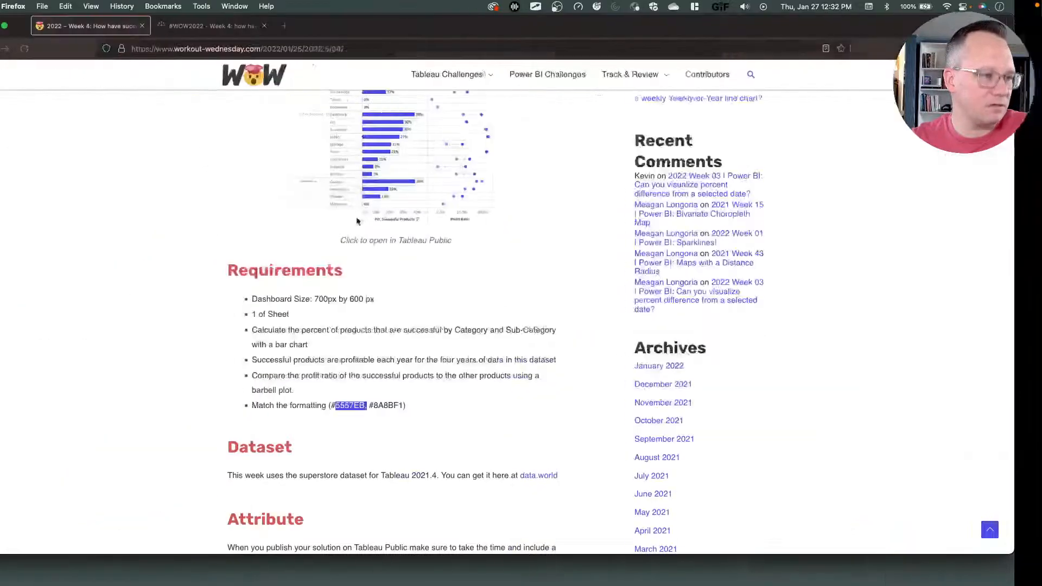
drag(431, 407, 402, 403)
key(super+c)
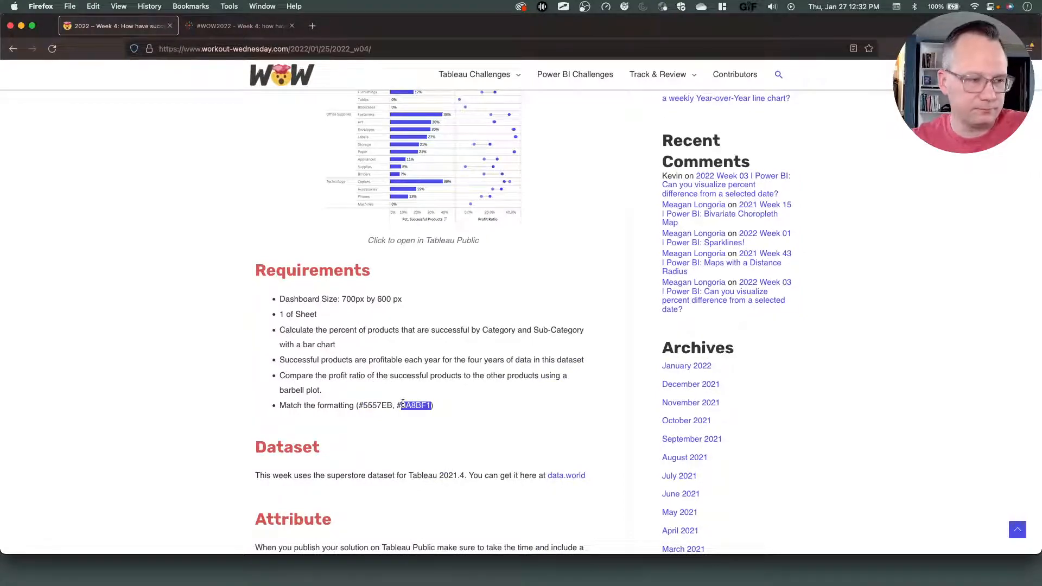
key(super+Tab)
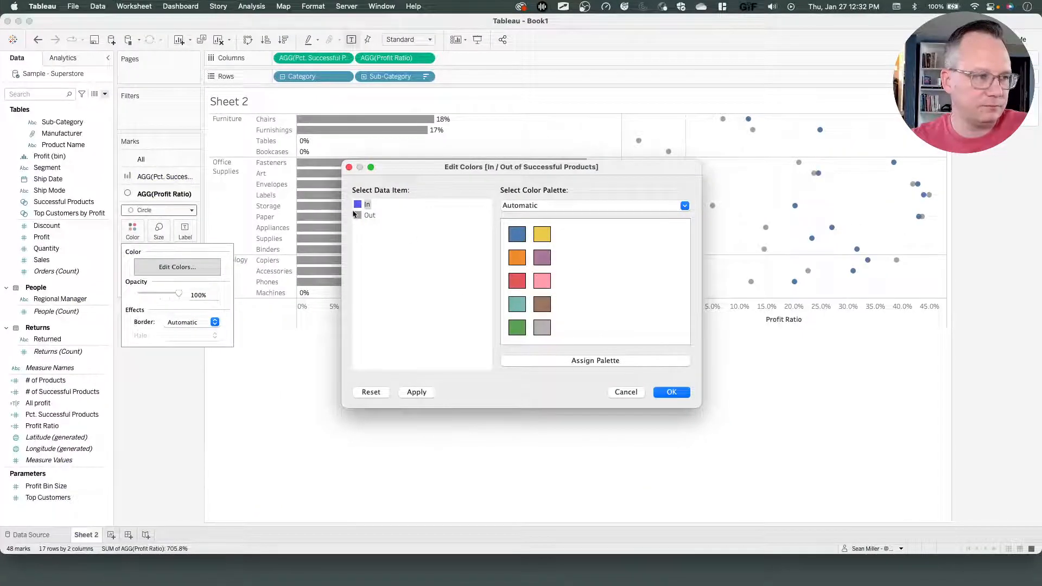
Set the Out color of the Successful Products legend to hex 8A8BF1 and confirm the color edits.
double_click(356, 215)
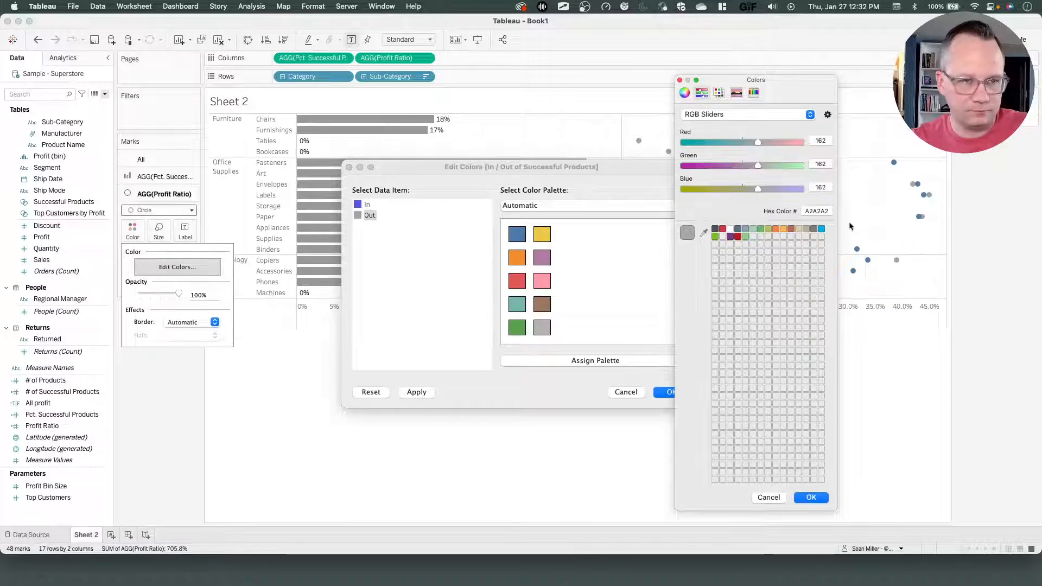
double_click(821, 212)
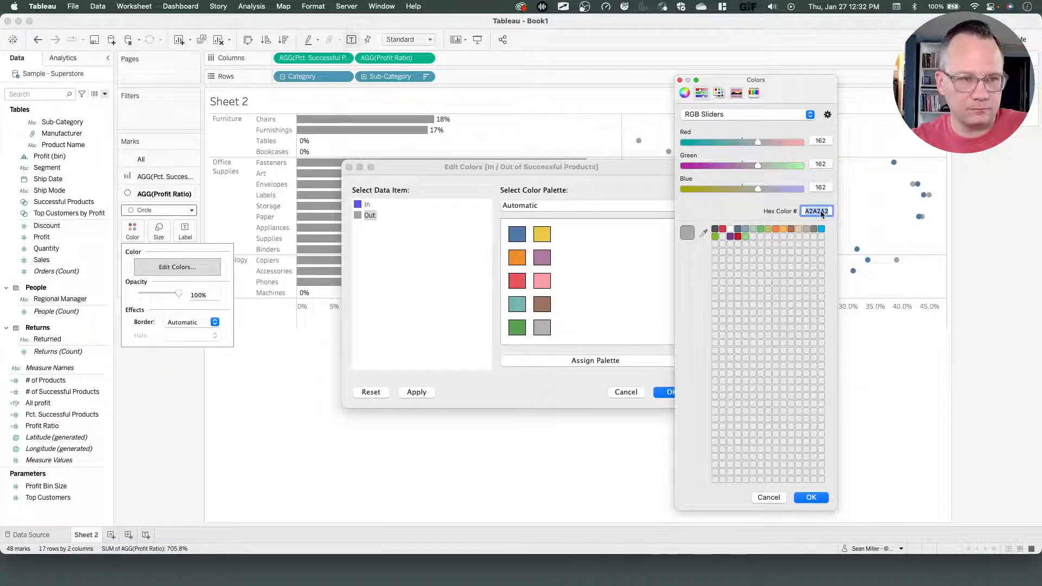
key(super+v)
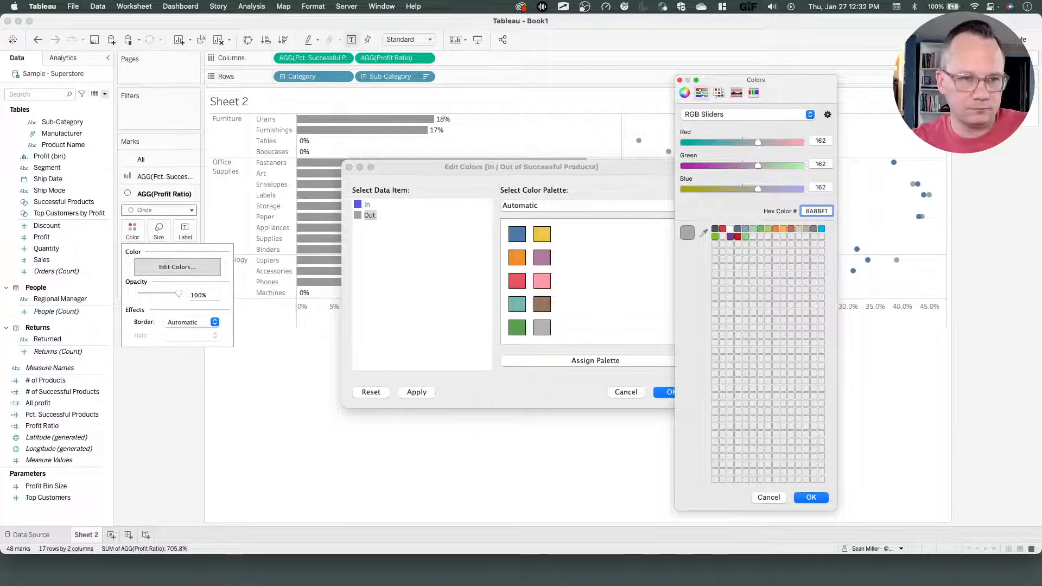
key(Return)
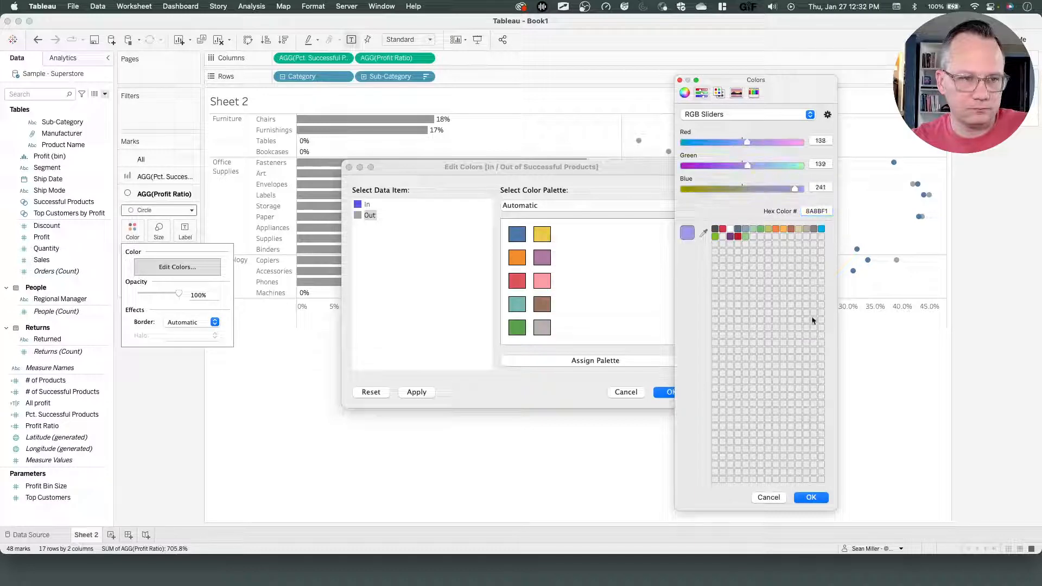
click(809, 497)
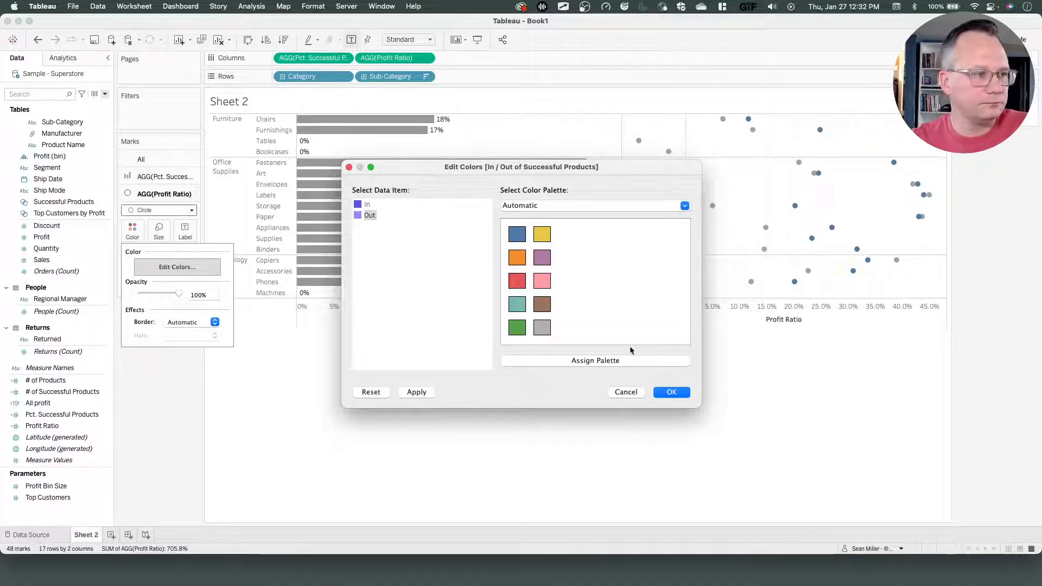
click(672, 394)
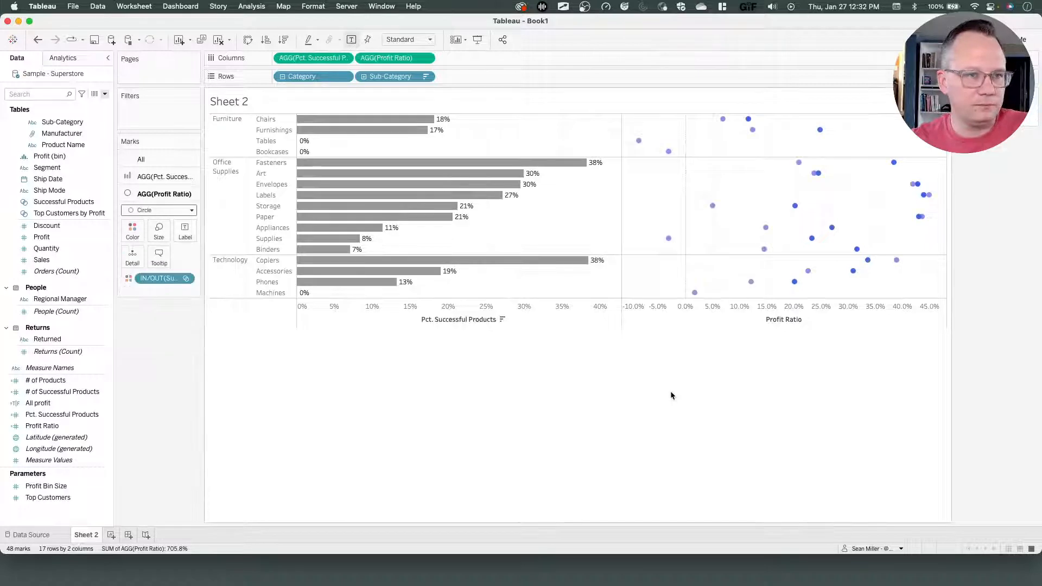
Color the Pct. Successful Products bars with hex 5557EB copied from the challenge page.
mouse_move(376, 197)
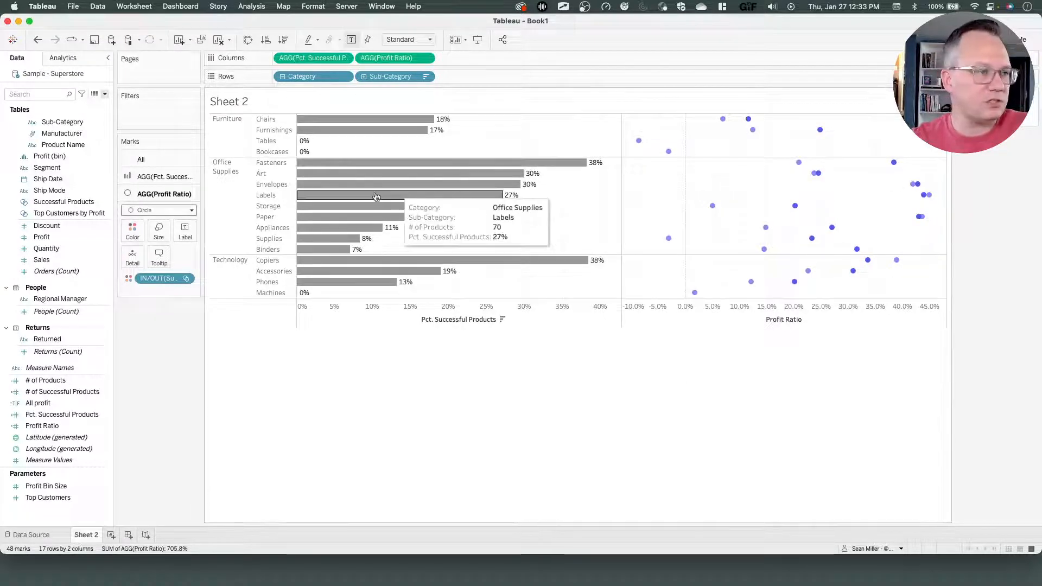
click(164, 177)
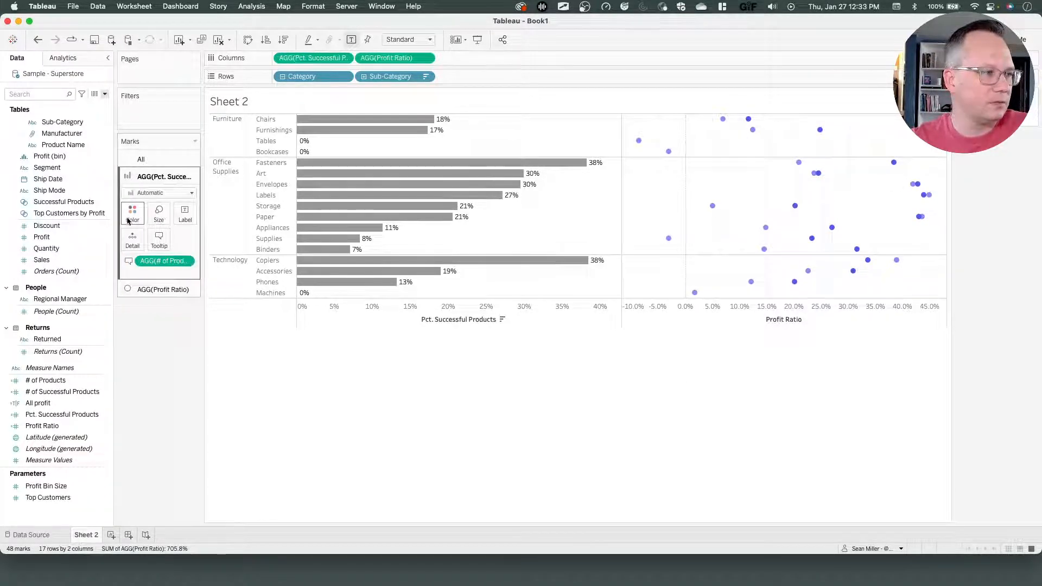
click(132, 215)
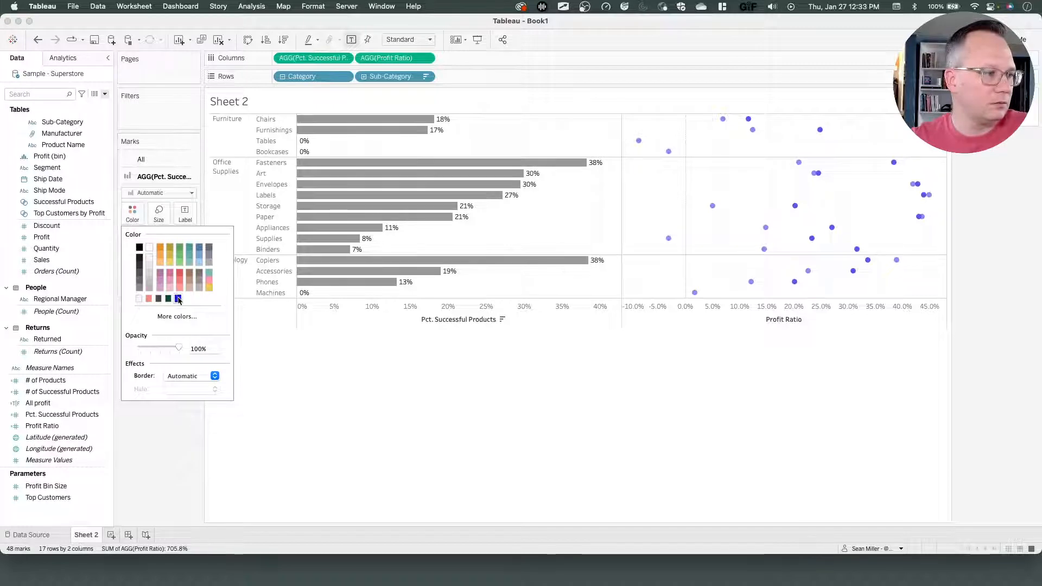
key(super+Tab)
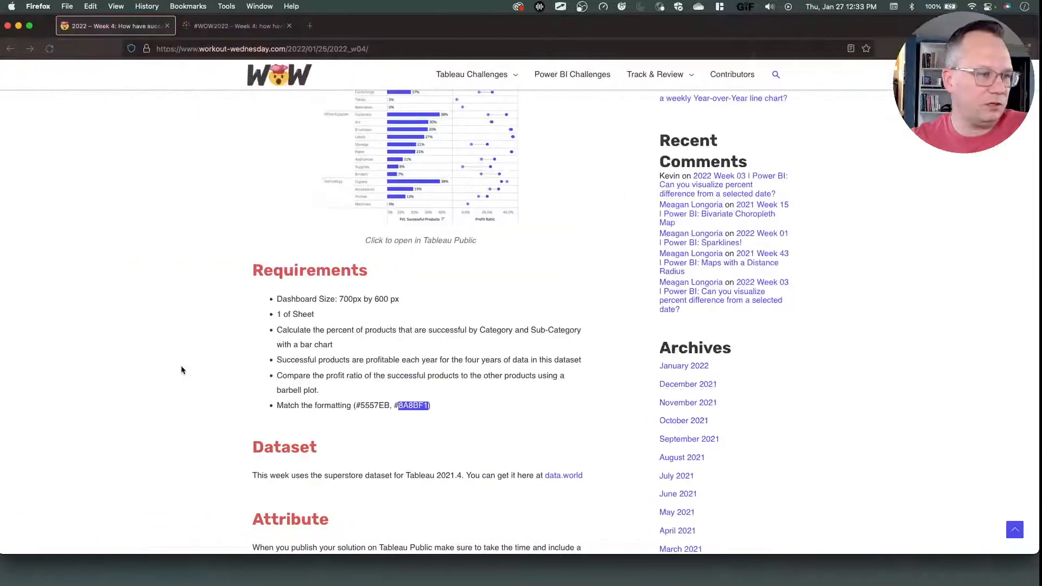
click(391, 405)
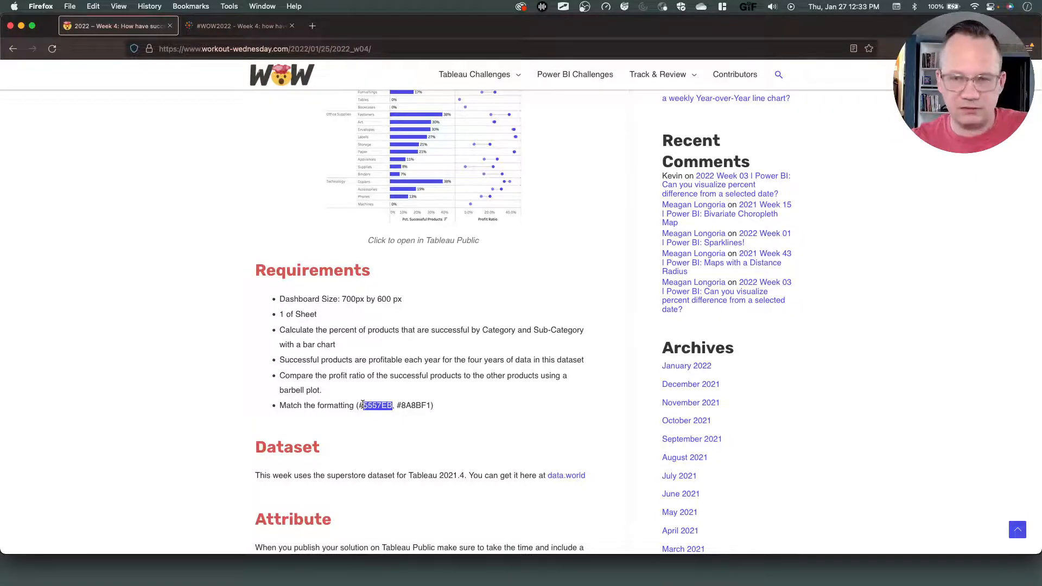
key(super+Tab)
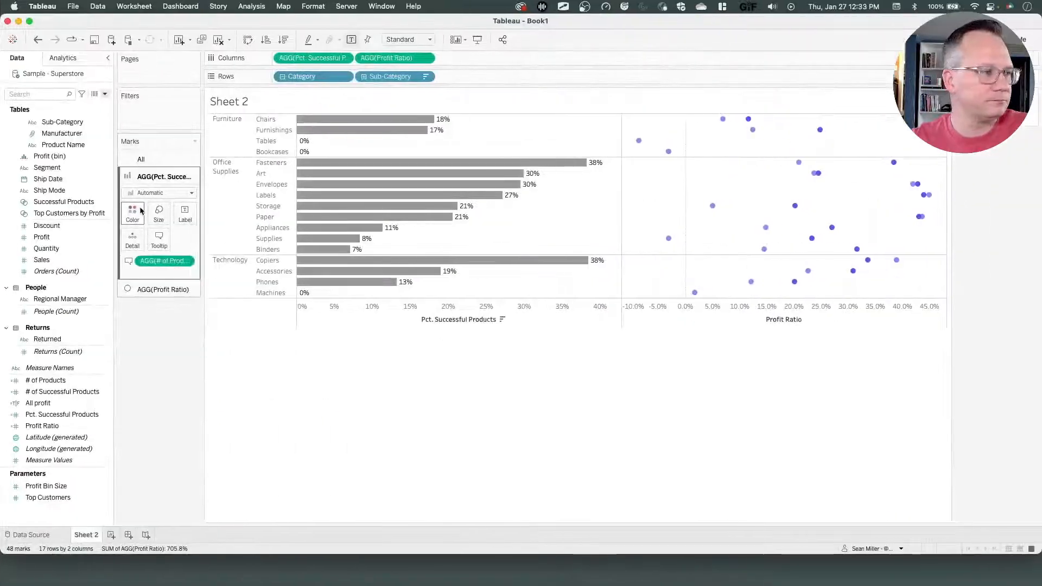
click(138, 212)
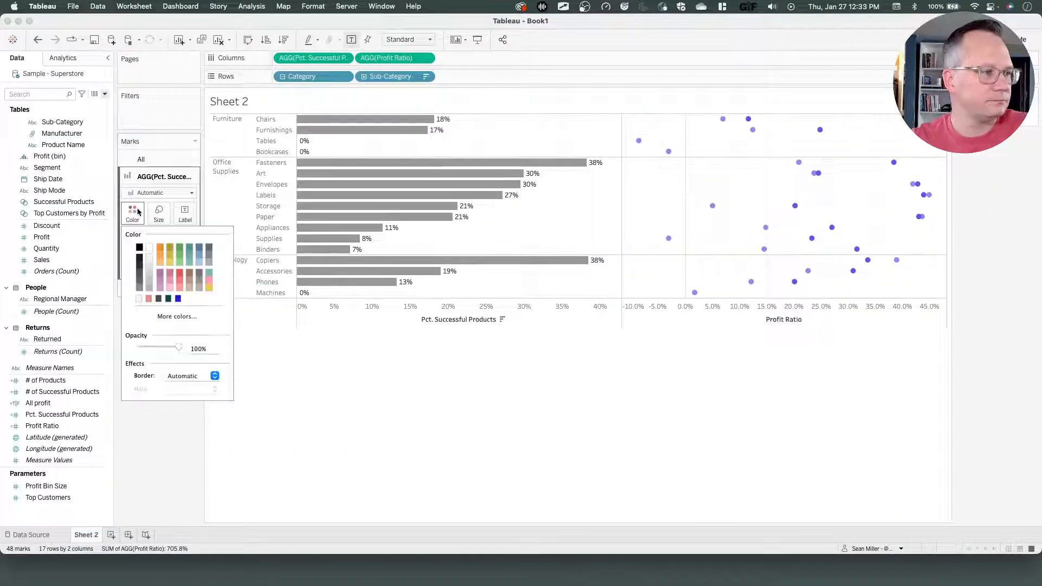
click(177, 317)
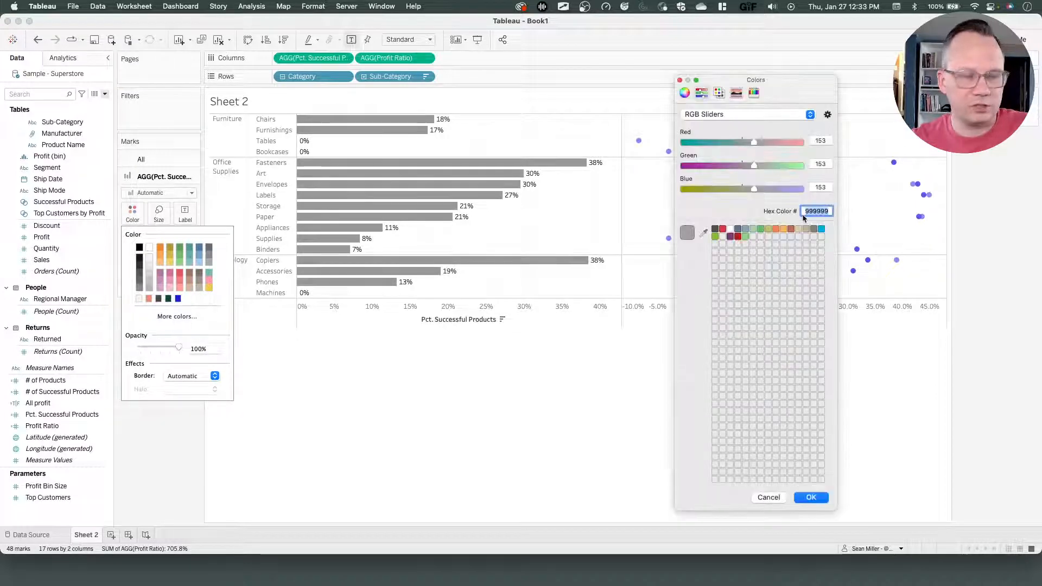
key(Return)
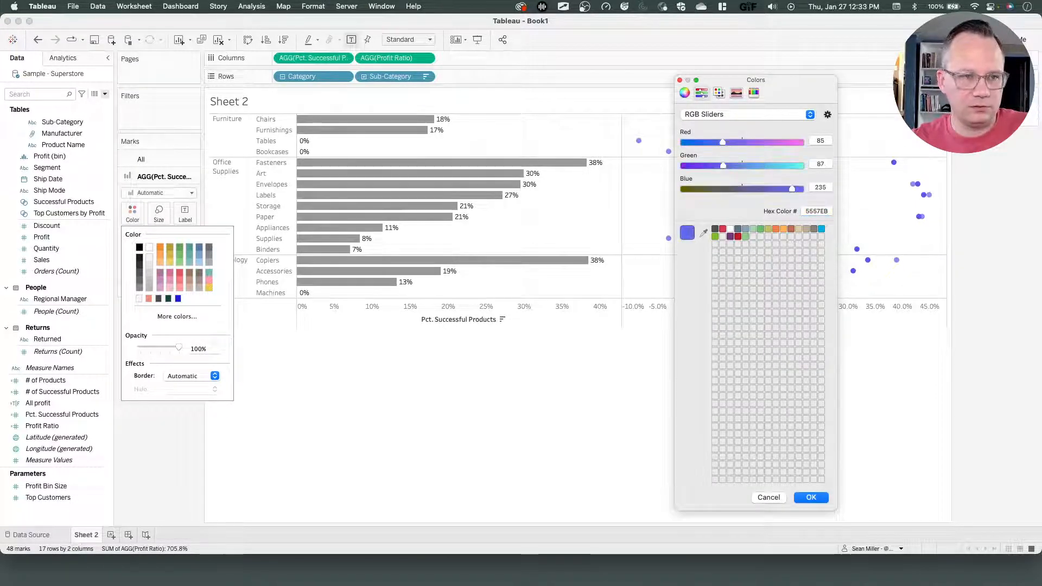
click(806, 497)
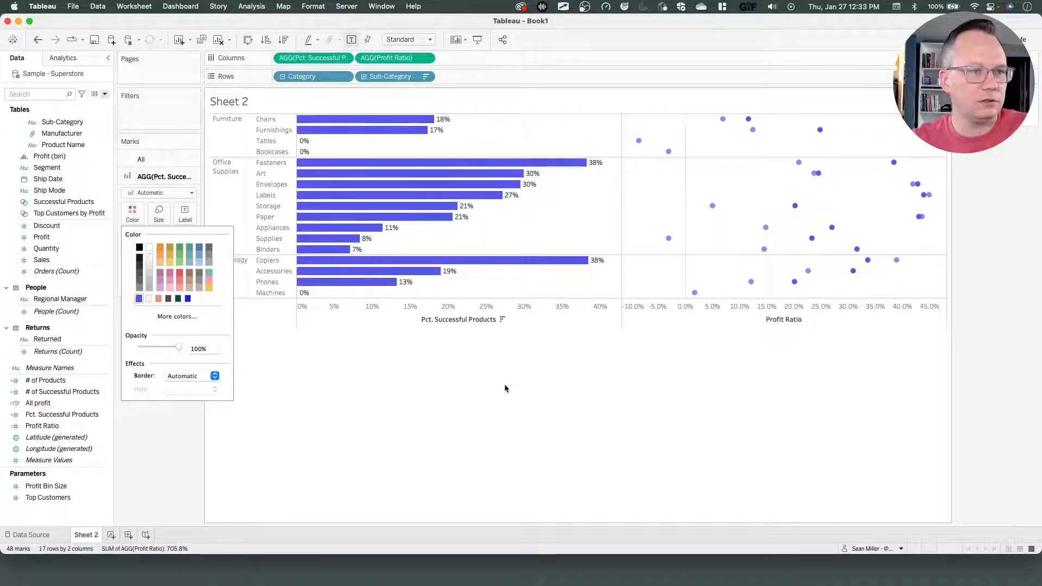
Fit the sheet to Entire View and compare it with the reference viz on Tableau Public.
click(426, 41)
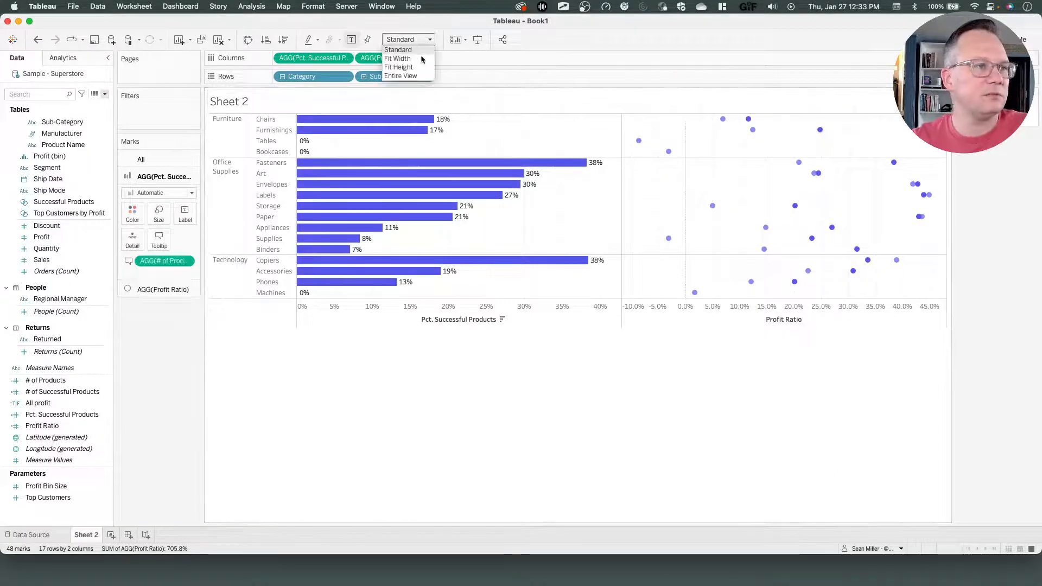
click(410, 77)
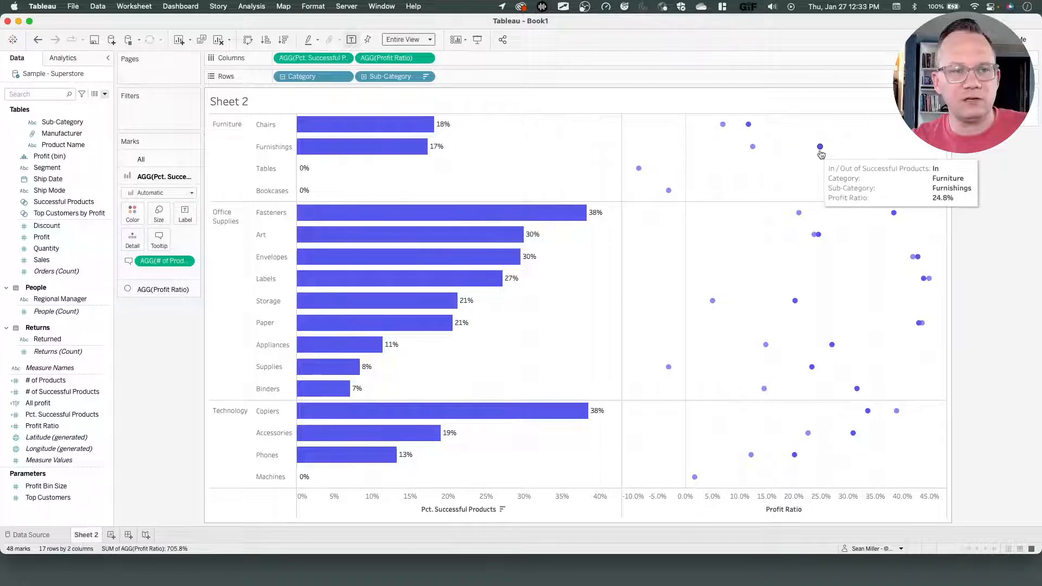
mouse_move(747, 153)
key(ctrl+Left)
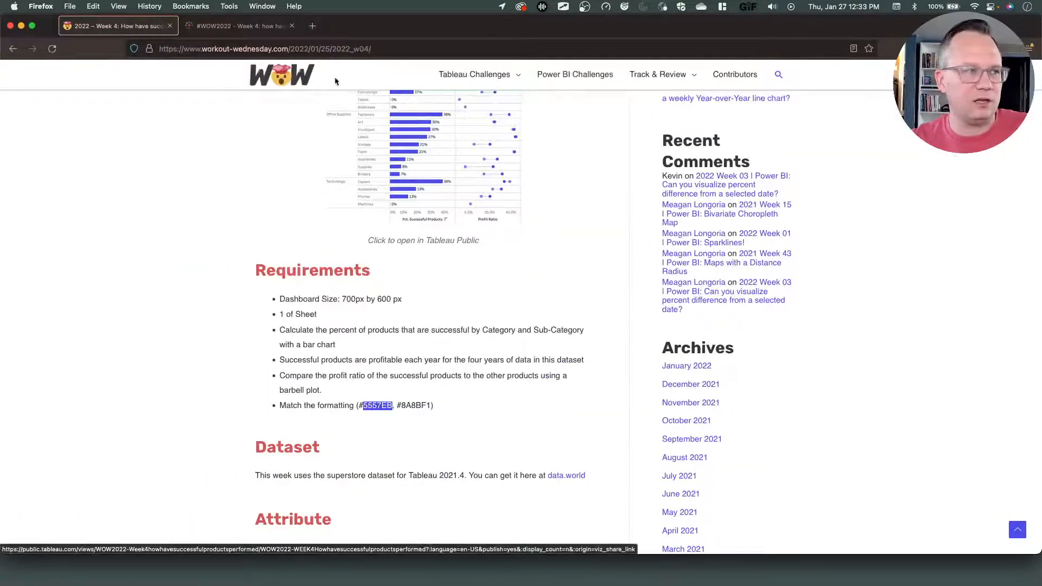
click(267, 28)
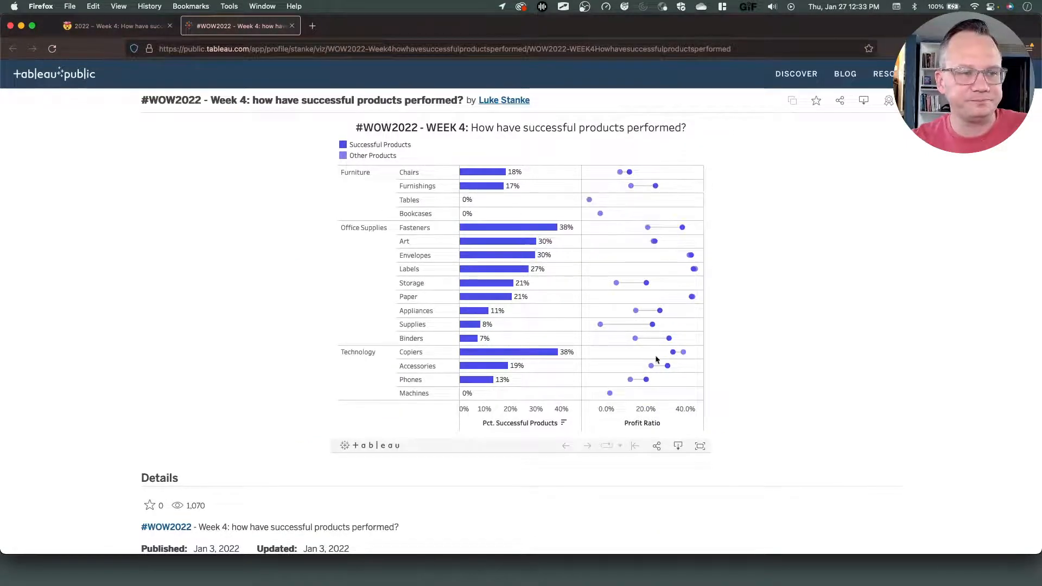
key(ctrl+Right)
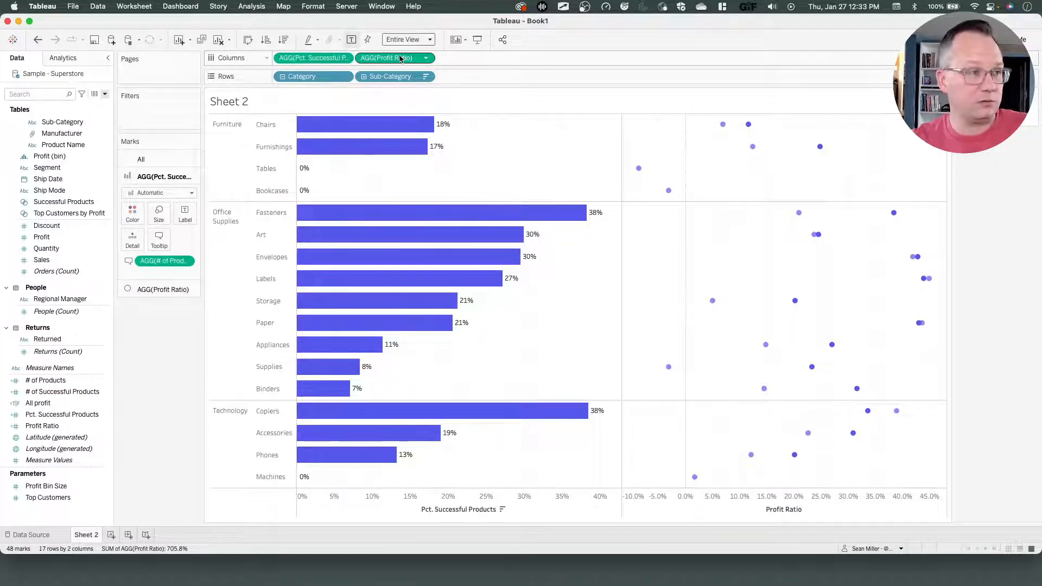
Duplicate Profit Ratio on Columns and change the new Profit Ratio marks to Line.
drag(395, 60, 438, 61)
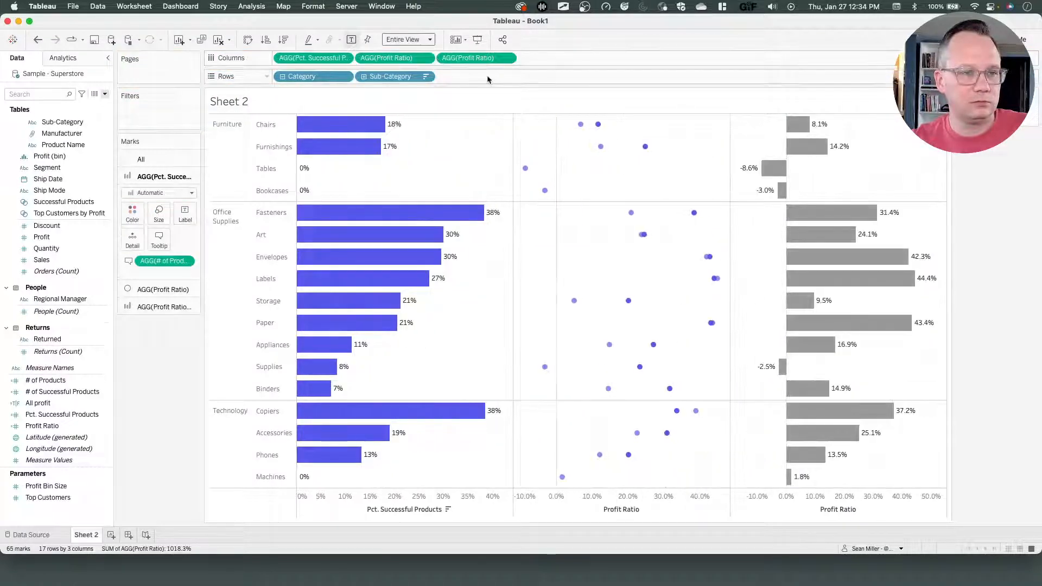
click(151, 307)
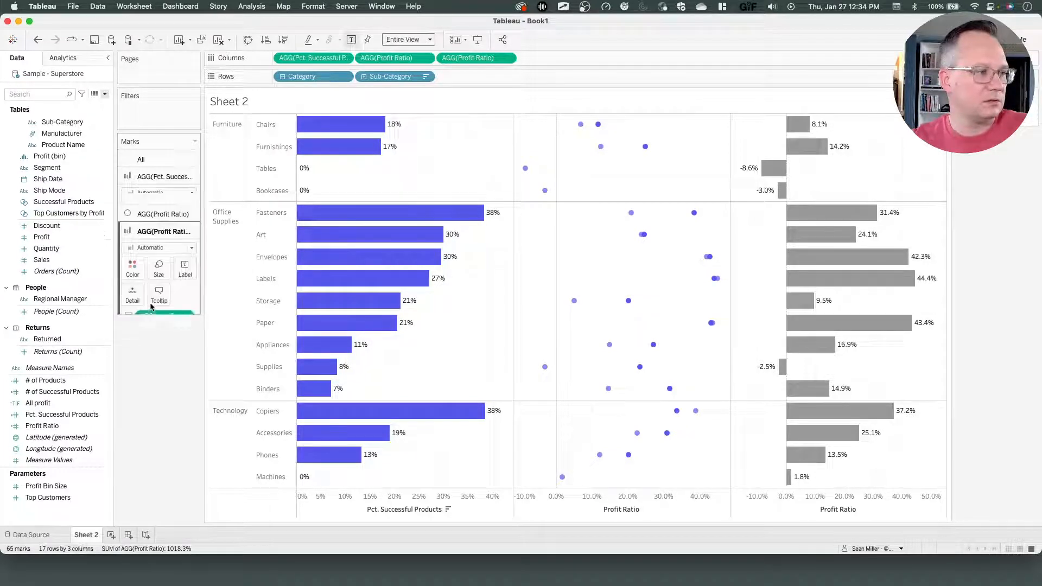
click(155, 229)
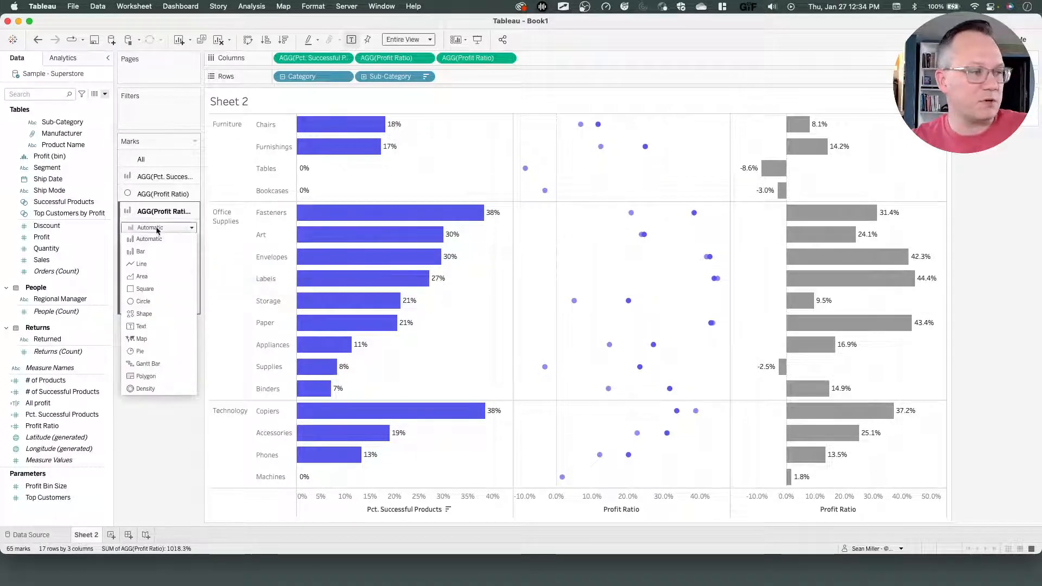
click(148, 263)
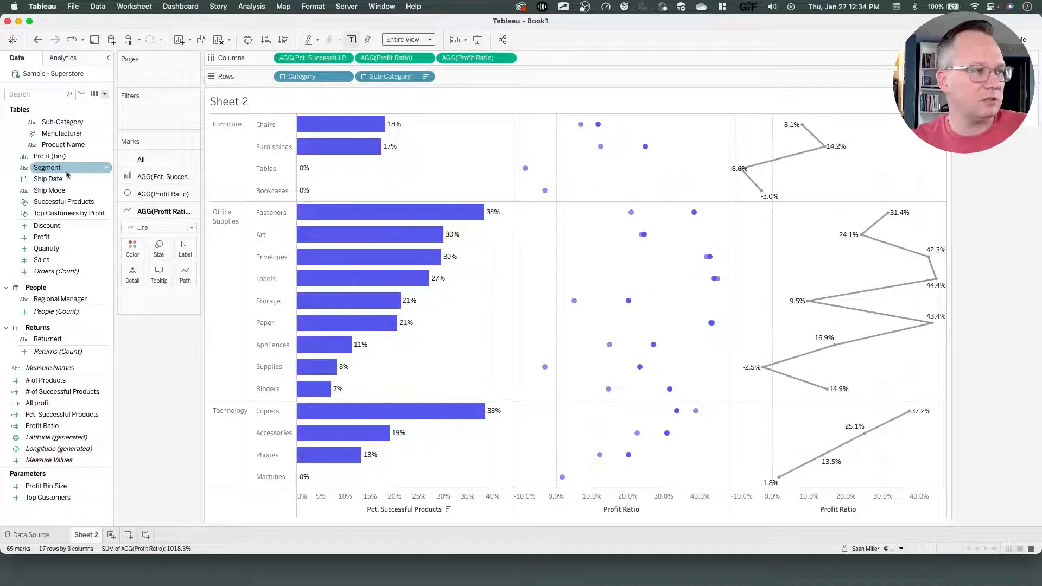
drag(69, 202, 132, 277)
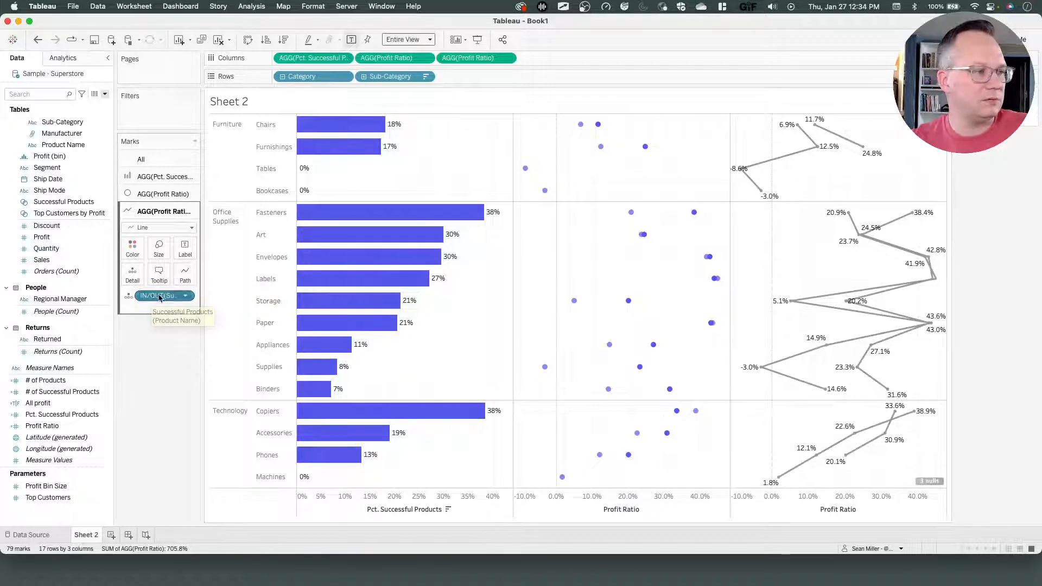
drag(160, 297, 177, 278)
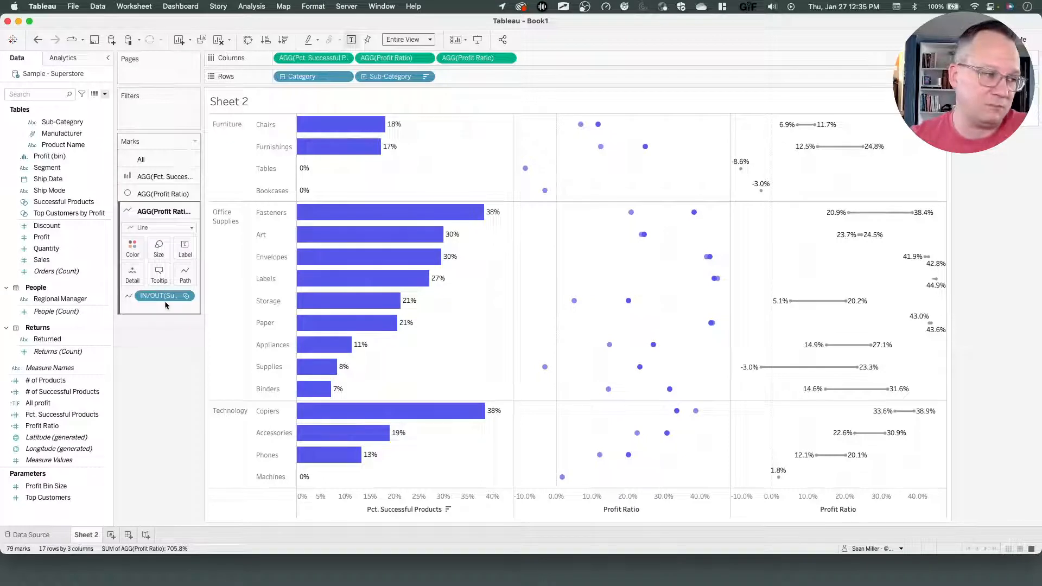
drag(164, 301, 160, 343)
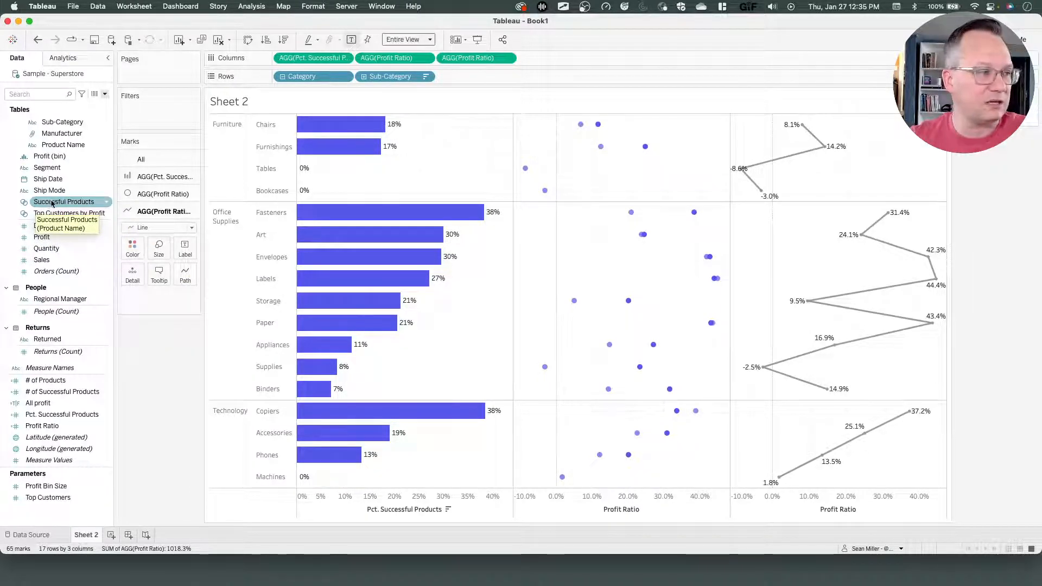
Add the Successful Products set to the line marks and place it on Path to connect each sub-category's points.
drag(46, 203, 130, 272)
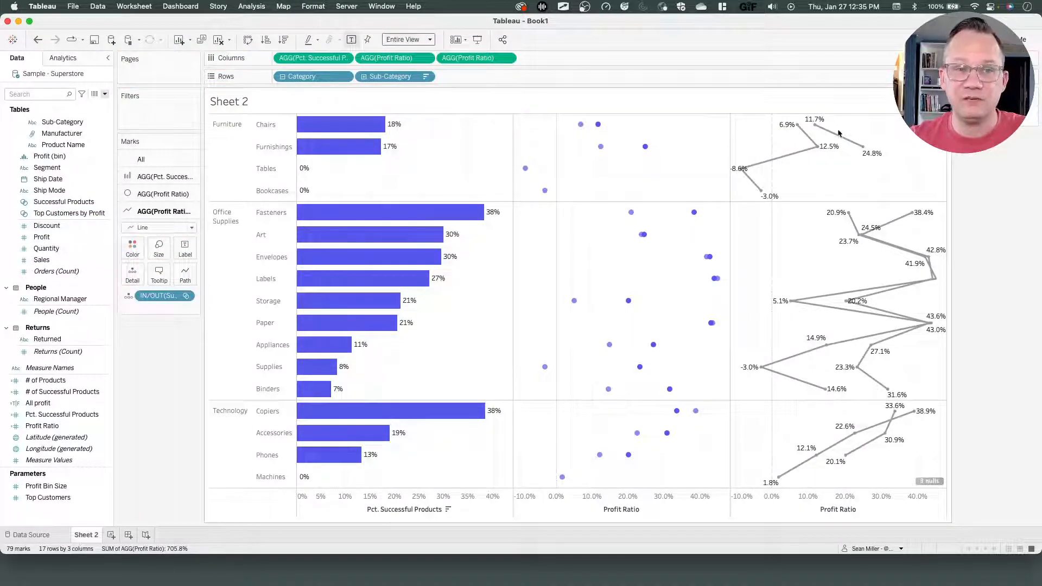
mouse_move(829, 141)
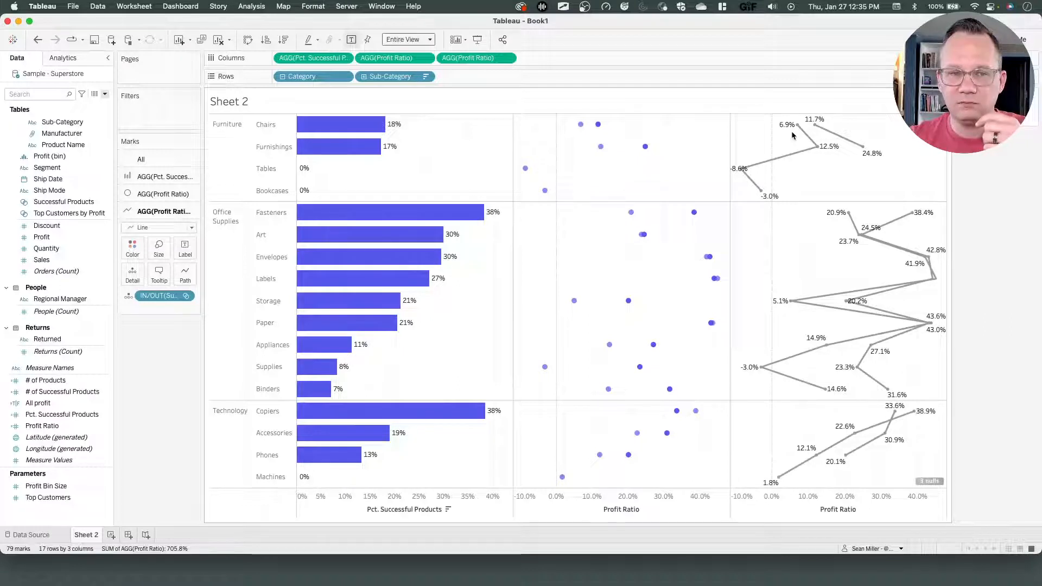
mouse_move(845, 143)
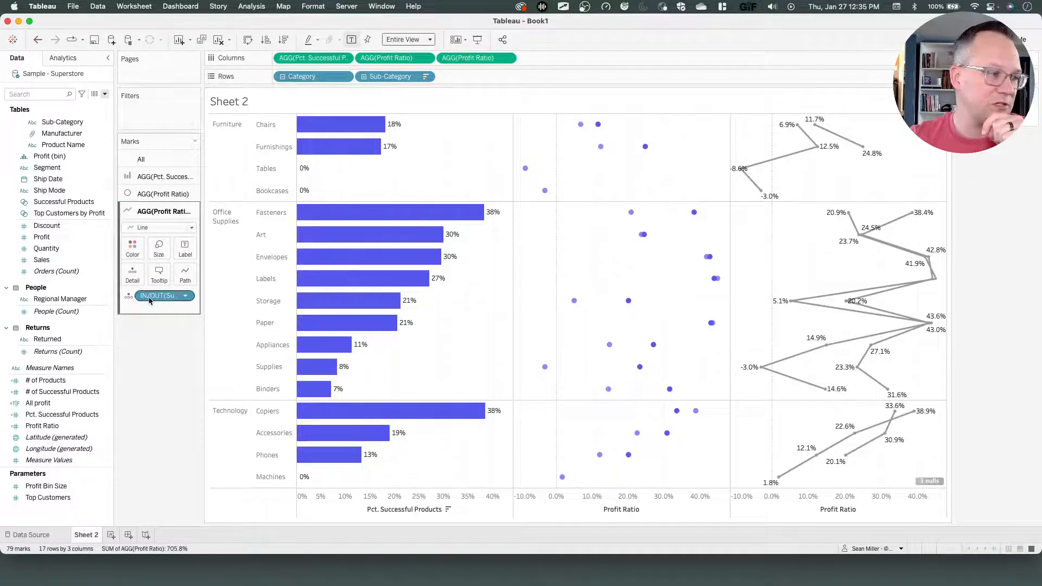
drag(150, 301, 178, 276)
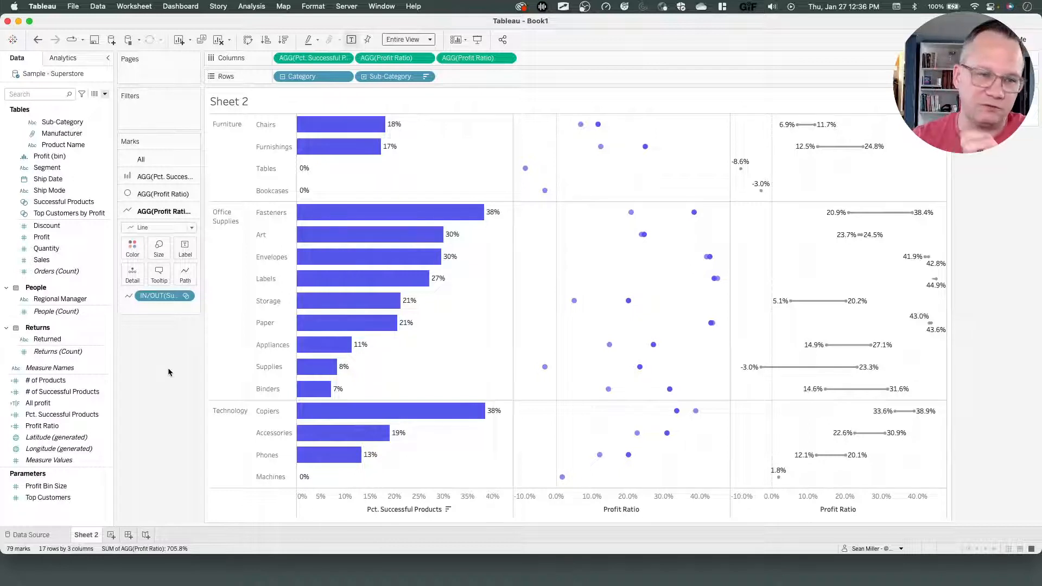
Turn off mark labels for the Profit Ratio line marks.
click(184, 249)
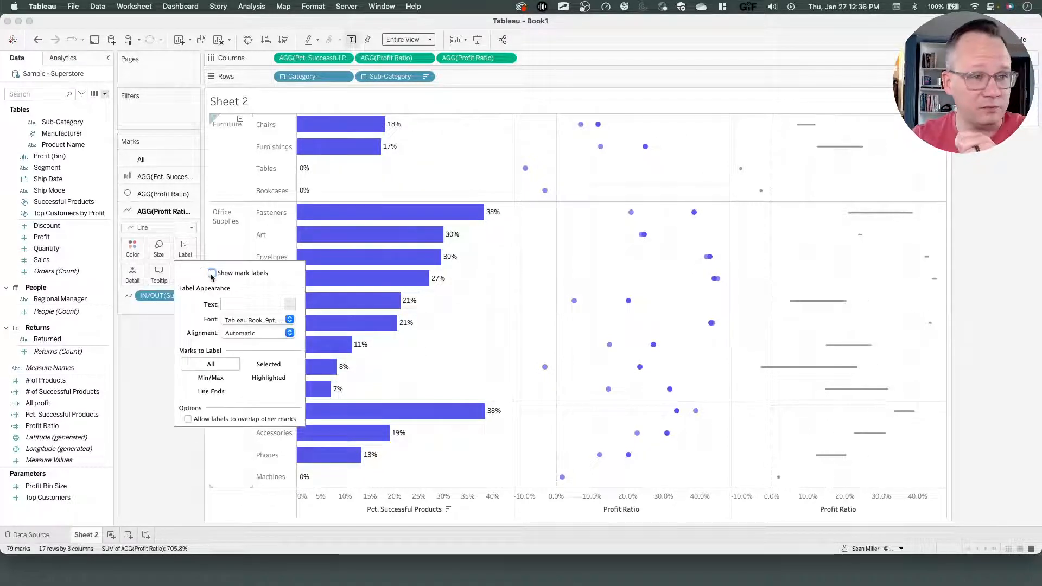
click(212, 274)
click(662, 206)
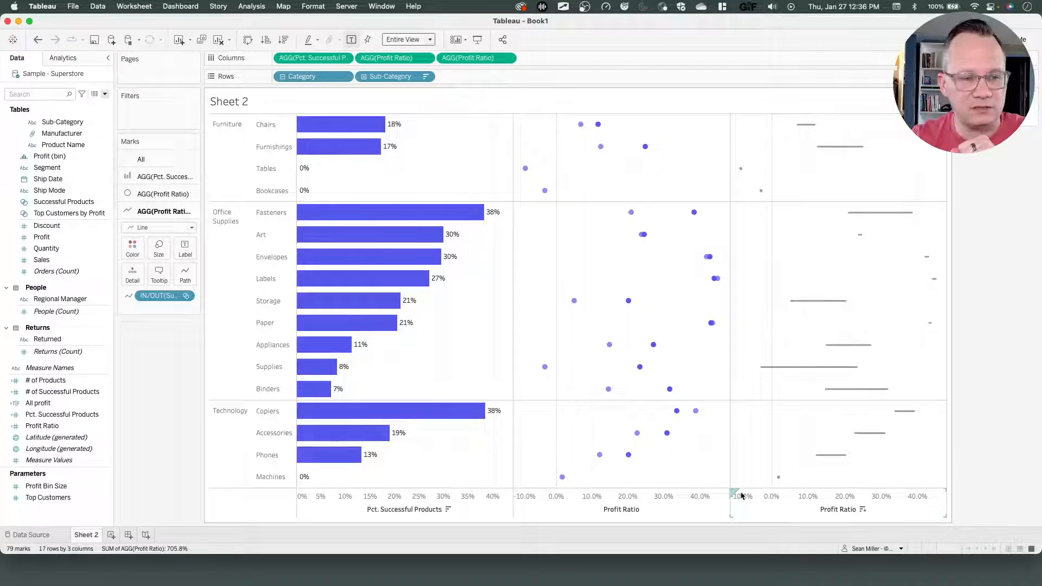
mouse_move(733, 491)
mouse_down()
mouse_move(608, 175)
mouse_move(610, 136)
mouse_move(687, 204)
mouse_move(799, 417)
mouse_move(792, 483)
mouse_move(737, 495)
mouse_up()
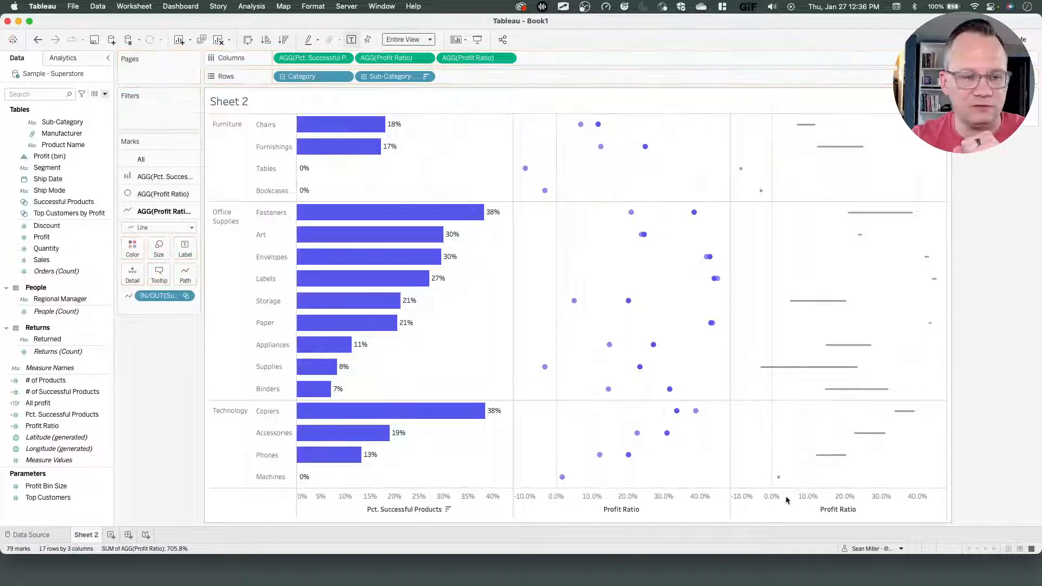
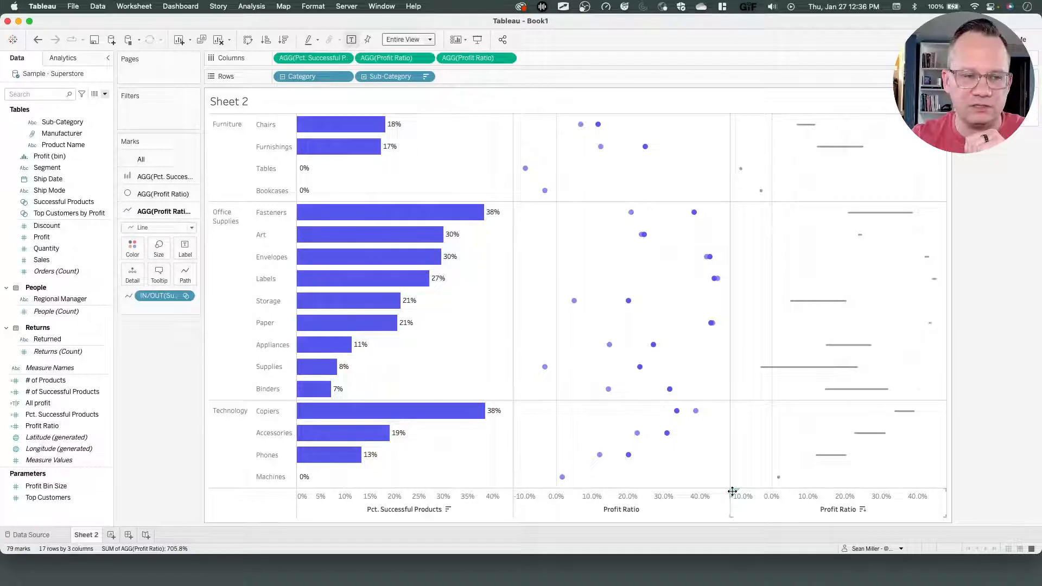
Combine the two Profit Ratio axes into a dual axis.
drag(732, 491, 608, 129)
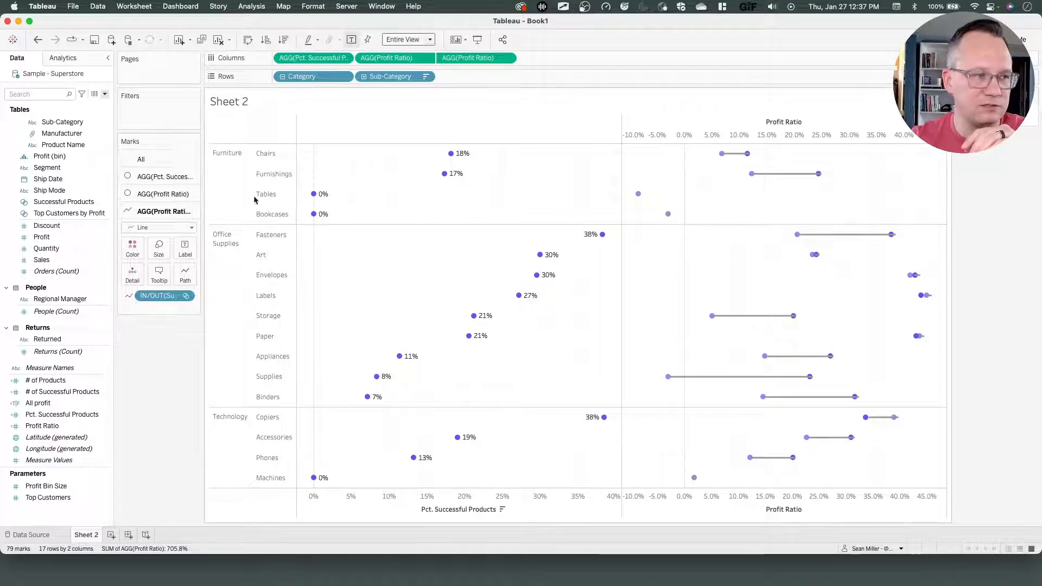
Change the Pct. Successful Products marks back to Bar.
click(145, 178)
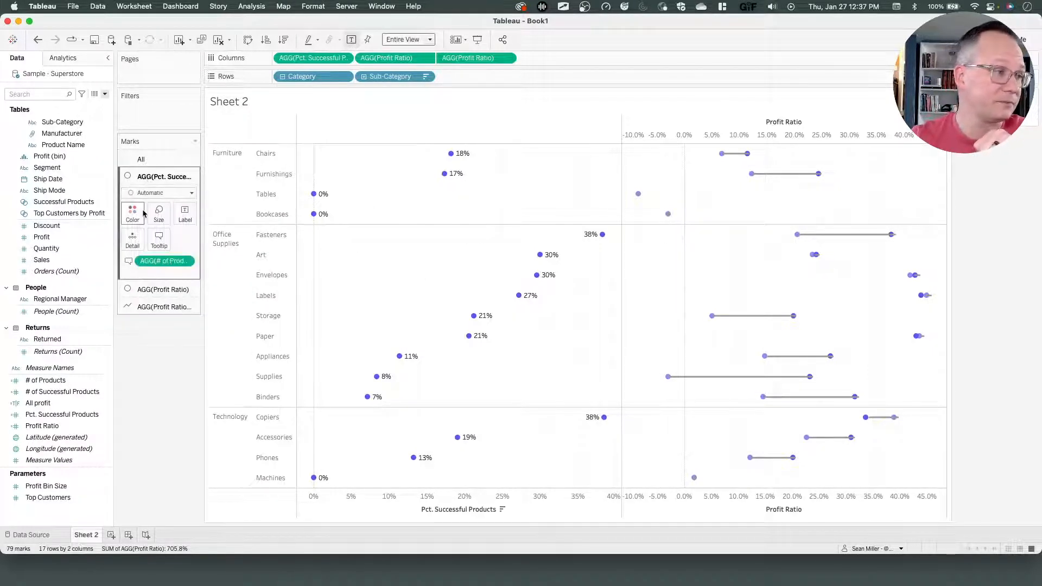
click(144, 196)
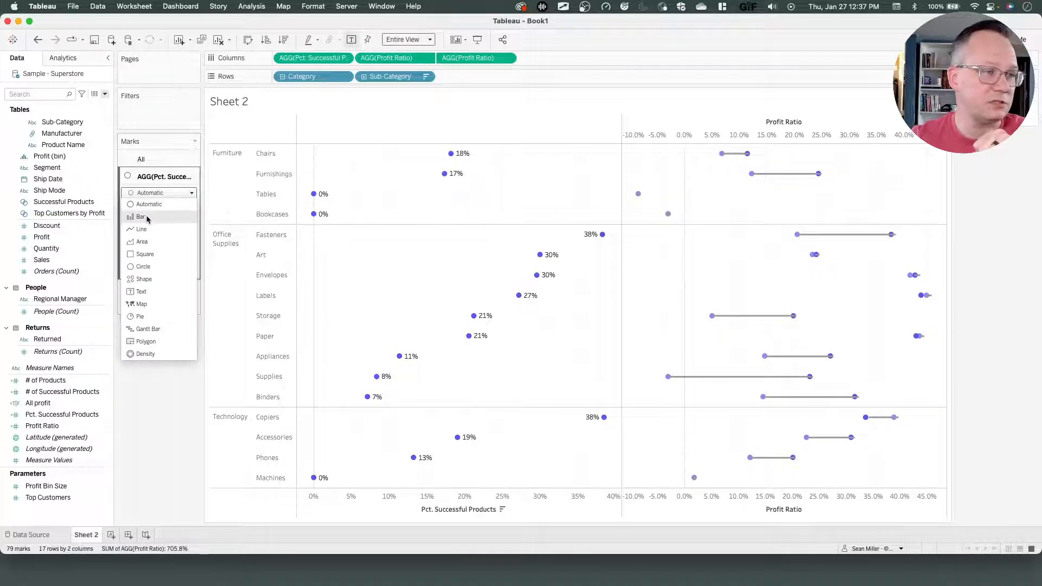
click(147, 218)
mouse_move(638, 195)
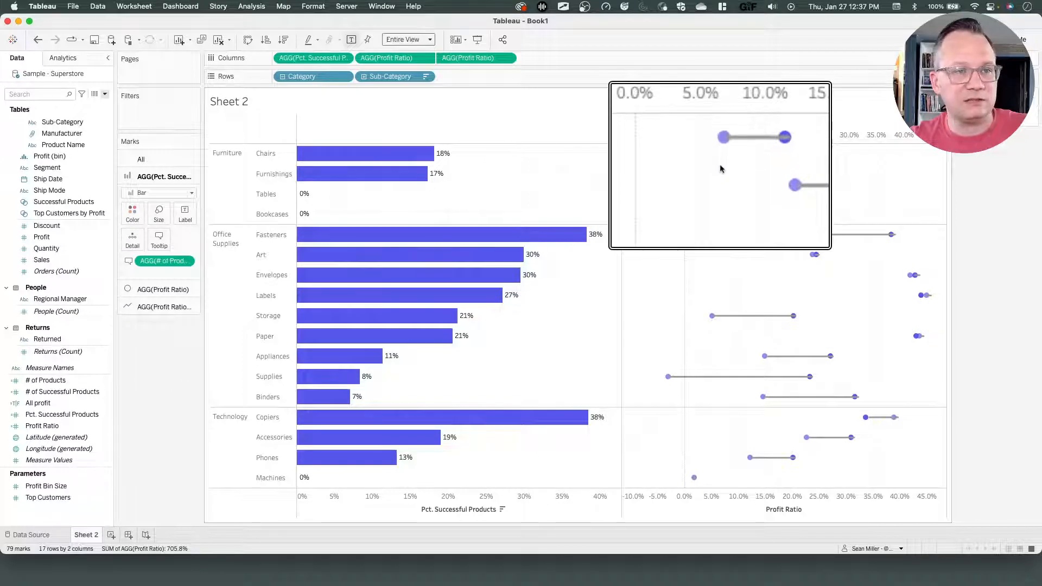
Swap the order of the two Profit Ratio pills on Columns so the line marks sit behind the circles.
mouse_move(783, 147)
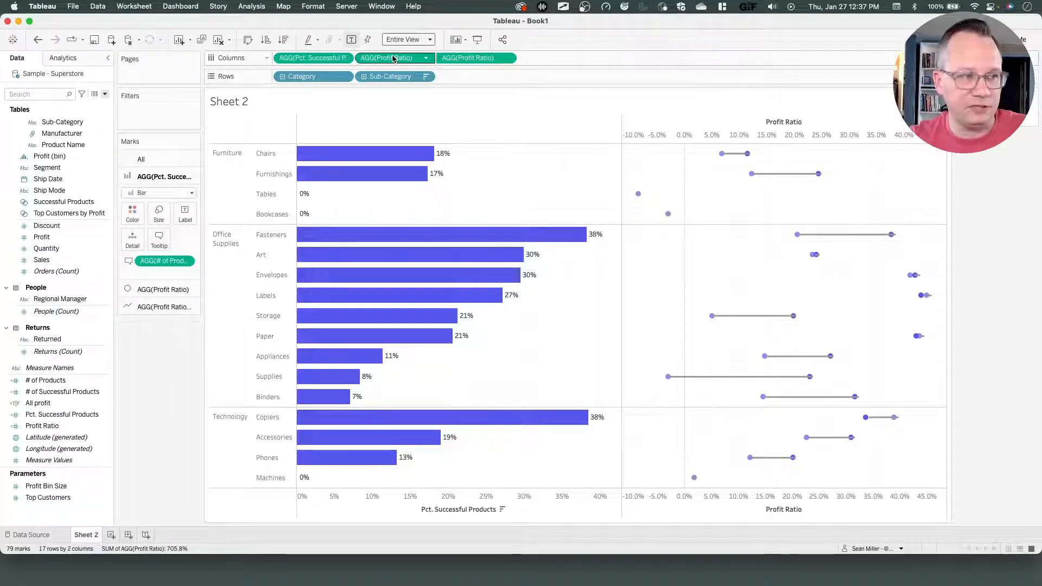
drag(398, 58, 526, 59)
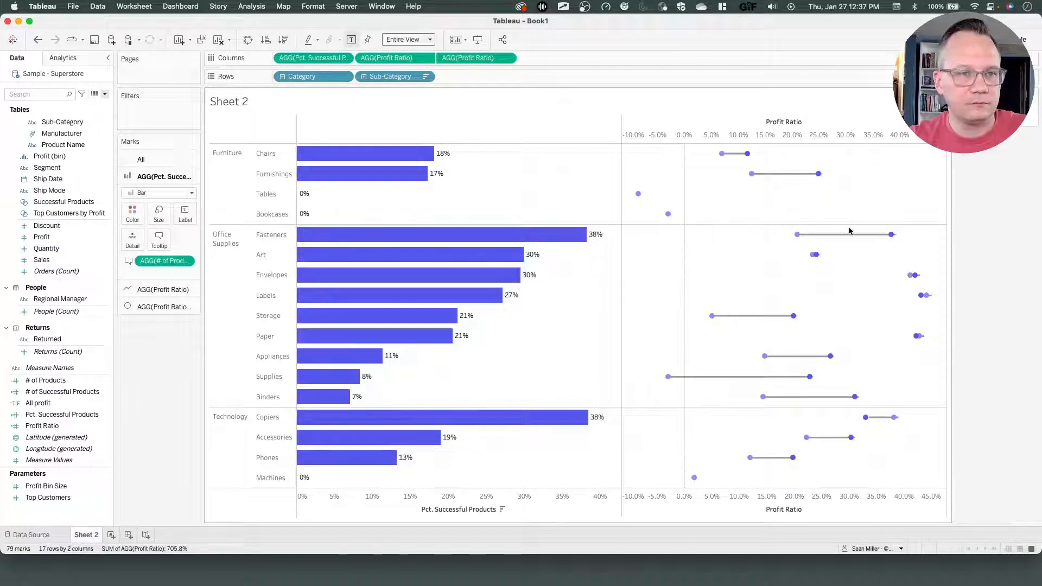
Synchronize the dual Profit Ratio axes and hide the header of the top Profit Ratio axis.
right_click(830, 135)
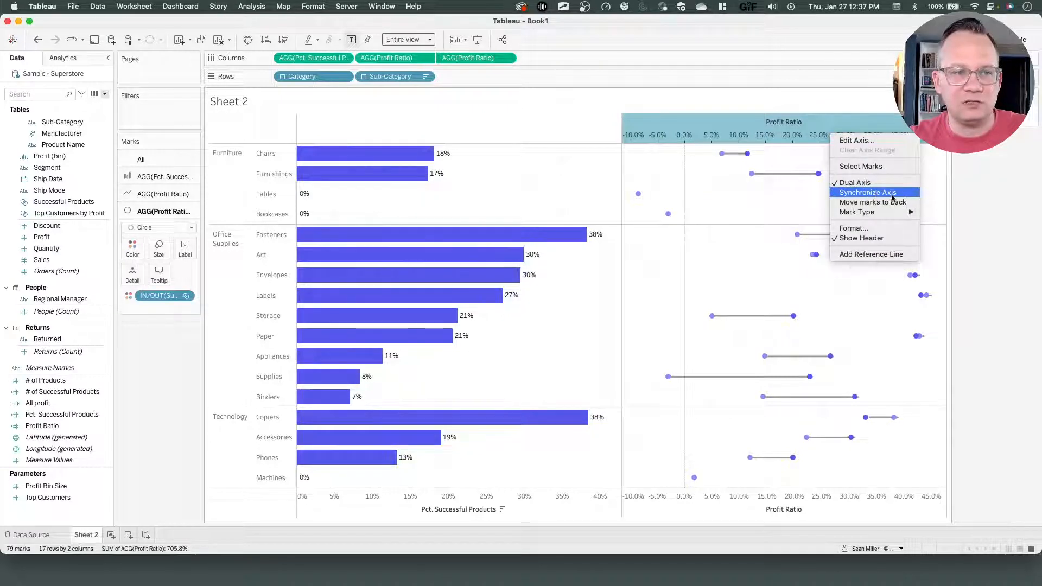
click(891, 195)
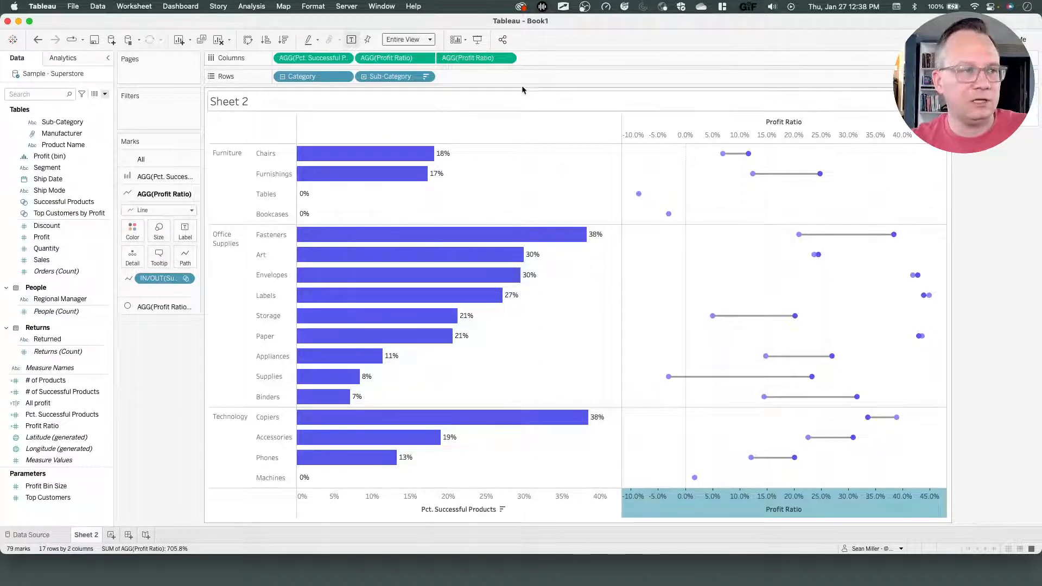
right_click(775, 129)
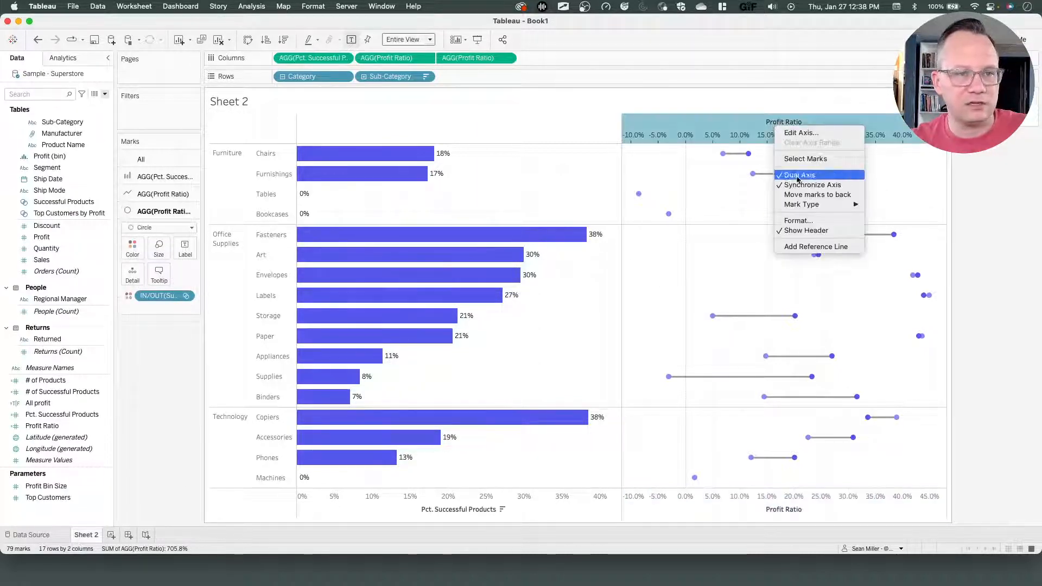
click(808, 232)
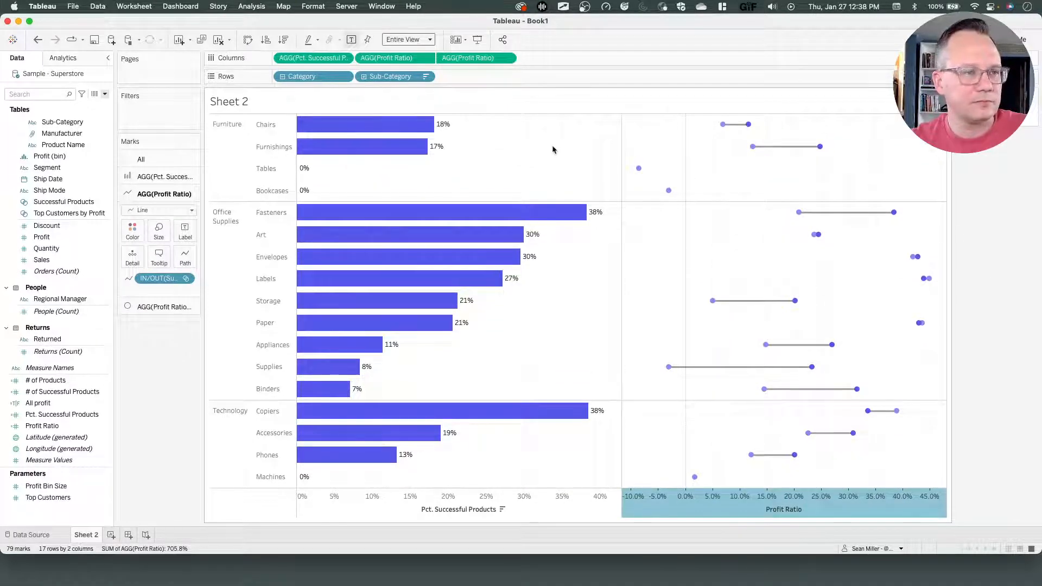
Compare the chart's bar and point tooltips with those of the reference viz on Tableau Public.
mouse_move(402, 148)
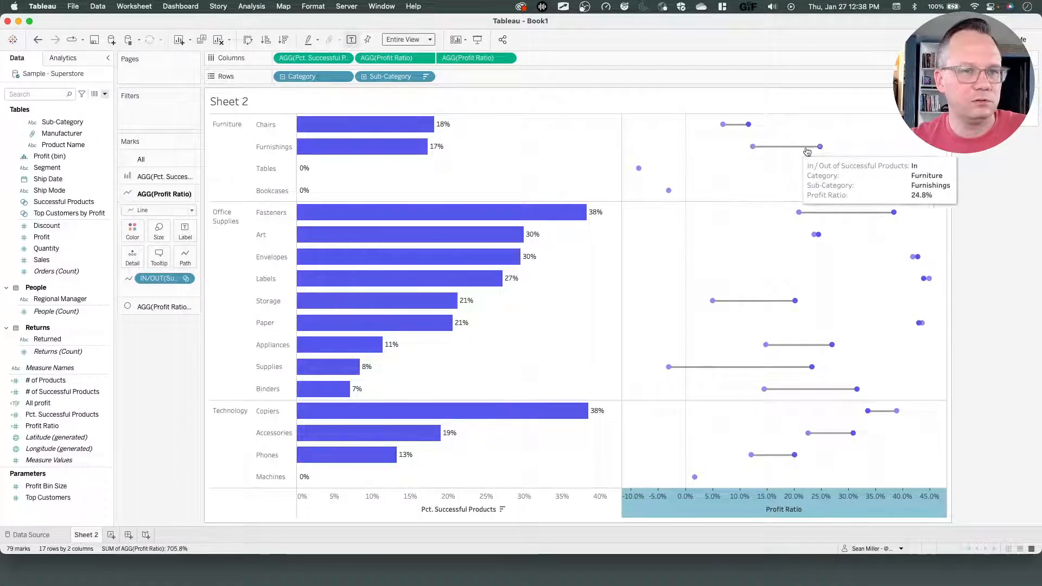
mouse_move(816, 151)
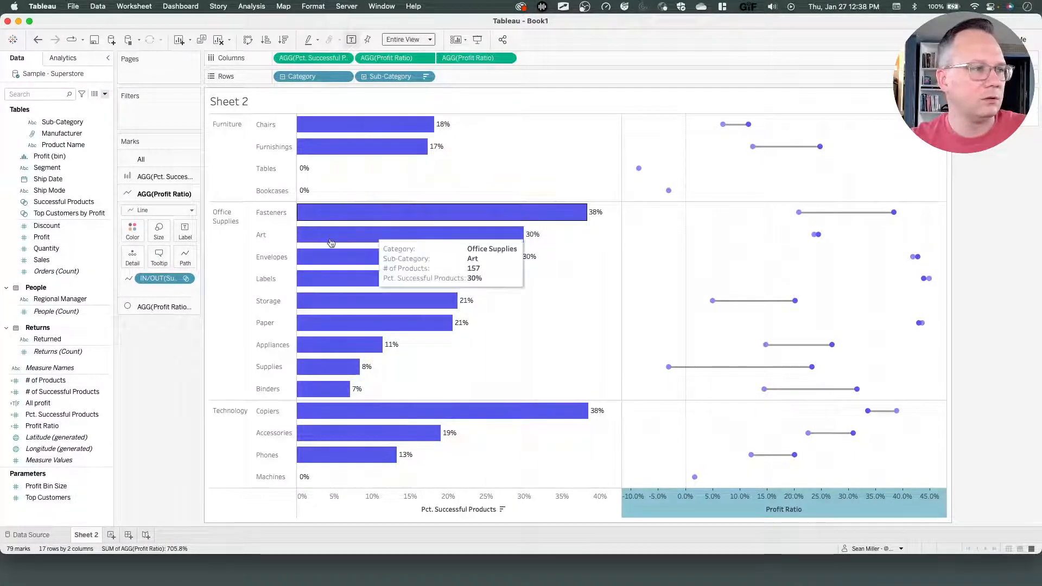
key(ctrl+Left)
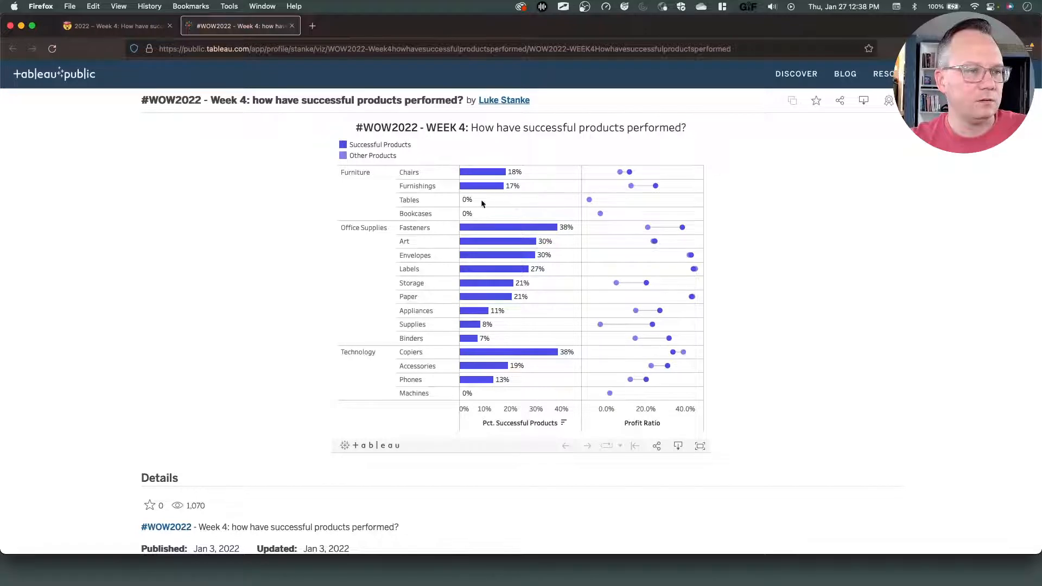
mouse_move(493, 190)
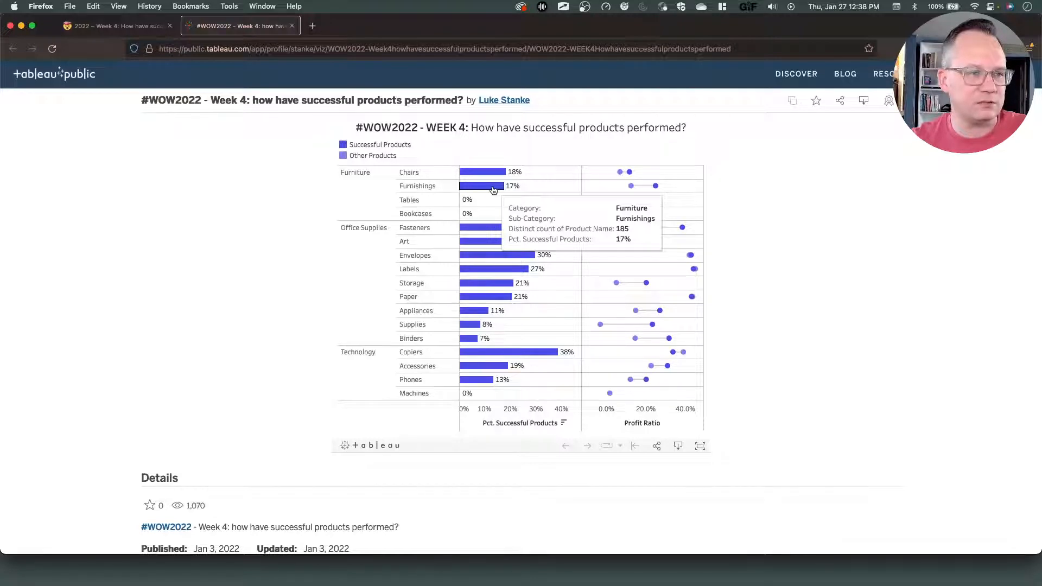
key(ctrl+Right)
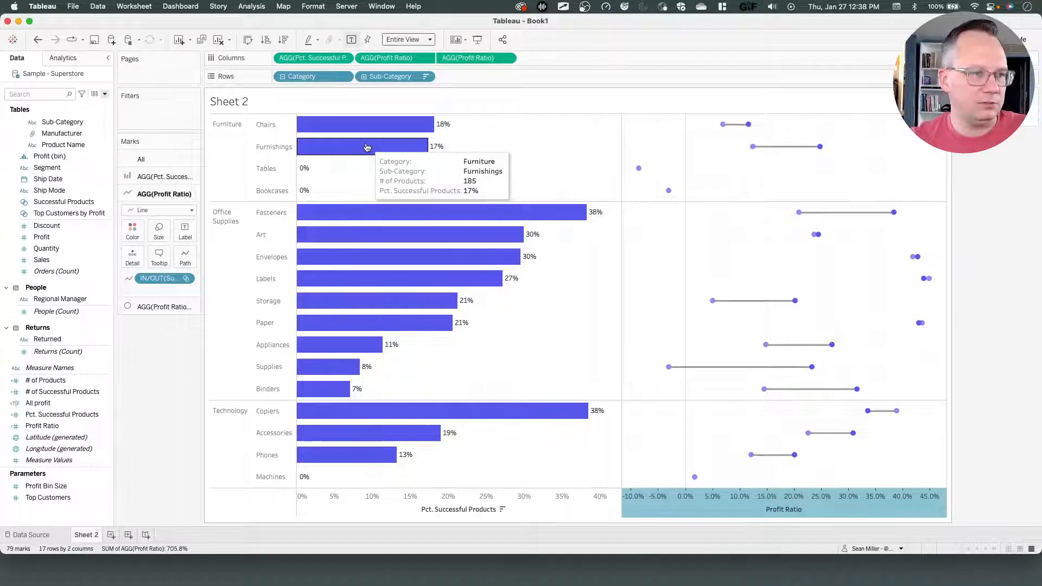
key(ctrl+Left)
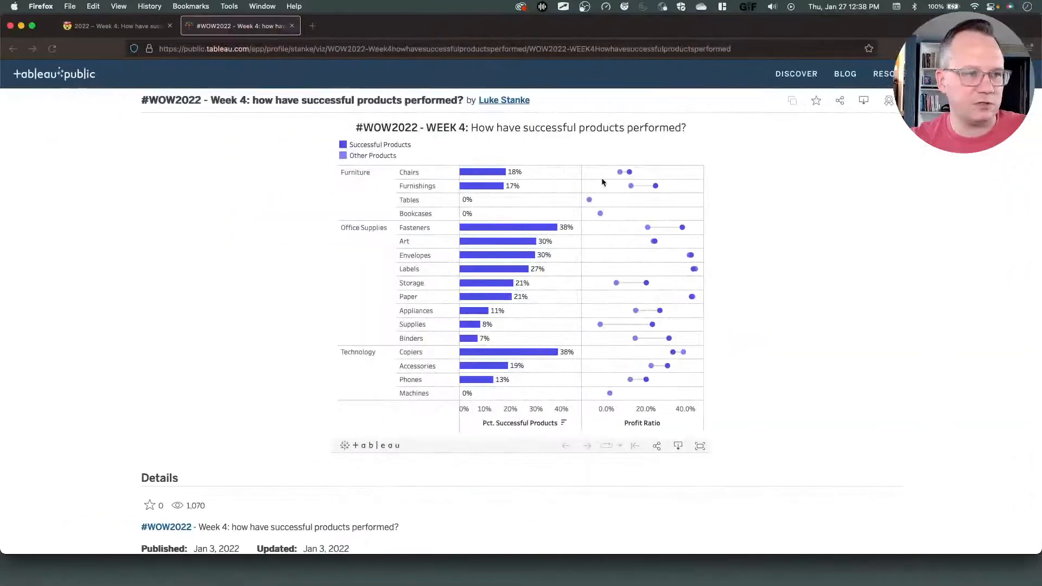
mouse_move(618, 178)
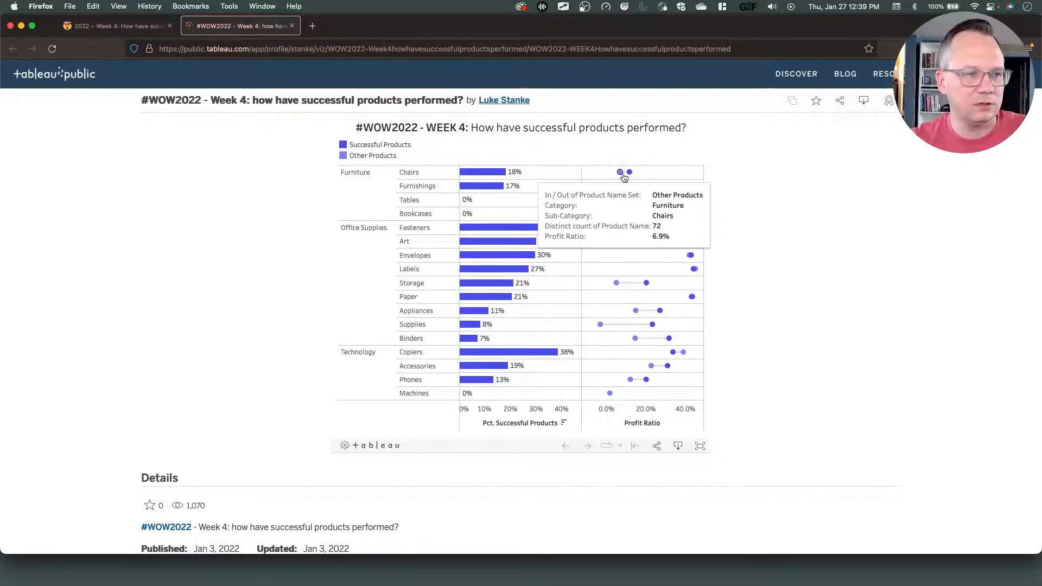
key(ctrl+Right)
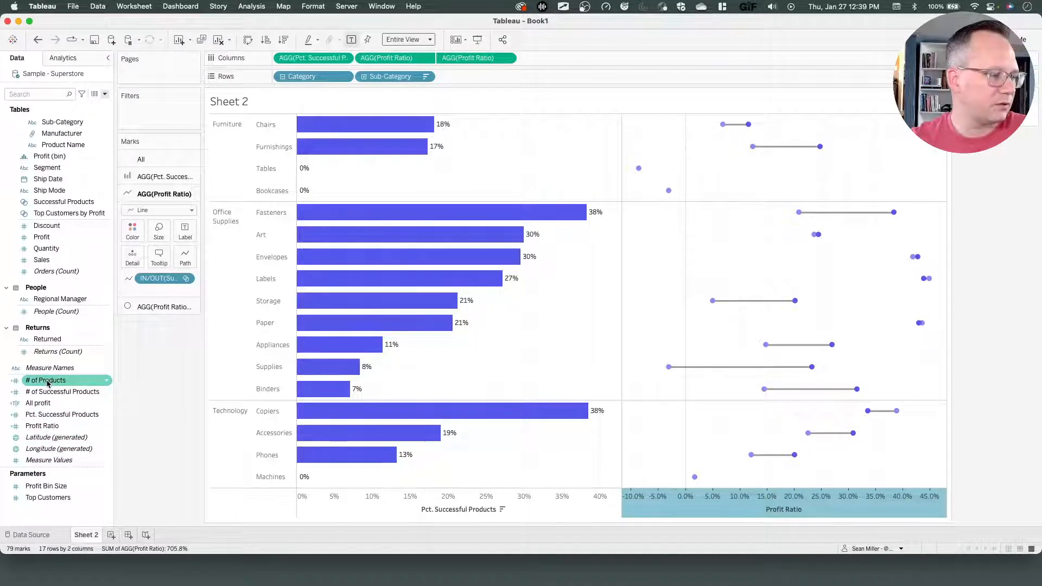
Add # of Products to the tooltips of both the Profit Ratio line and circle marks.
drag(47, 383, 153, 265)
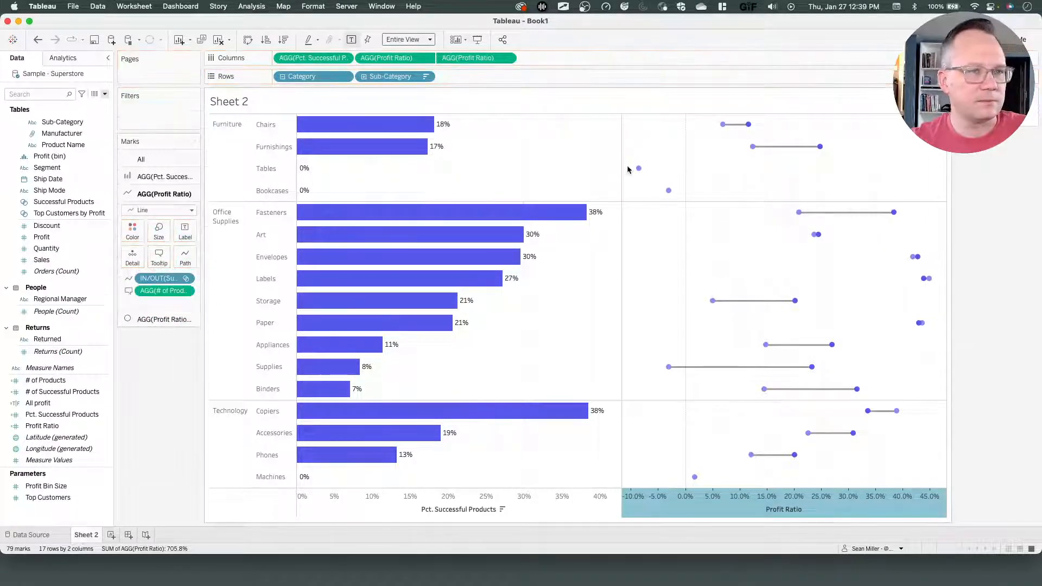
mouse_move(723, 129)
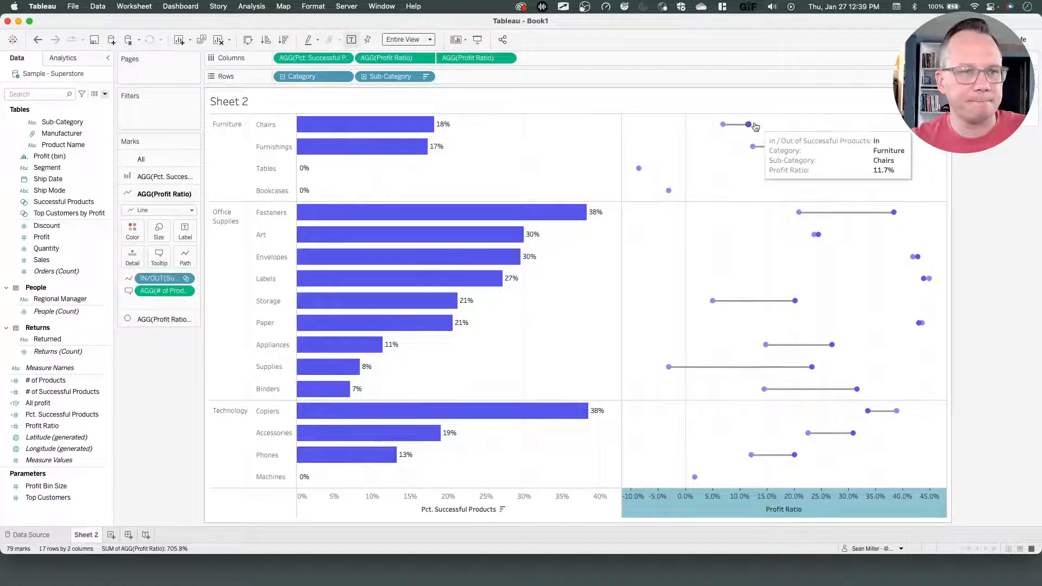
click(163, 320)
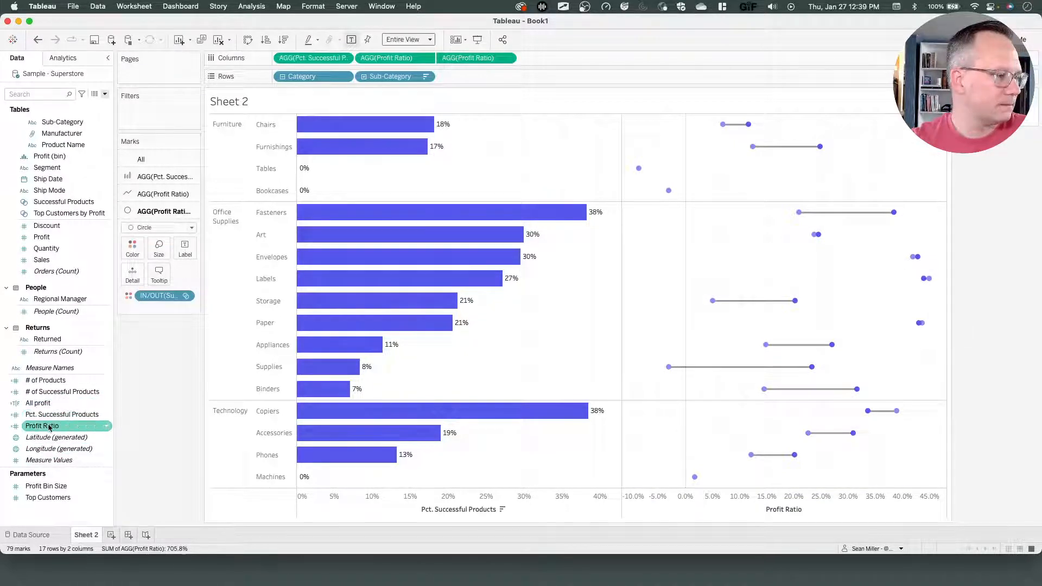
drag(52, 385, 156, 277)
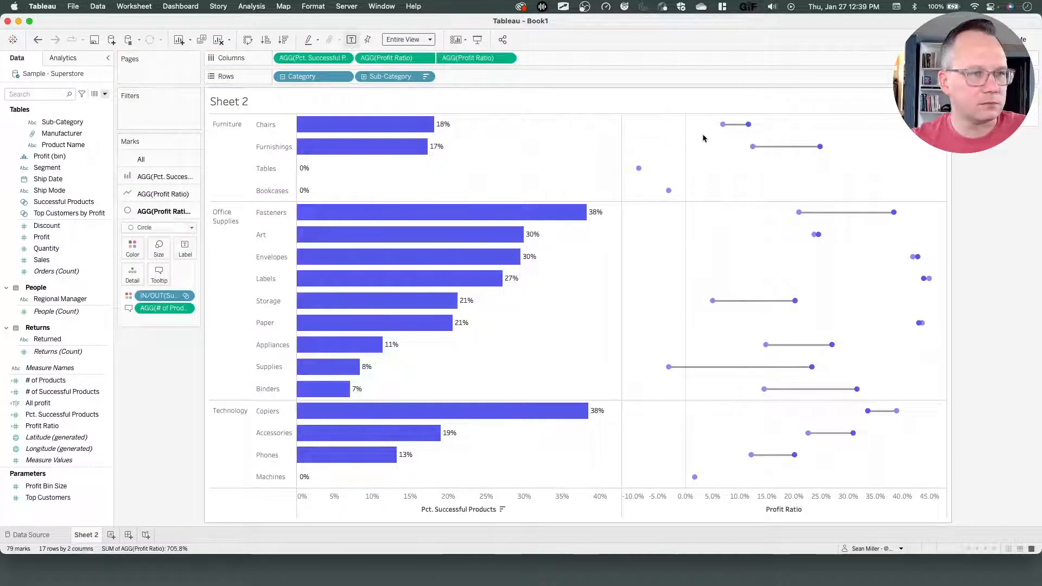
mouse_move(721, 129)
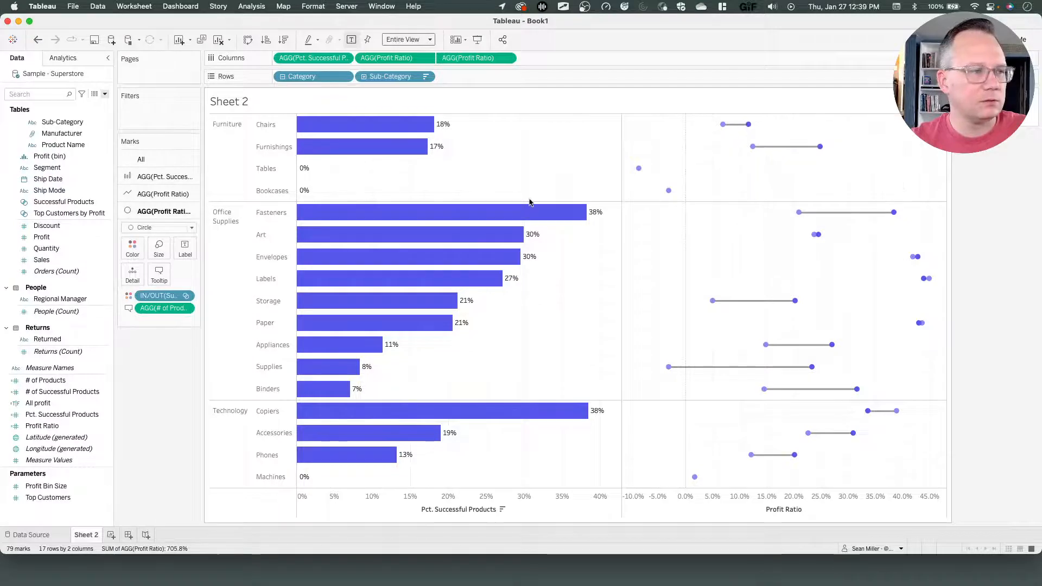
Check the reference viz's Profit Ratio point tooltip against the chart.
key(ctrl+Left)
mouse_move(624, 173)
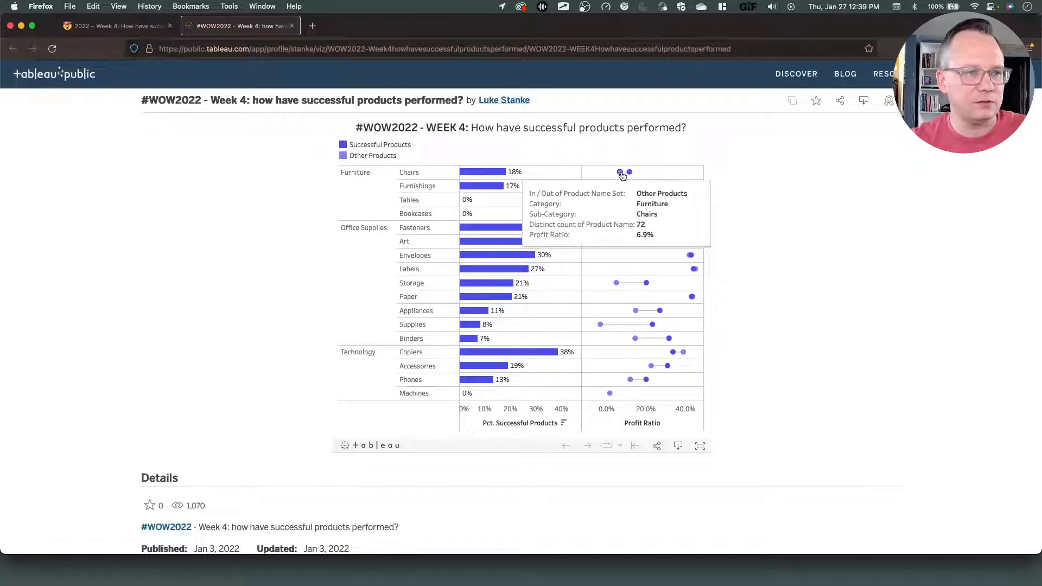
key(ctrl+Right)
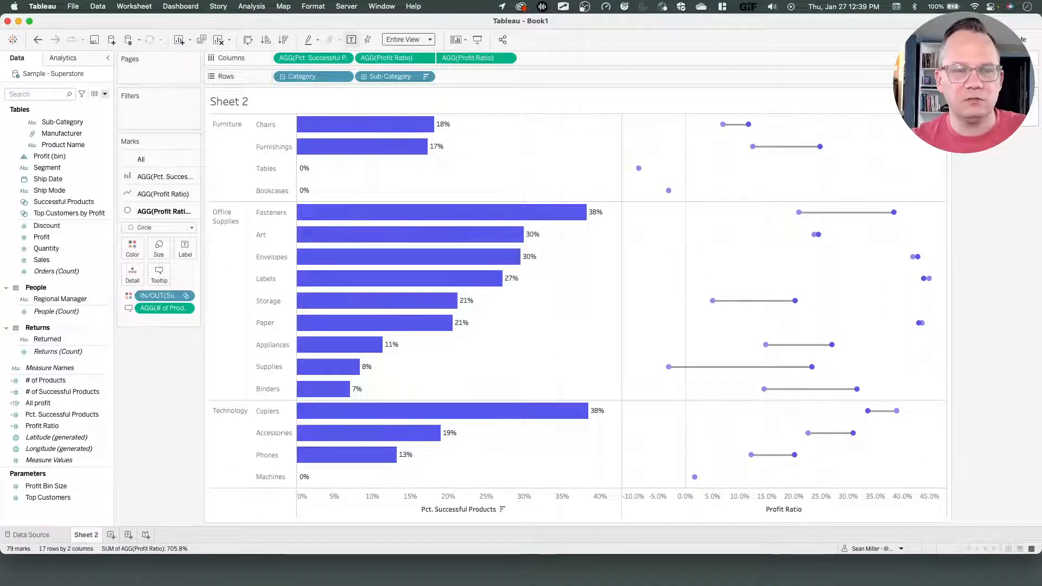
right_click(56, 203)
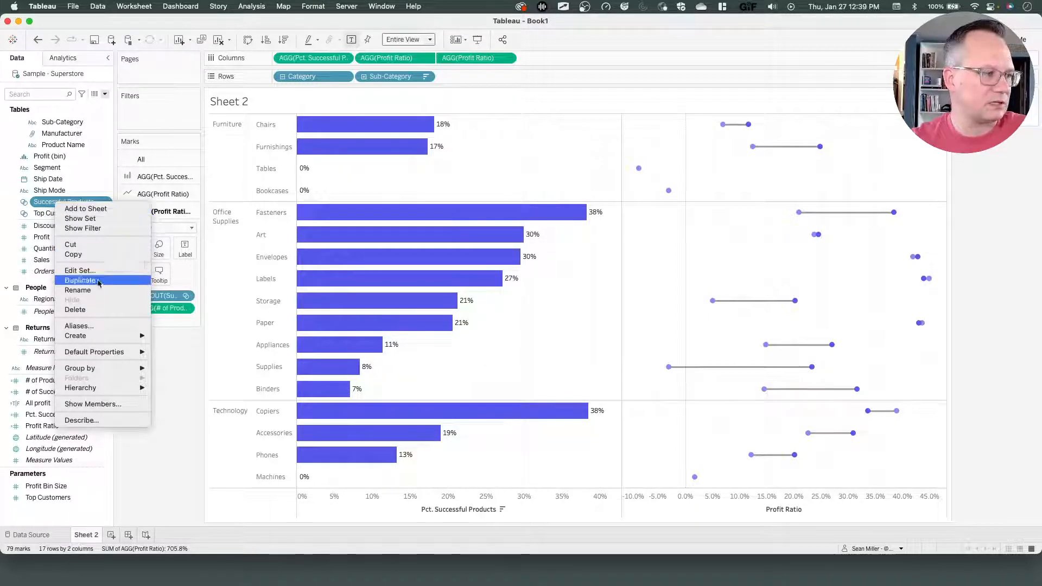
click(97, 326)
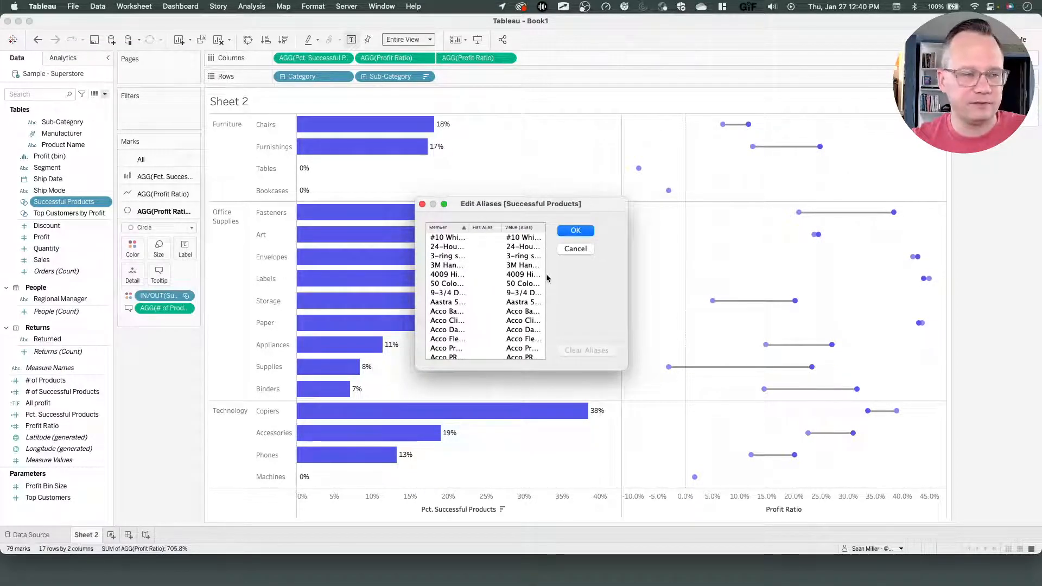
click(575, 249)
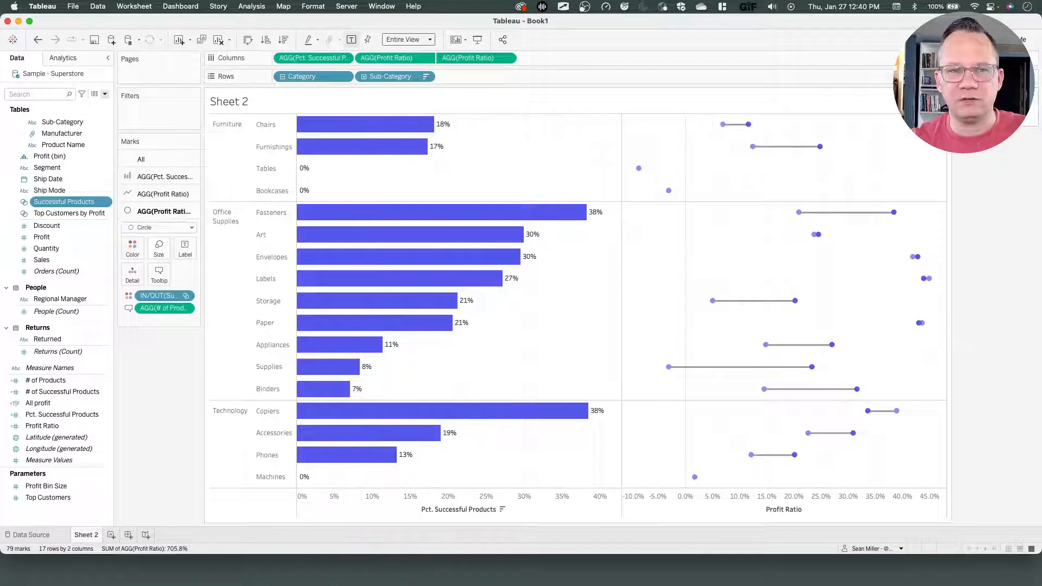
click(1034, 98)
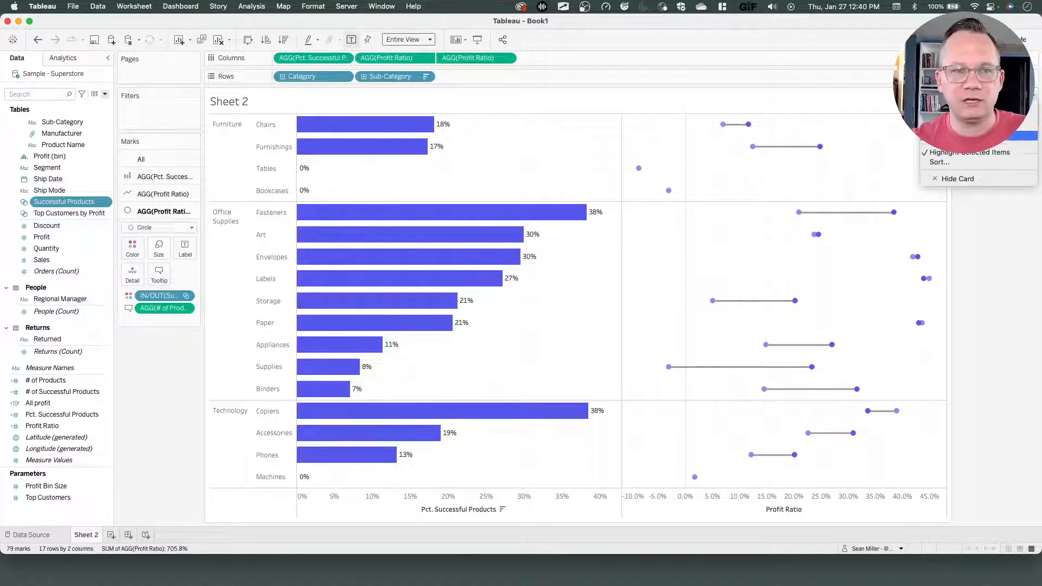
click(967, 182)
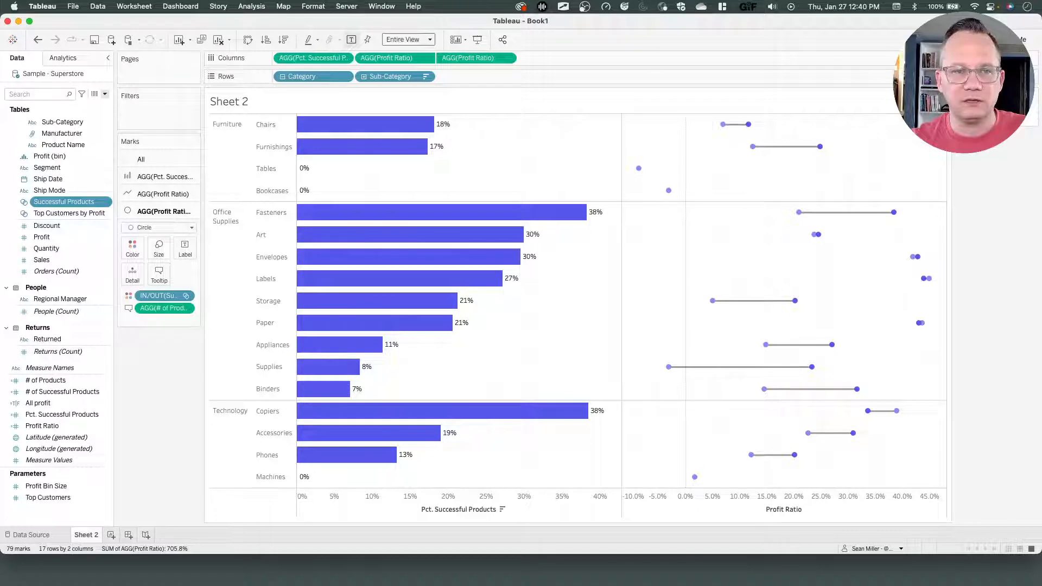
right_click(968, 106)
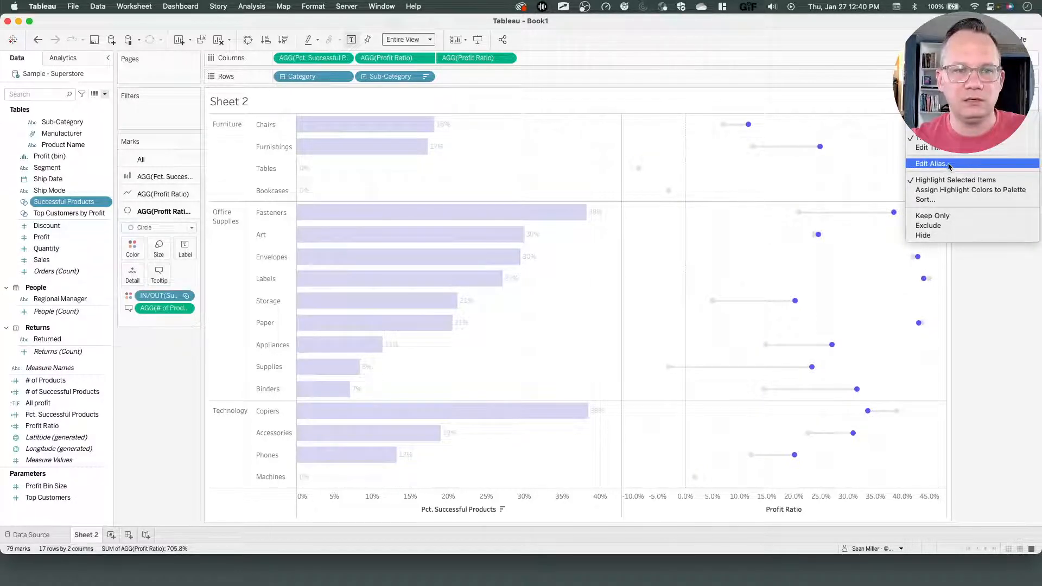
click(979, 289)
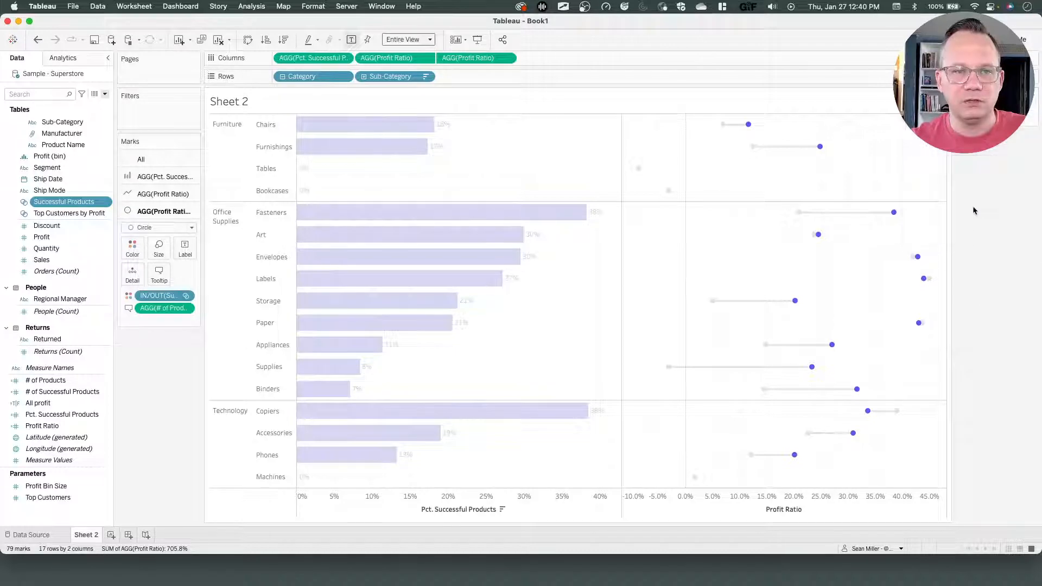
click(974, 211)
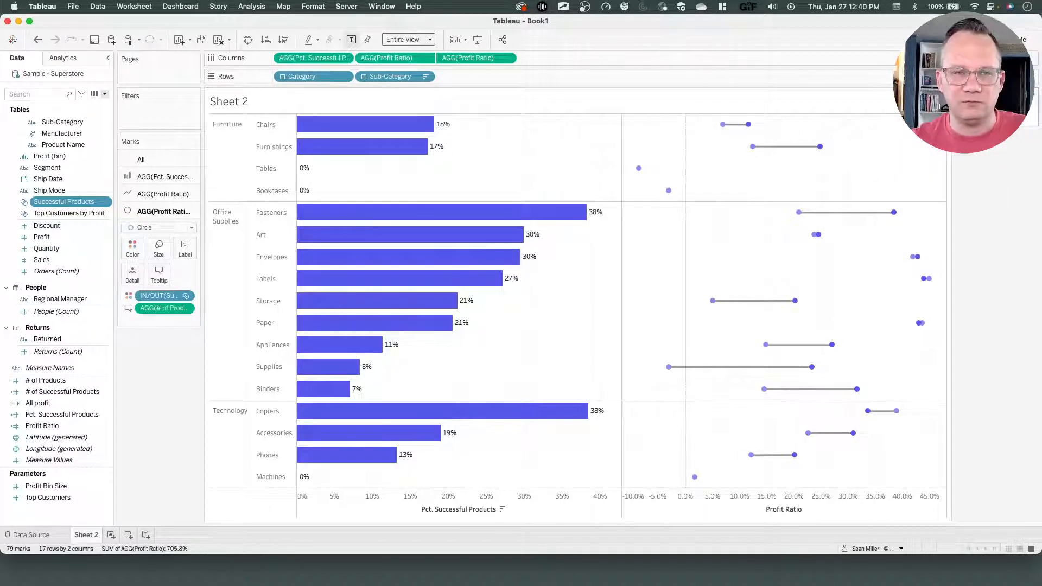
Edit the alias of the legend's In item to Successful Products.
right_click(977, 111)
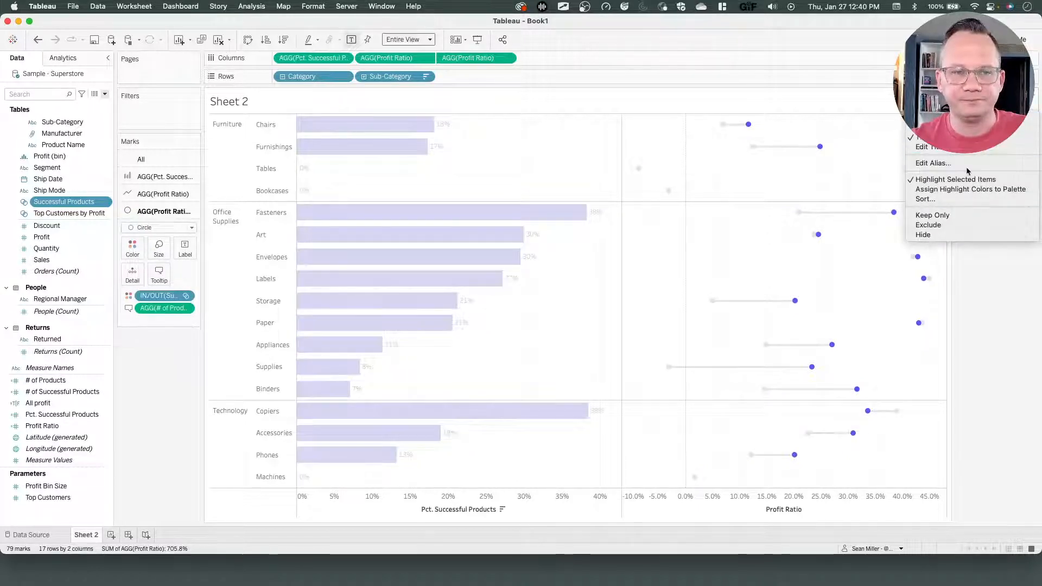
click(950, 163)
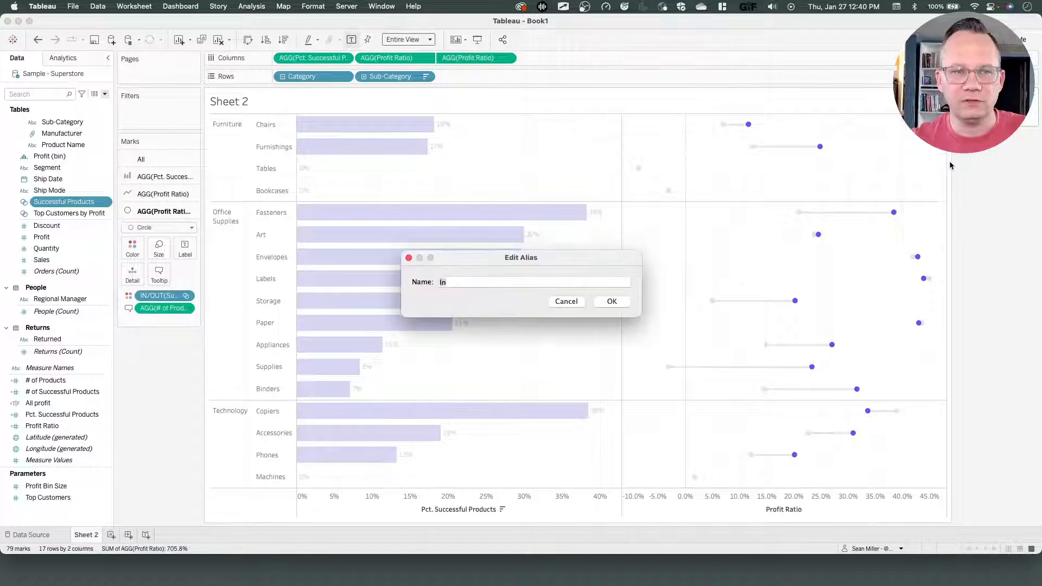
text(S)
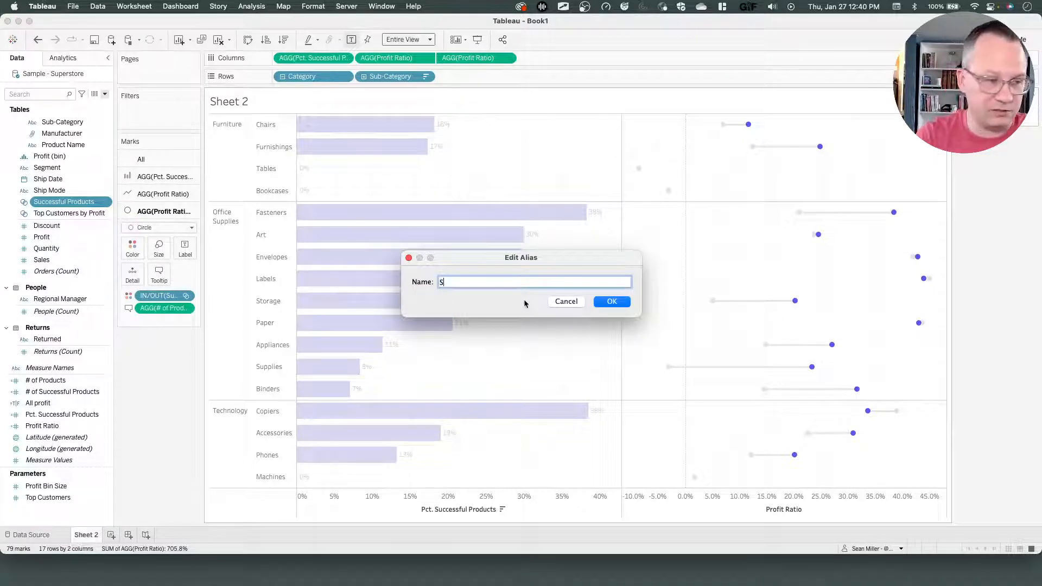
text(uccess F)
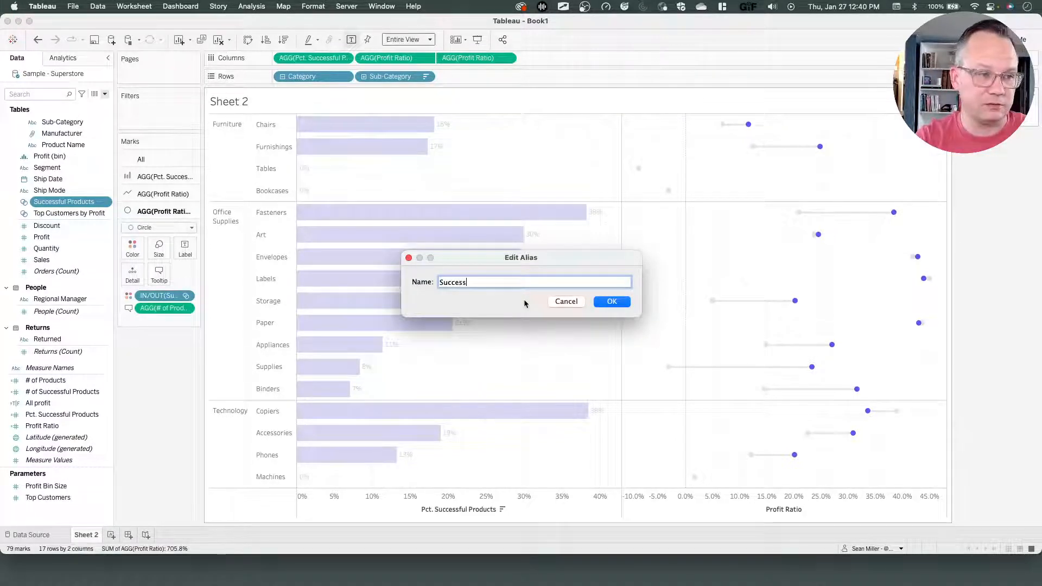
key(BackSpace)
key(BackSpace)
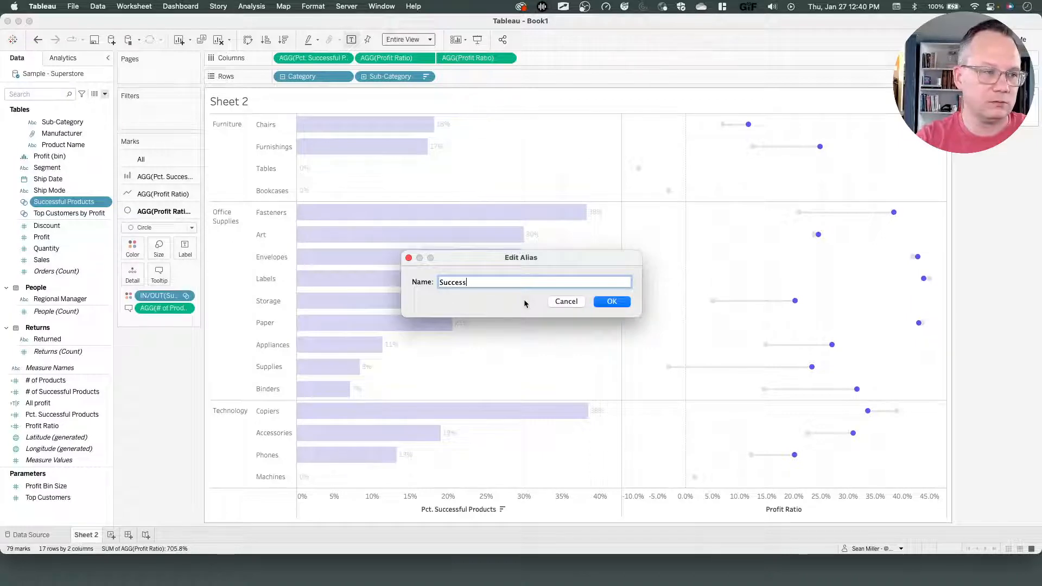
text(ful Products)
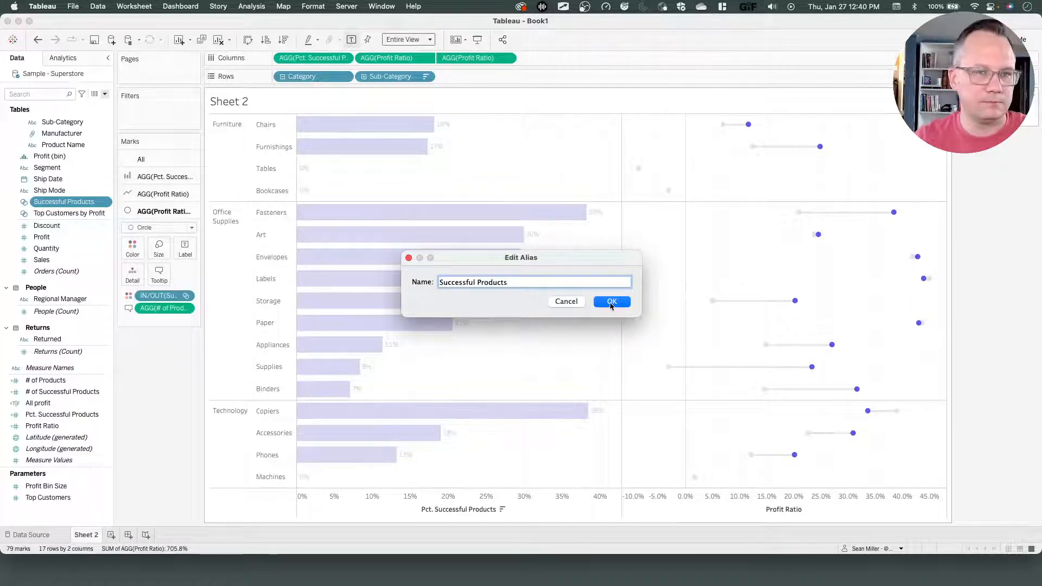
click(611, 303)
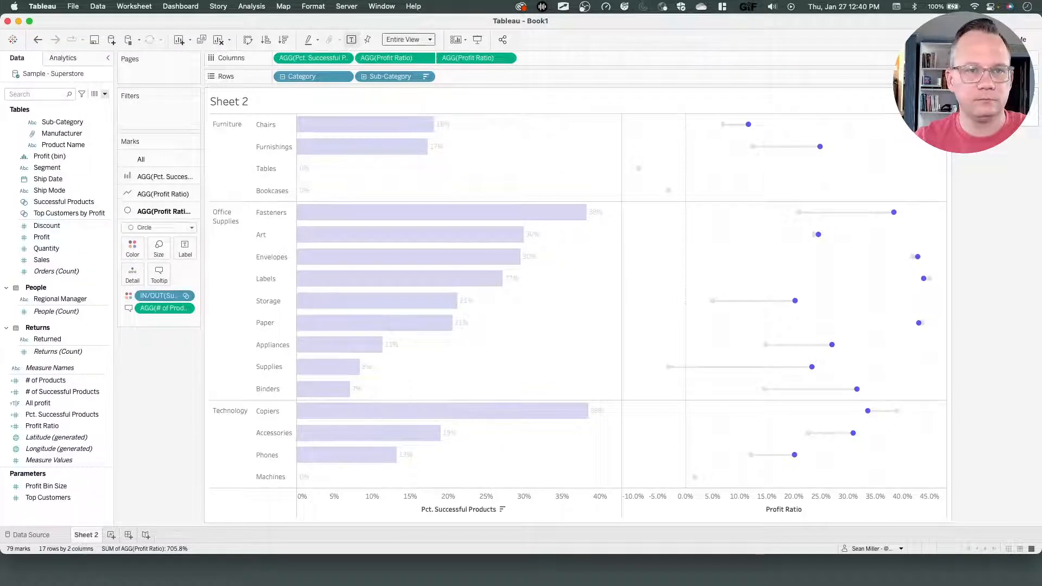
Edit the alias of the legend's Out item to Other Products.
right_click(907, 135)
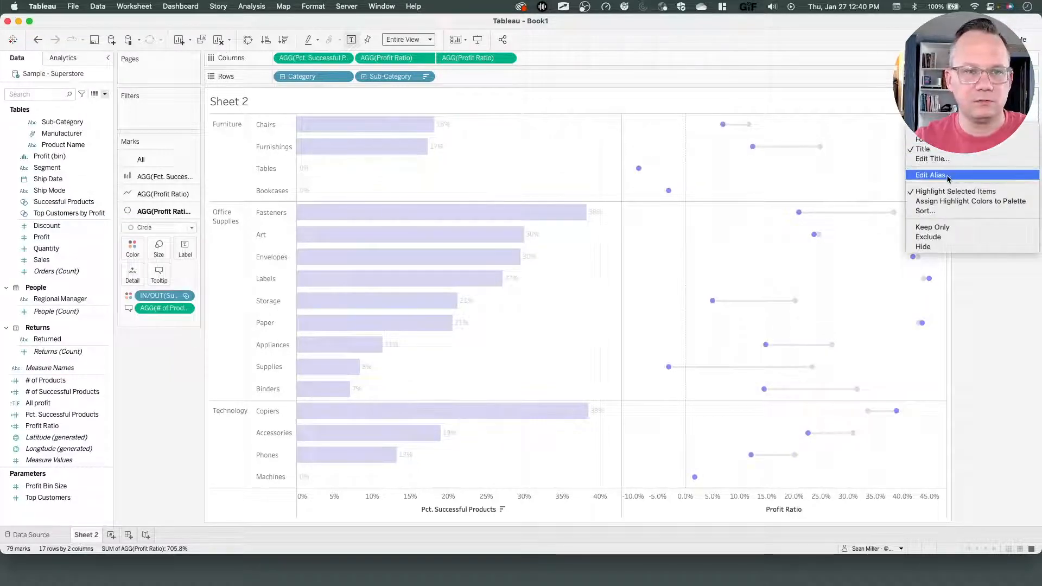
click(930, 175)
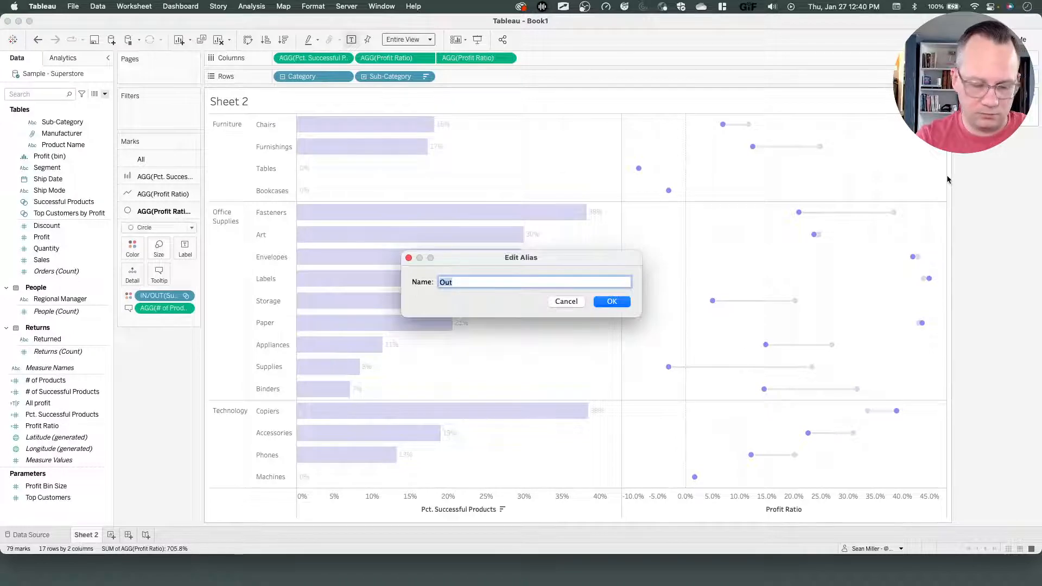
text(Other Product)
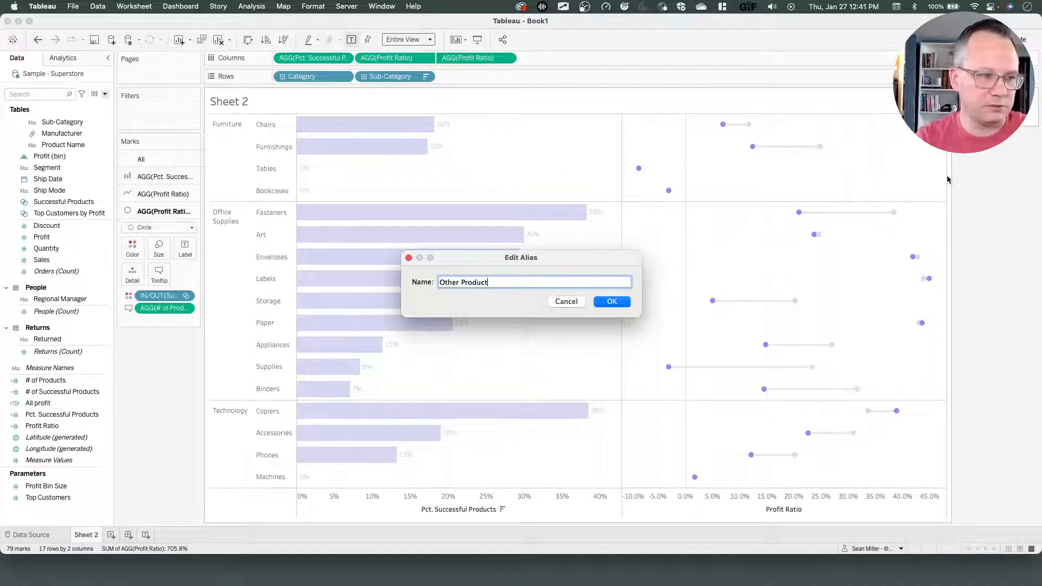
text(s)
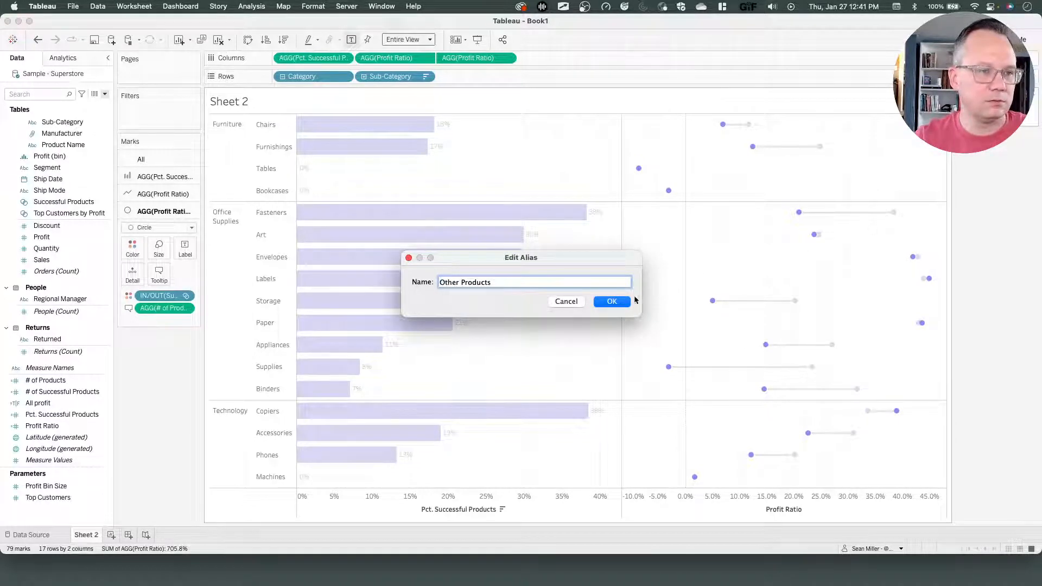
click(616, 301)
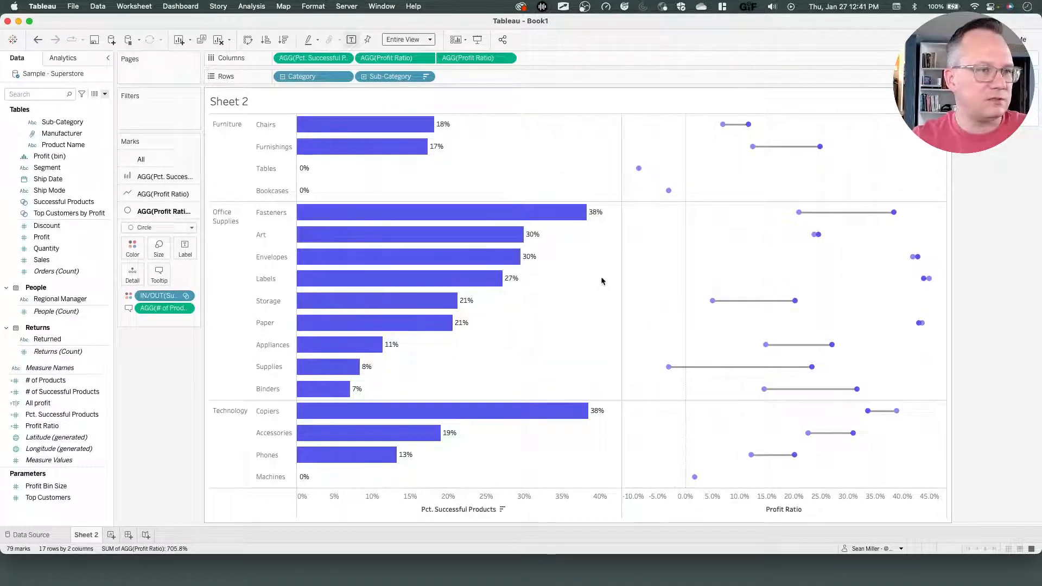
Format the sheet's lines, setting both grid lines and zero lines to None.
right_click(573, 309)
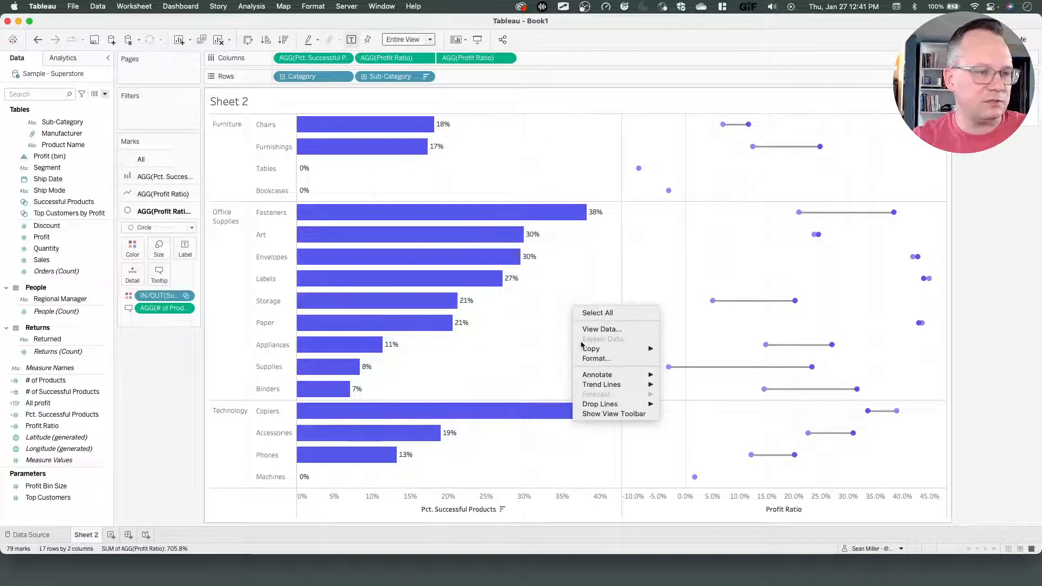
click(598, 359)
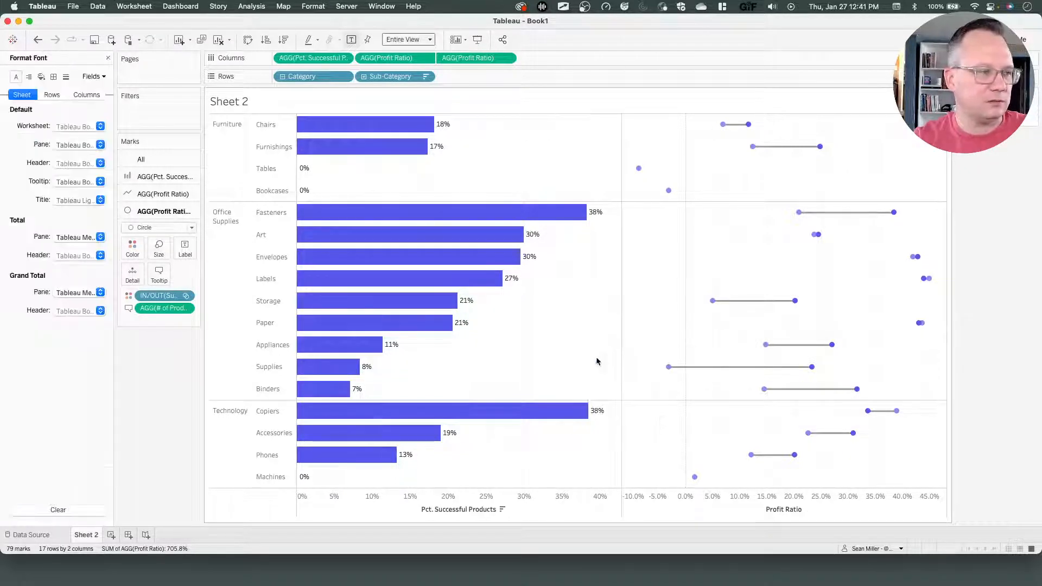
click(53, 77)
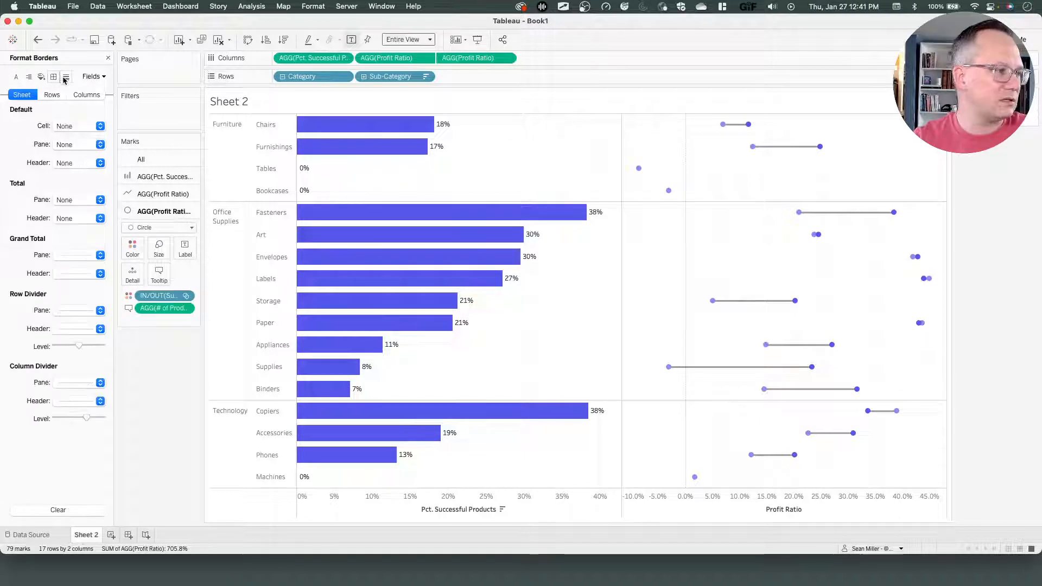
click(66, 77)
click(65, 126)
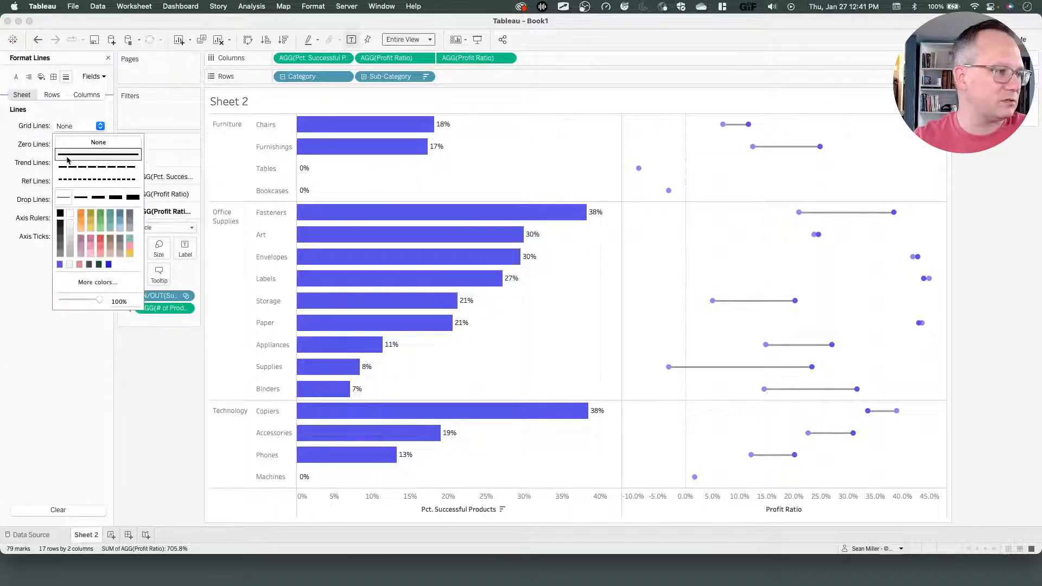
click(63, 142)
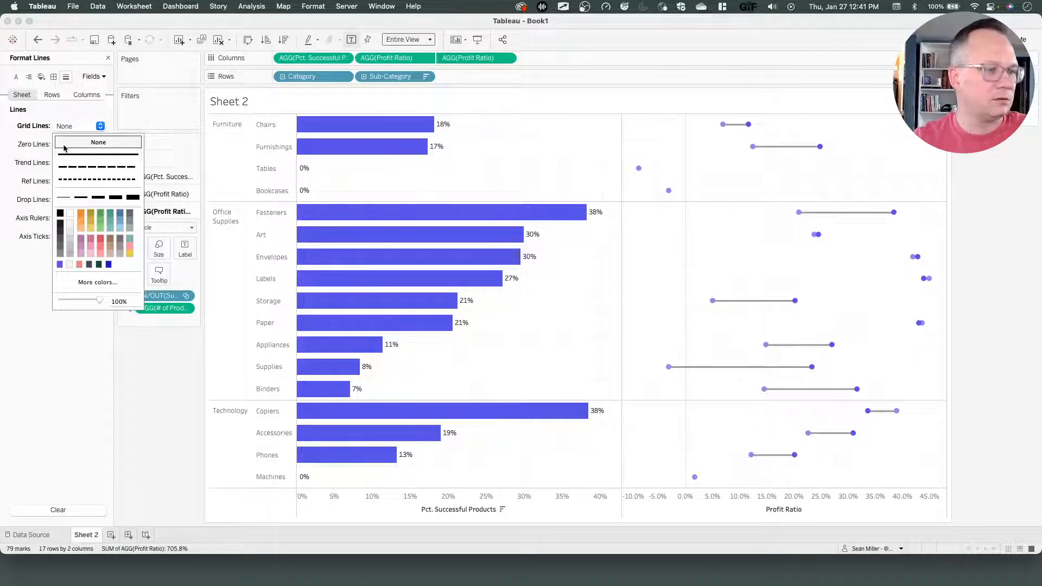
click(15, 128)
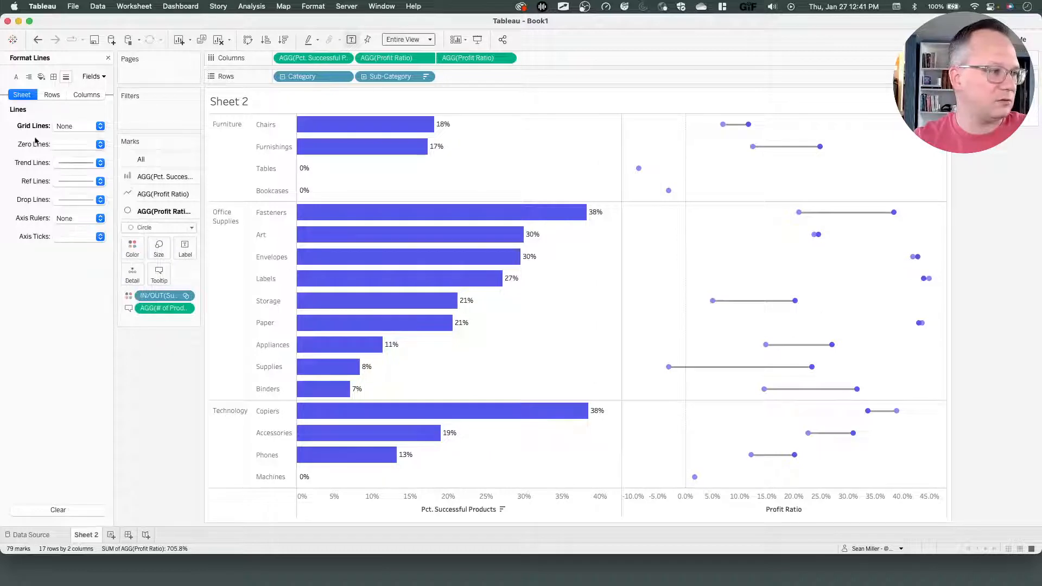
click(74, 146)
click(74, 162)
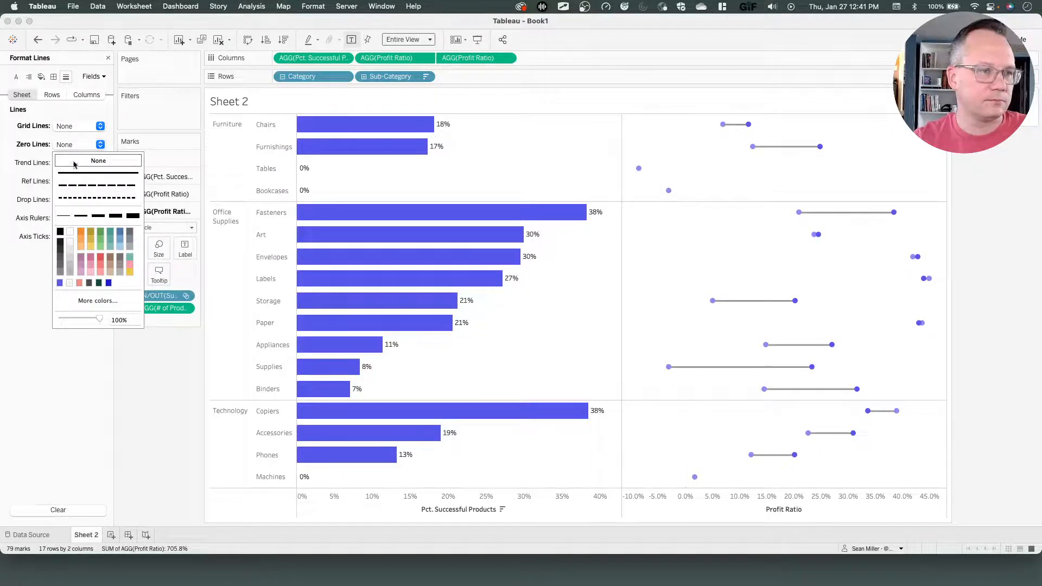
click(125, 423)
Compare header styling with the reference viz, then set the Category header font colour to dark grey.
key(ctrl+Left)
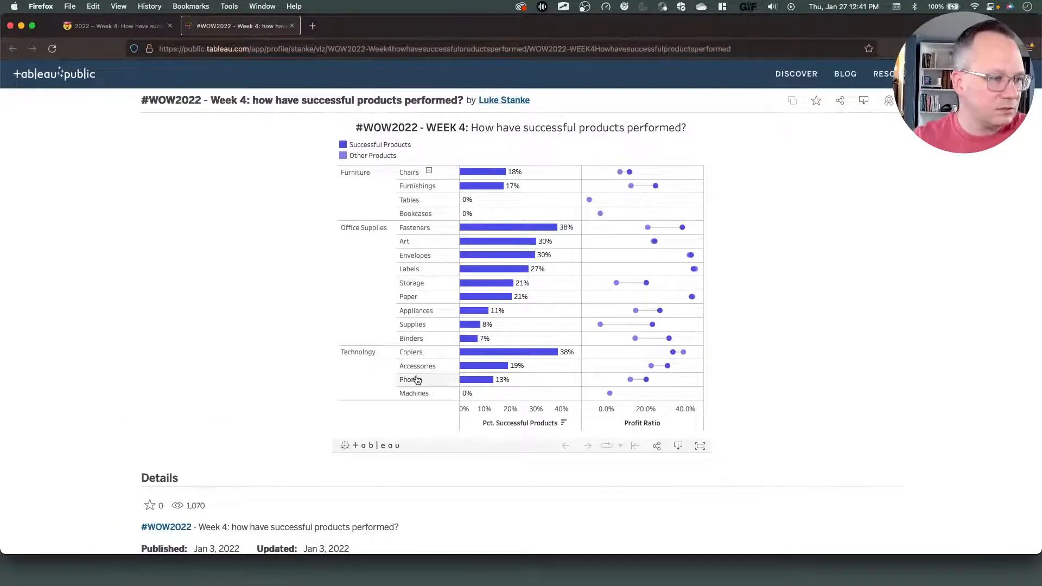
key(ctrl+Right)
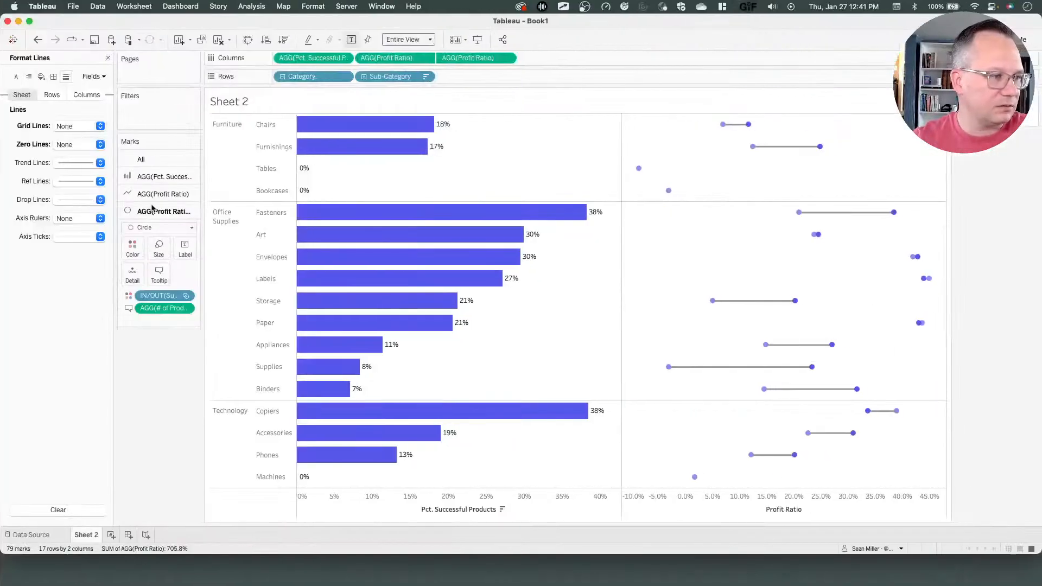
right_click(233, 138)
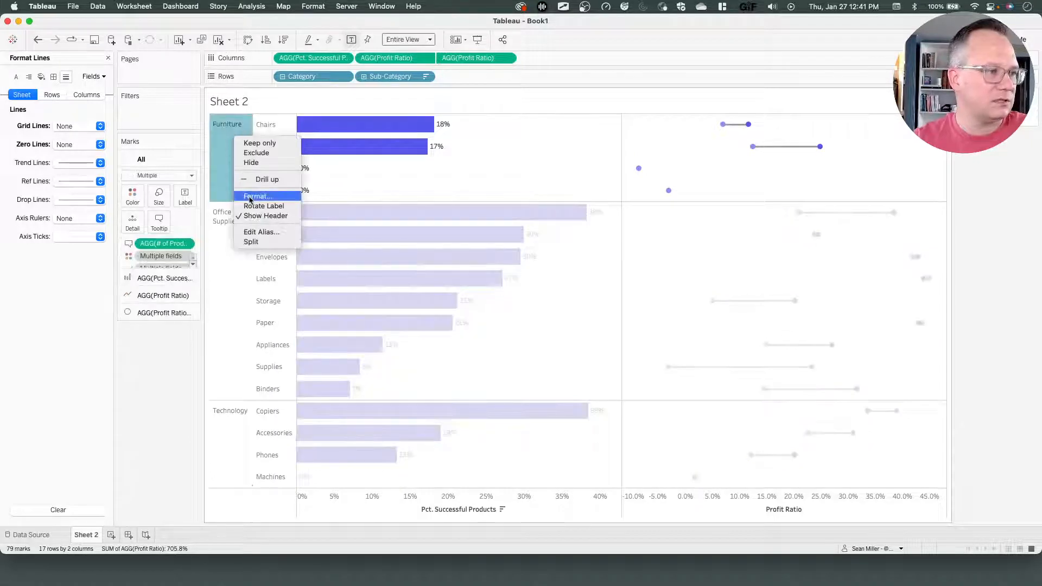
click(251, 198)
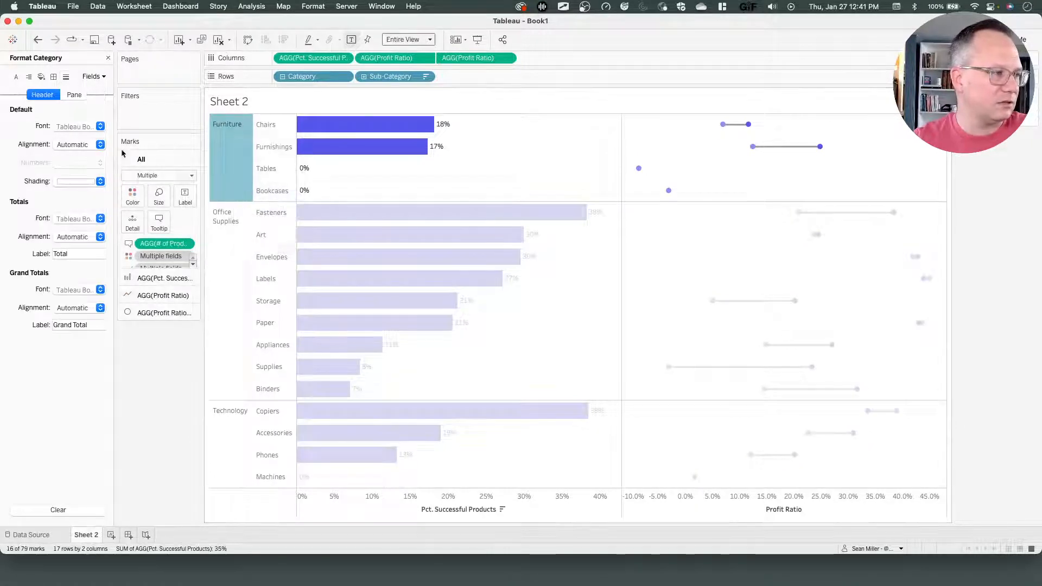
click(67, 128)
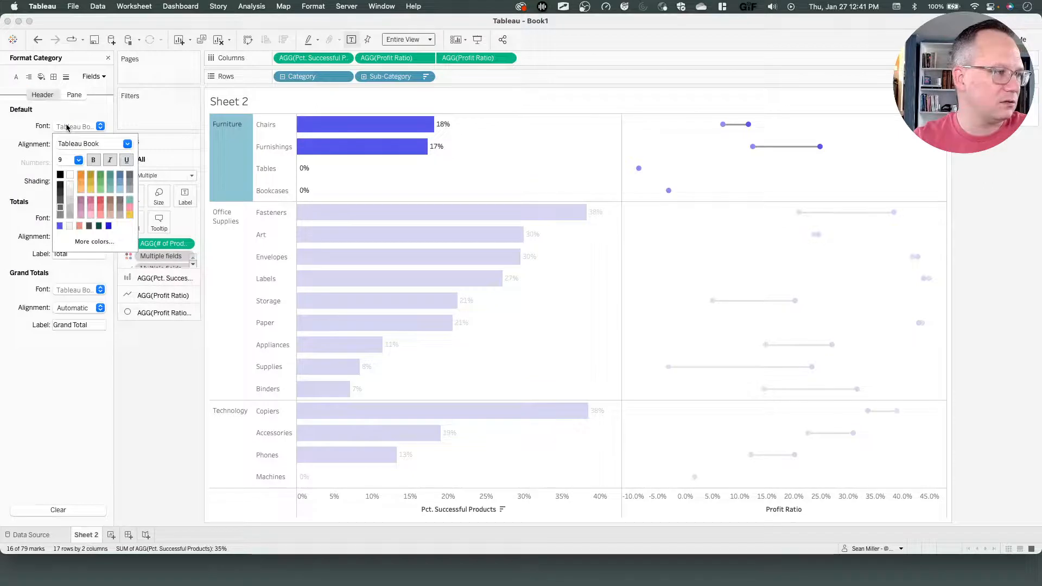
click(60, 192)
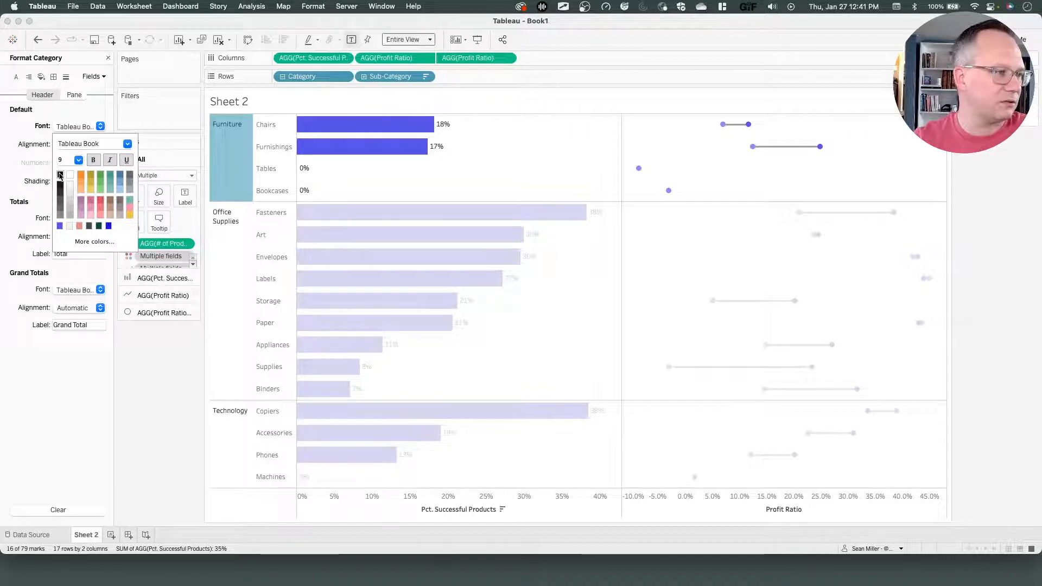
click(266, 154)
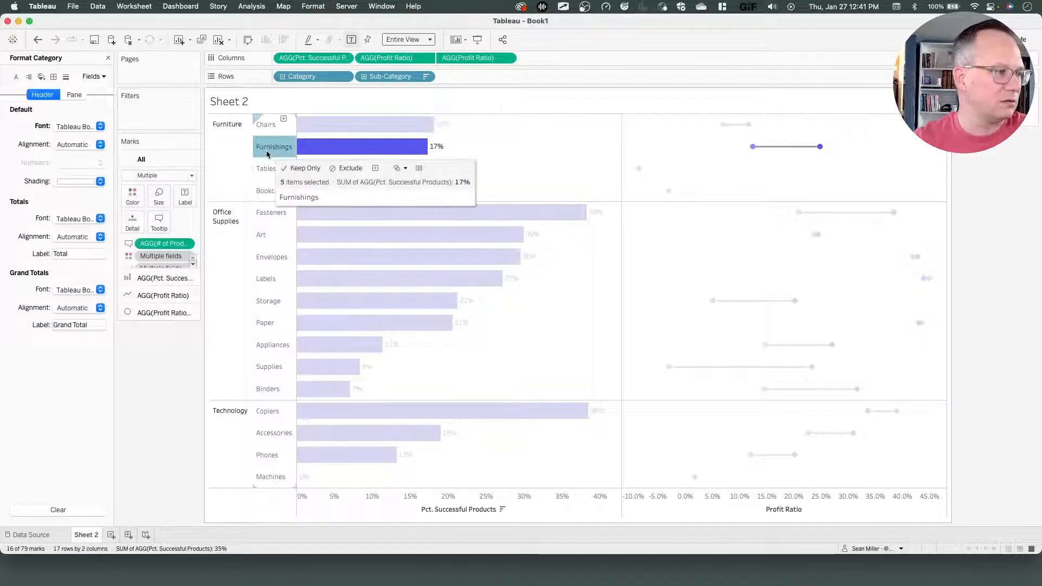
click(62, 126)
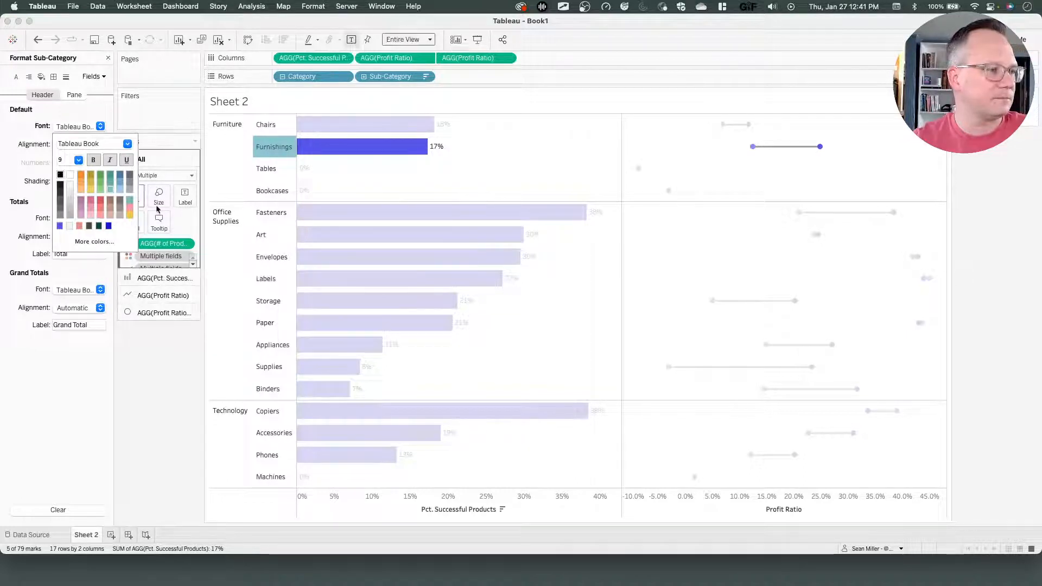
click(168, 340)
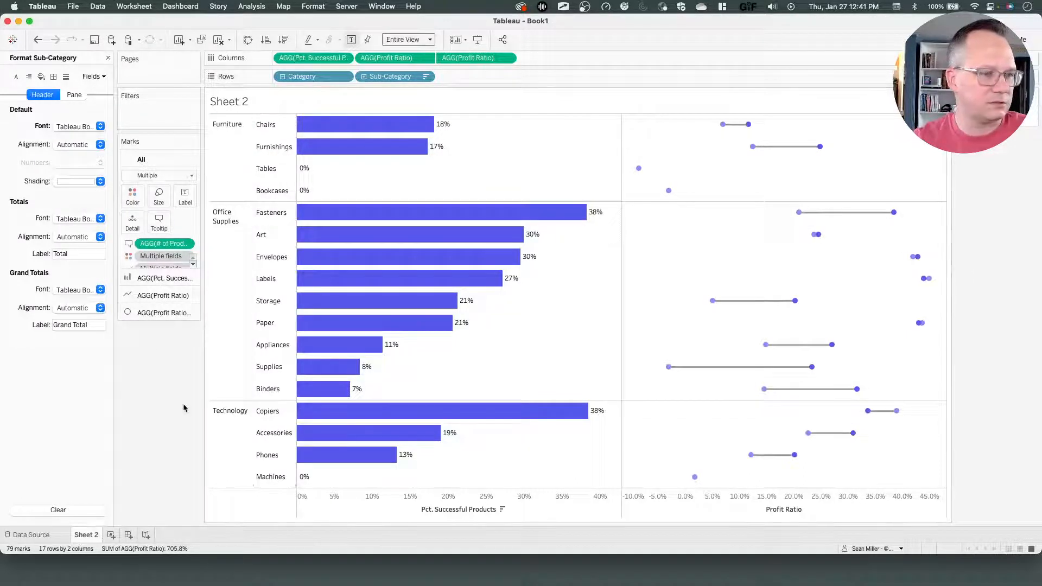
Check the reference viz on Tableau Public against the current chart.
key(super+Tab)
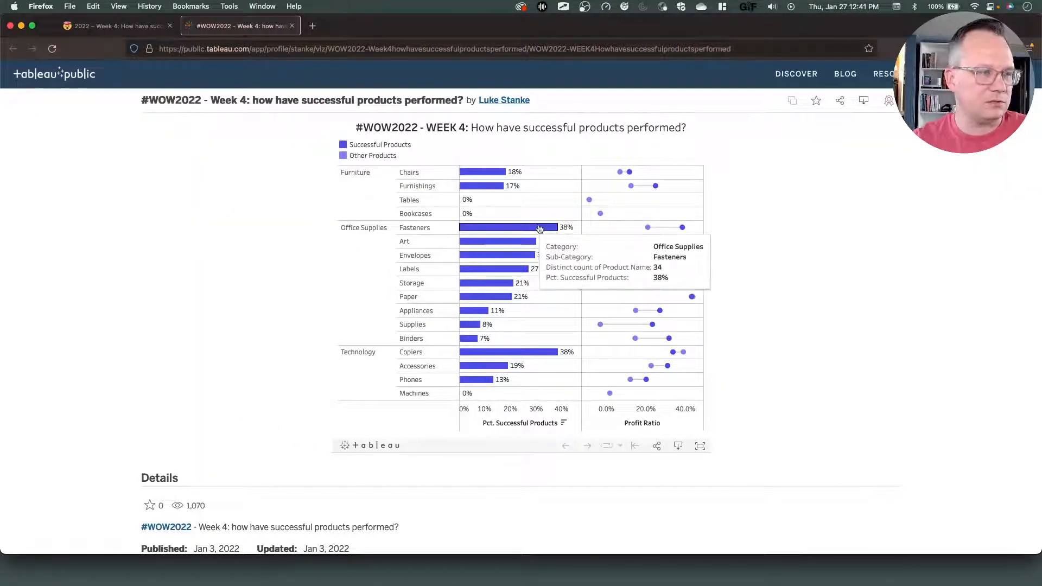
click(90, 27)
key(super+Tab)
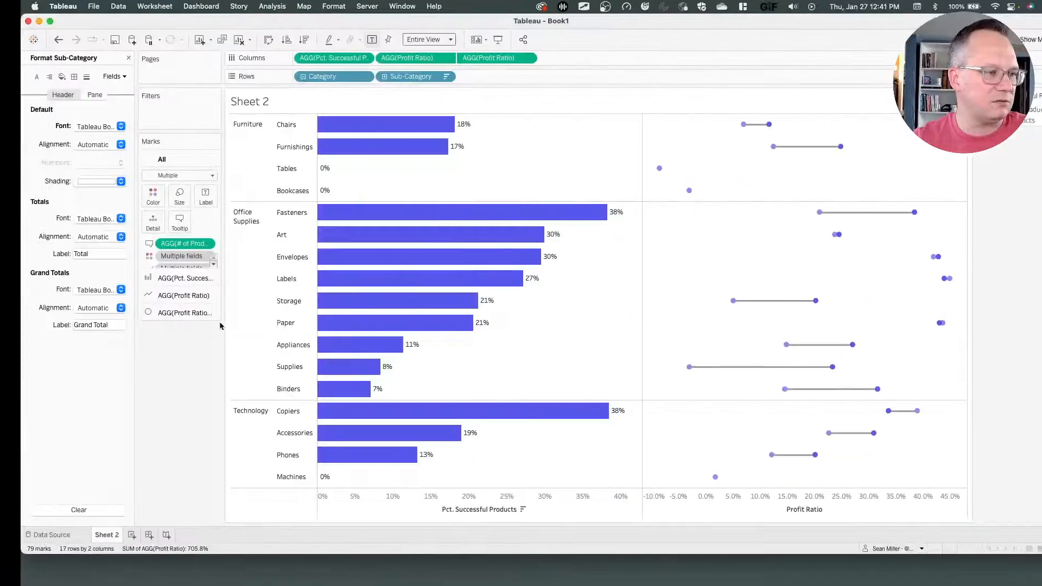
Create a new dashboard and set its size to a fixed custom 700 x 600 px.
click(129, 535)
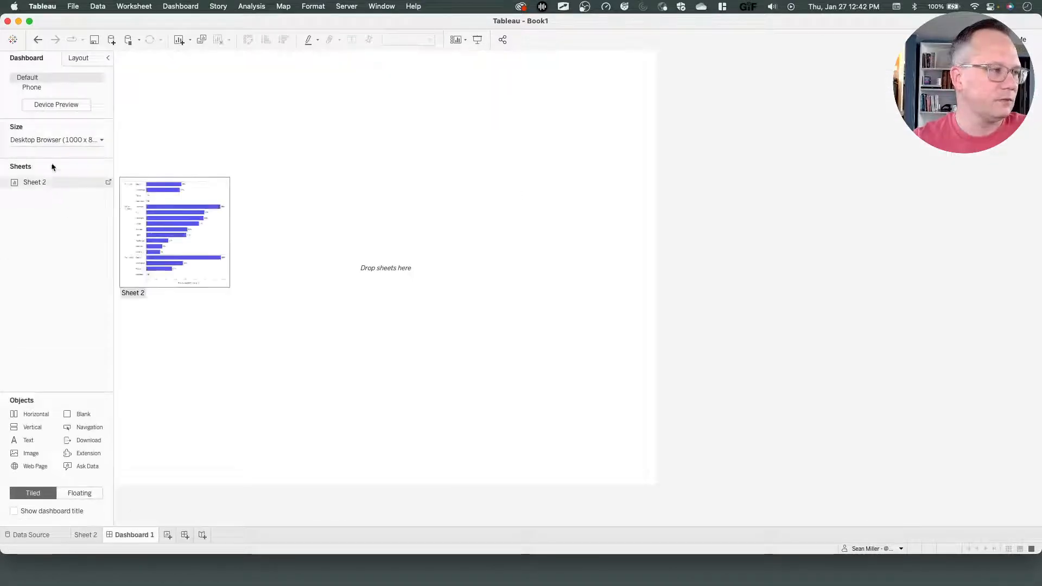
click(46, 140)
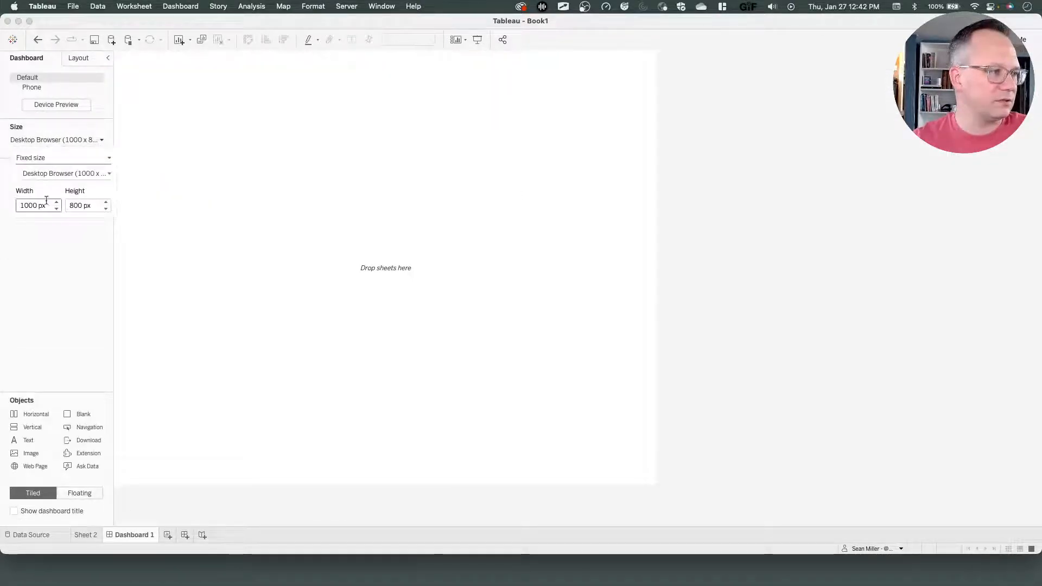
text(7)
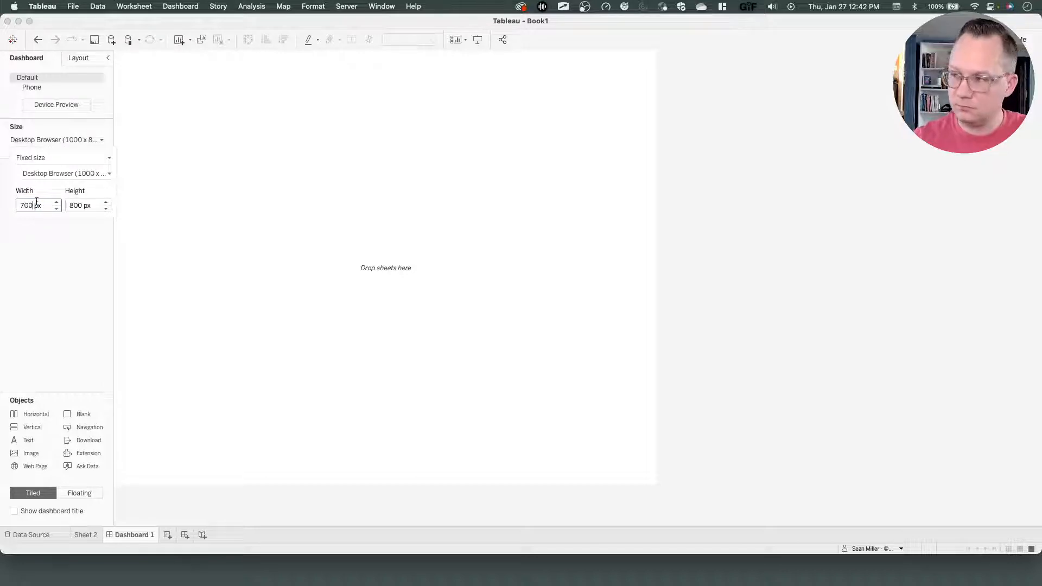
text(00)
key(Tab)
text(60)
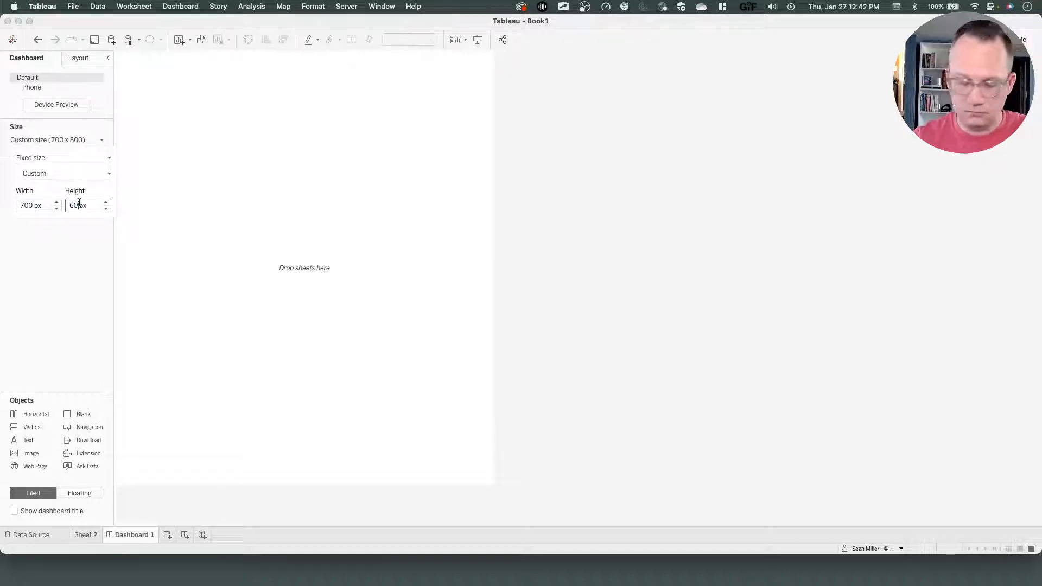
text(0)
key(Return)
click(63, 324)
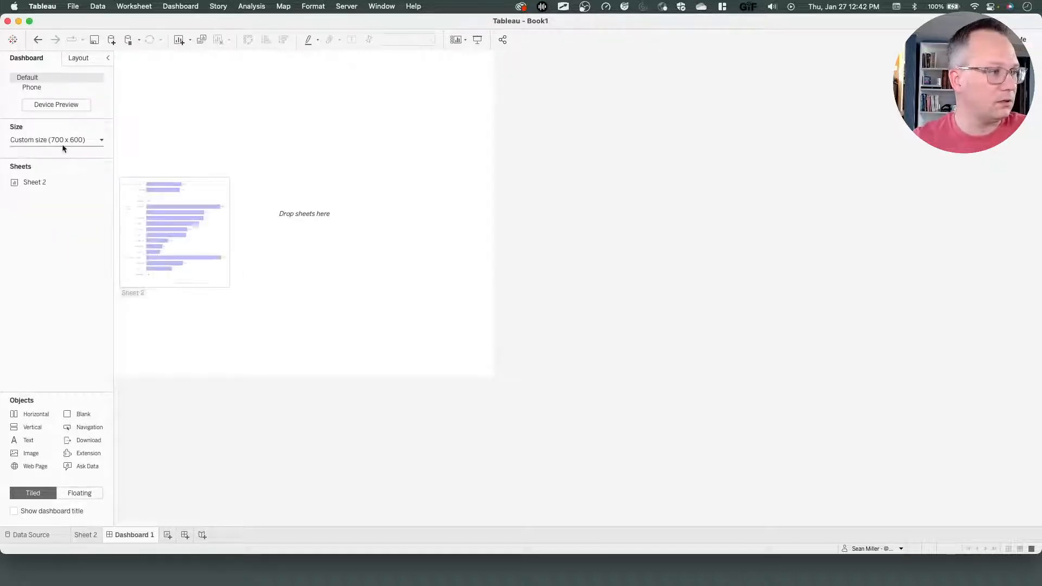
Place Sheet 2 on the dashboard and move its colour legend above the chart.
drag(43, 179, 272, 179)
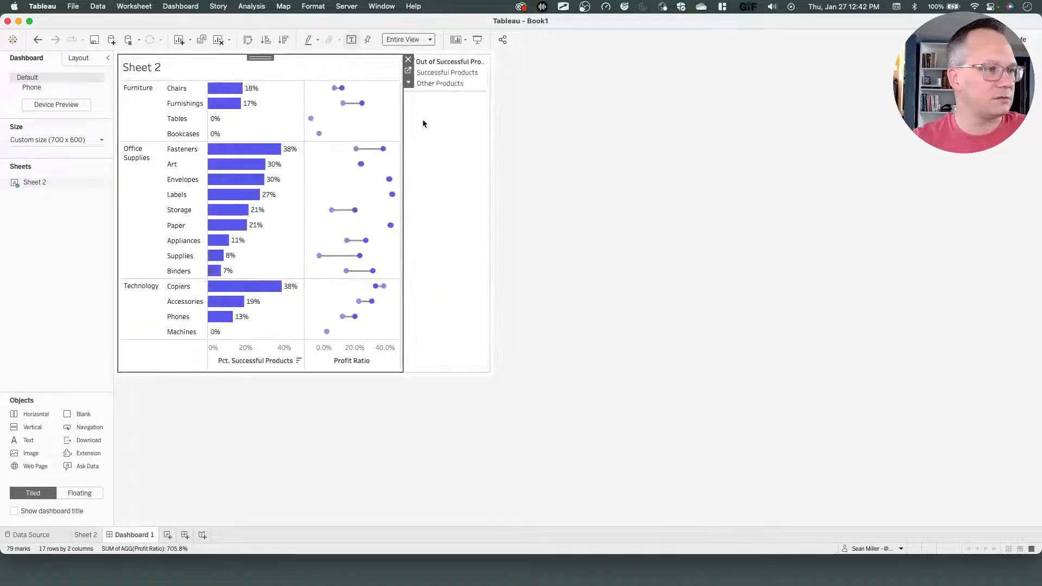
click(483, 86)
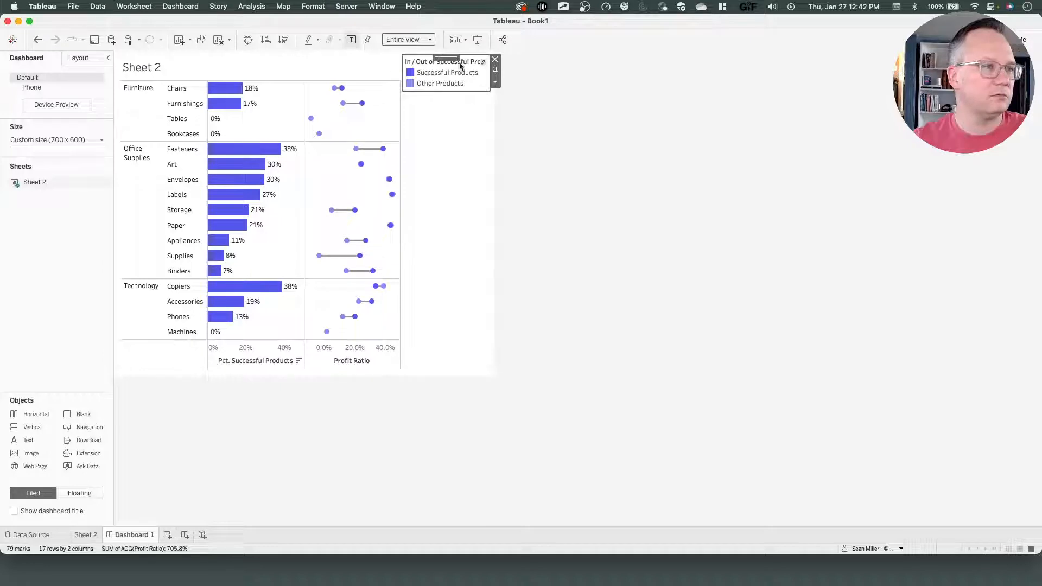
mouse_move(453, 59)
mouse_down()
mouse_move(285, 63)
mouse_move(314, 68)
mouse_up()
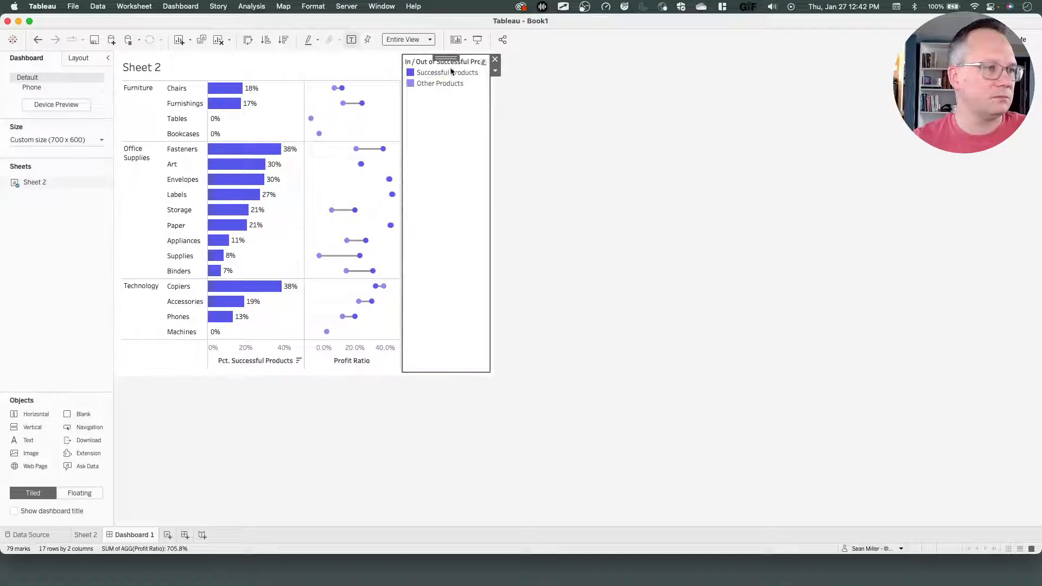
drag(446, 57, 285, 76)
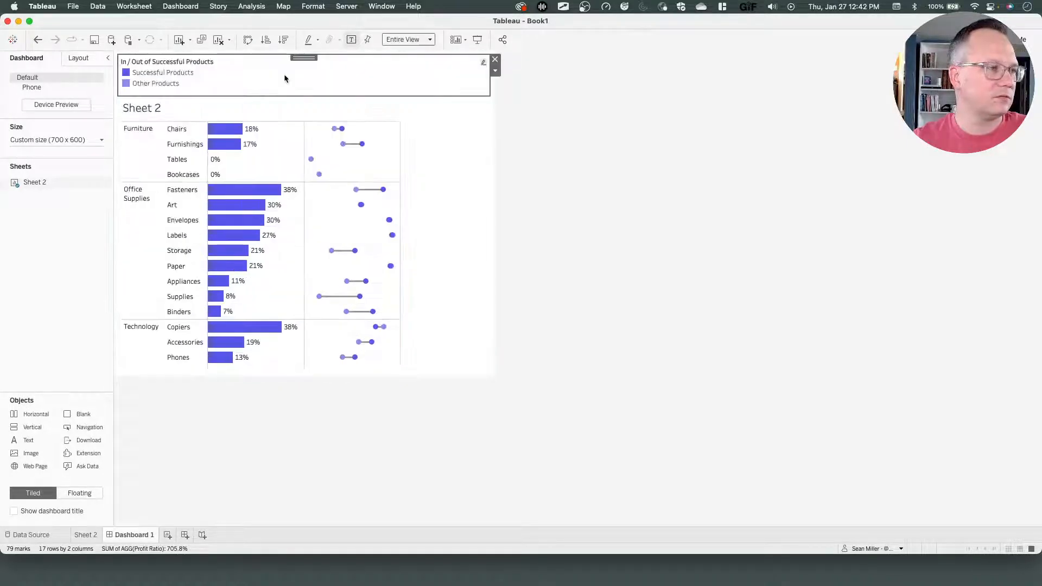
Hide the colour legend's title on the dashboard.
right_click(140, 62)
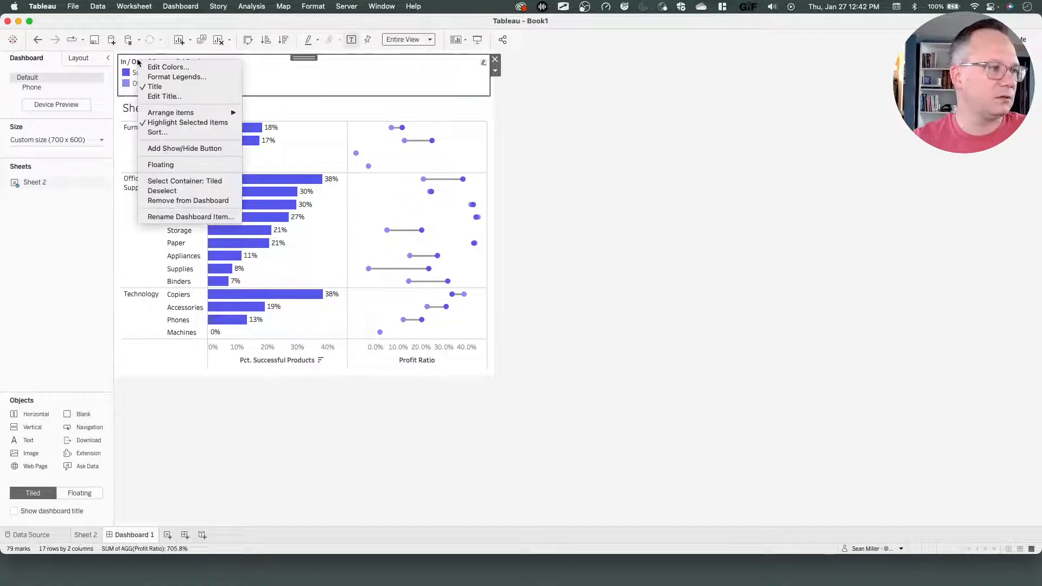
click(162, 87)
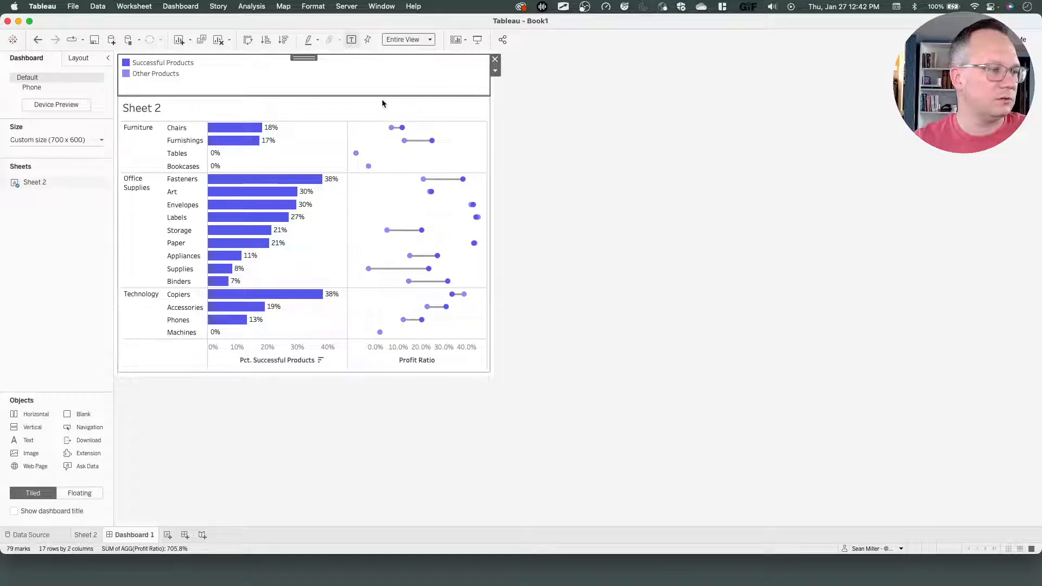
Try to shrink the legend container's height, and undo the resize.
drag(382, 96, 382, 84)
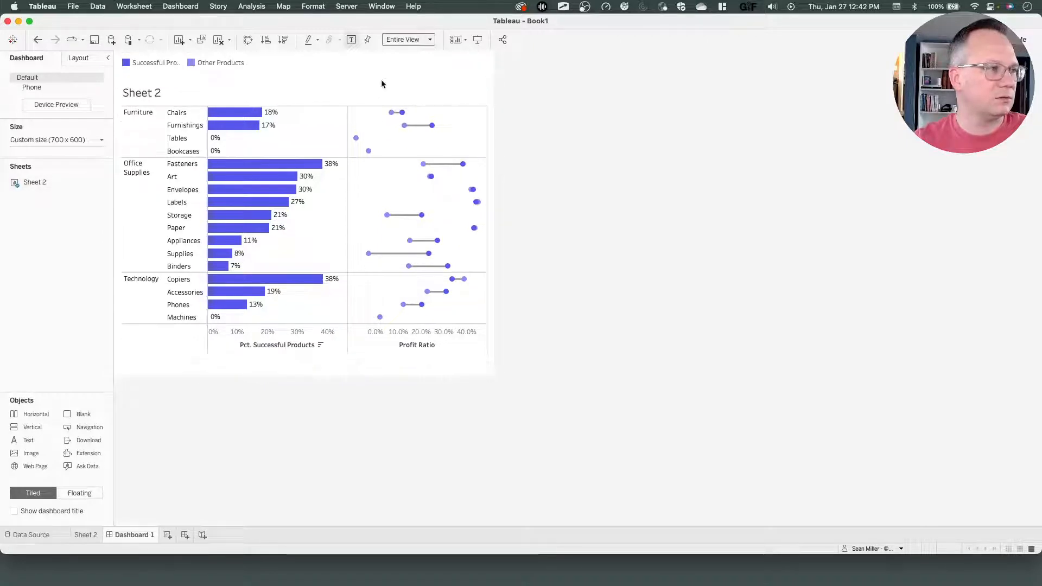
click(336, 80)
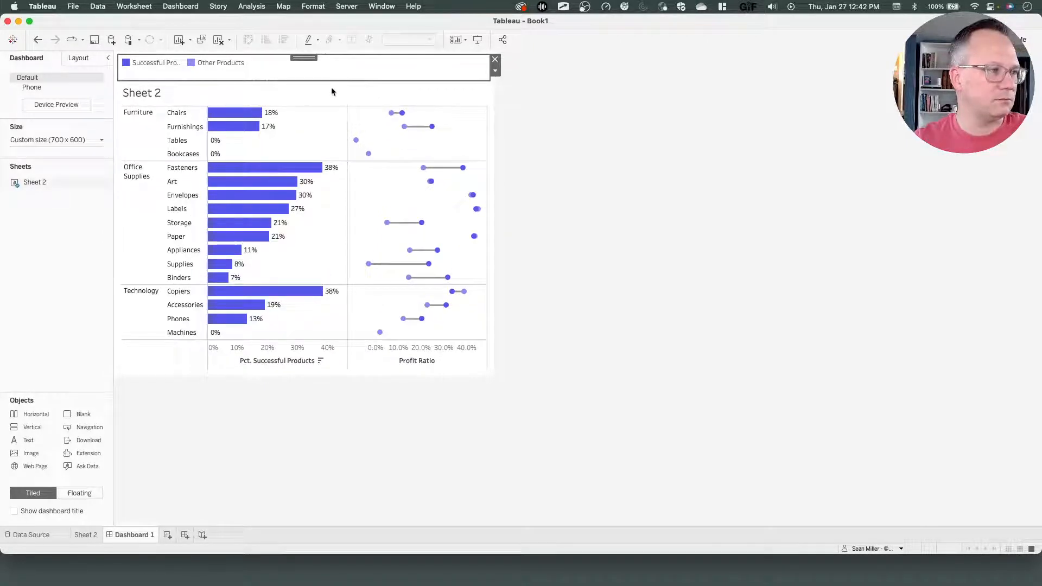
key(super+z)
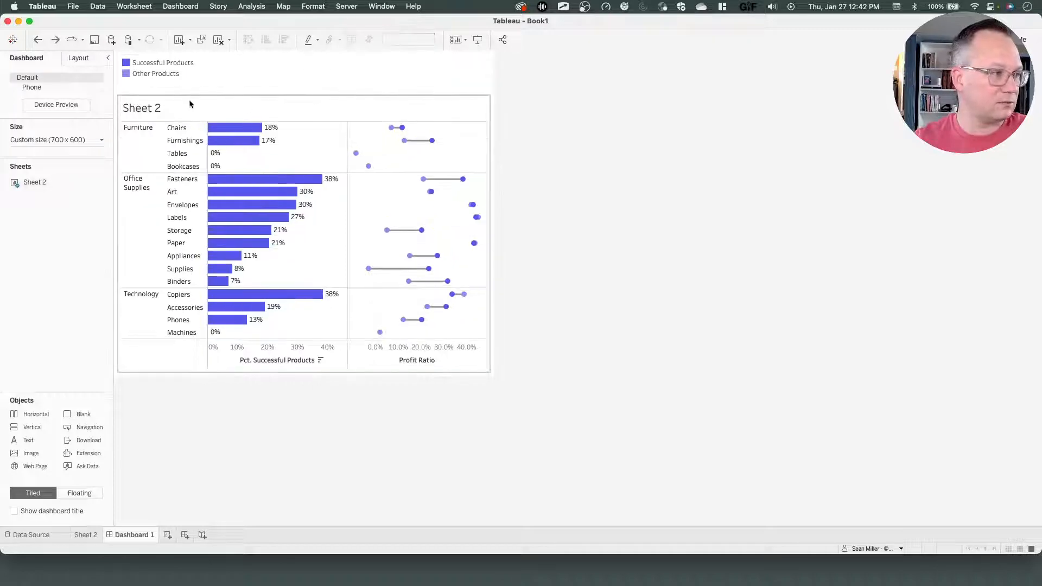
Hide the worksheet title on the dashboard and check the reference requirements page.
right_click(172, 101)
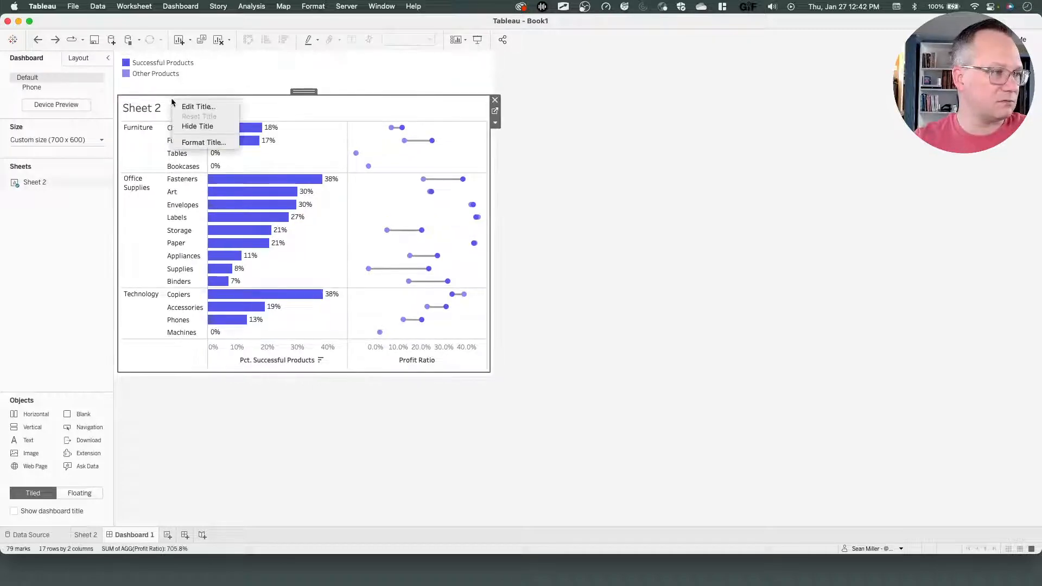
click(196, 127)
key(ctrl+Left)
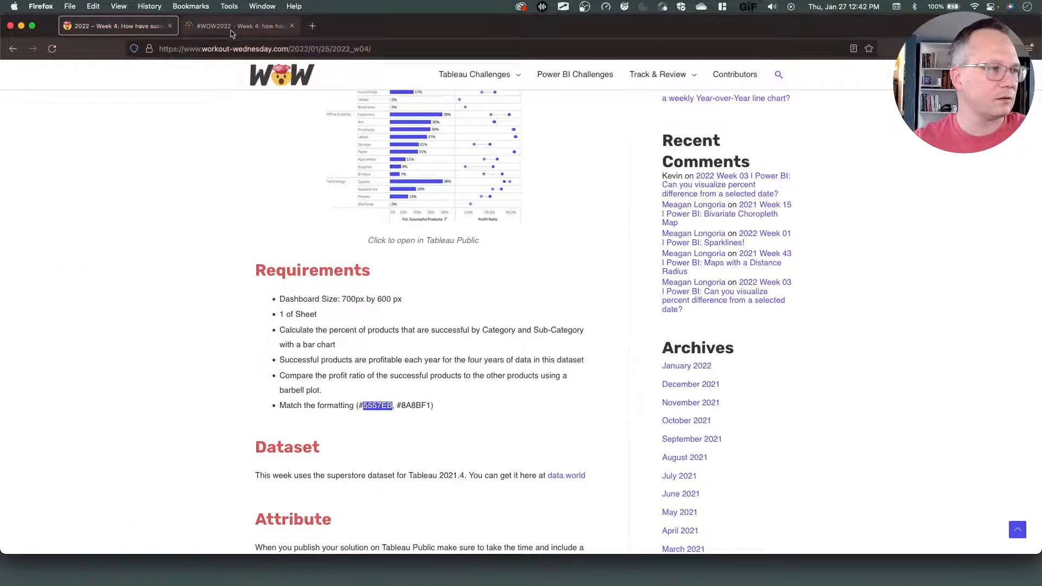
click(238, 26)
key(ctrl+Right)
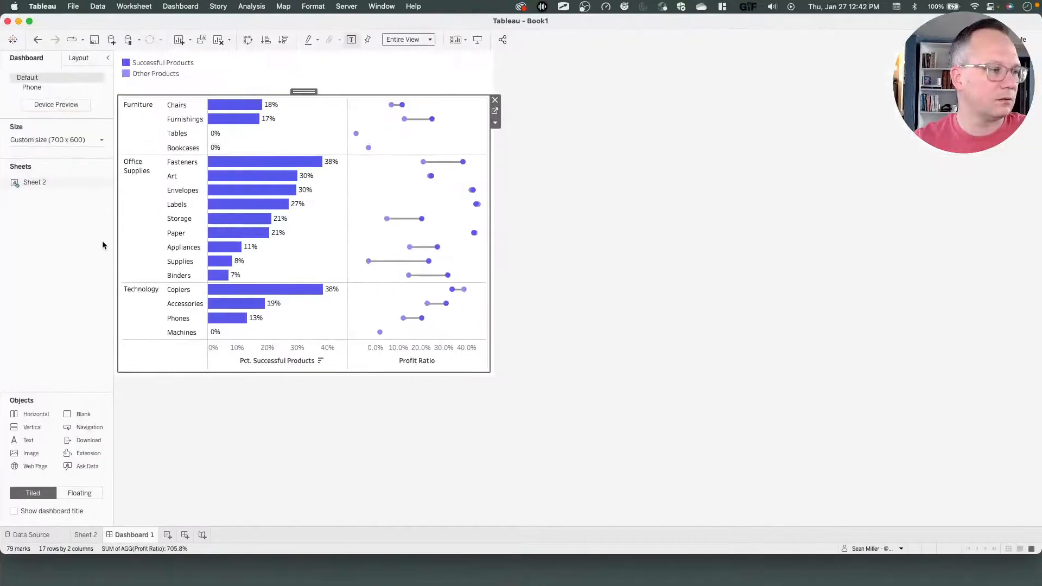
Show the dashboard title and compare the layout with the reference viz.
click(14, 511)
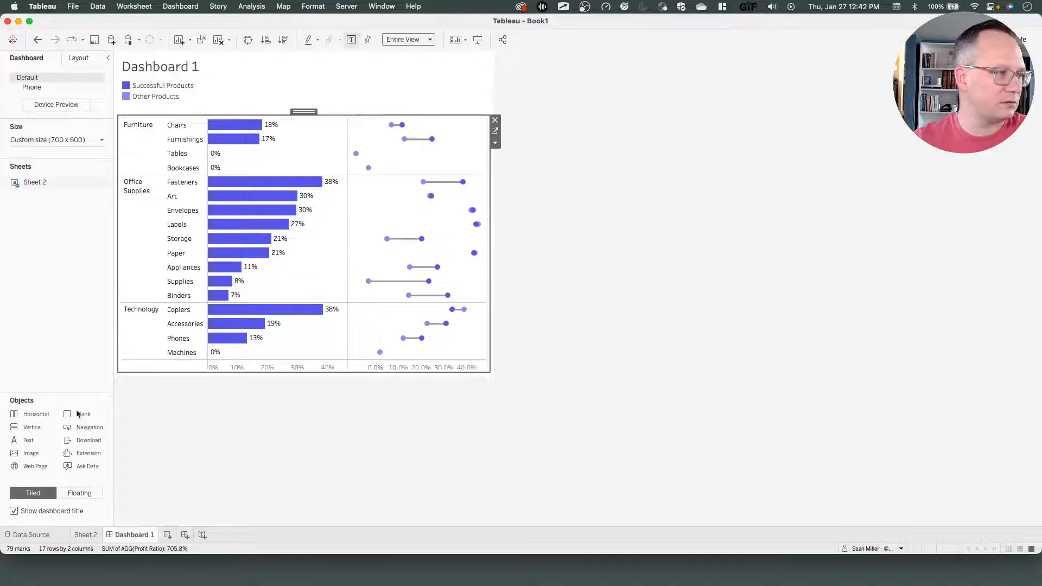
key(ctrl+Left)
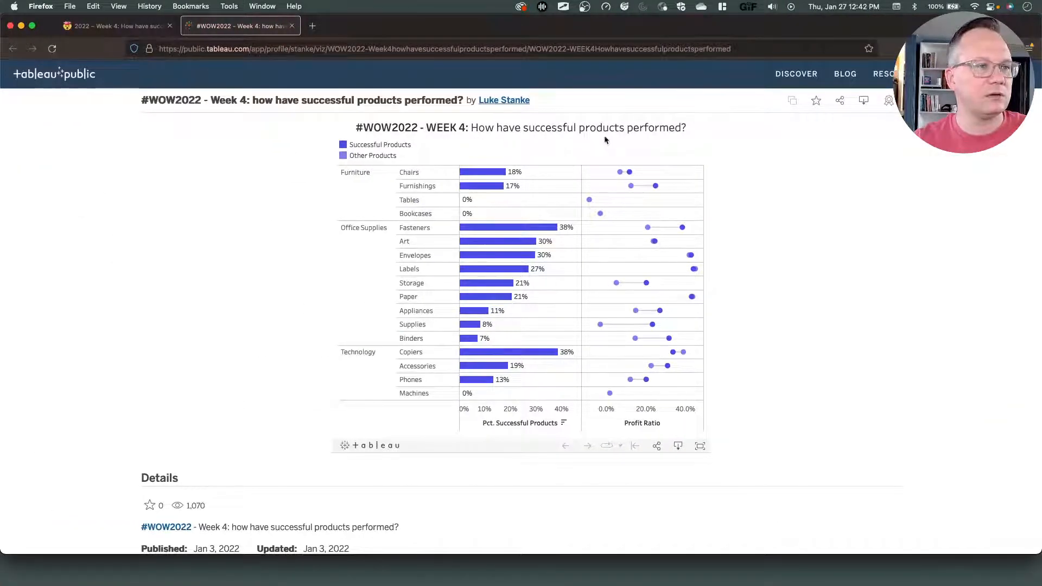
key(ctrl+Right)
Set the dashboard title to "#WOW2022 | Week 4: How have successful products performed?".
click(204, 63)
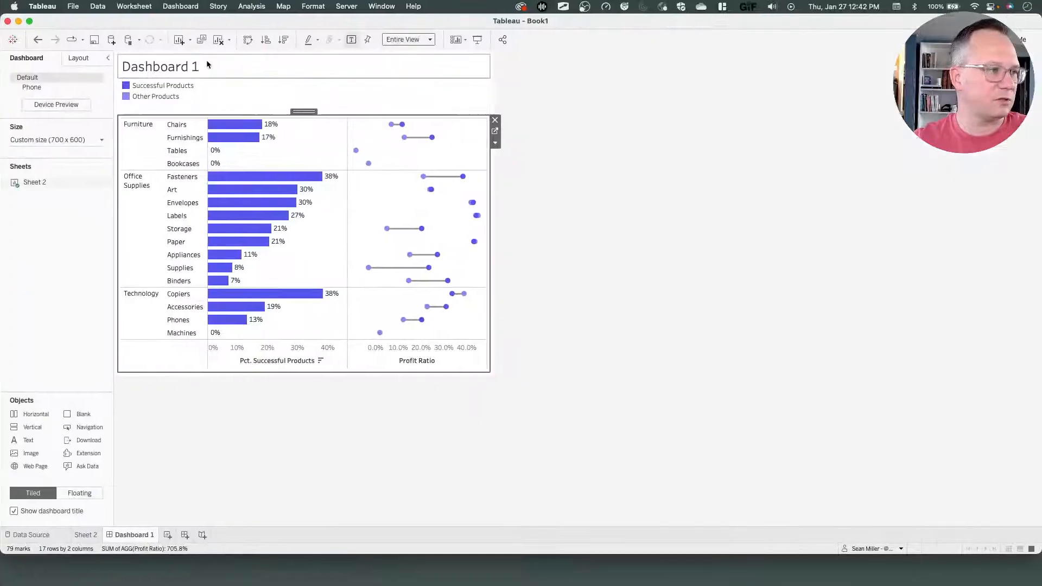
double_click(200, 64)
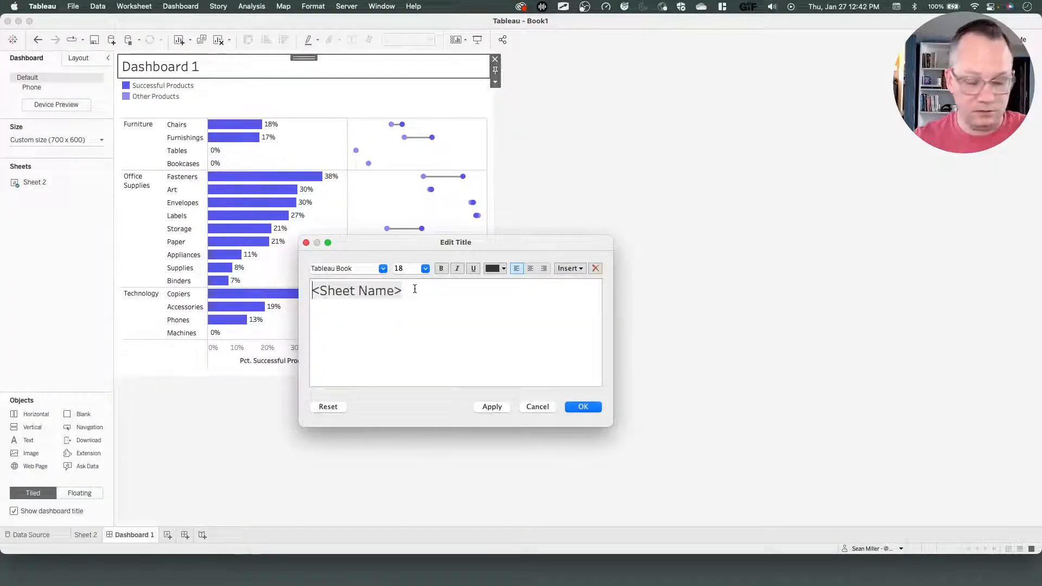
key(super+a)
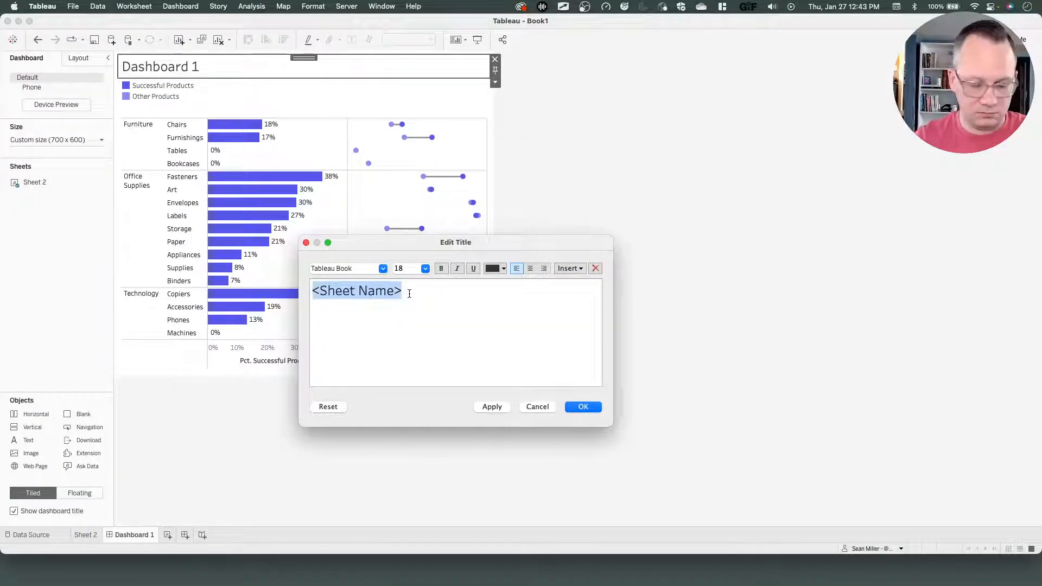
text(#WOW@)@@)
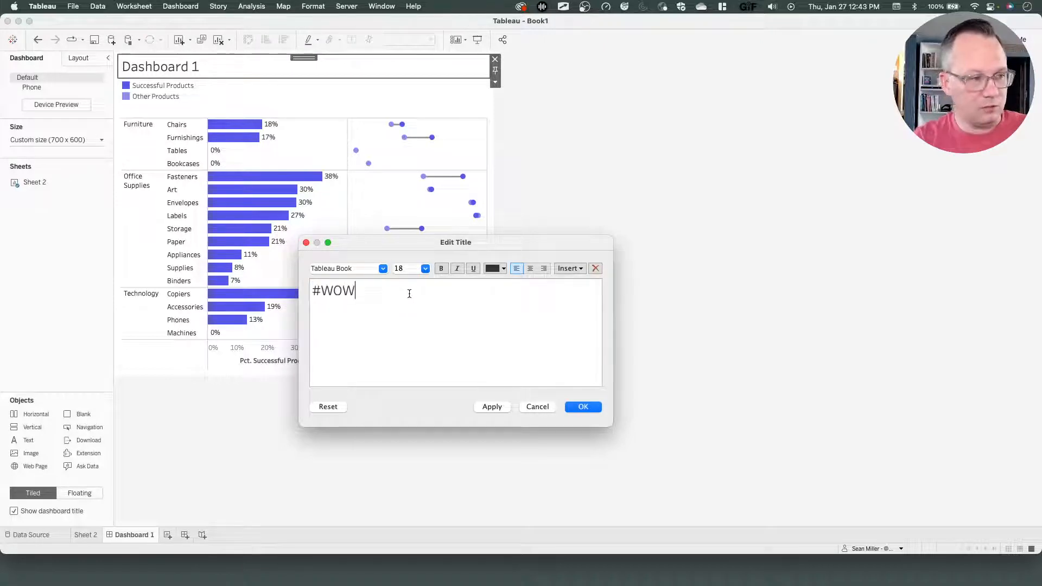
key(BackSpace)
key(BackSpace)
key(BackSpace)
key(BackSpace)
text(2)
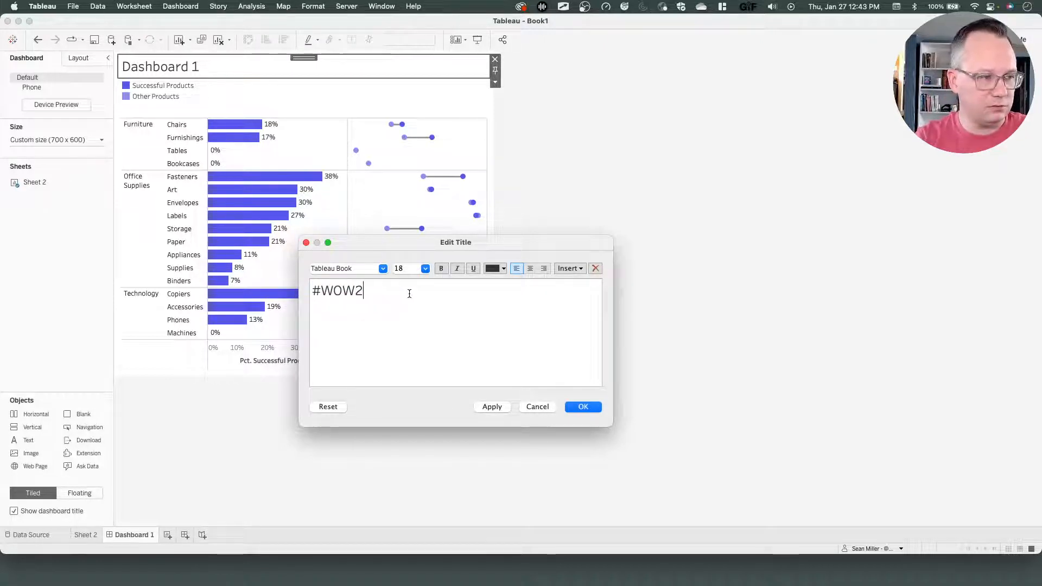
text(-2)
key(BackSpace)
key(BackSpace)
text(022)
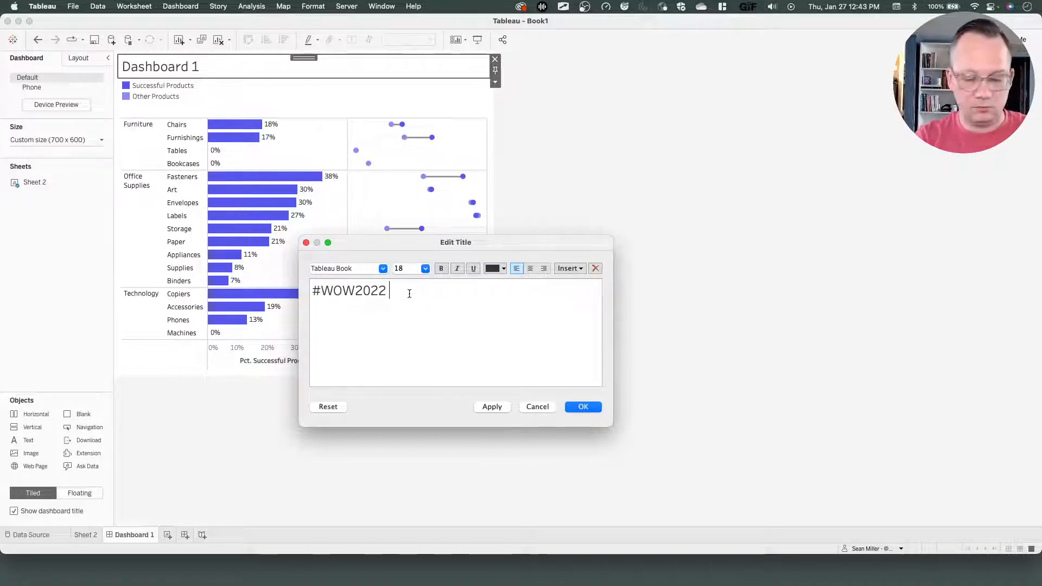
text( | Week)
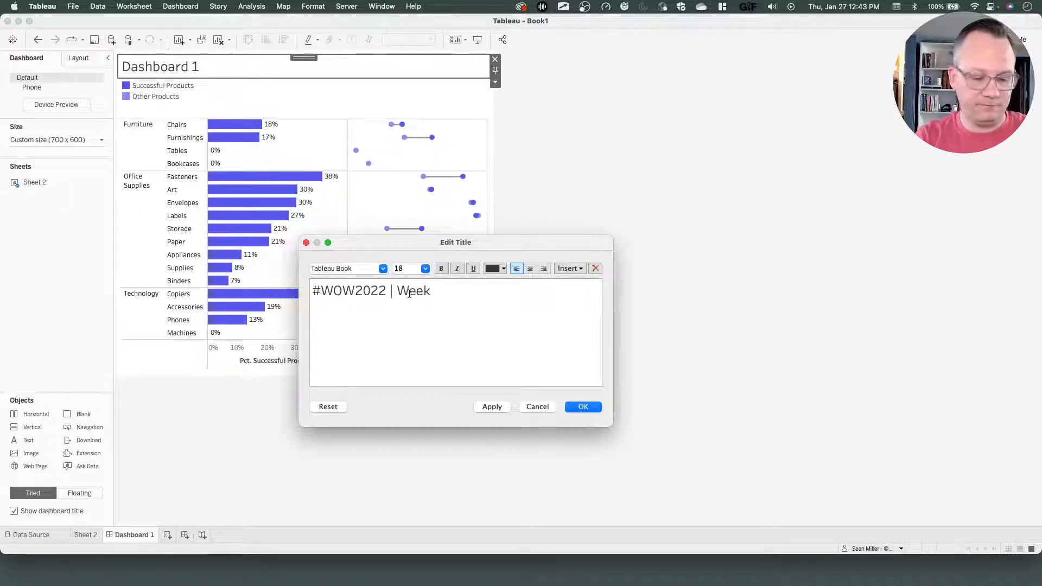
text( 4: H)
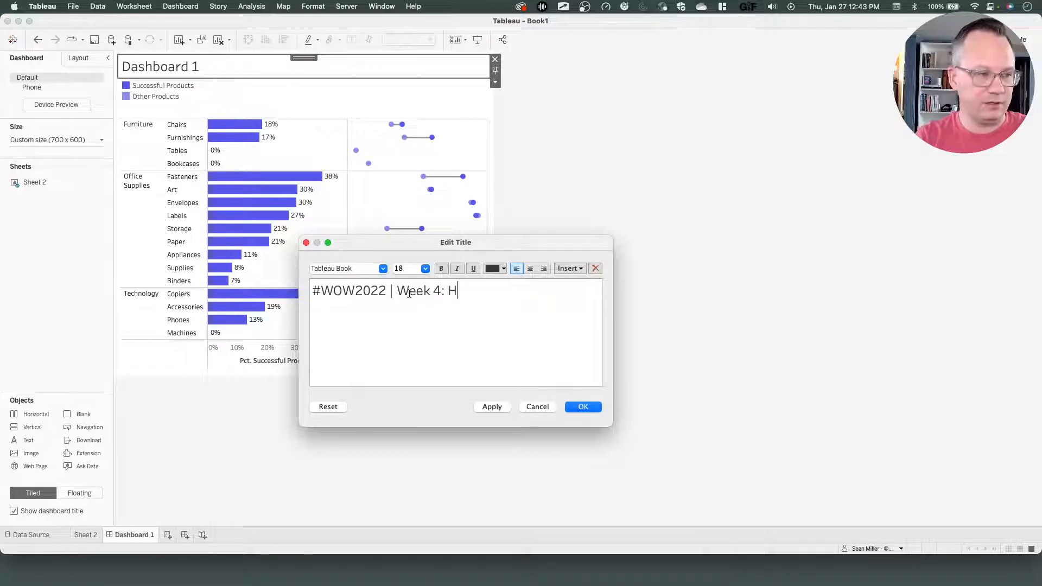
text(ow have Succ)
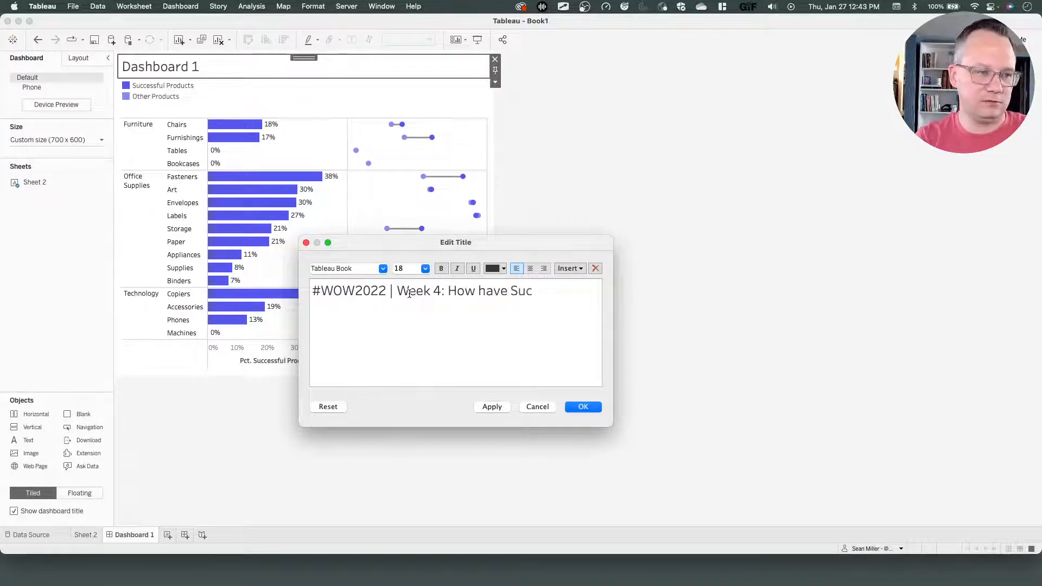
key(BackSpace)
key(BackSpace)
text(succ)
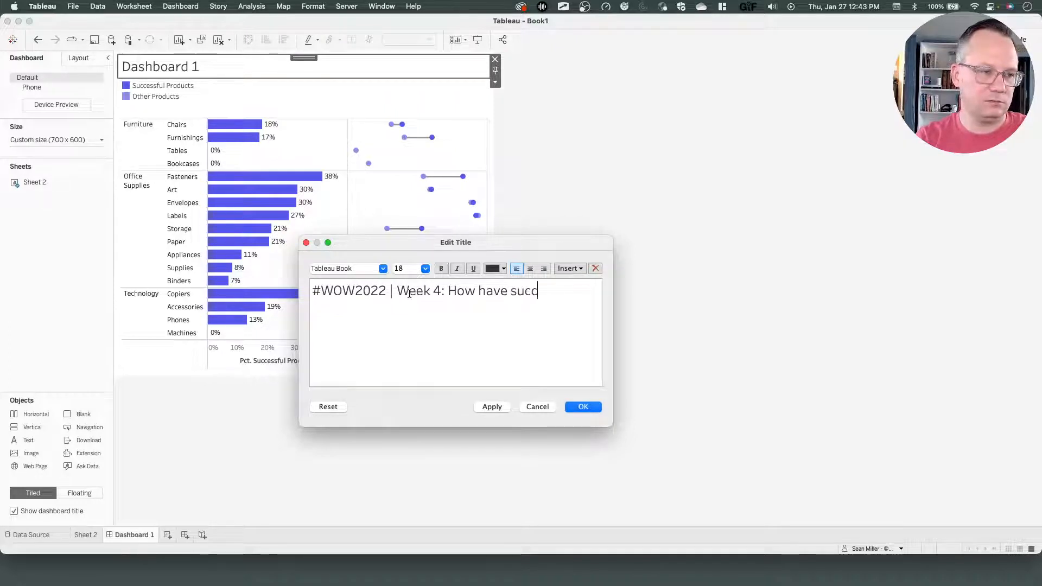
text(essful products perfo)
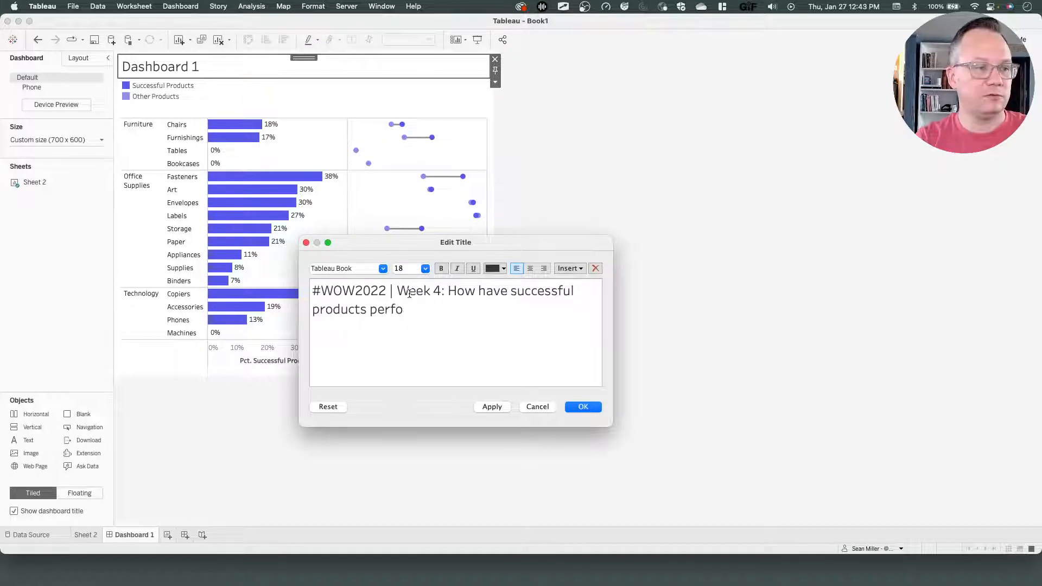
text(rmed?)
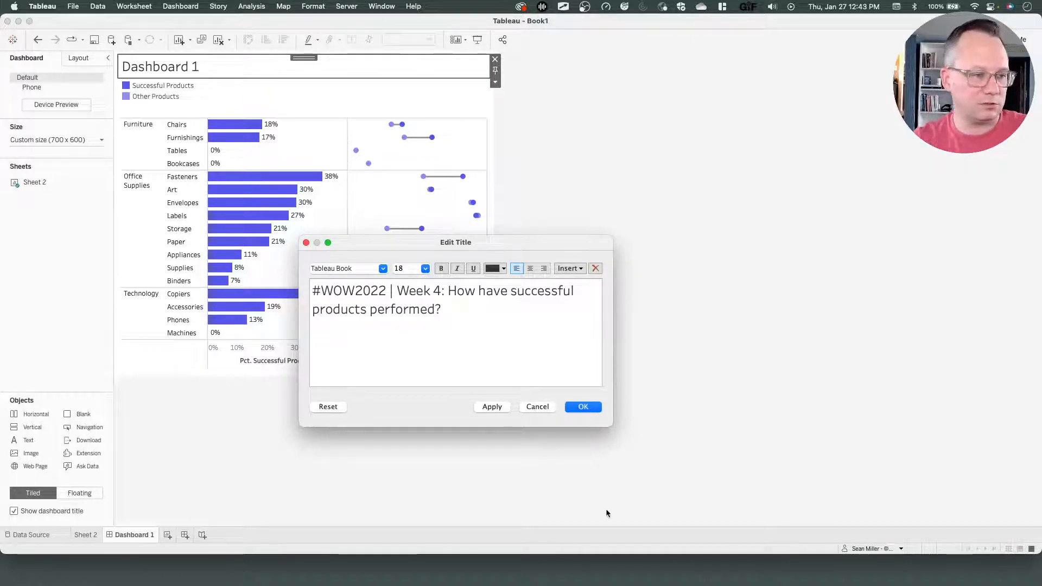
click(581, 413)
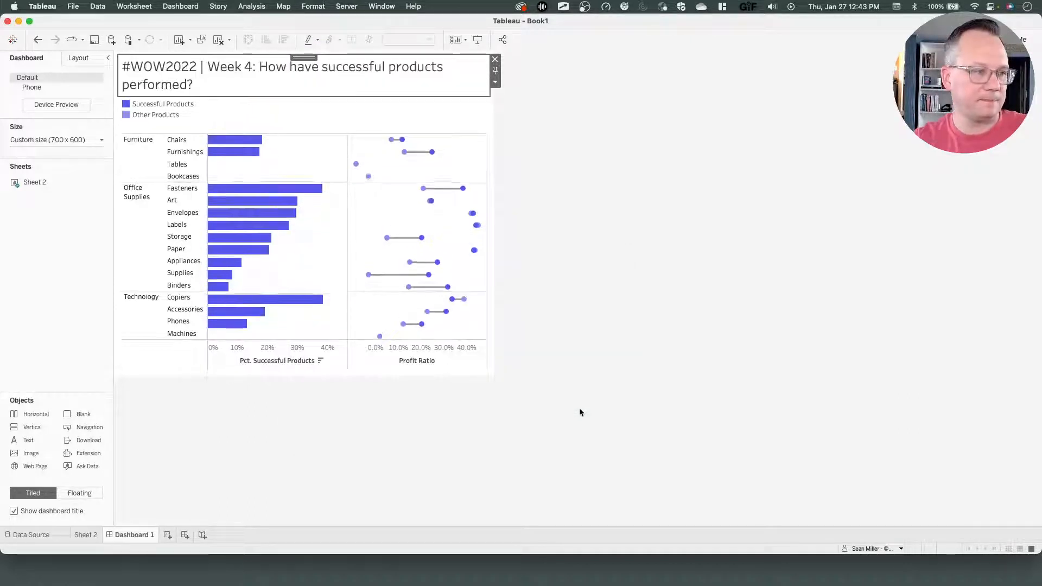
Format the dashboard title's font as Tableau Medium at size 14.
double_click(348, 83)
drag(463, 315, 310, 270)
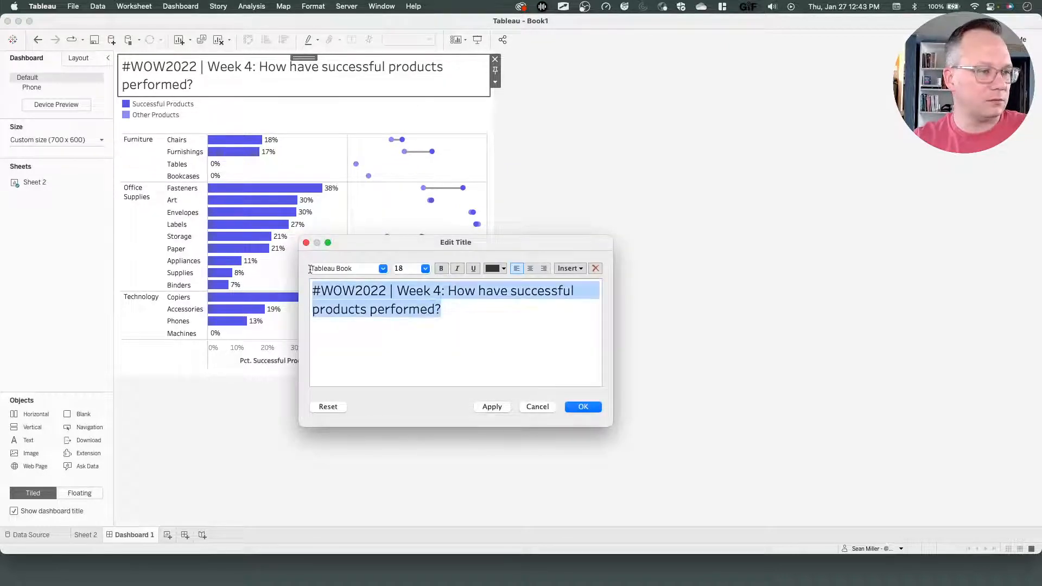
click(425, 269)
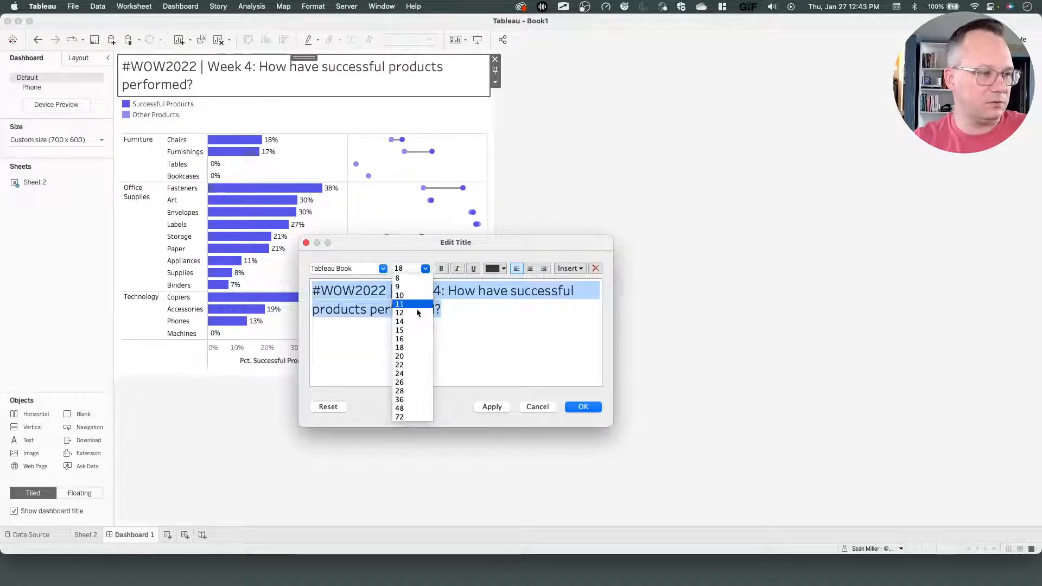
click(414, 322)
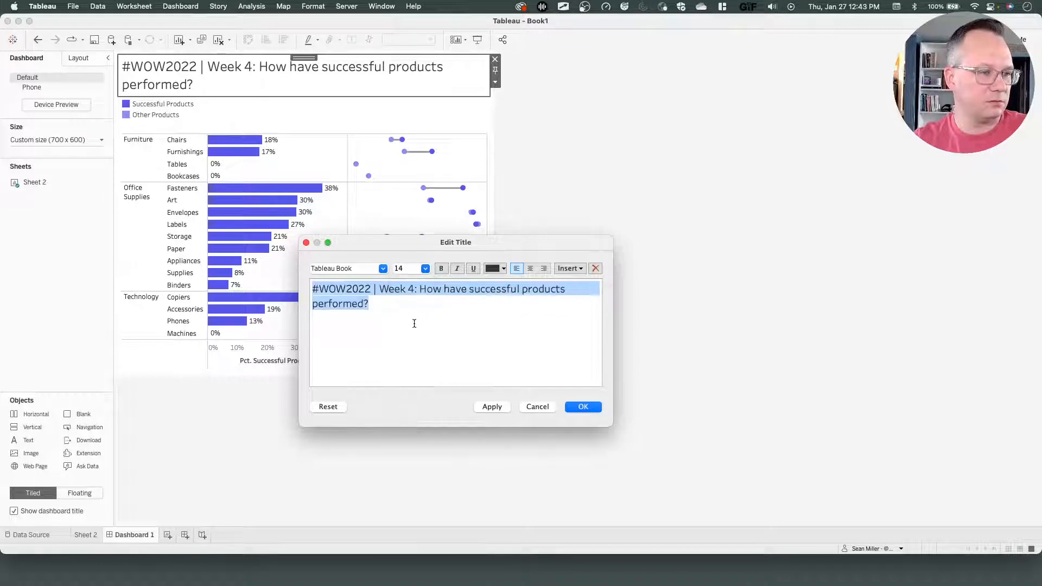
click(383, 269)
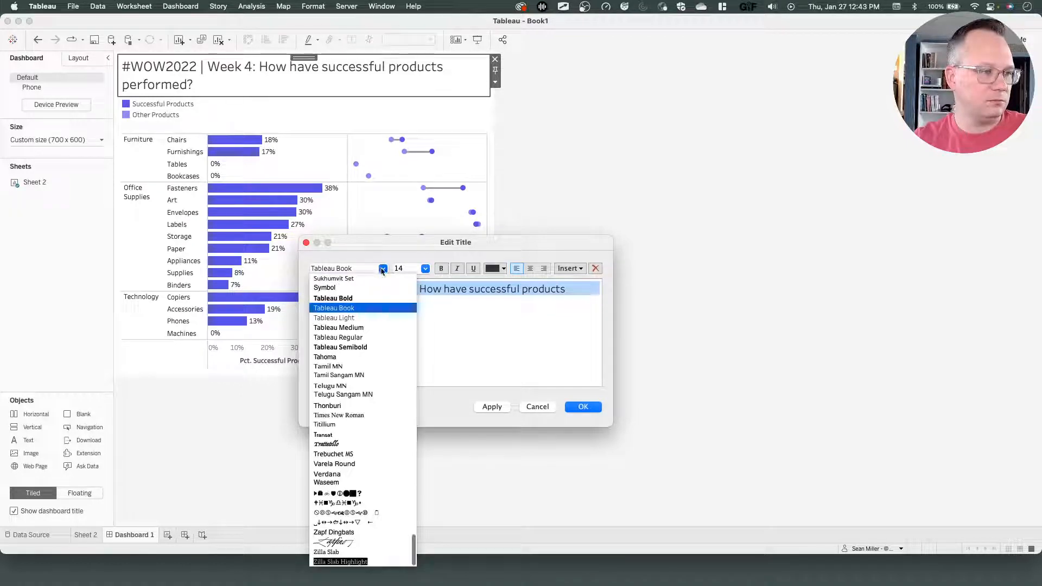
click(358, 328)
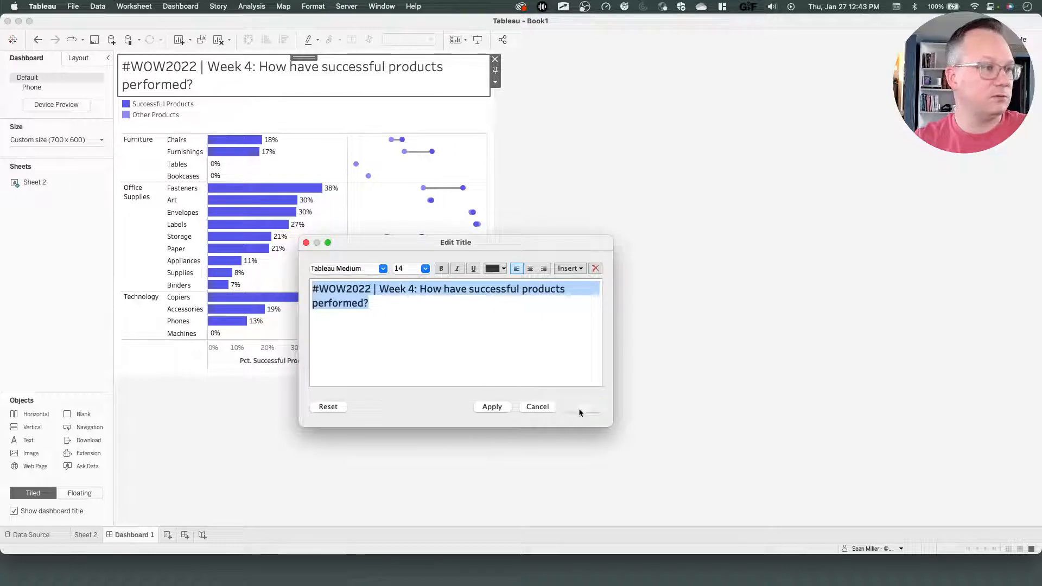
click(579, 408)
click(591, 359)
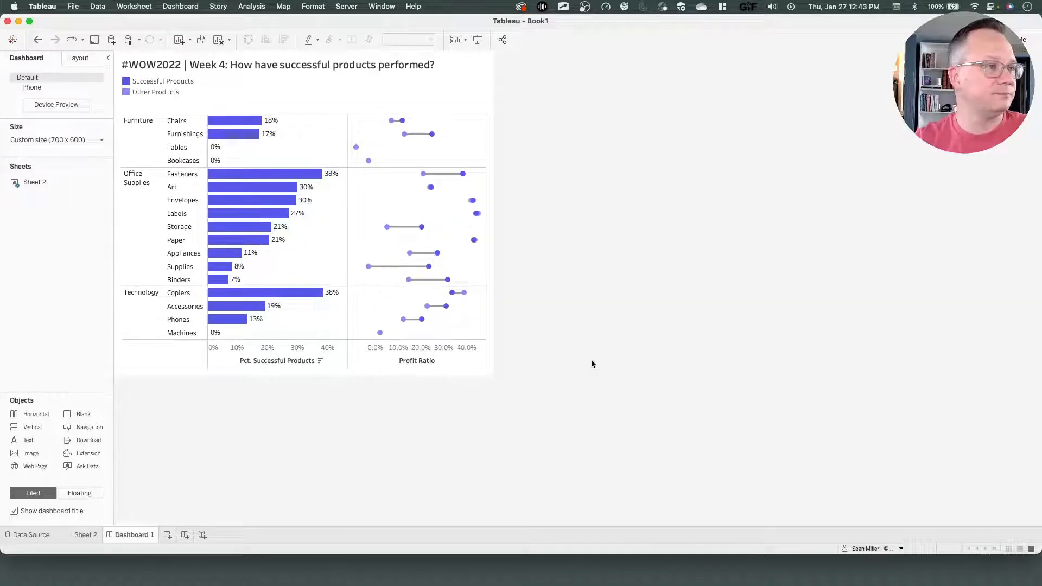
Compare the dashboard with the reference viz and center-align the dashboard title to match it.
key(ctrl+Left)
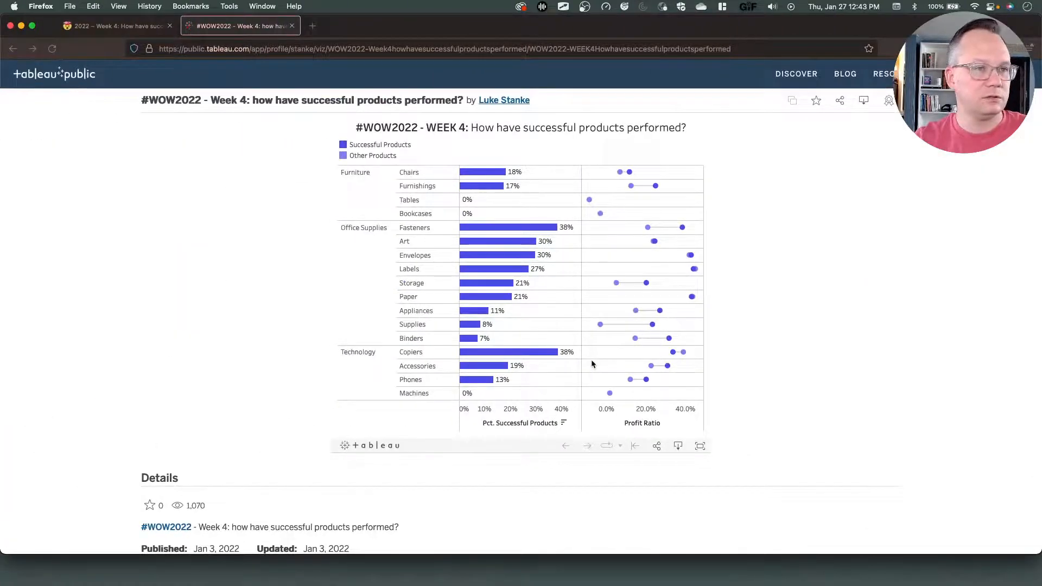
key(ctrl+Right)
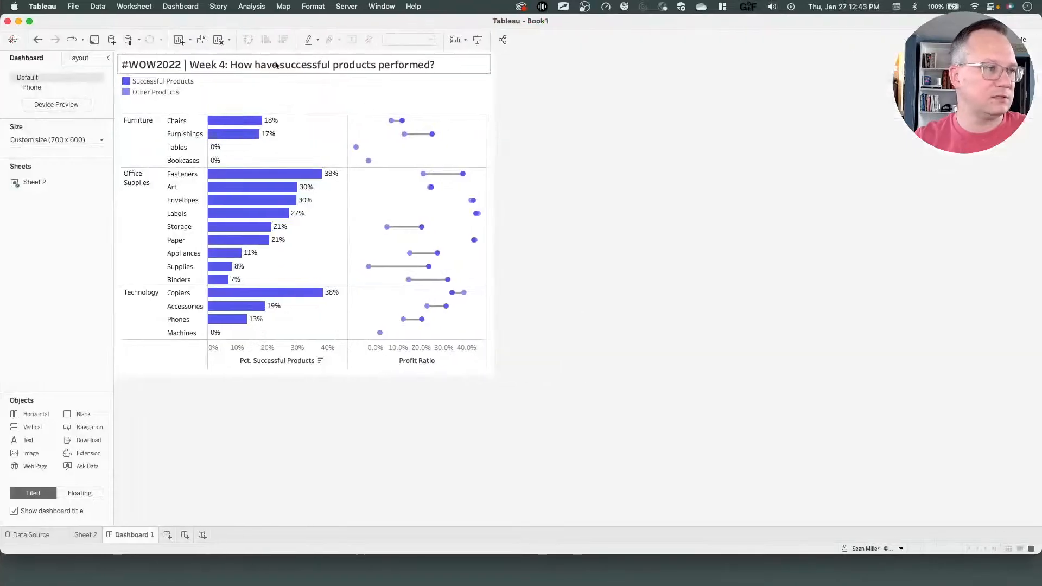
double_click(277, 65)
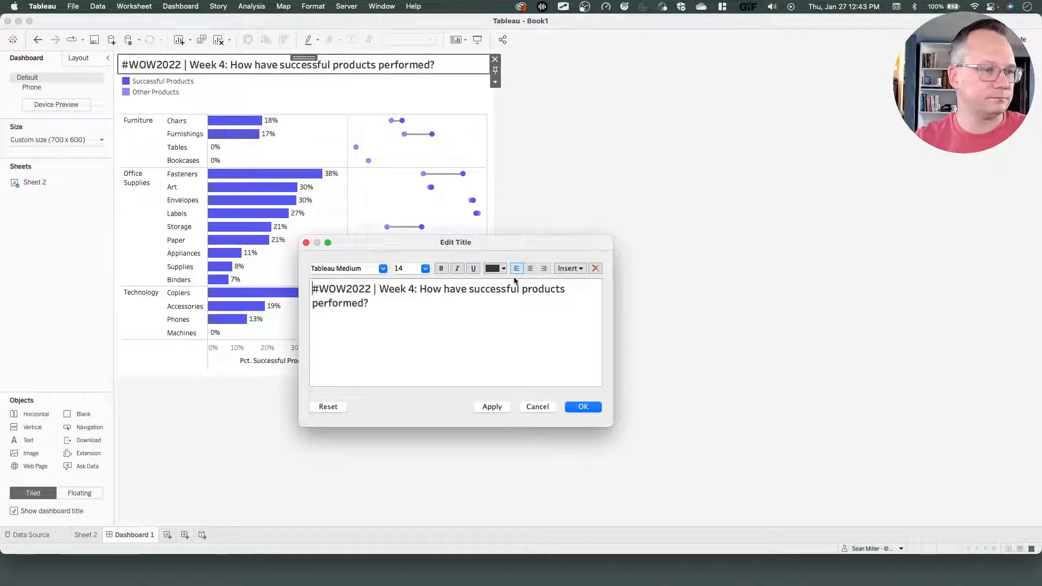
click(530, 268)
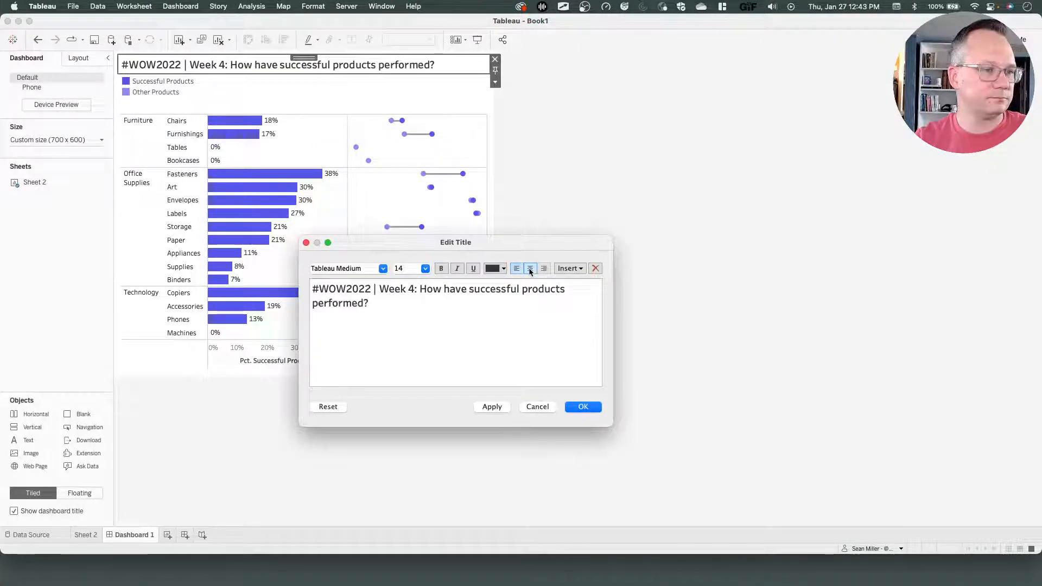
click(584, 407)
click(567, 283)
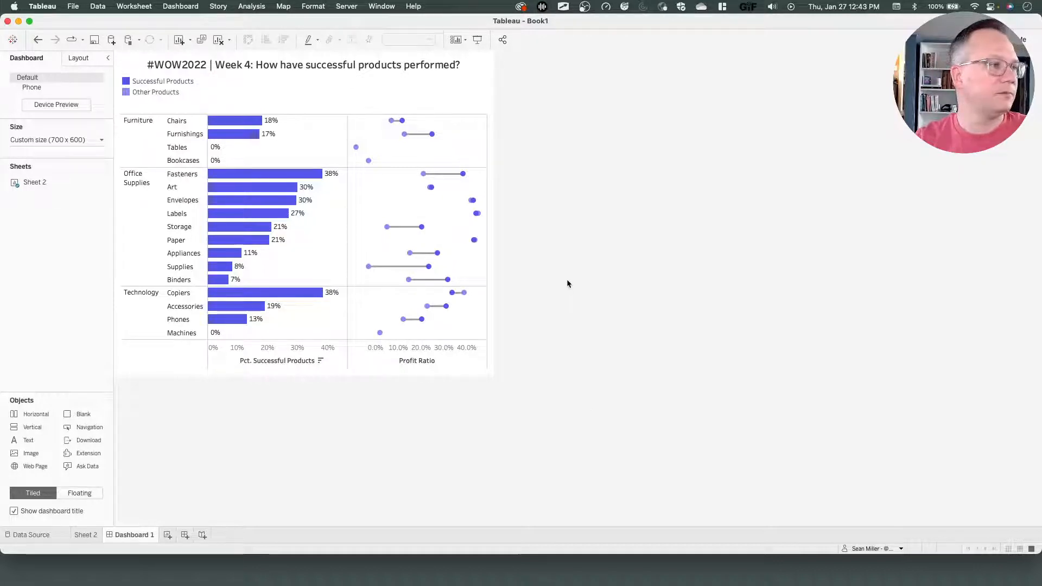